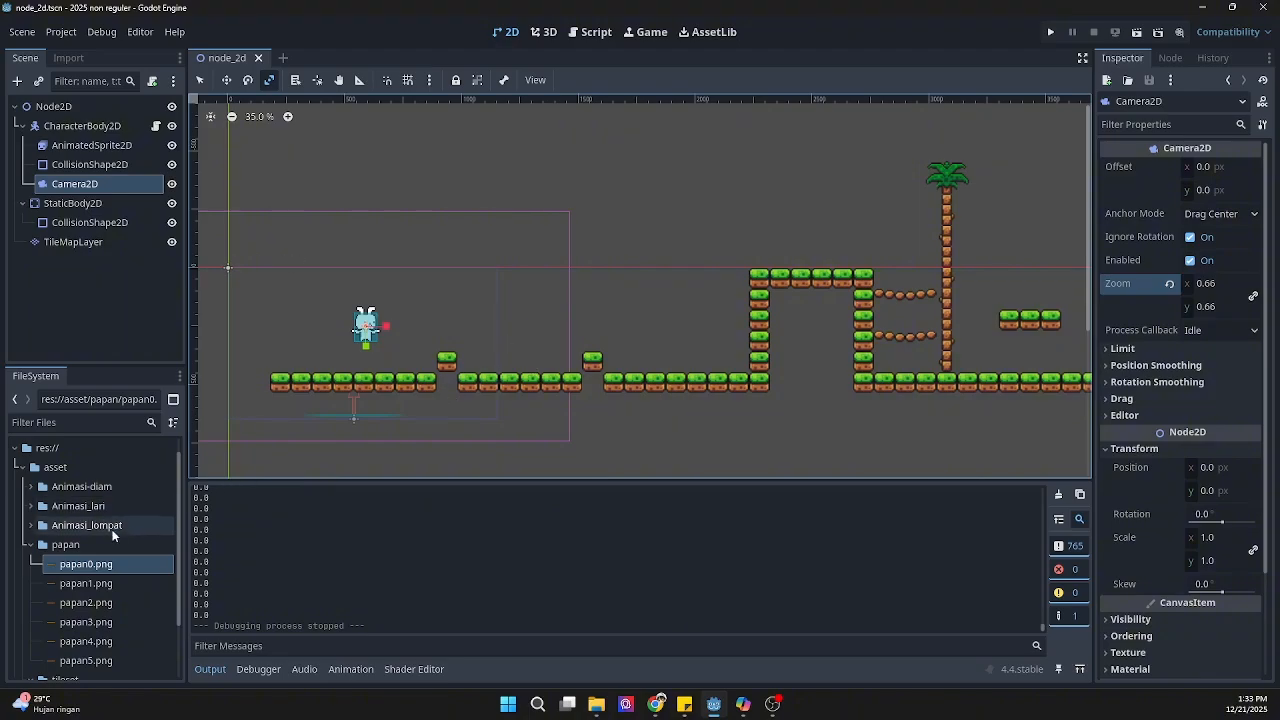
pyautogui.click(87, 603)
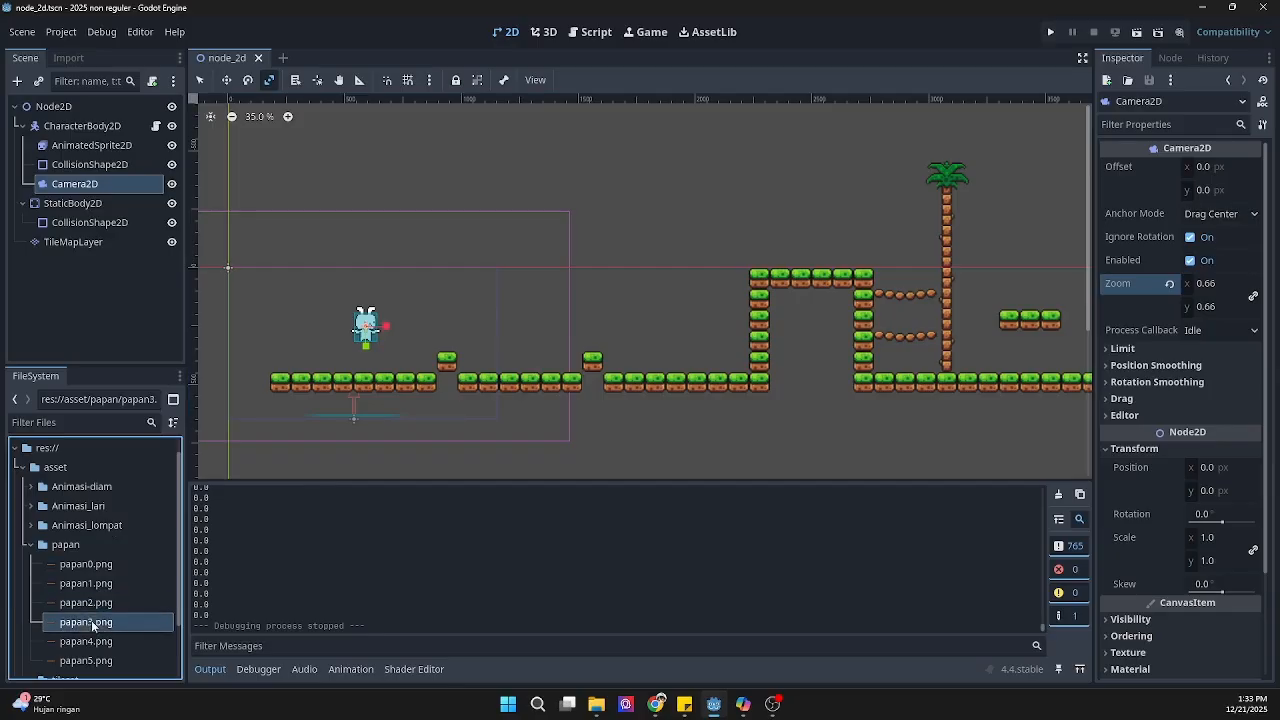
pyautogui.click(108, 586)
pyautogui.click(100, 565)
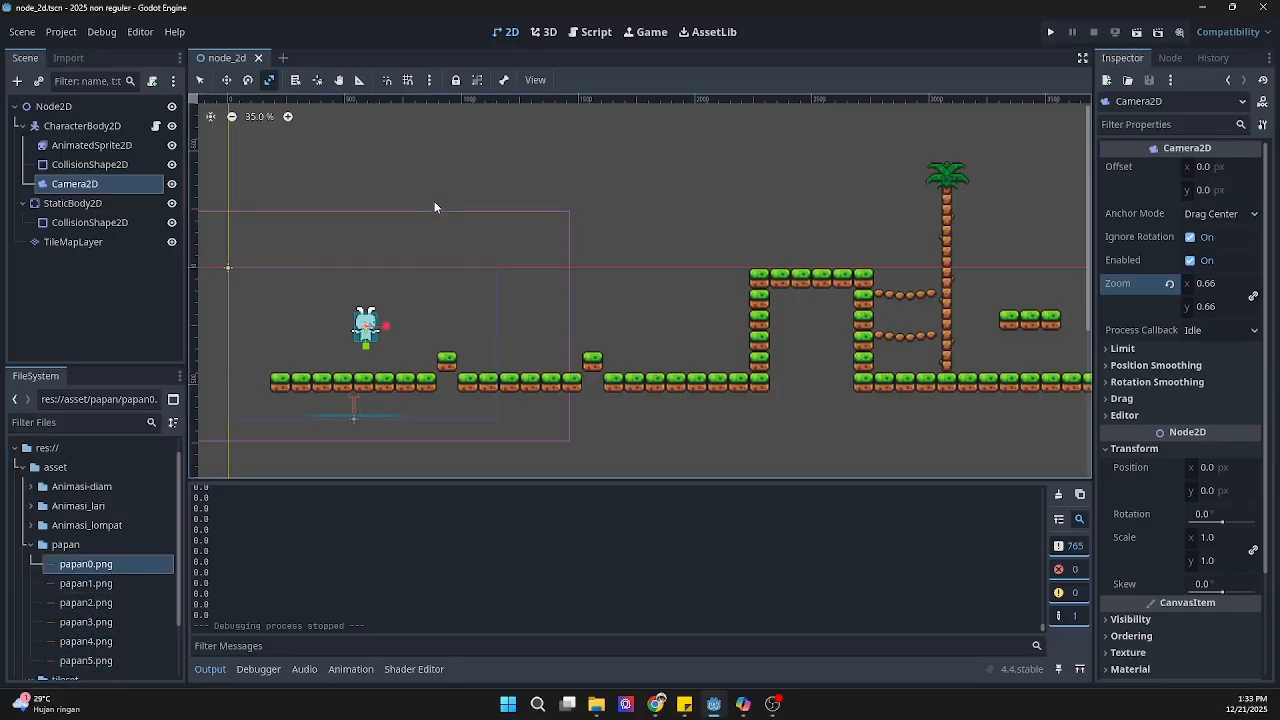
pyautogui.click(66, 263)
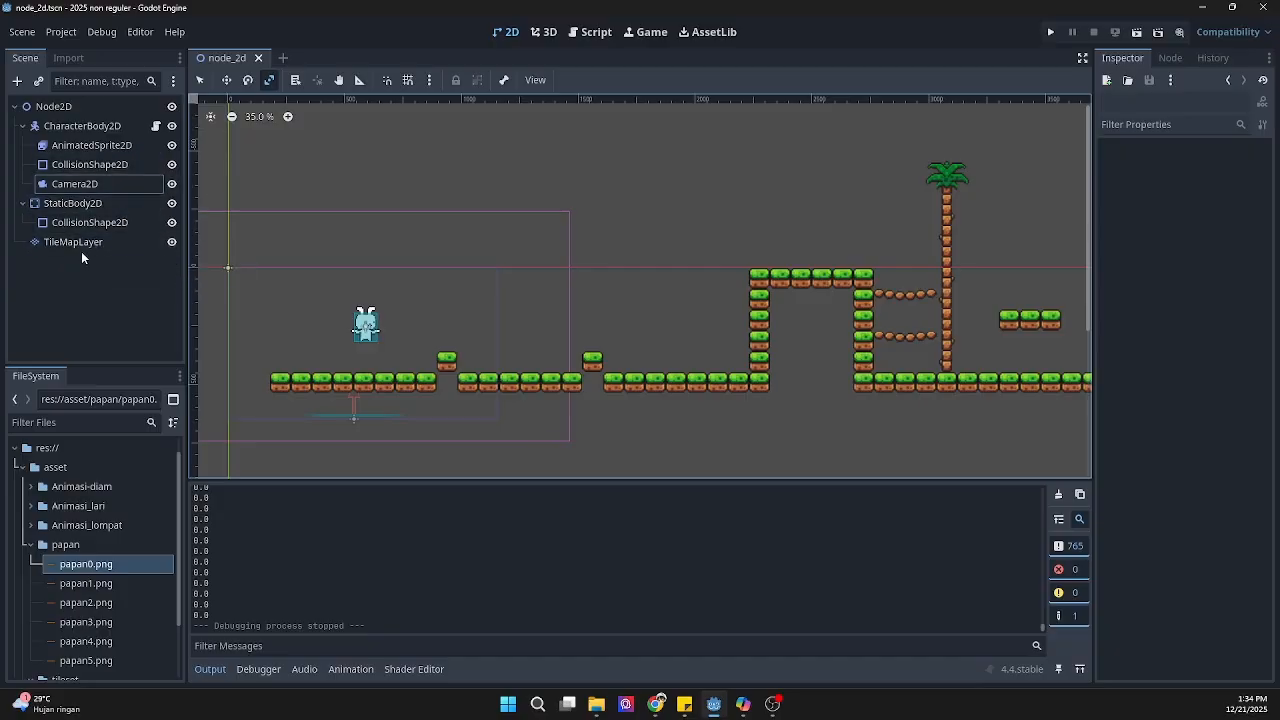
# Step: Create a new scene with an AnimatableBody2D node as its root
pyautogui.click(286, 59)
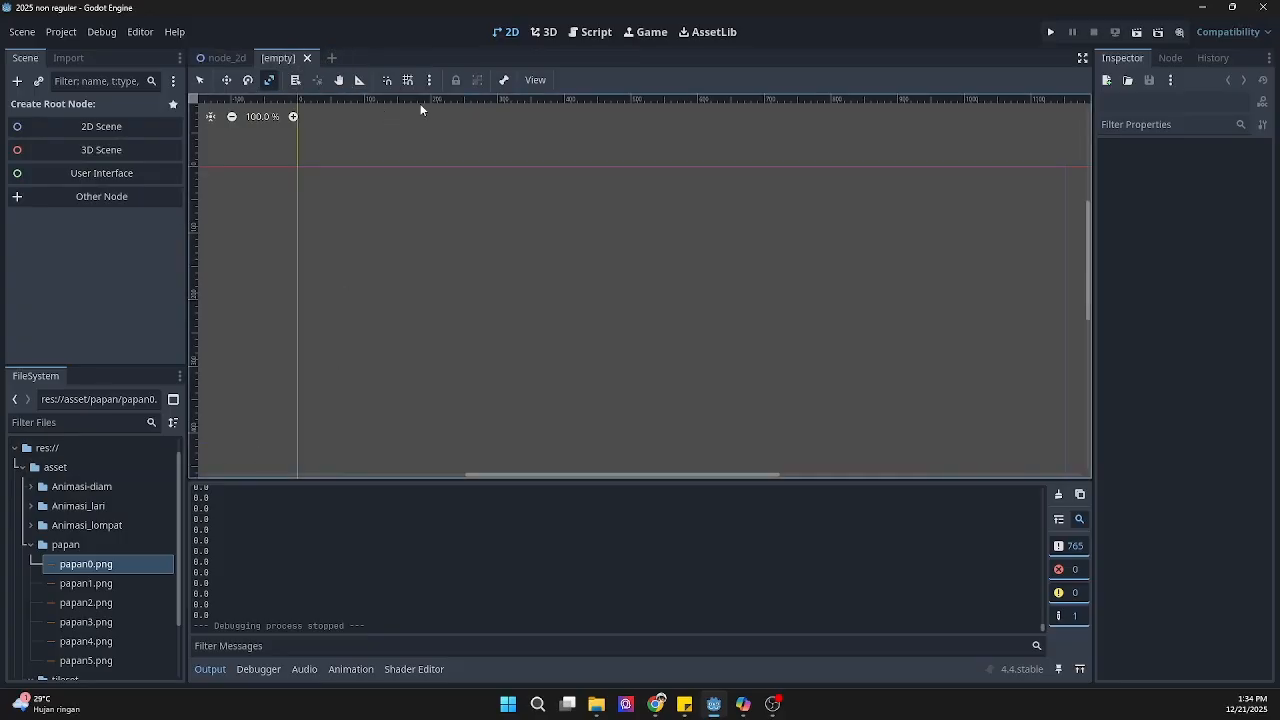
pyautogui.click(141, 196)
pyautogui.write('rig')
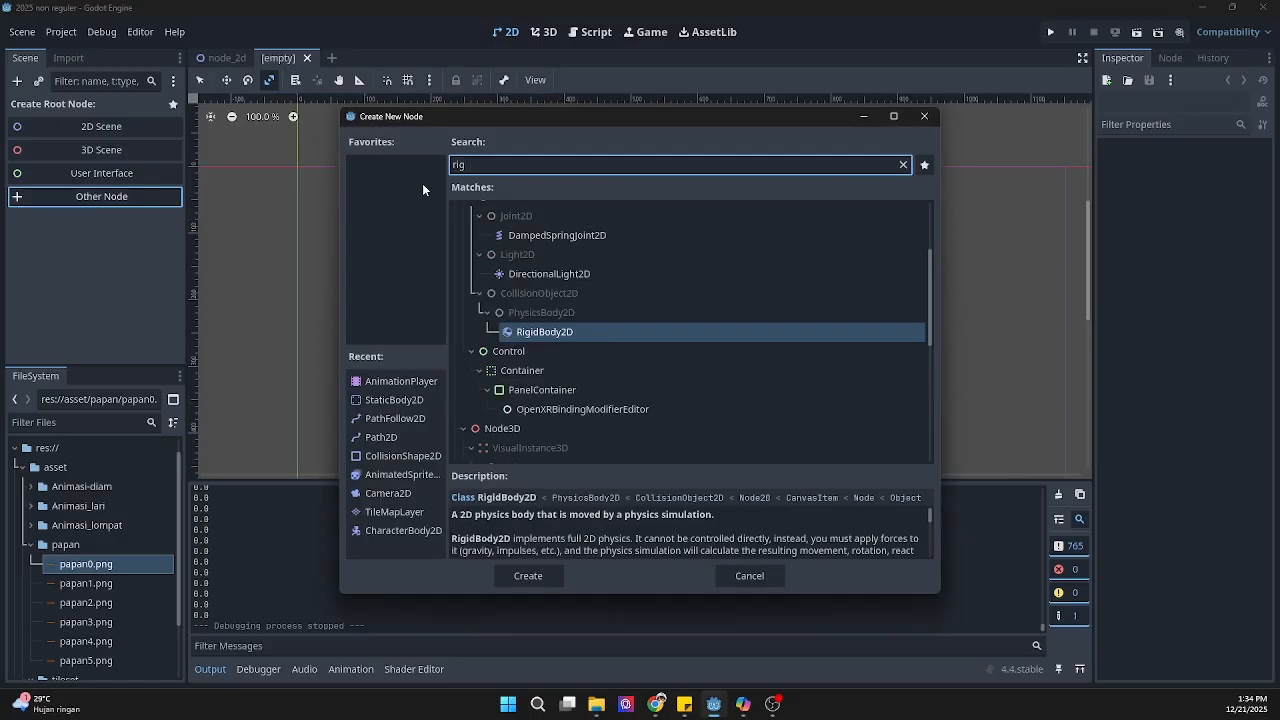
pyautogui.press('BackSpace')
pyautogui.press('BackSpace')
pyautogui.press('BackSpace')
pyautogui.write('ani')
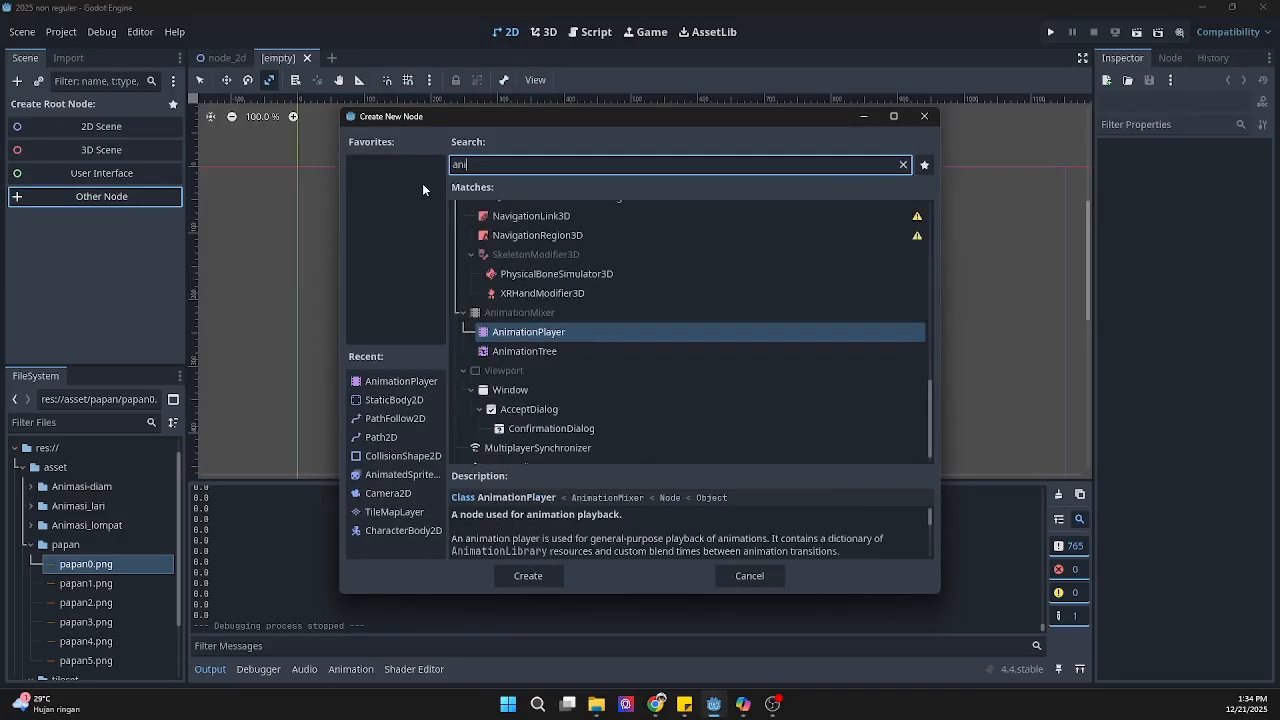
pyautogui.write('me')
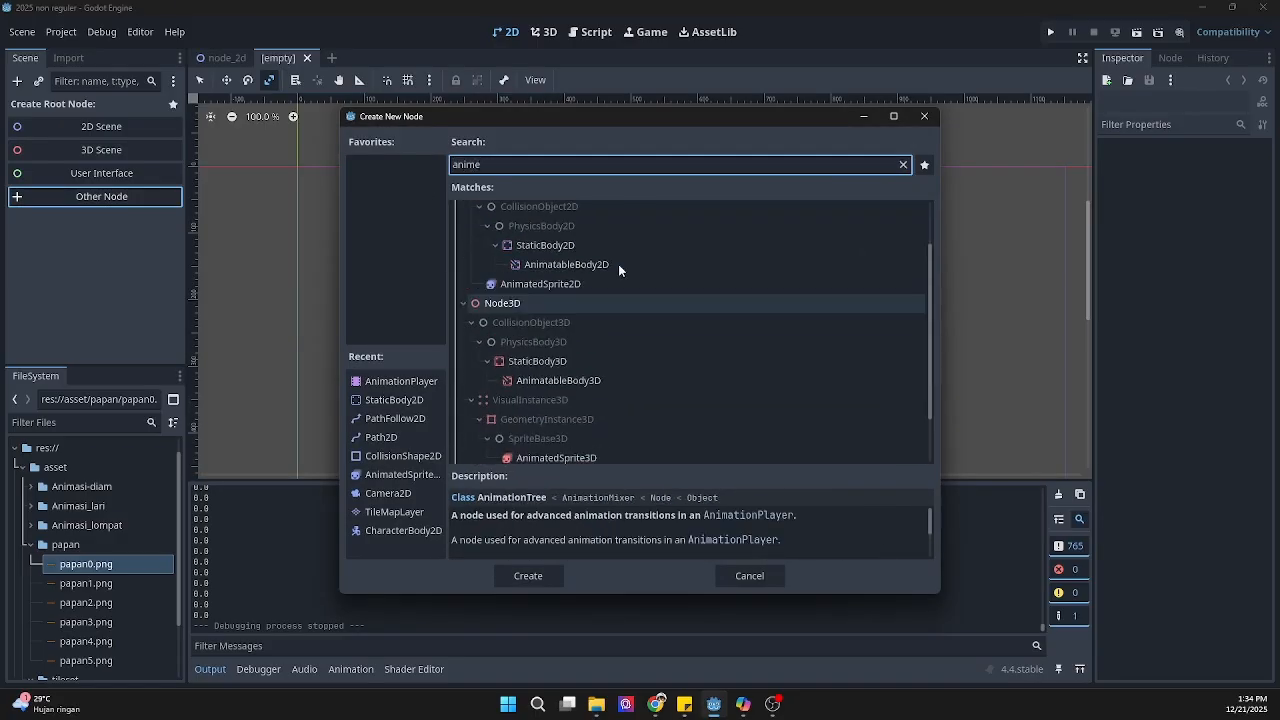
pyautogui.click(550, 268)
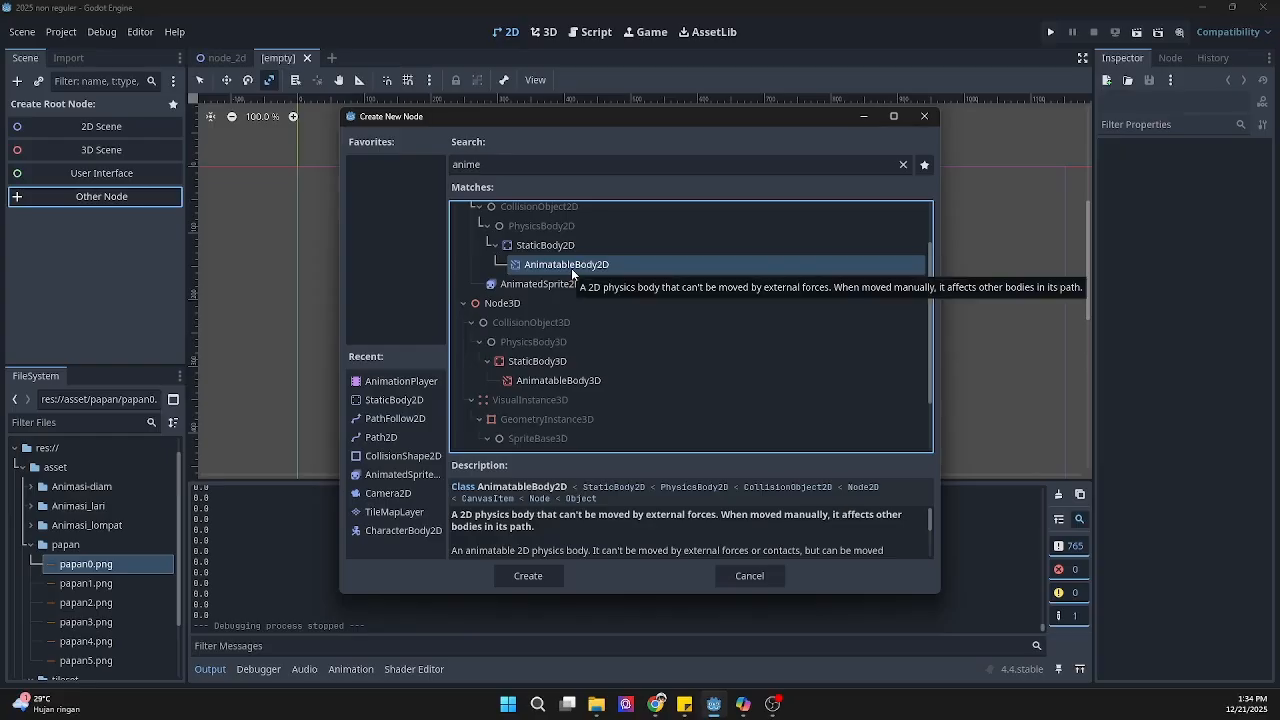
pyautogui.click(549, 579)
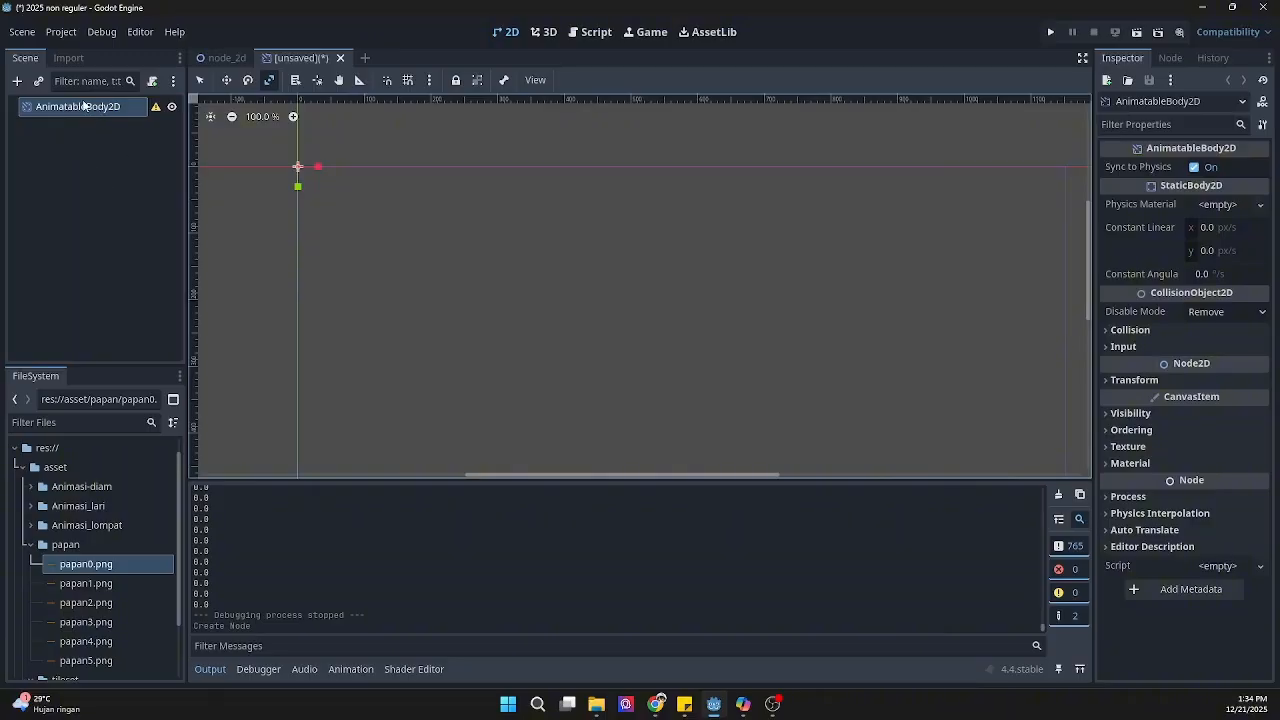
# Step: Add a TileMapLayer node as a child of the AnimatableBody2D root
pyautogui.moveTo(155, 110)
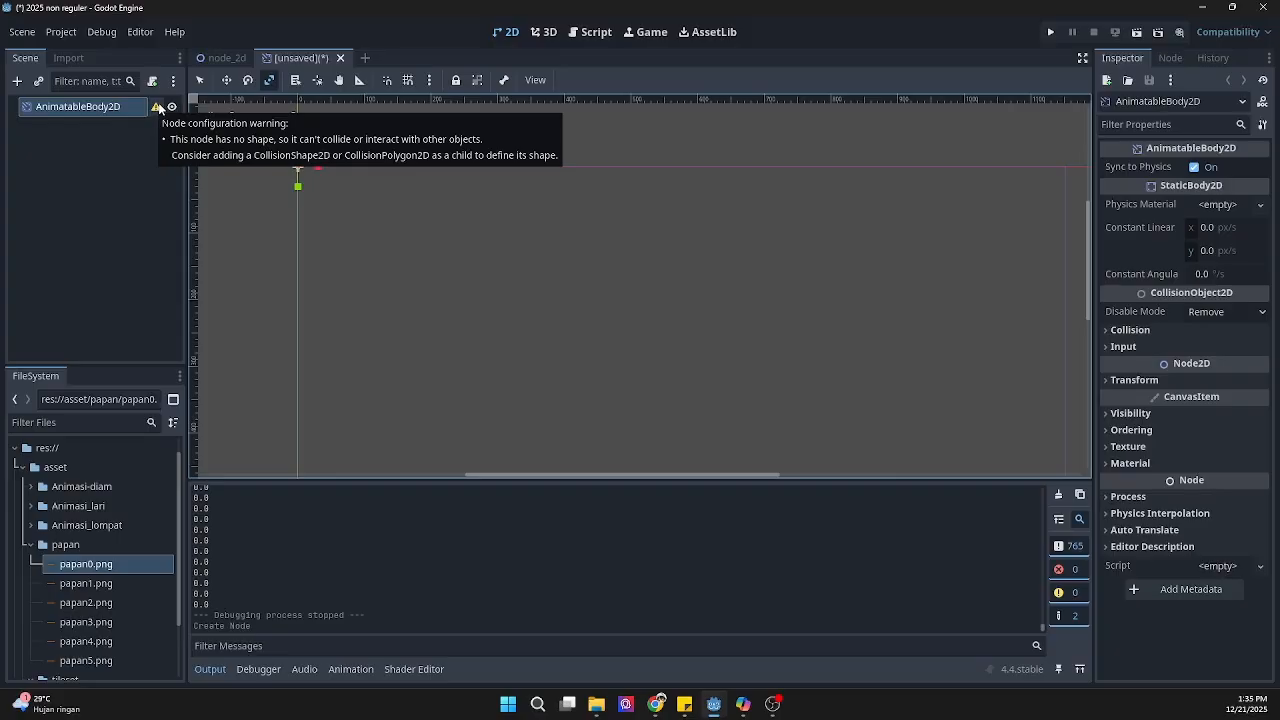
pyautogui.click(156, 205)
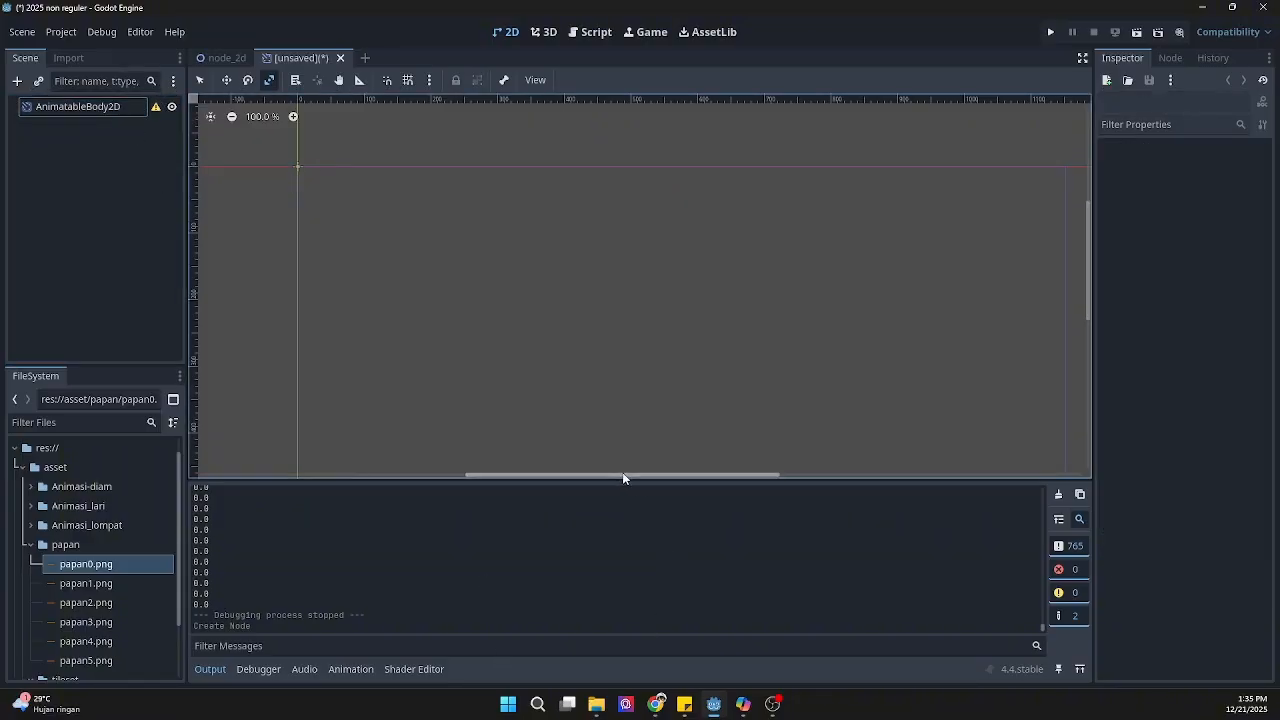
pyautogui.moveTo(622, 472); pyautogui.dragTo(521, 490)
pyautogui.rightClick(69, 106)
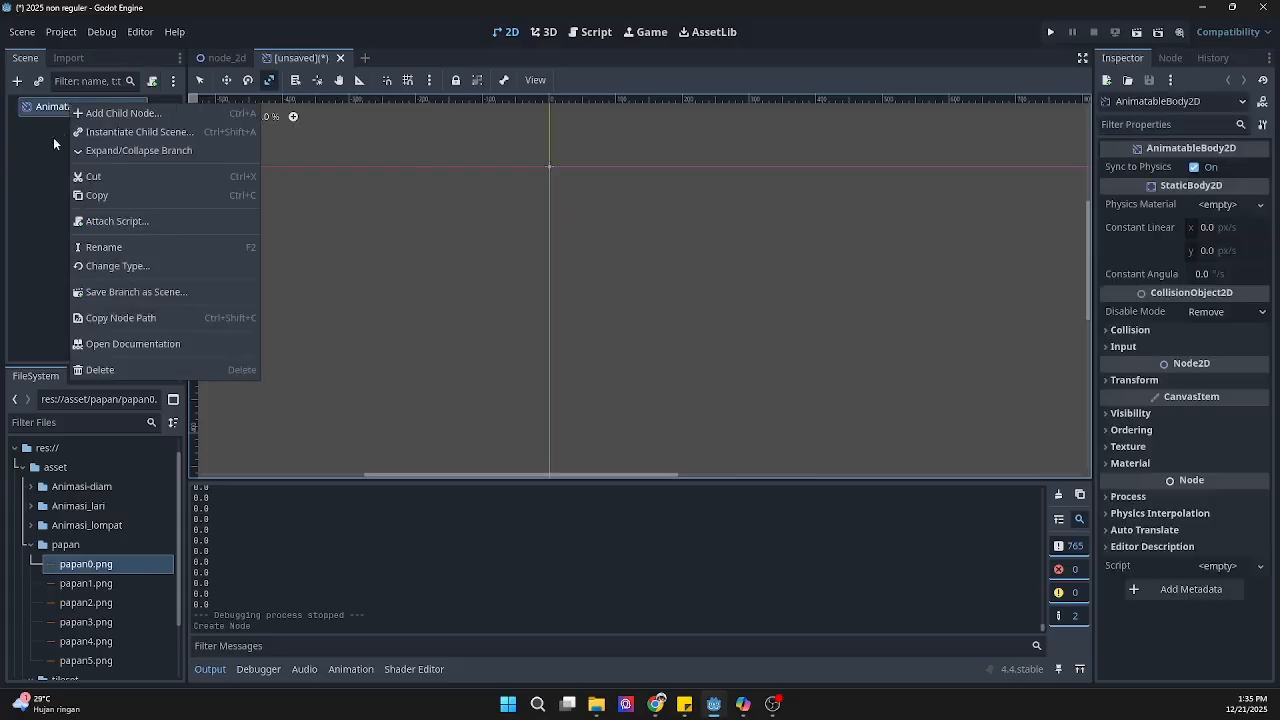
pyautogui.click(118, 113)
pyautogui.write('til')
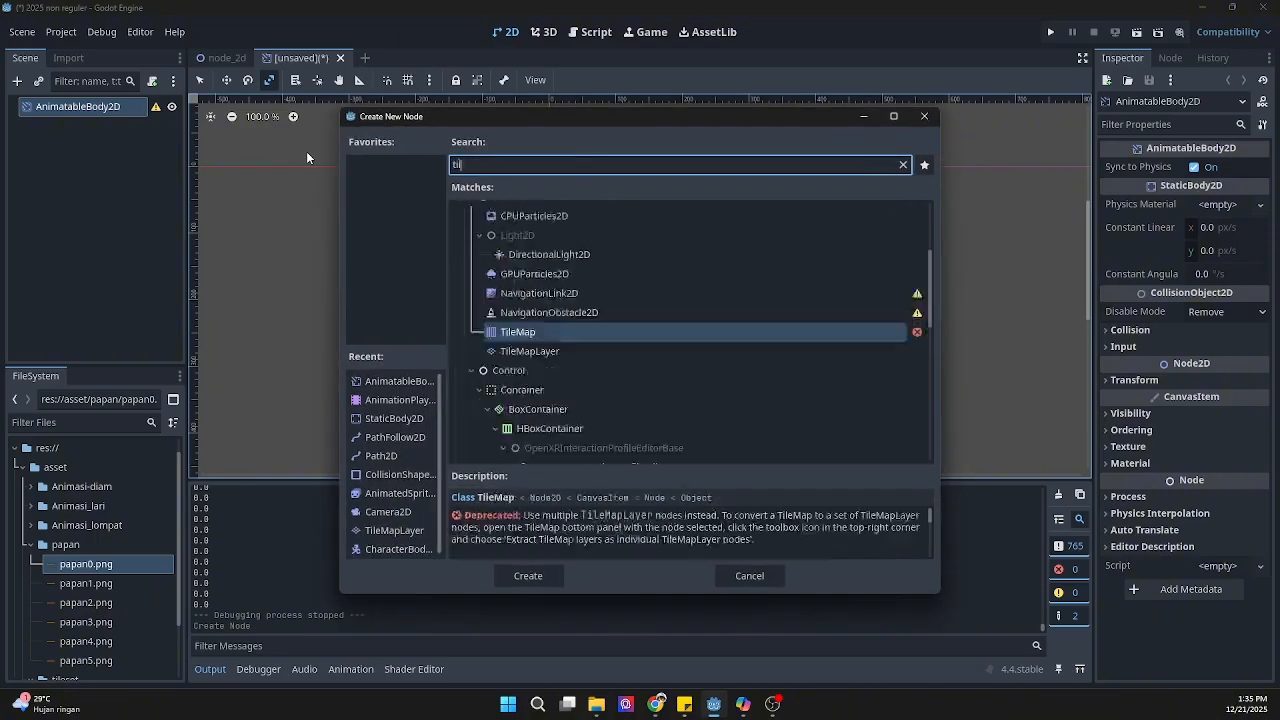
pyautogui.write('e')
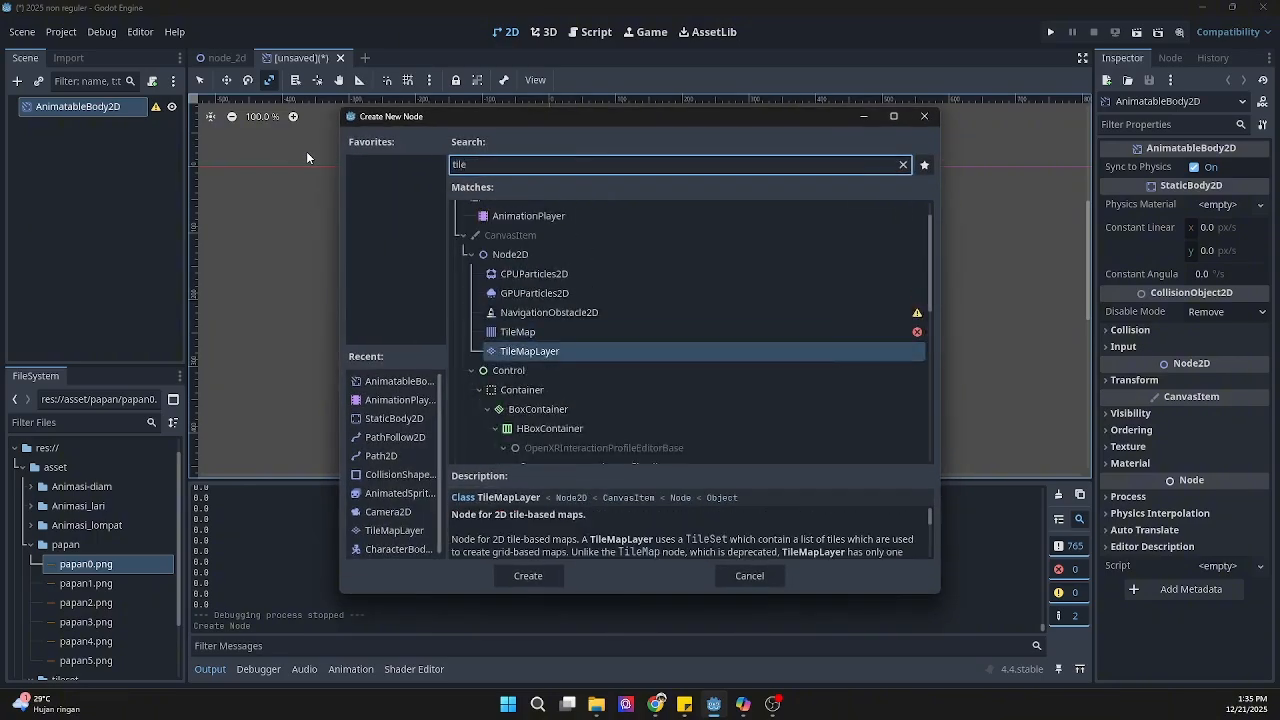
pyautogui.press('Return')
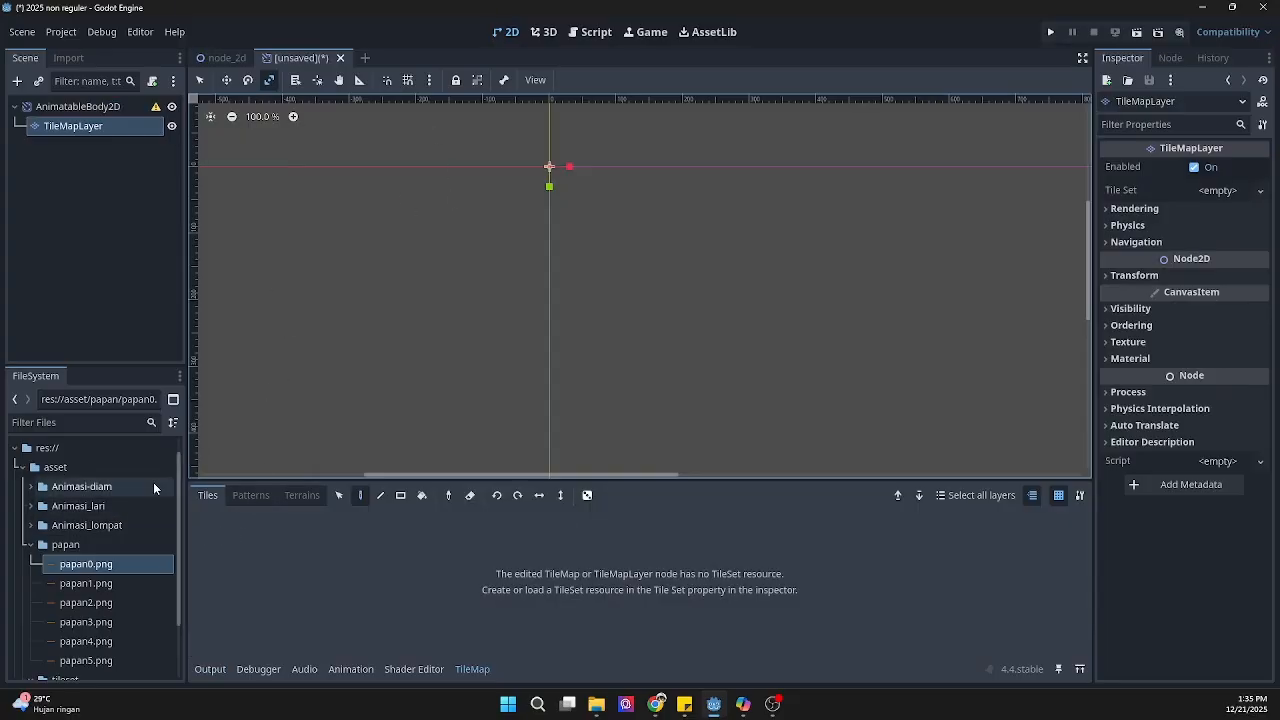
pyautogui.click(410, 669)
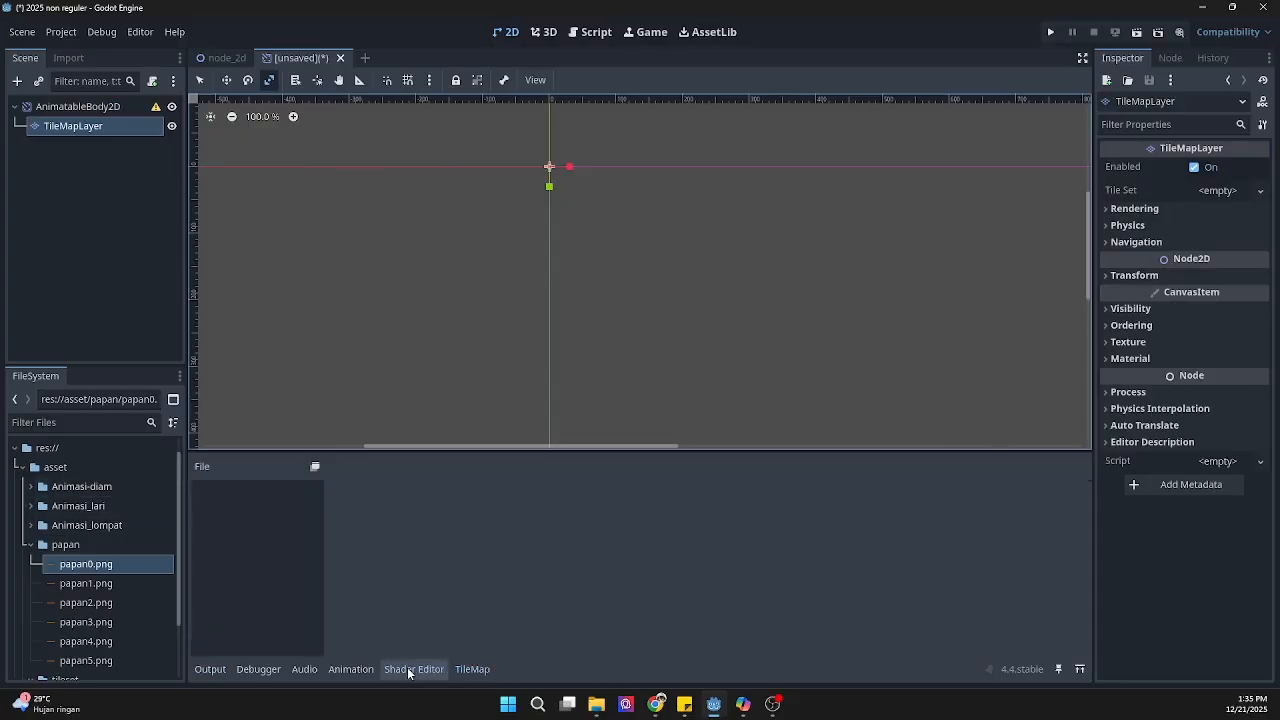
pyautogui.click(350, 669)
pyautogui.click(466, 671)
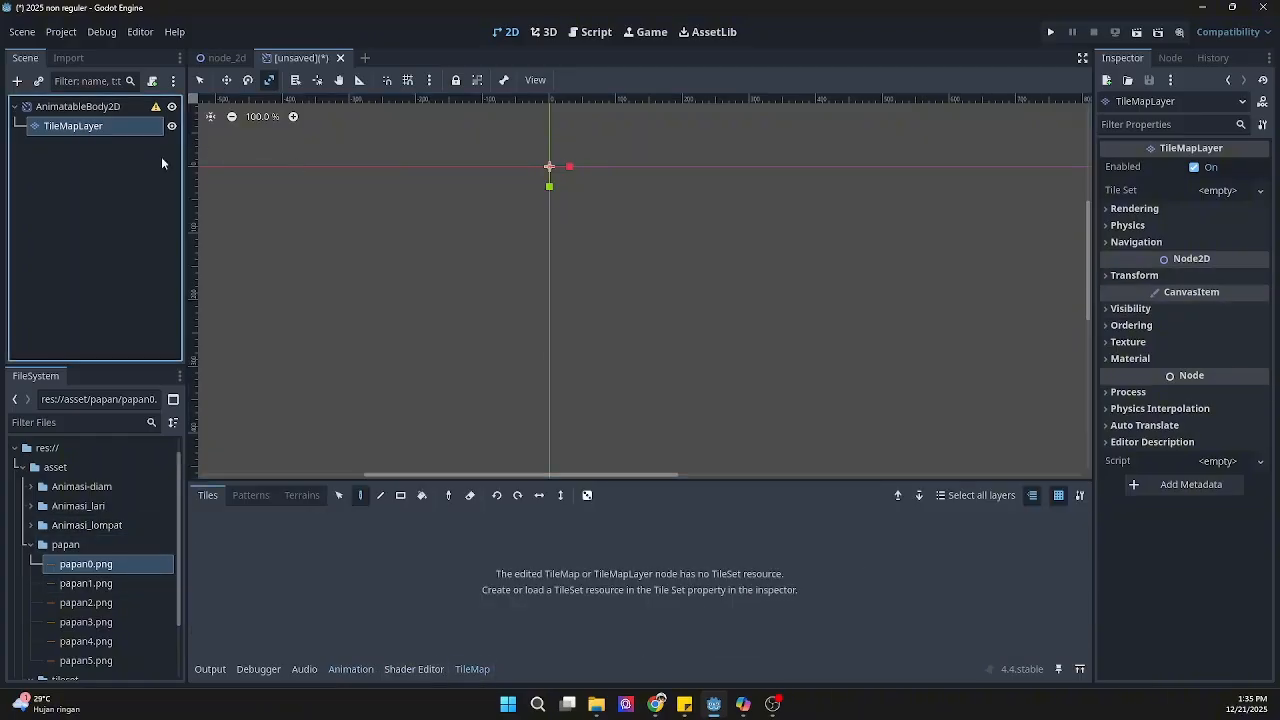
# Step: Assign a new TileSet resource to the TileMapLayer and collapse the papan asset folder
pyautogui.click(1220, 190)
pyautogui.click(1213, 214)
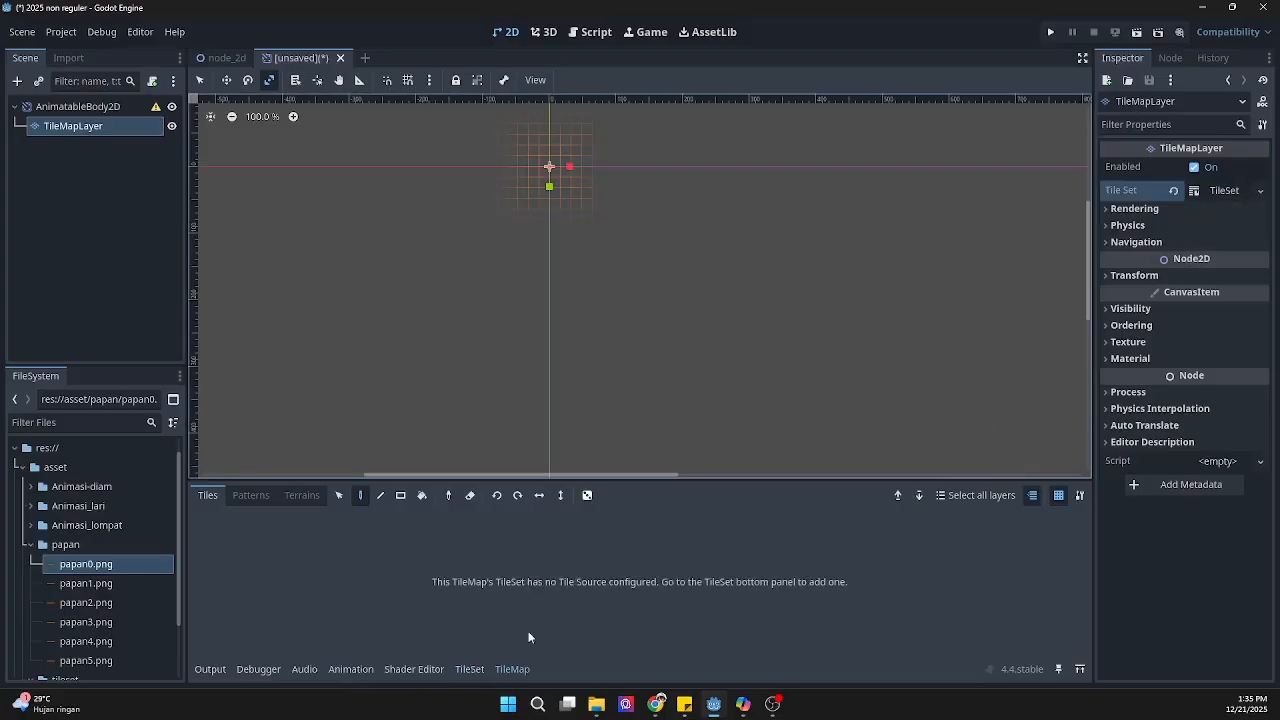
pyautogui.click(32, 545)
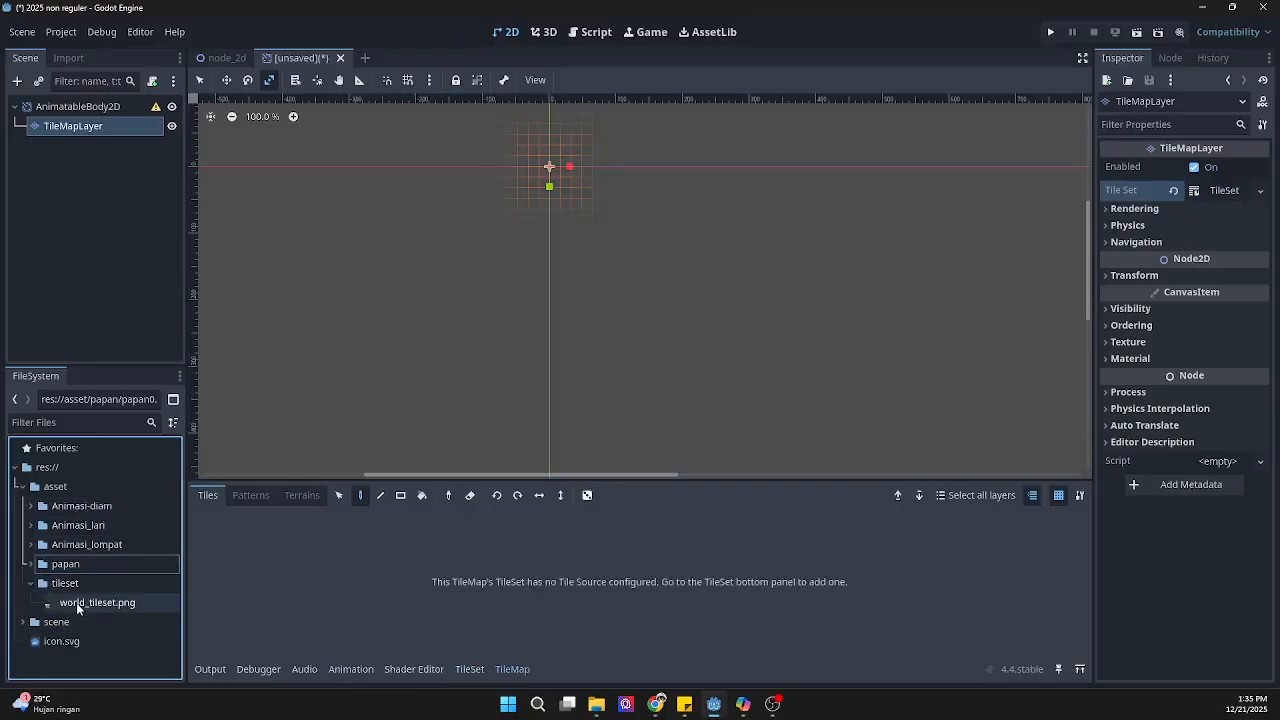
# Step: Try to add world_tileset.png as a tile source in the TileMap editor
pyautogui.click(250, 500)
pyautogui.moveTo(98, 602); pyautogui.dragTo(283, 582)
pyautogui.click(209, 499)
pyautogui.moveTo(110, 602); pyautogui.dragTo(294, 525)
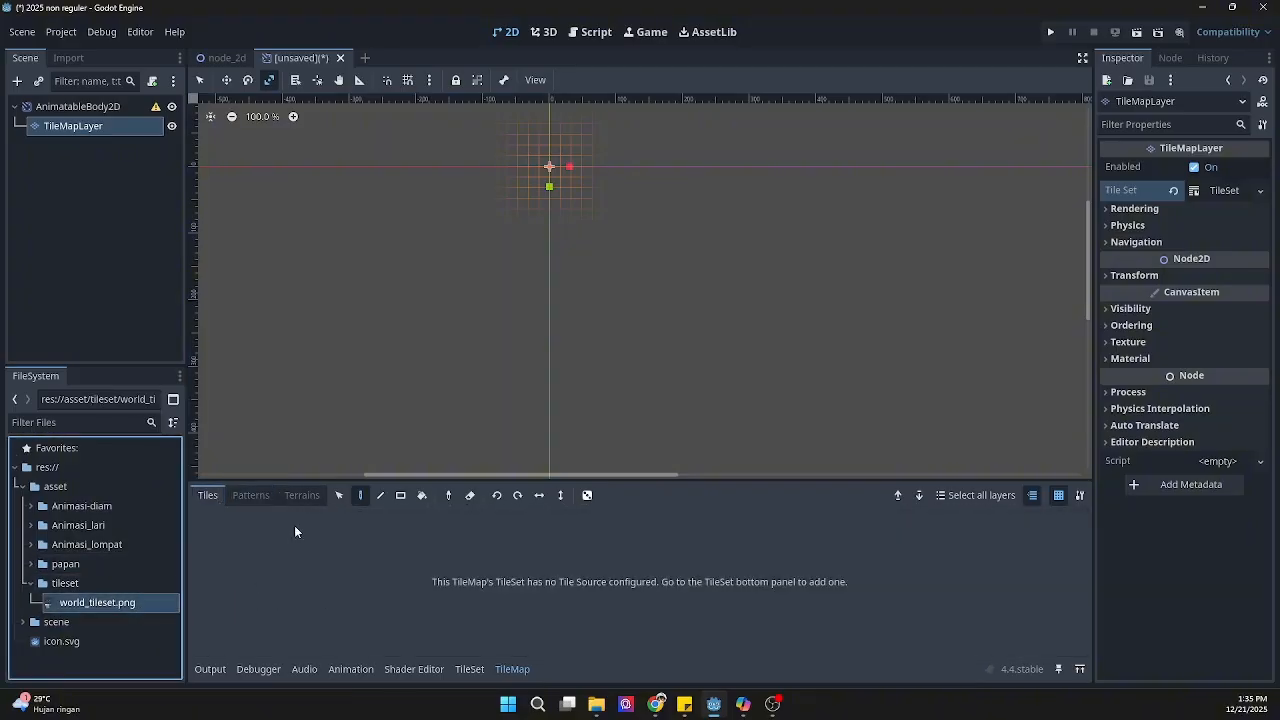
# Step: Add world_tileset.png as an atlas source in the TileSet editor and let its tiles be created automatically
pyautogui.click(1222, 190)
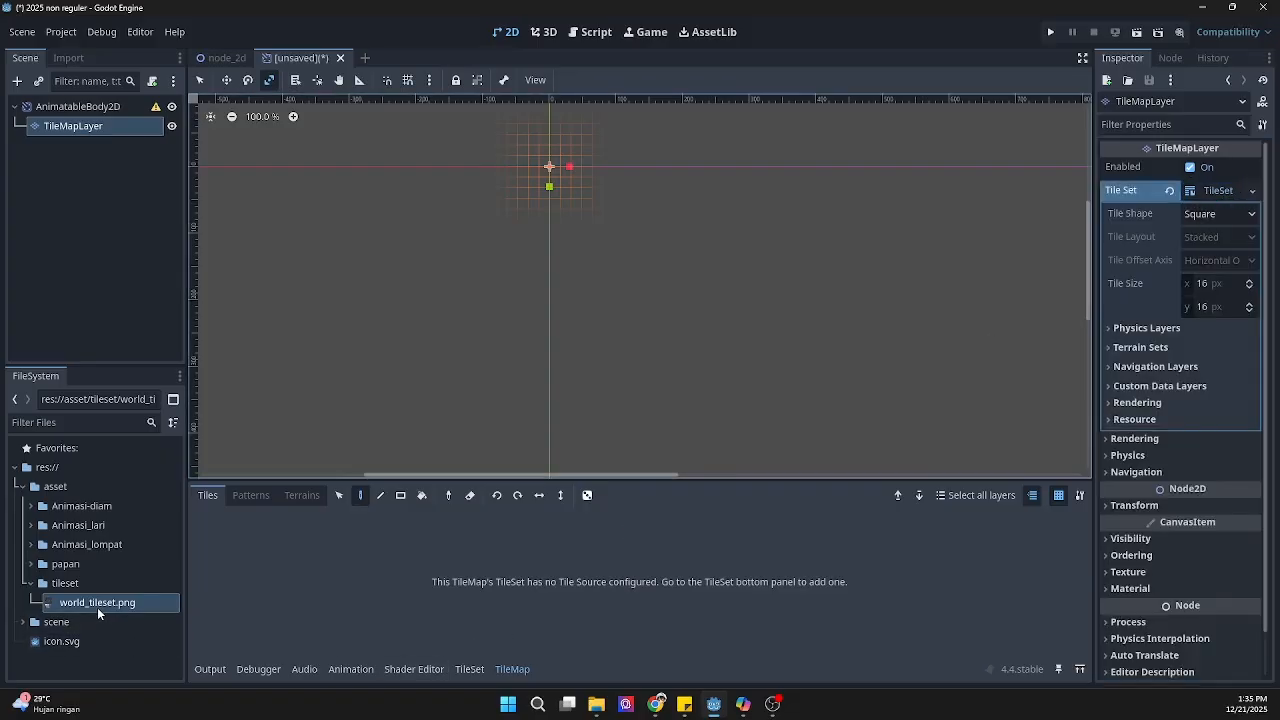
pyautogui.moveTo(97, 604); pyautogui.dragTo(389, 645)
pyautogui.click(425, 668)
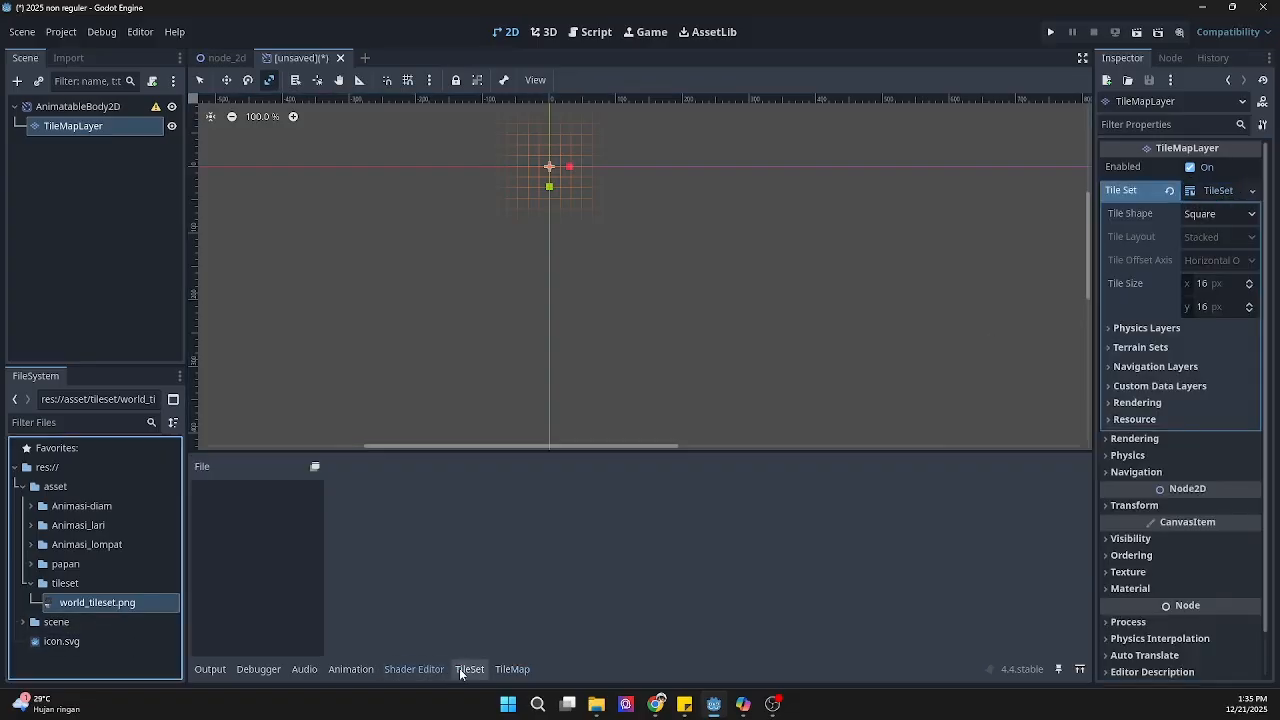
pyautogui.click(467, 668)
pyautogui.moveTo(107, 603); pyautogui.dragTo(301, 576)
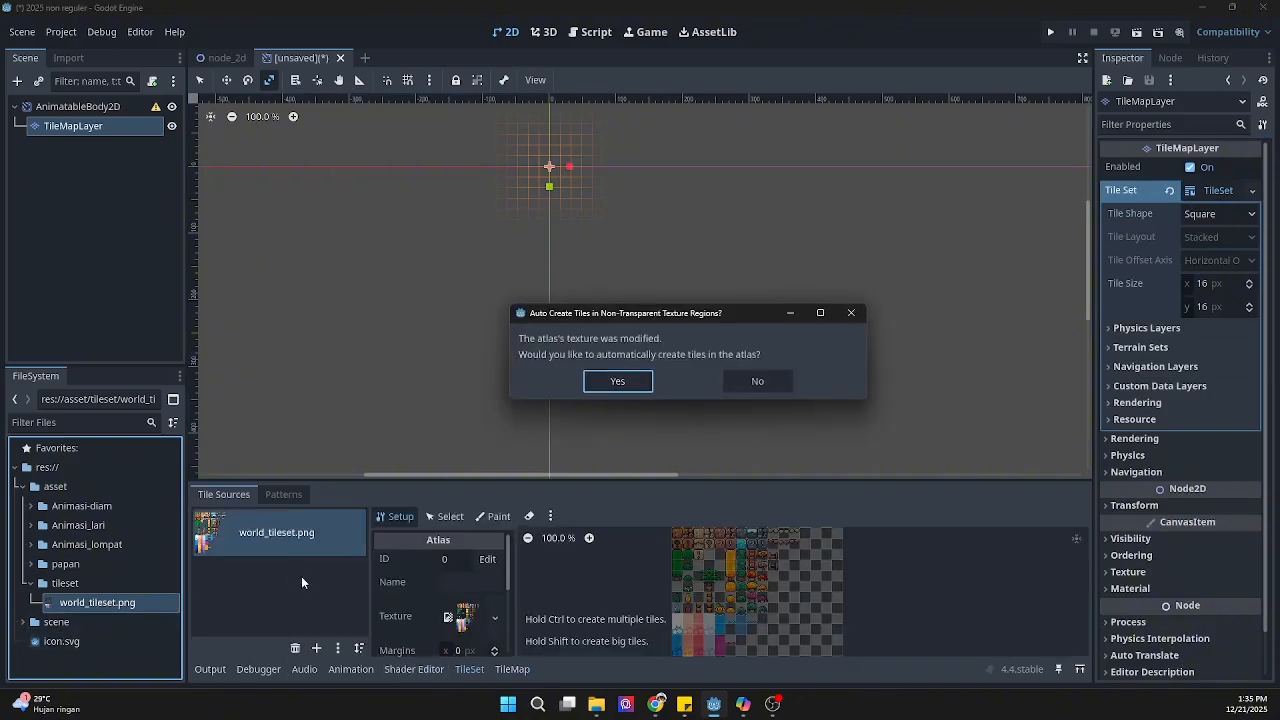
pyautogui.click(613, 381)
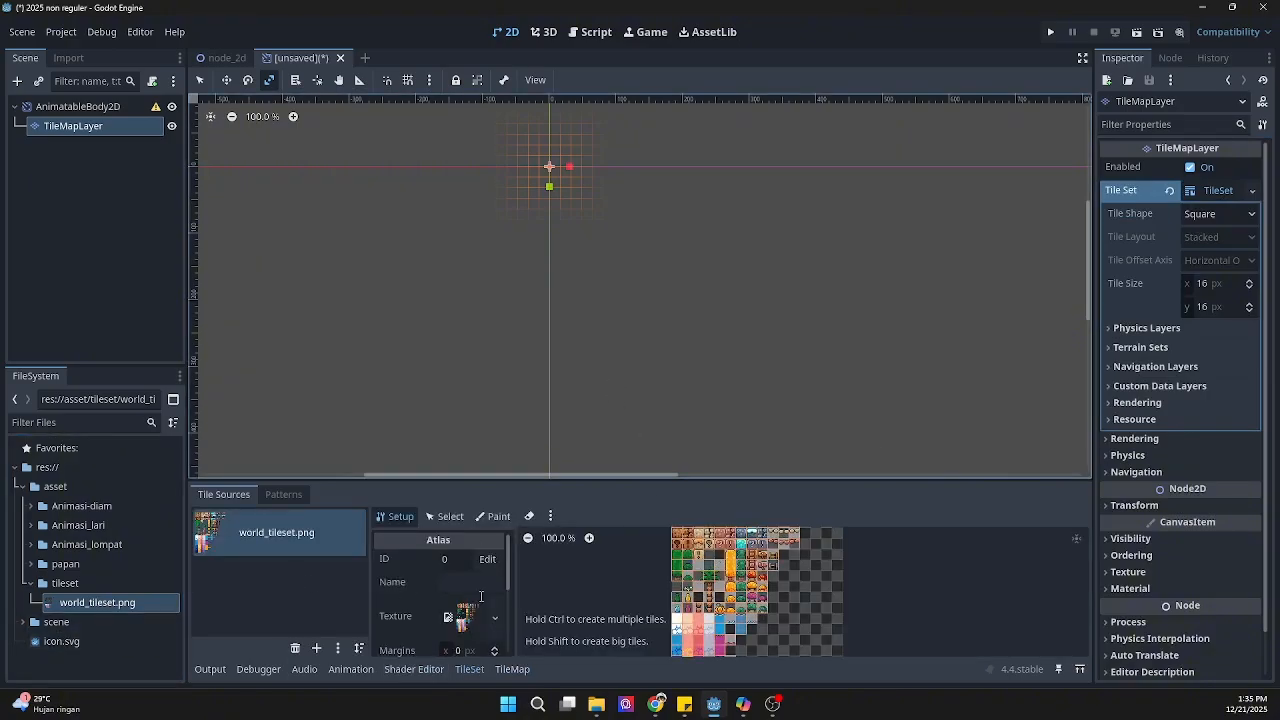
# Step: Paint a horizontal row of five yellow-topped platform tiles on the TileMapLayer, just above the scene origin
pyautogui.click(512, 668)
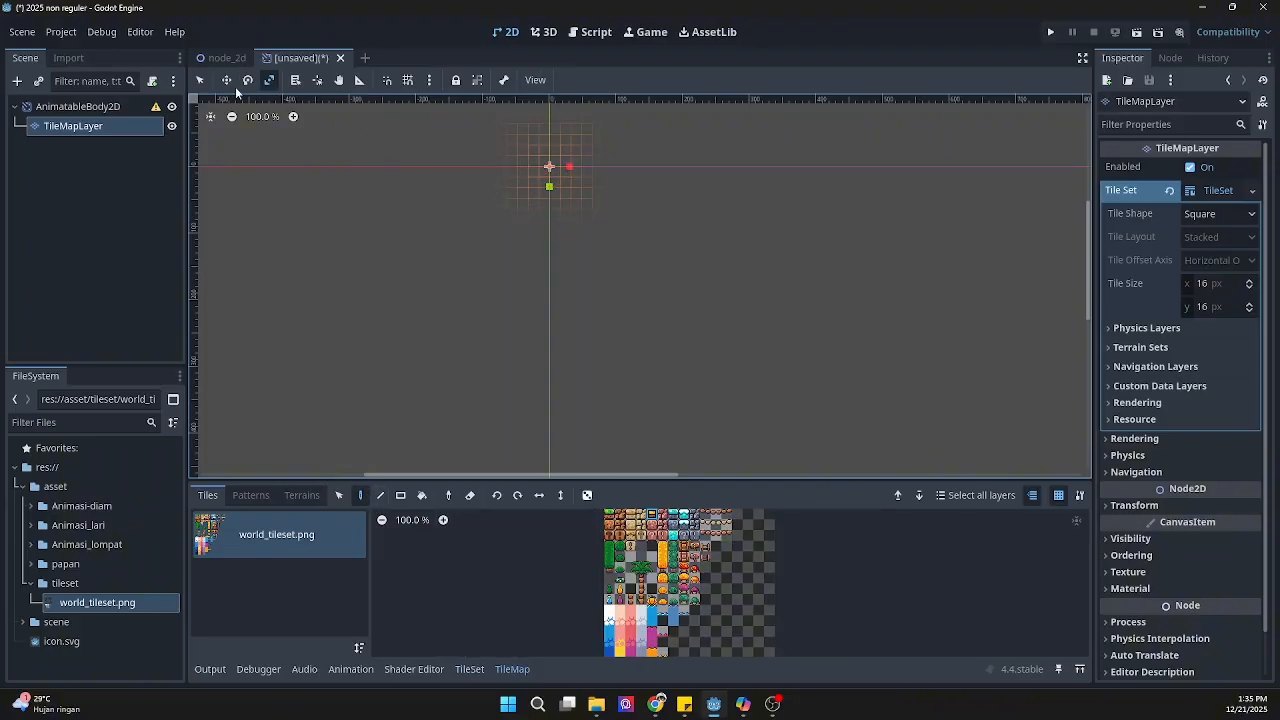
pyautogui.click(203, 82)
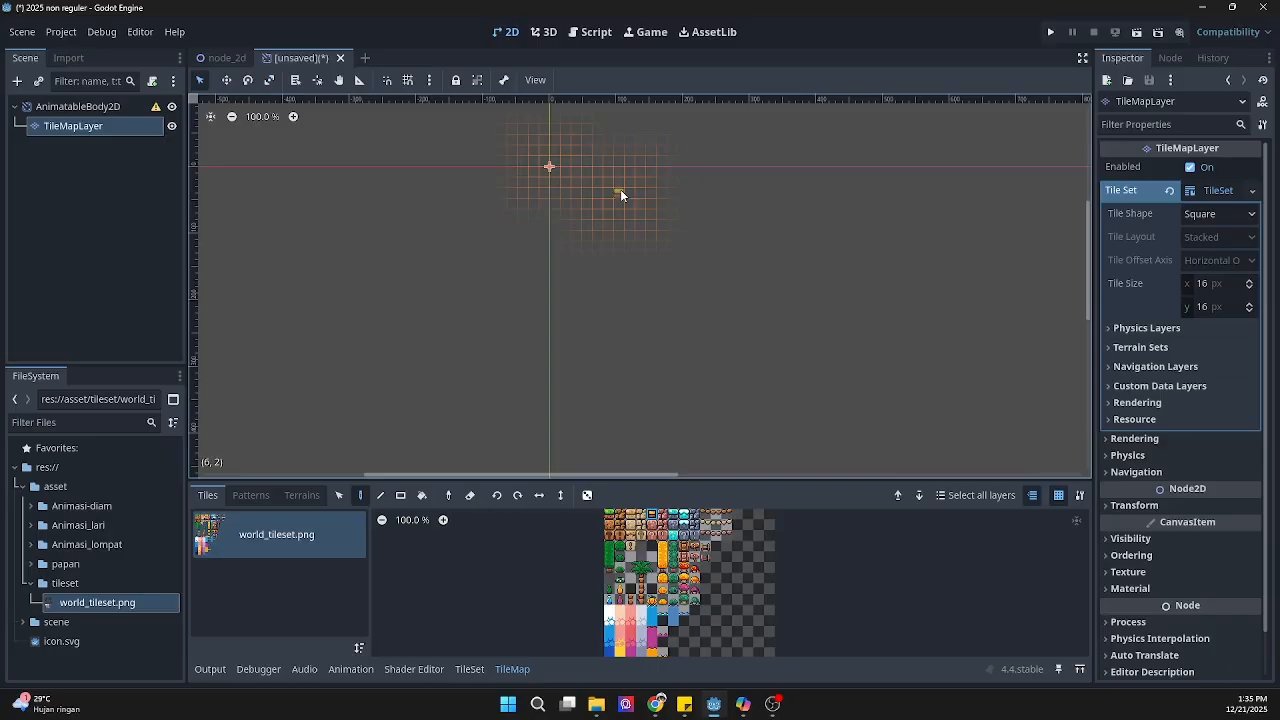
pyautogui.click(566, 165)
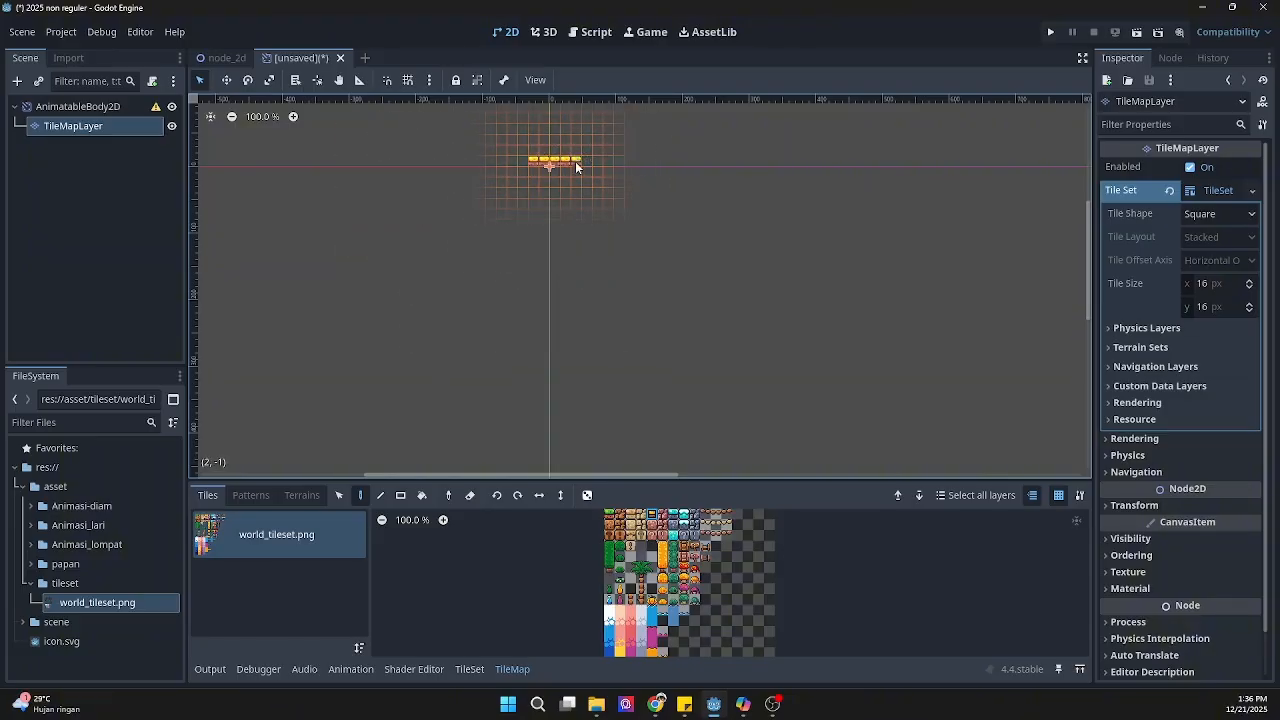
# Step: Add a CollisionShape2D child to the AnimatableBody2D root and give it a new RectangleShape2D shape
pyautogui.rightClick(55, 127)
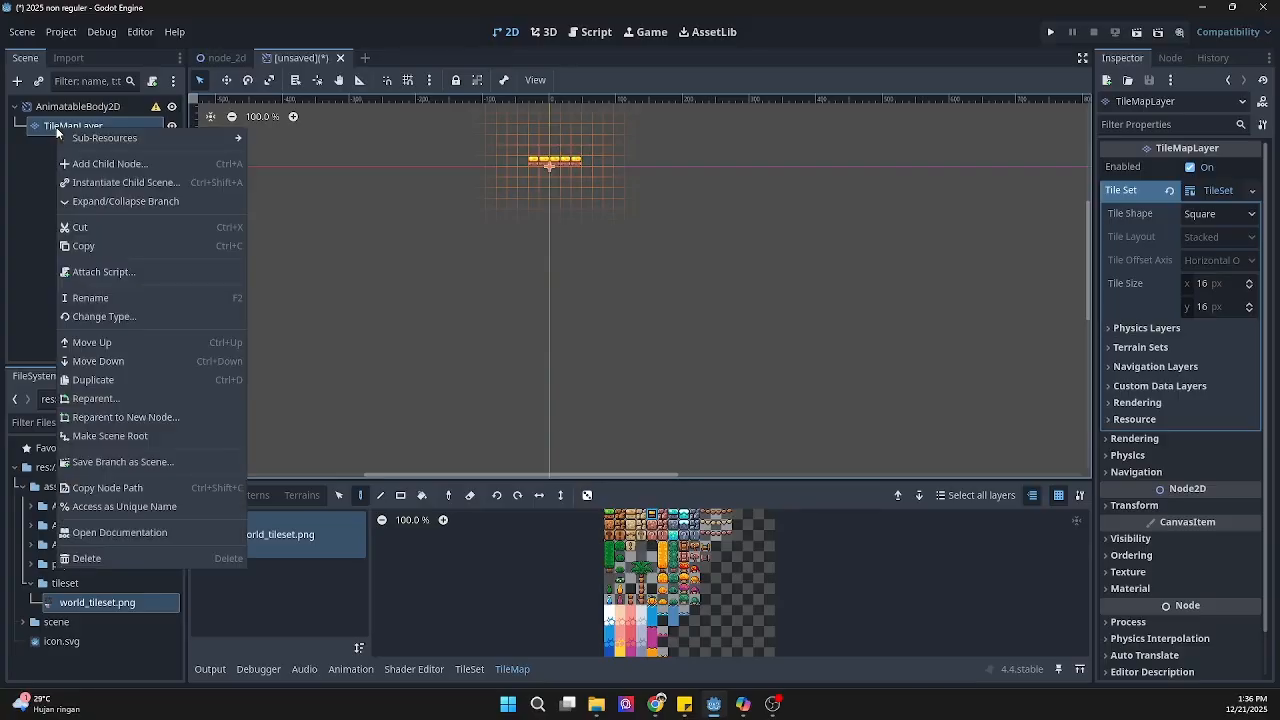
pyautogui.click(87, 106)
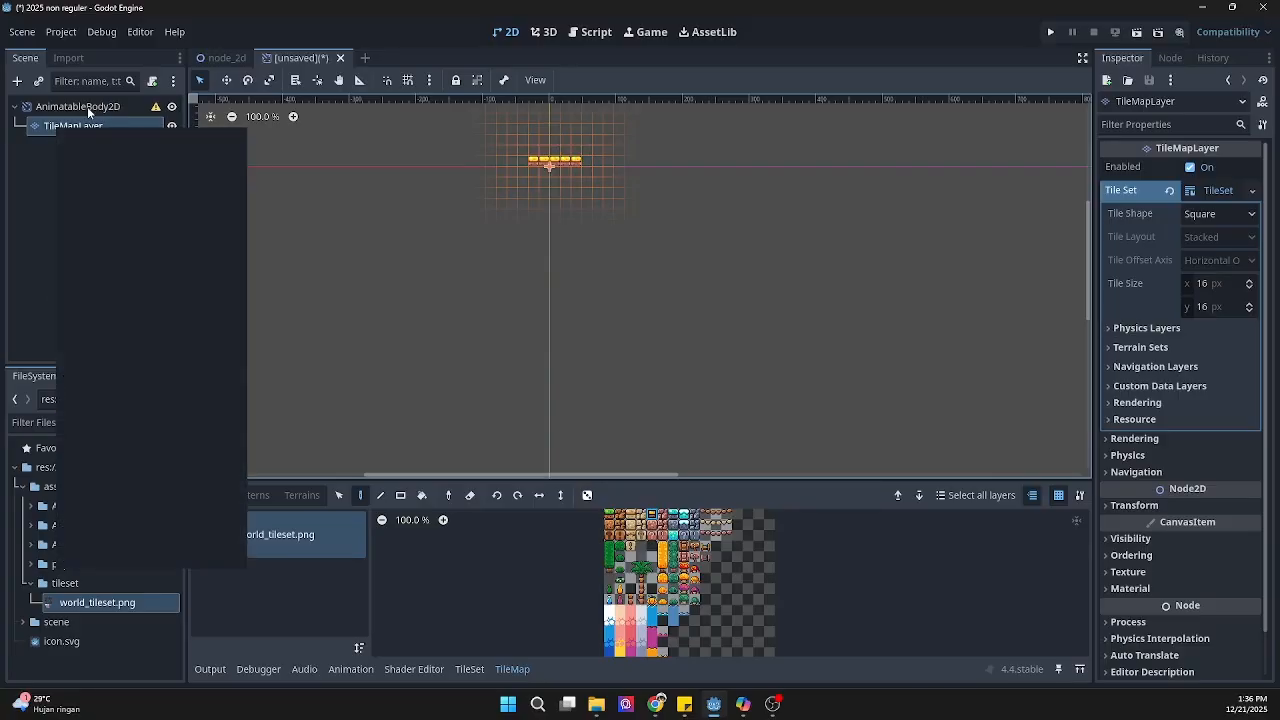
pyautogui.rightClick(88, 107)
pyautogui.click(106, 115)
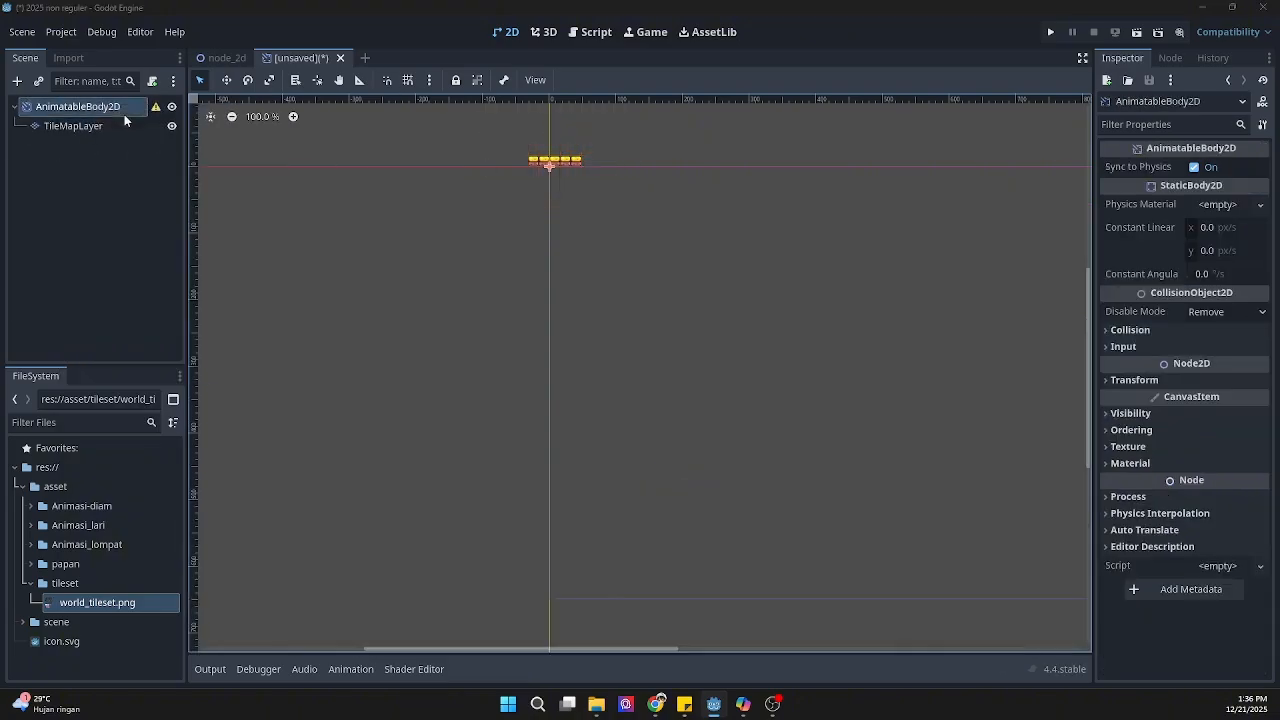
pyautogui.write('c')
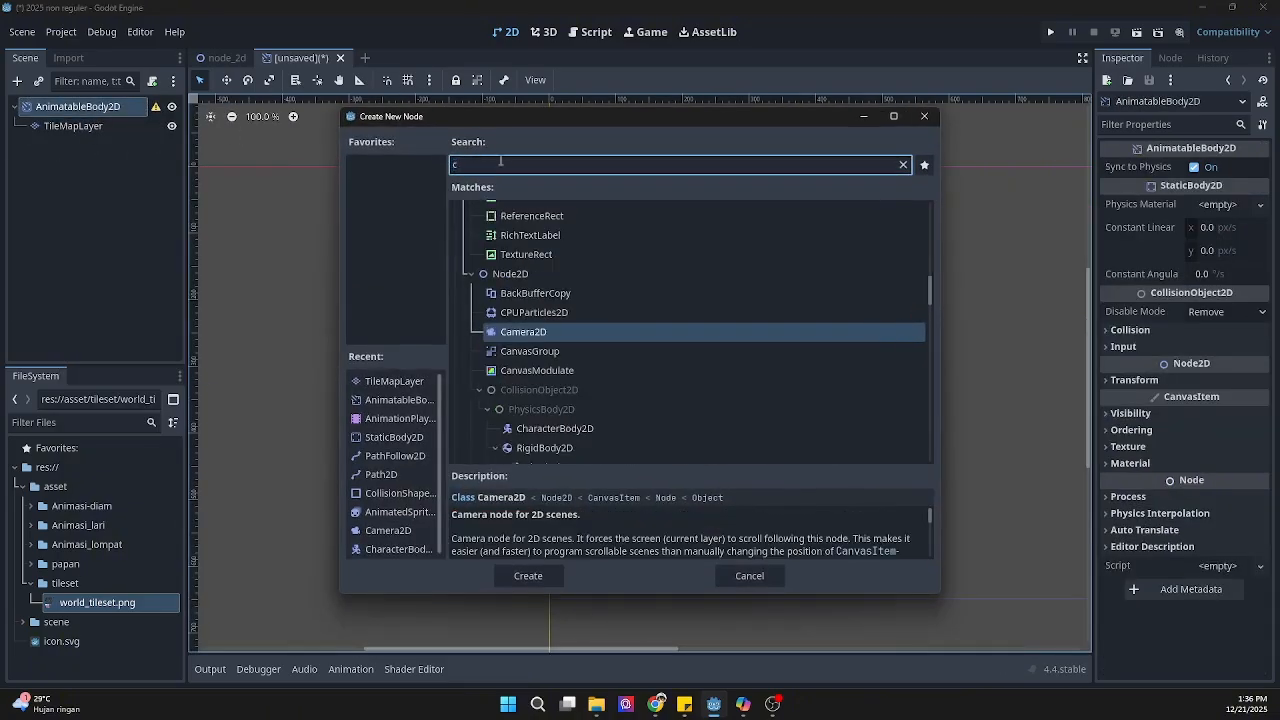
pyautogui.write('oll')
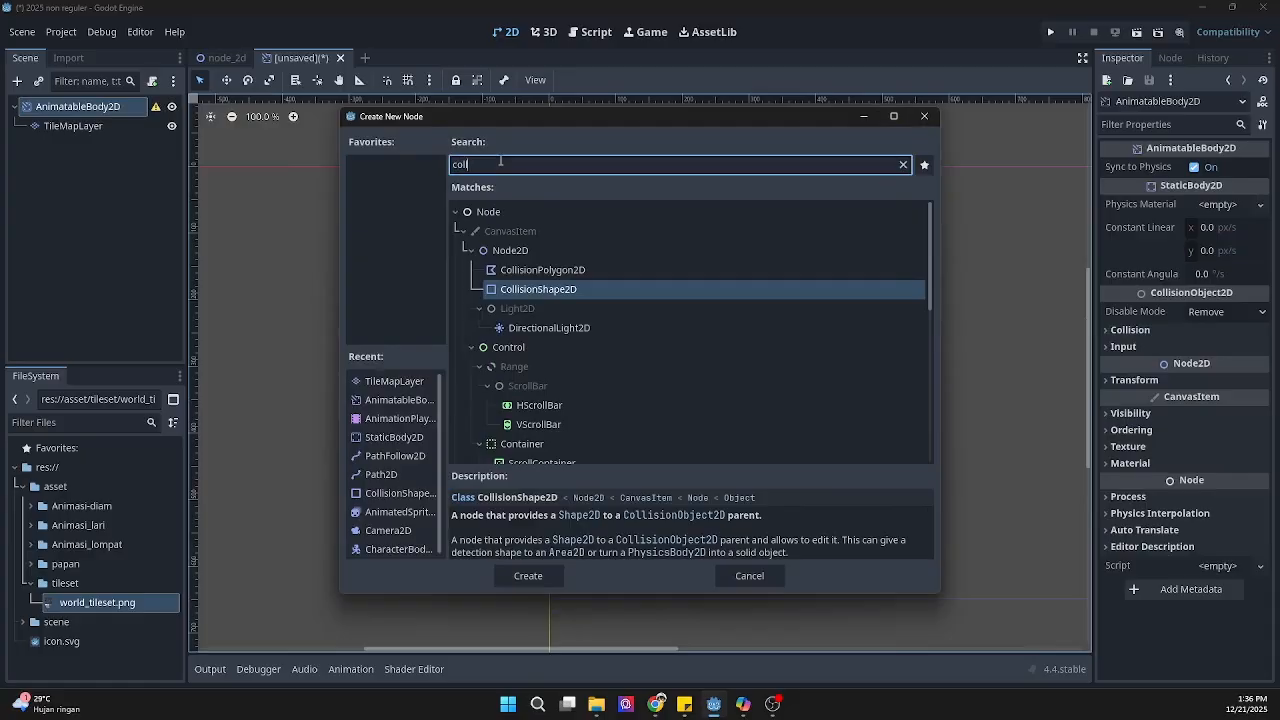
pyautogui.click(565, 291)
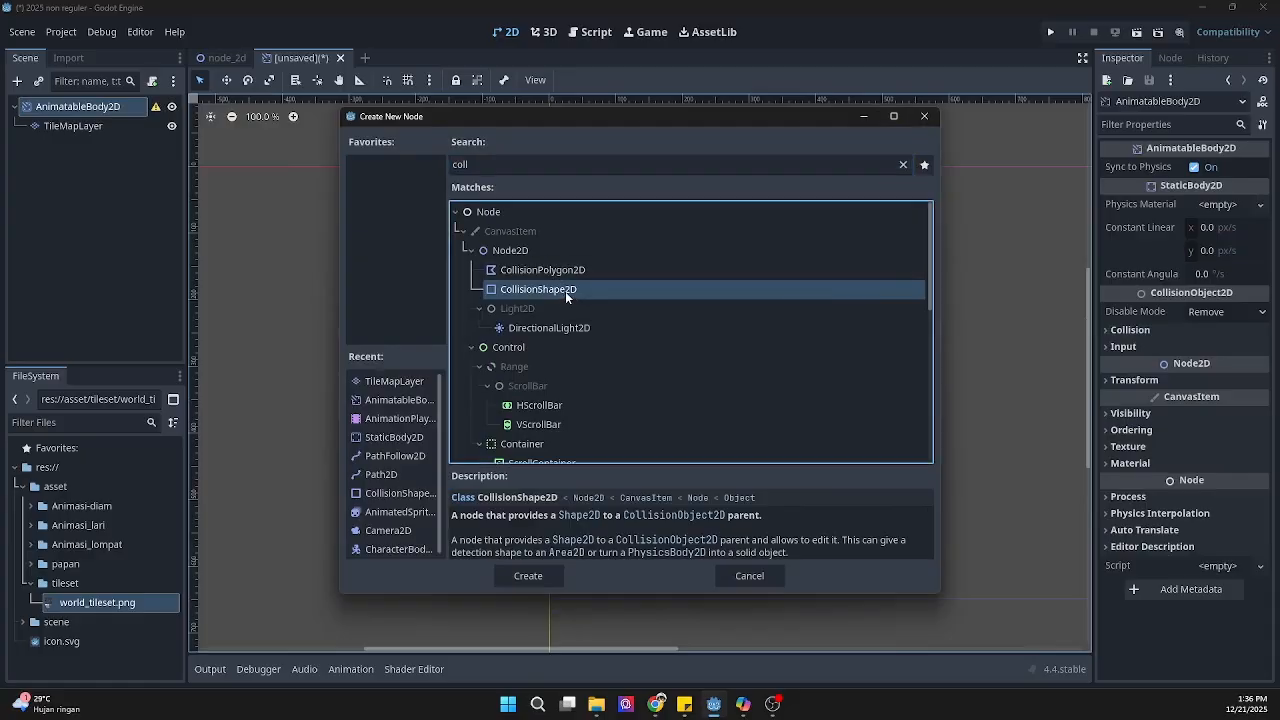
pyautogui.click(529, 575)
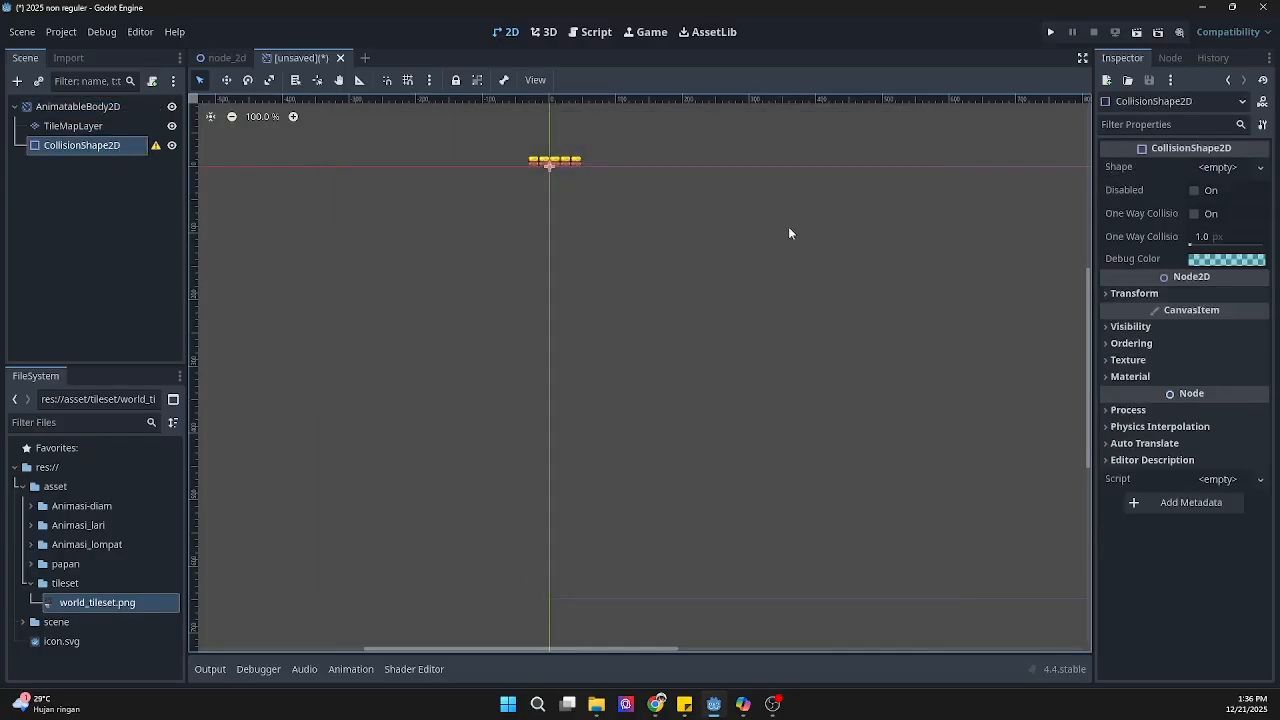
pyautogui.click(1260, 167)
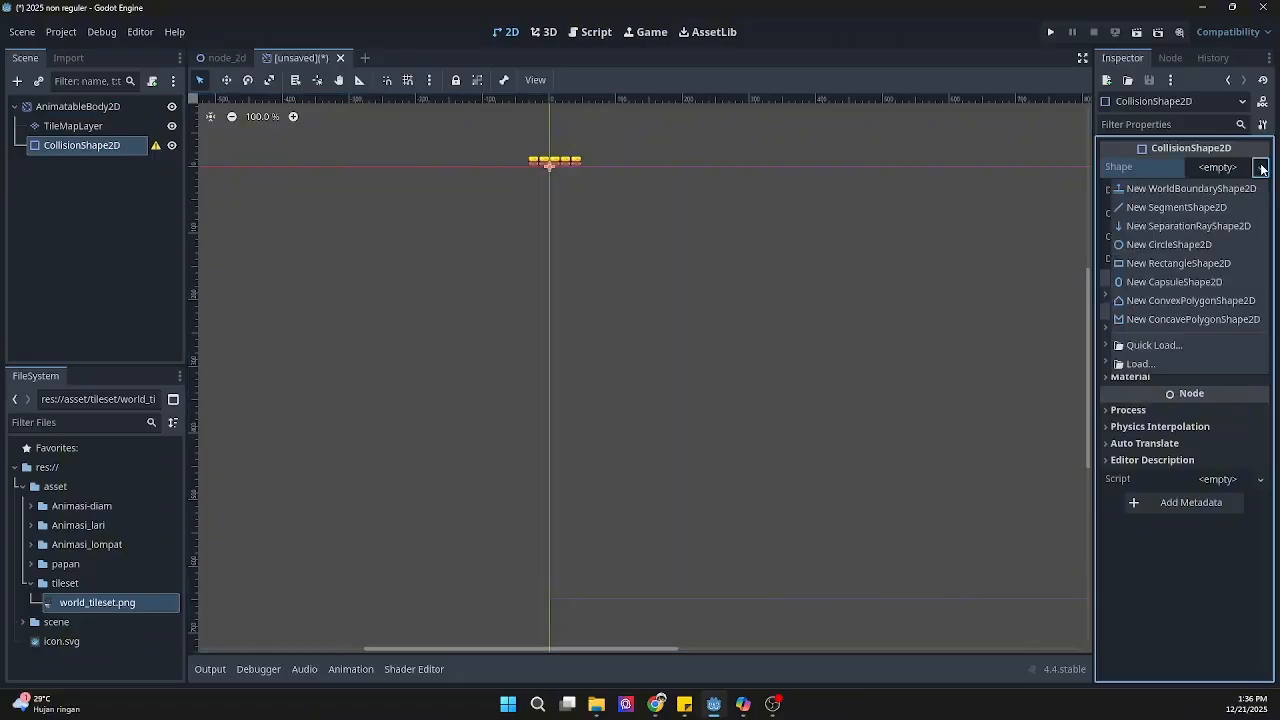
pyautogui.click(1160, 263)
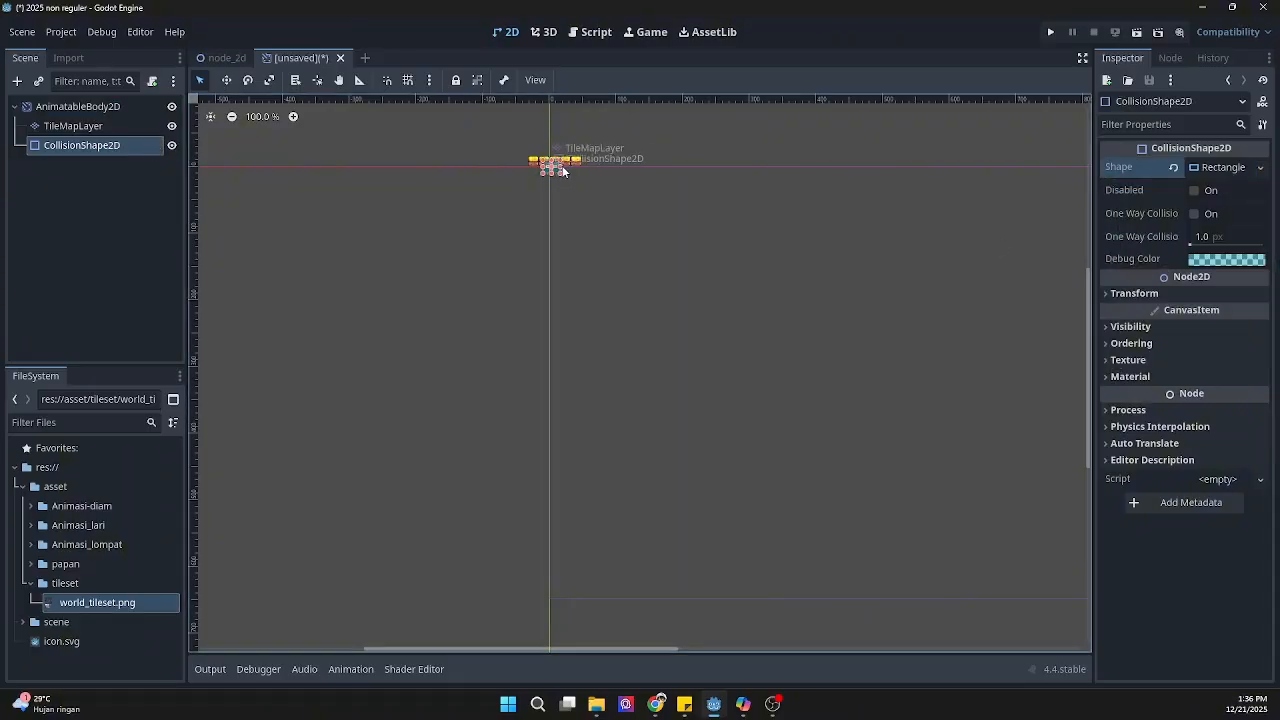
# Step: Widen the collision rectangle to span the five platform tiles and reposition it just below the tile row
pyautogui.moveTo(562, 171); pyautogui.dragTo(529, 171)
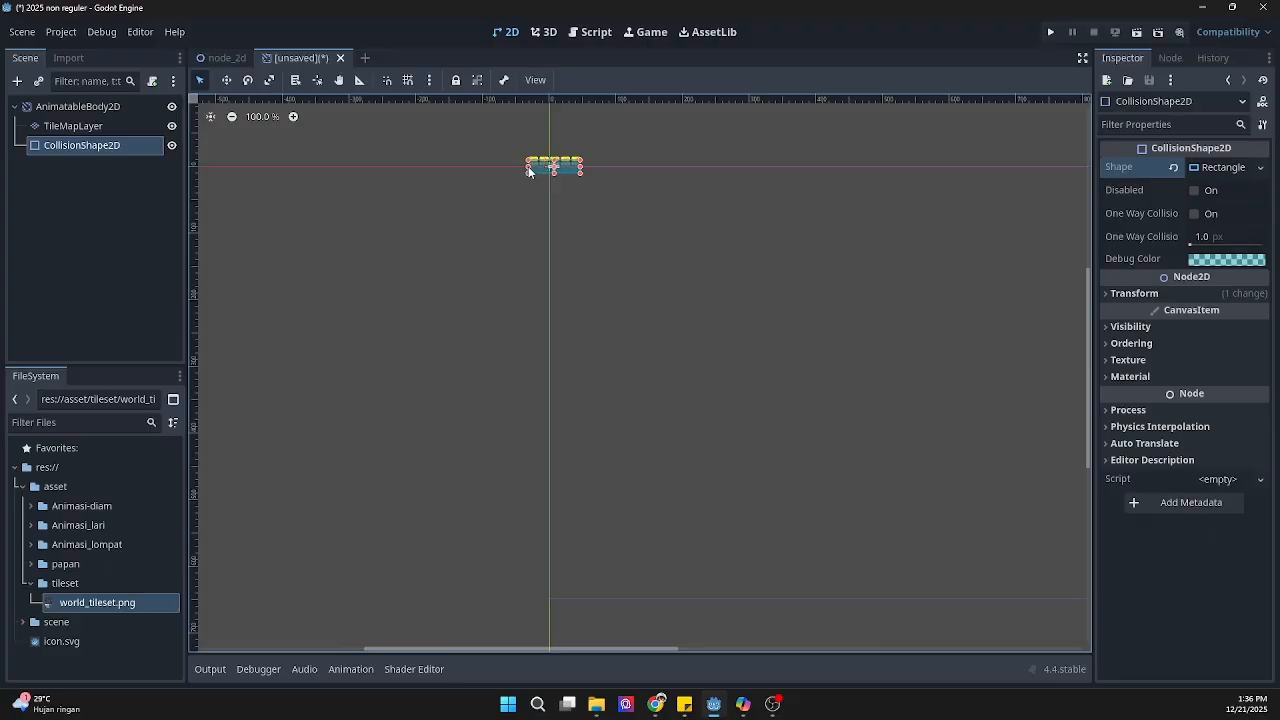
pyautogui.scroll(9, 565, 165)
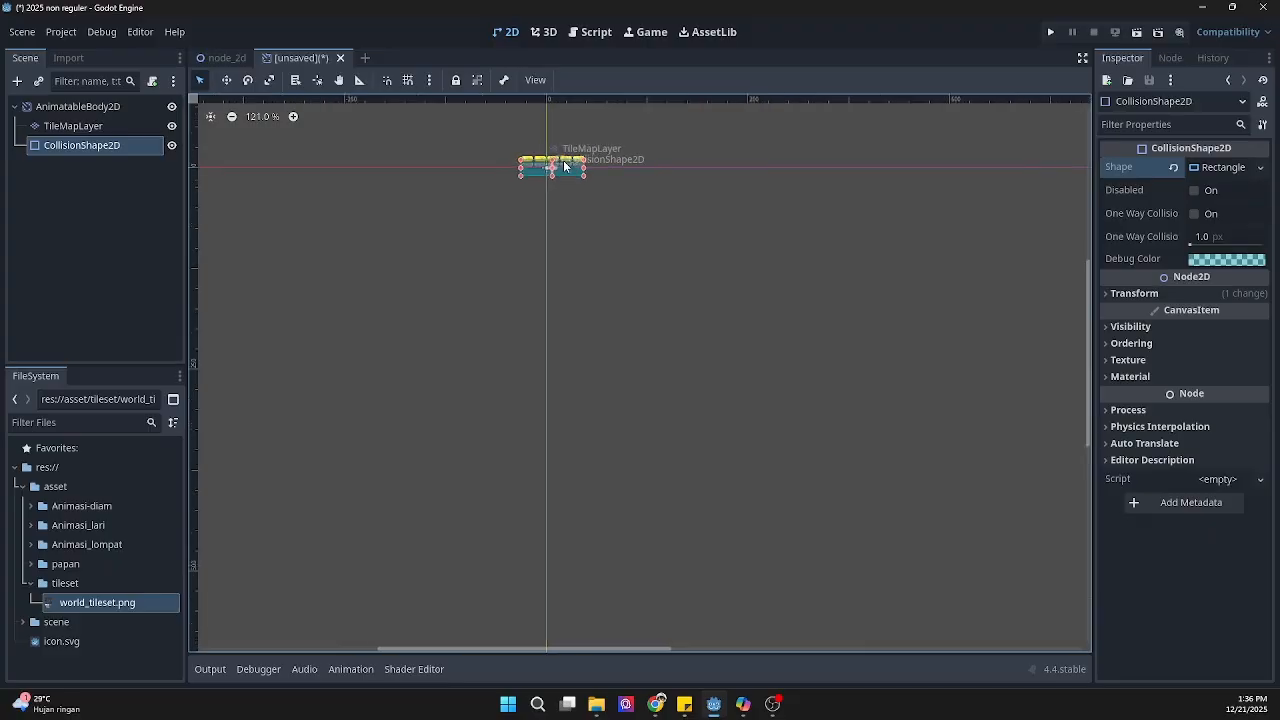
pyautogui.moveTo(621, 341); pyautogui.dragTo(621, 326)
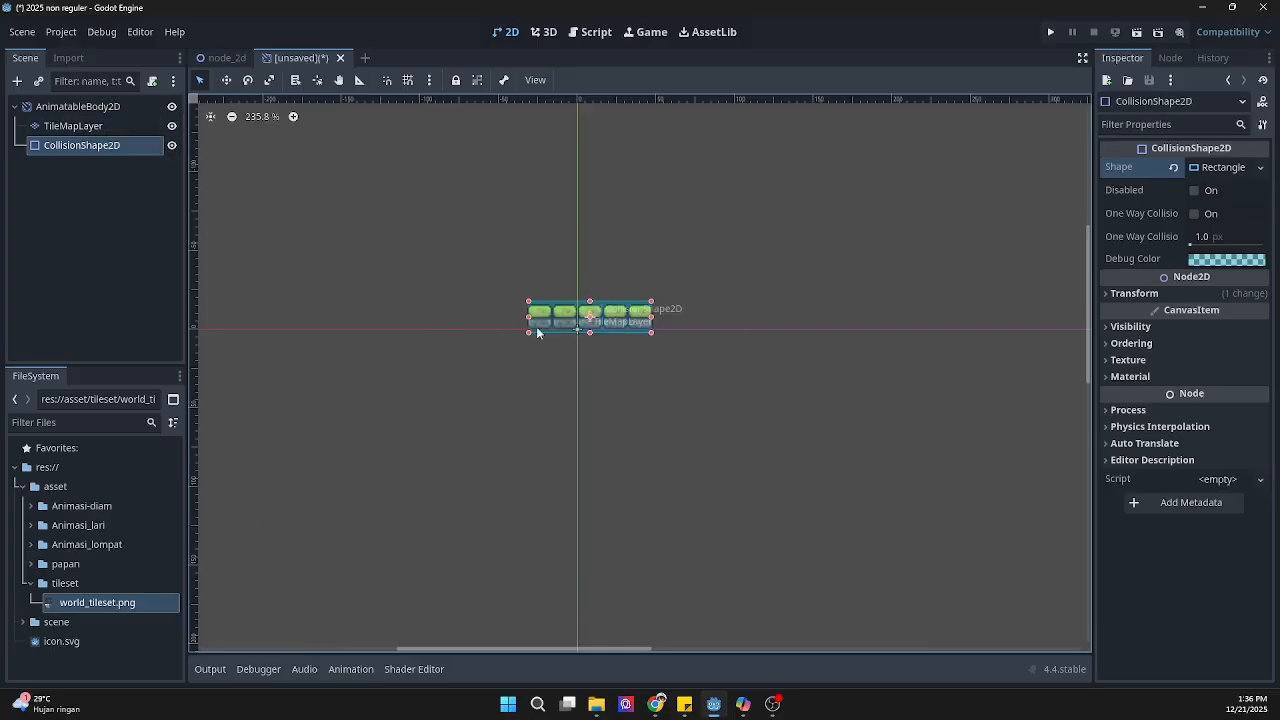
pyautogui.moveTo(557, 323); pyautogui.dragTo(557, 377)
pyautogui.click(557, 378)
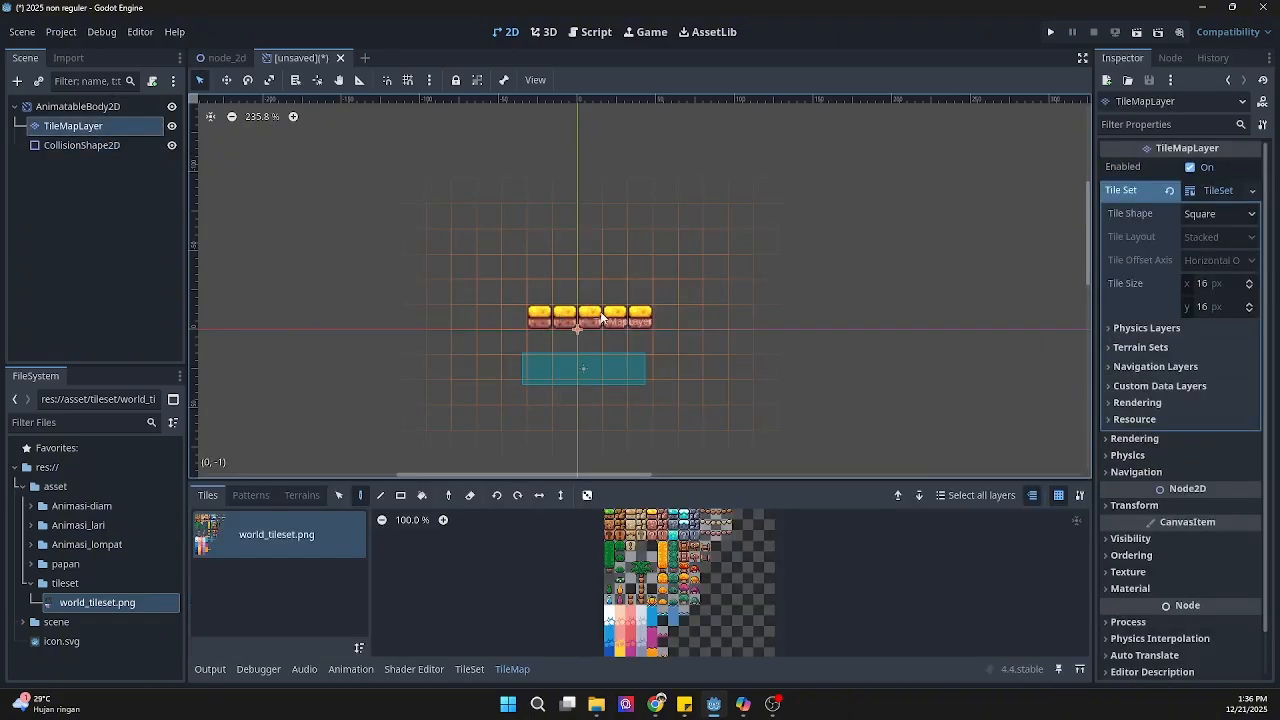
# Step: Add an AnimatedSprite2D child to the AnimatableBody2D root
pyautogui.click(70, 106)
pyautogui.rightClick(64, 106)
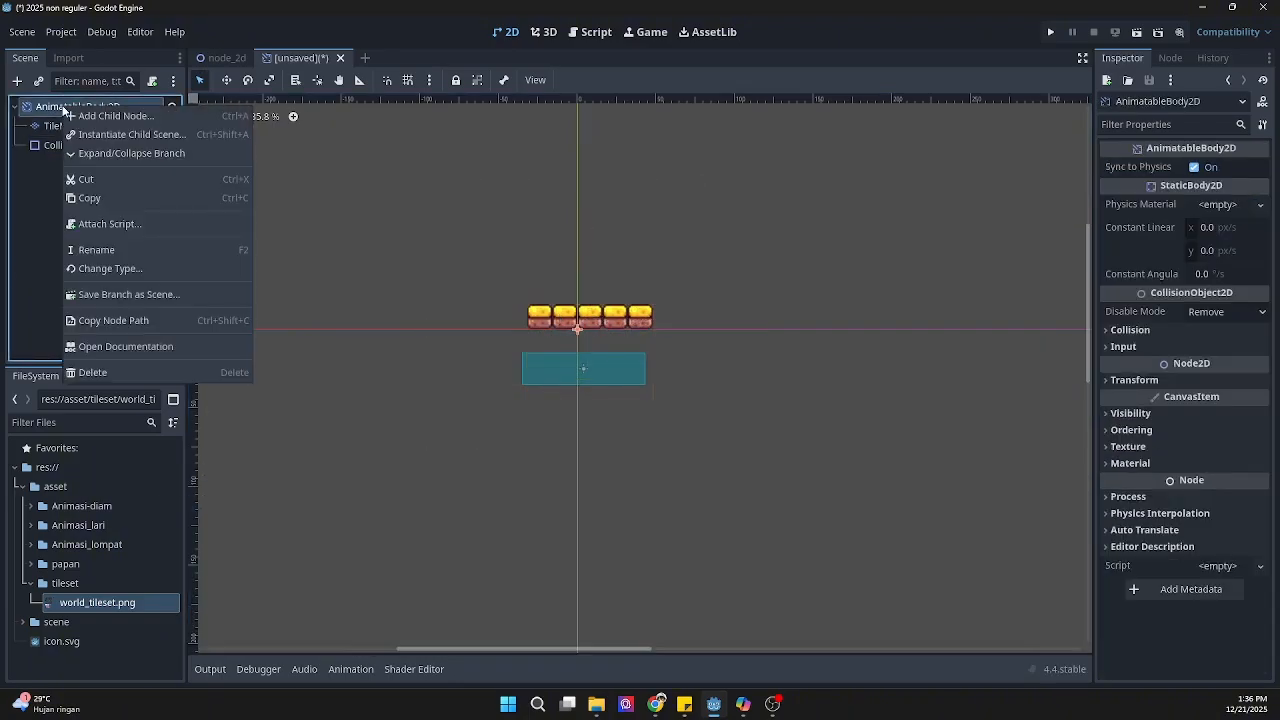
pyautogui.click(107, 116)
pyautogui.write('a')
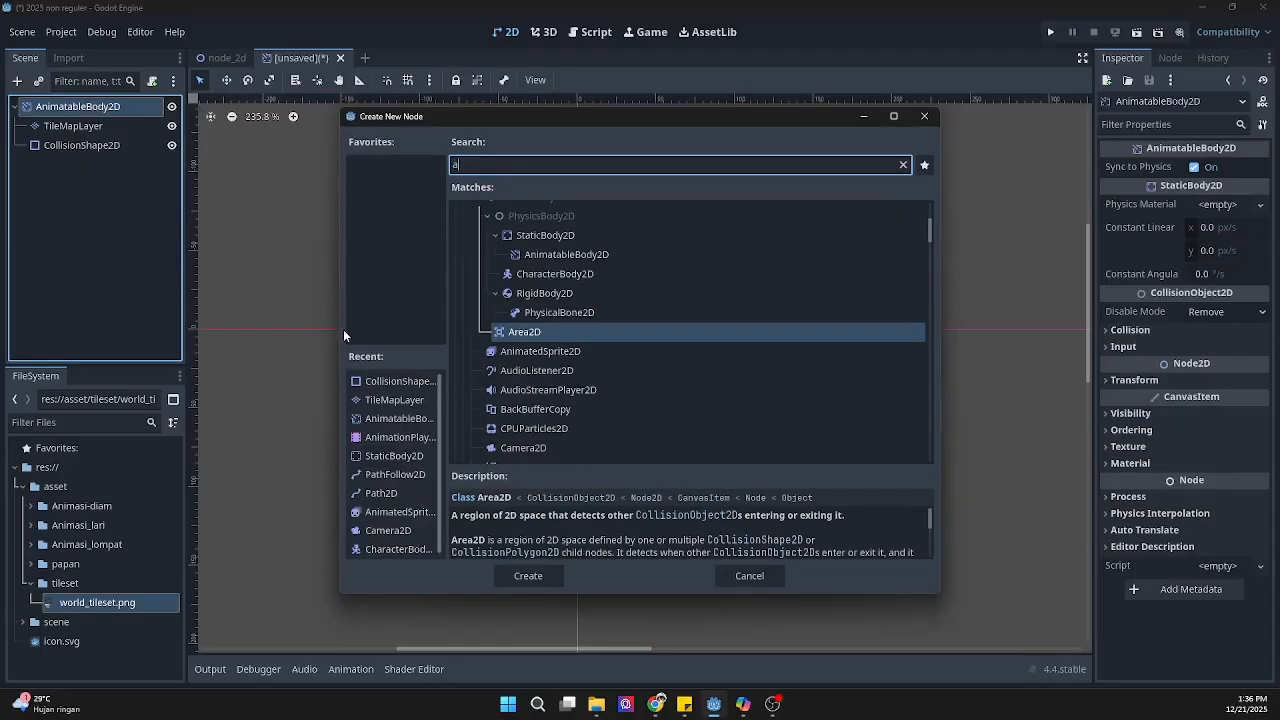
pyautogui.click(560, 351)
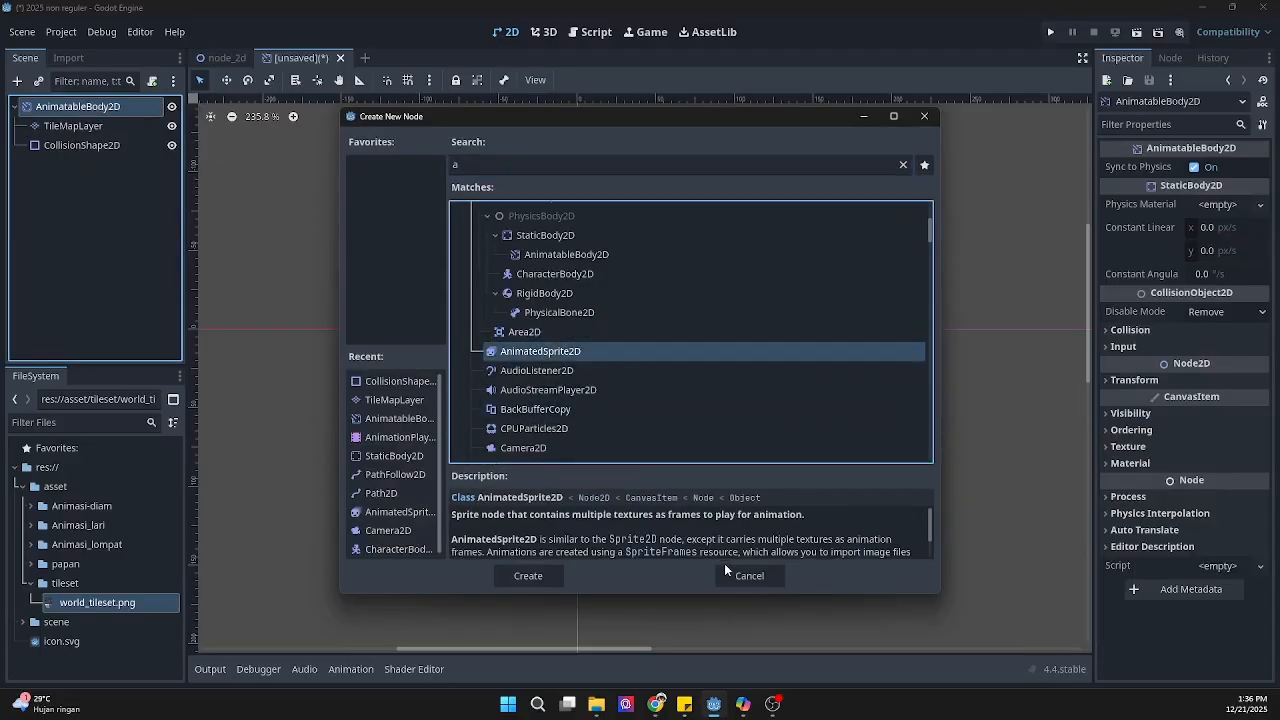
pyautogui.click(530, 576)
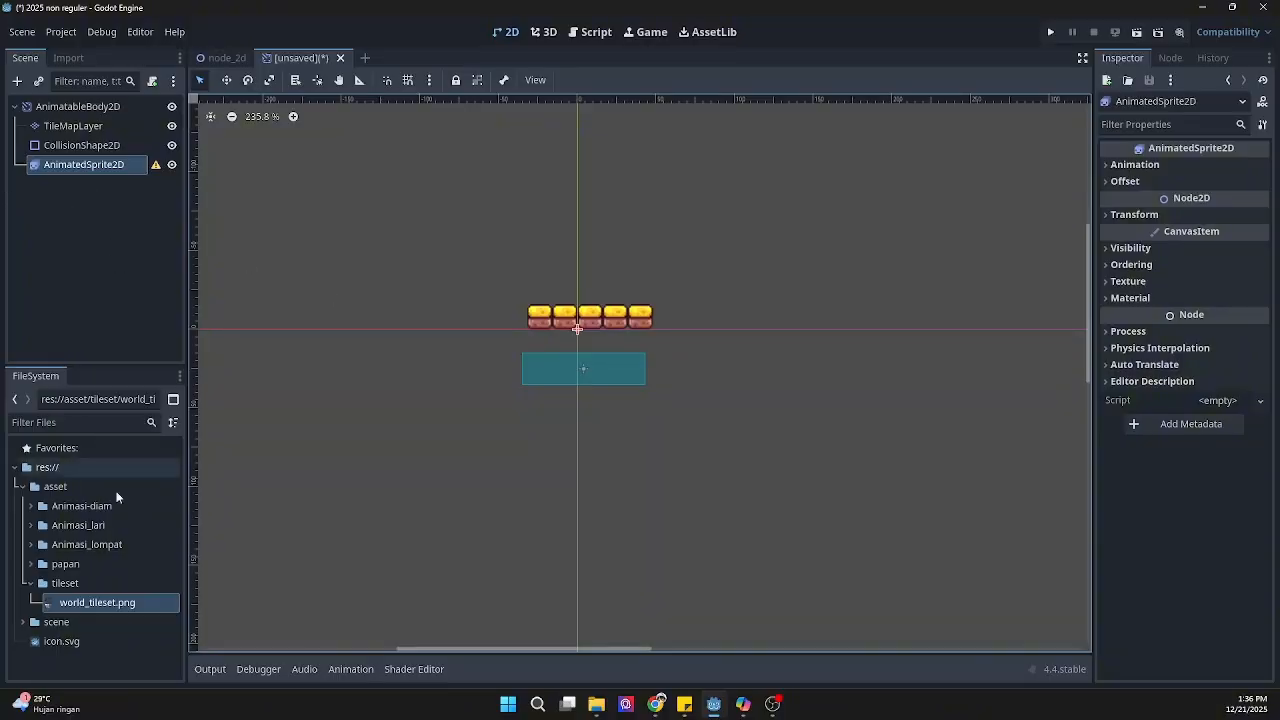
# Step: Expand the papan asset folder and place the AnimatedSprite2D node above CollisionShape2D in the scene tree
pyautogui.click(31, 566)
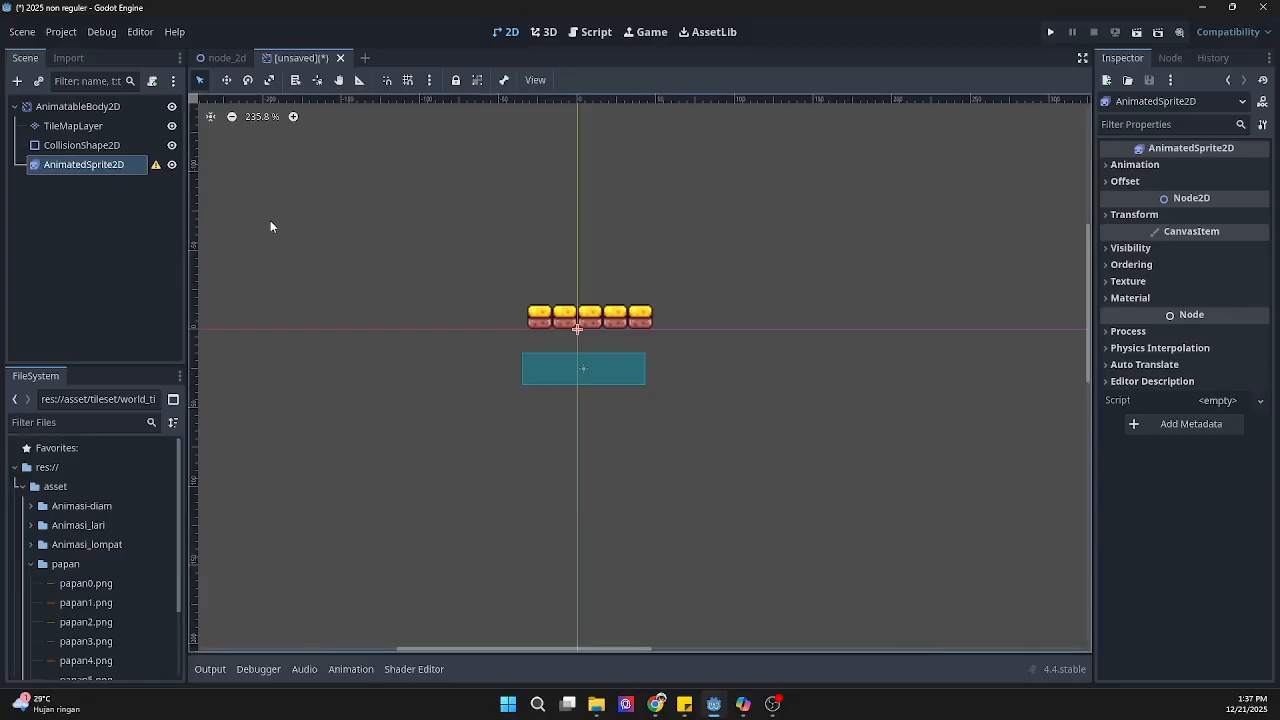
pyautogui.moveTo(86, 166); pyautogui.dragTo(84, 136)
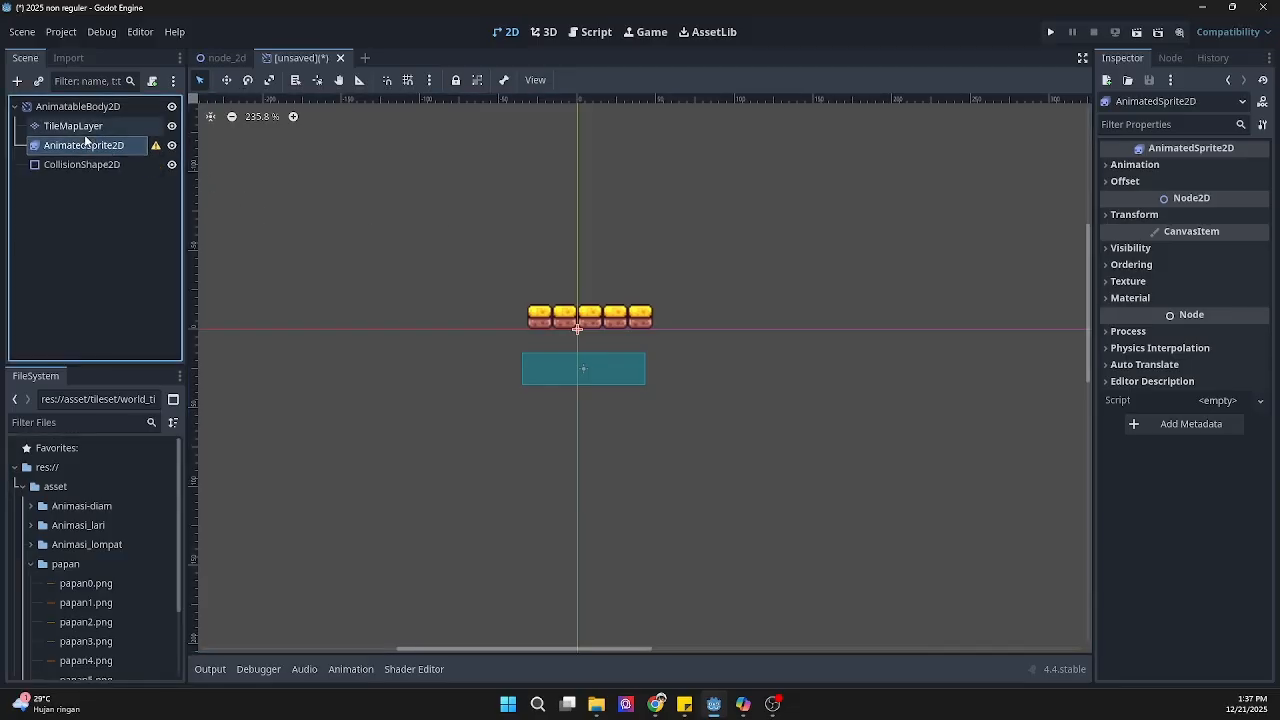
pyautogui.doubleClick(86, 145)
pyautogui.press('Return')
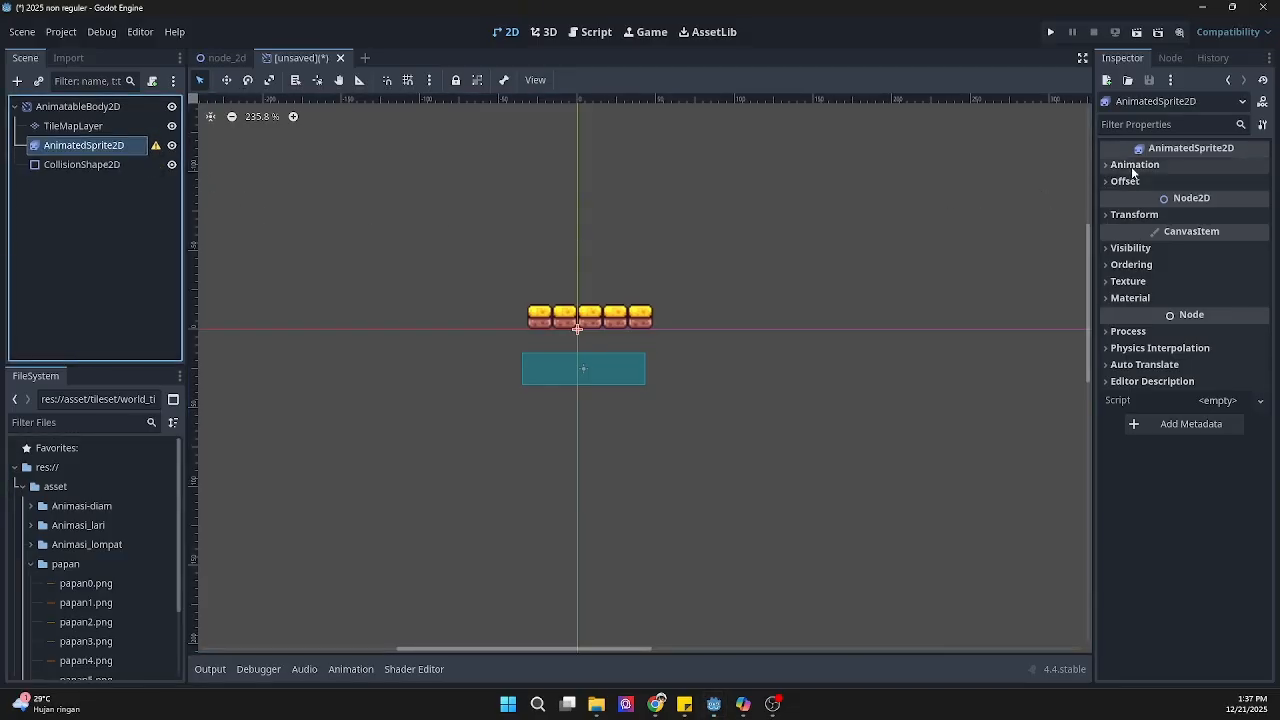
# Step: Give the AnimatedSprite2D a new SpriteFrames resource and open it for editing
pyautogui.click(1108, 164)
pyautogui.click(1222, 183)
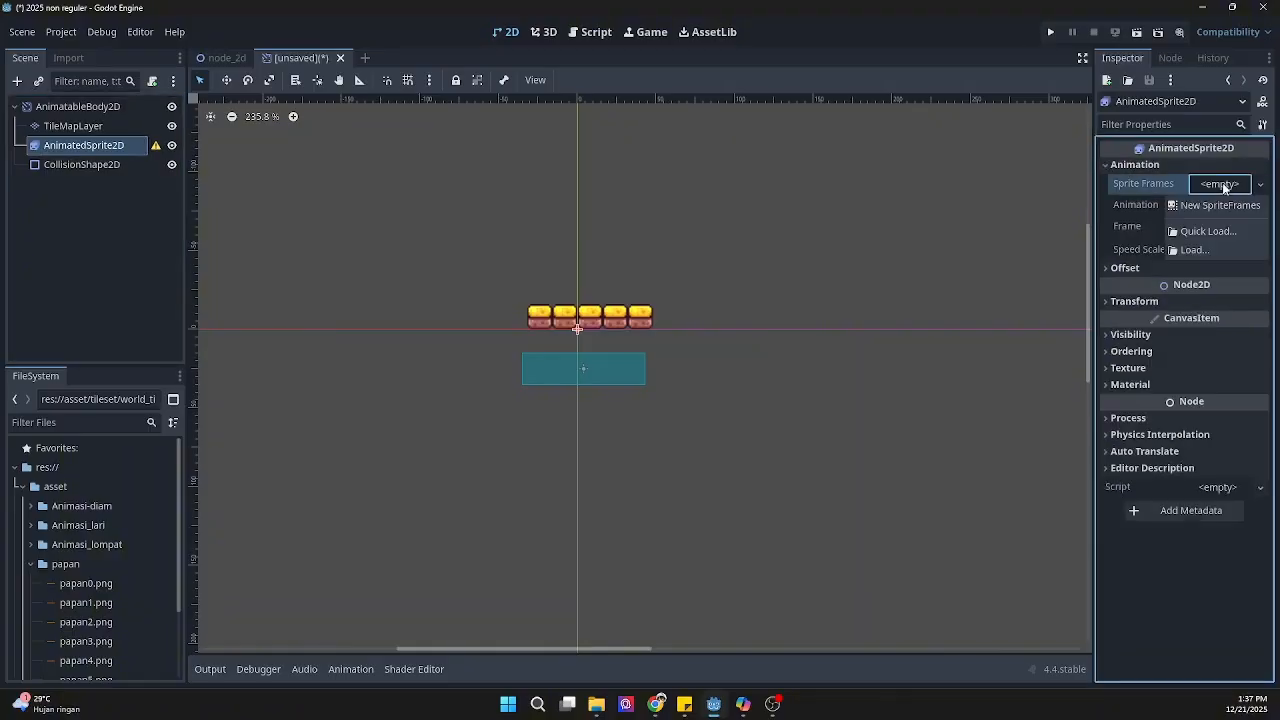
pyautogui.click(1207, 206)
pyautogui.click(1215, 185)
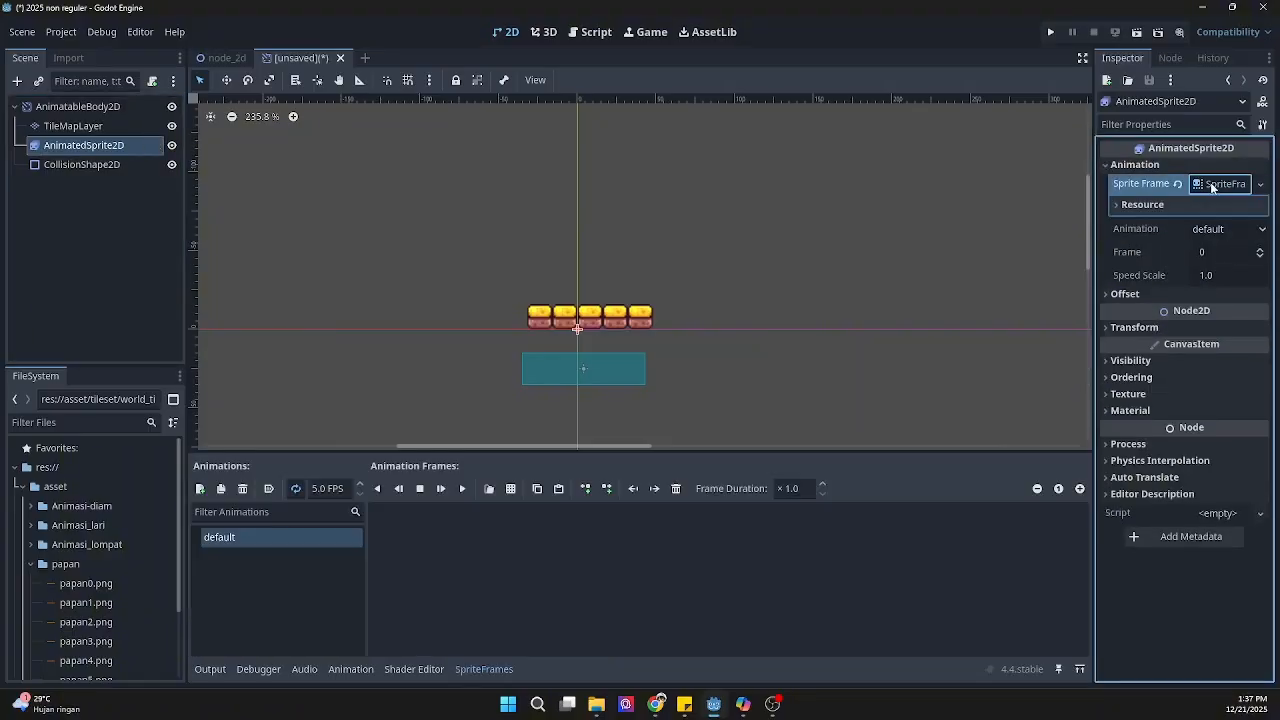
# Step: Add papan0.png through papan5.png from the papan folder as frames of the default animation
pyautogui.click(98, 584)
pyautogui.scroll(-2, 98, 584)
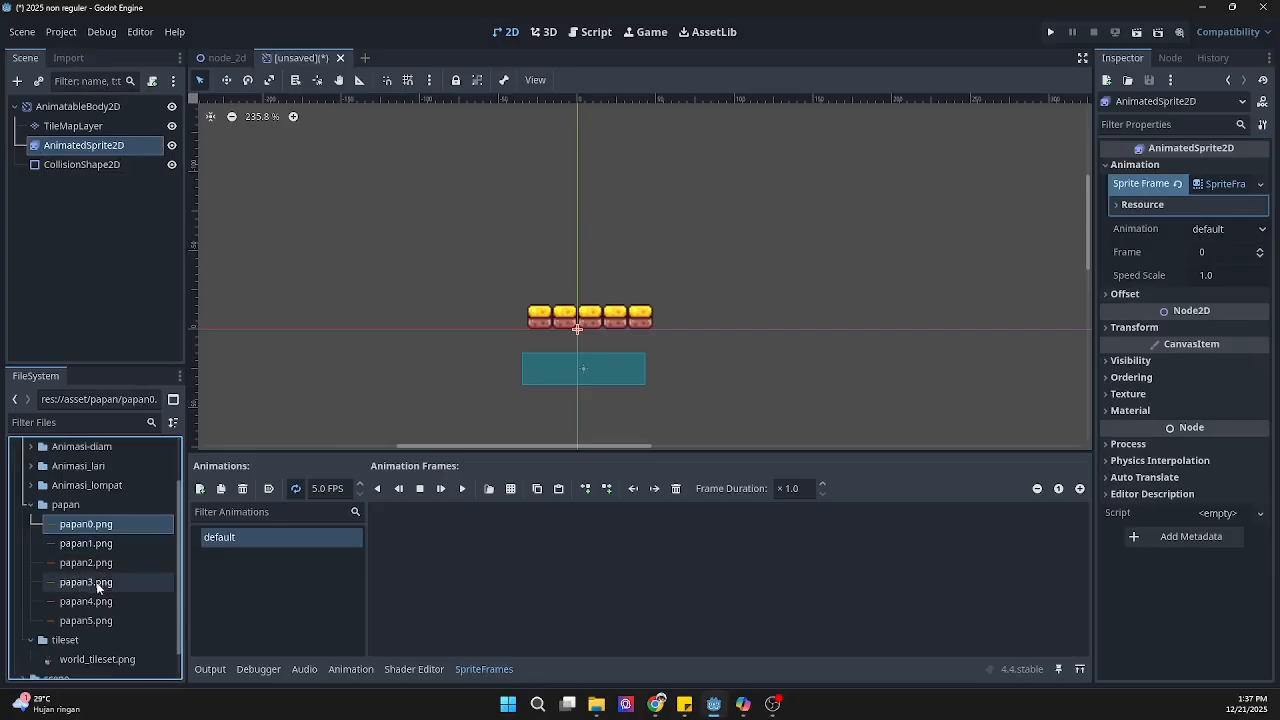
pyautogui.keyDown('shift'); pyautogui.click(97, 622); pyautogui.keyUp('shift')
pyautogui.moveTo(97, 586); pyautogui.dragTo(432, 545)
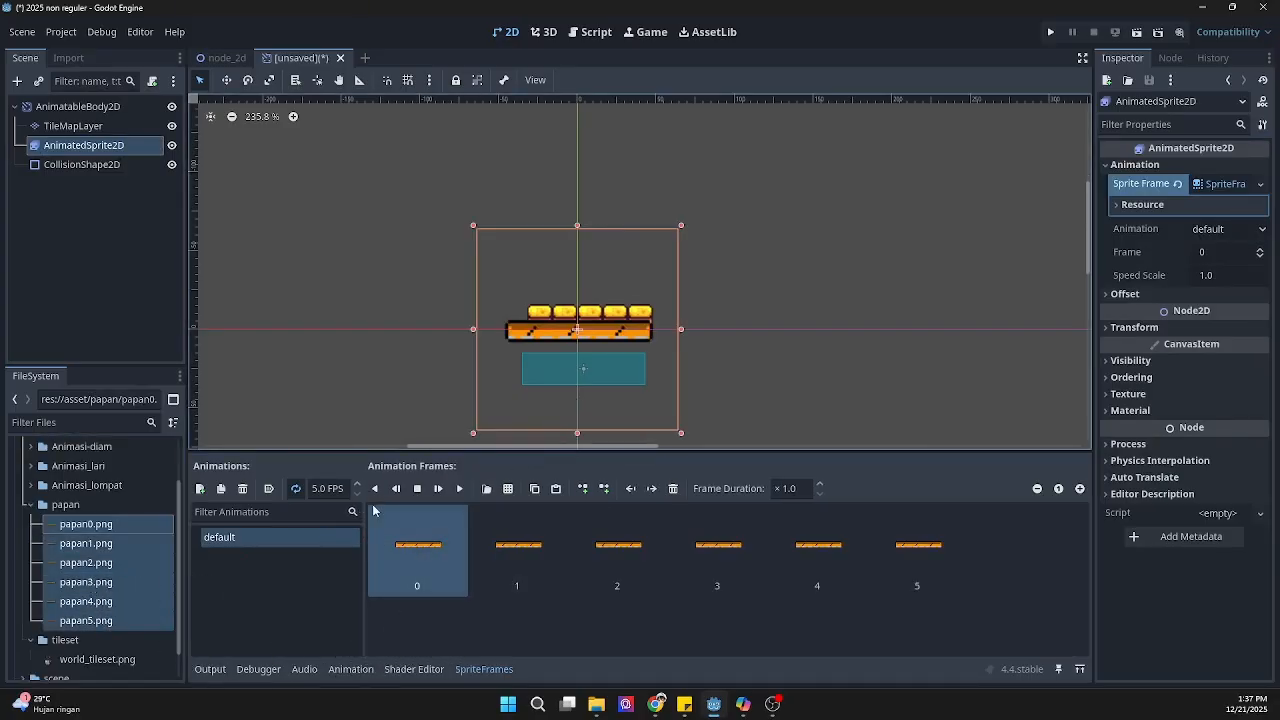
# Step: Preview the default animation, then set its speed to 12 FPS with autoplay on load enabled
pyautogui.click(458, 489)
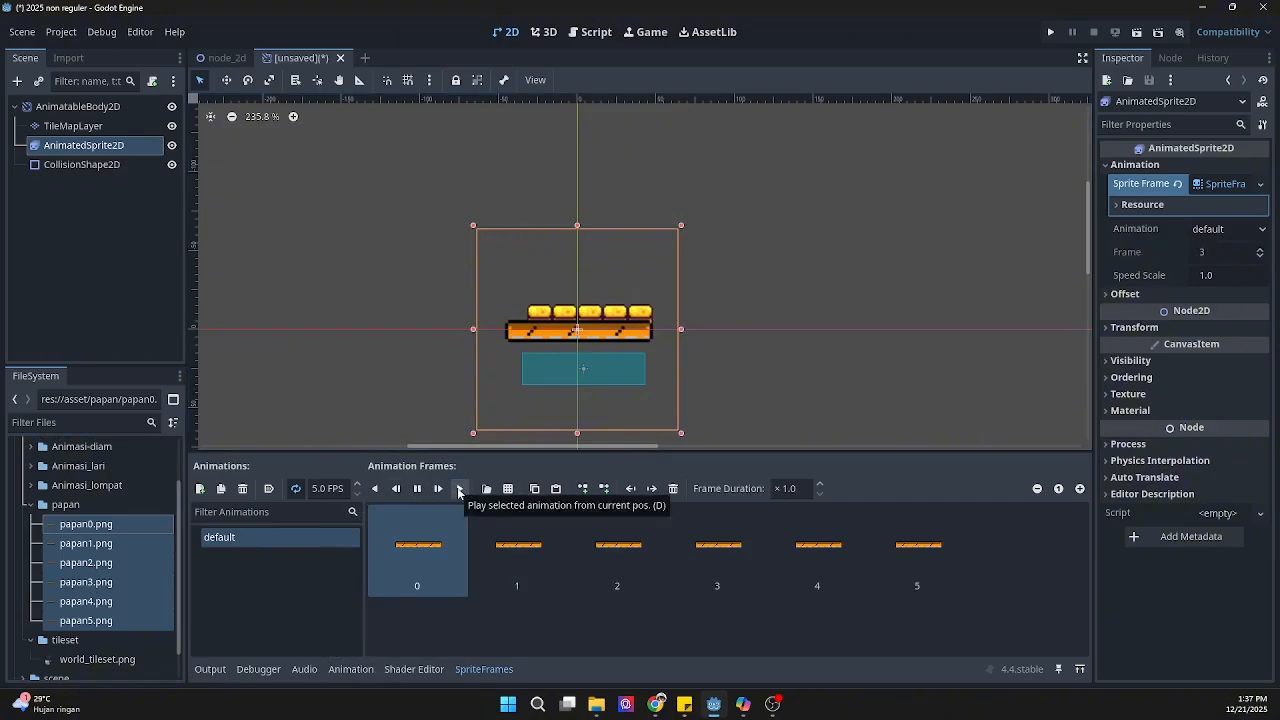
pyautogui.click(311, 489)
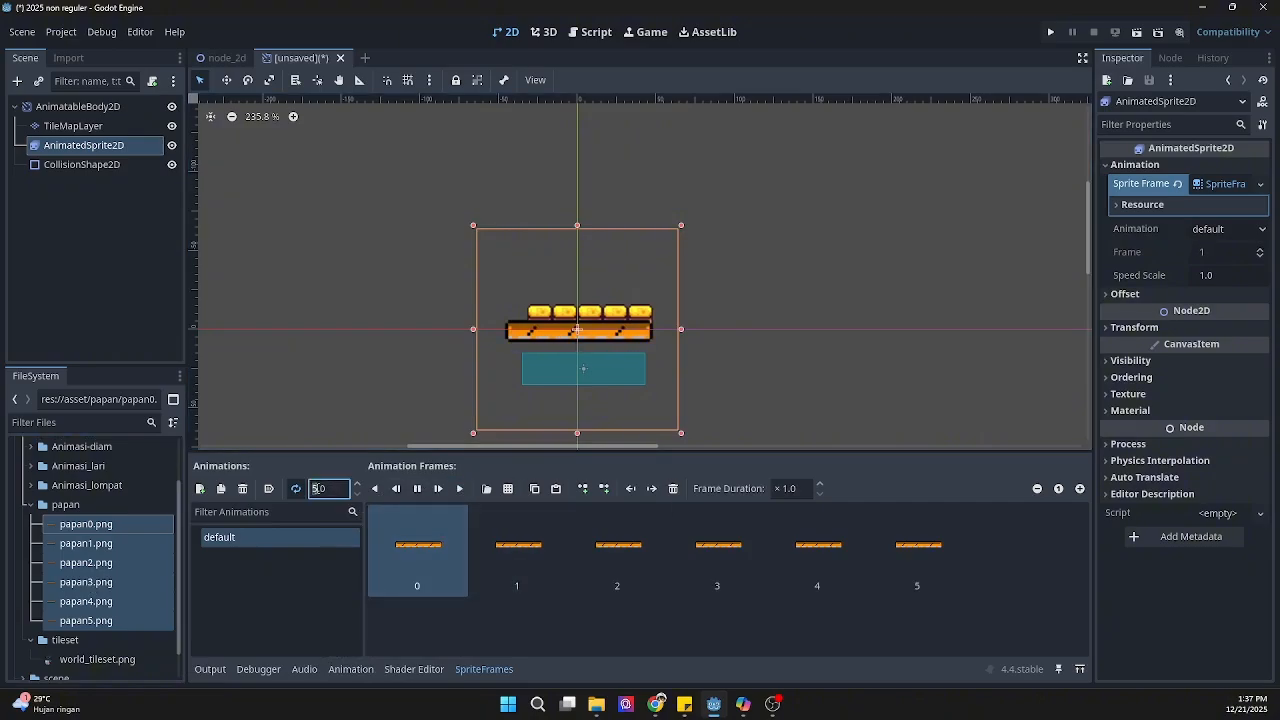
pyautogui.write('12')
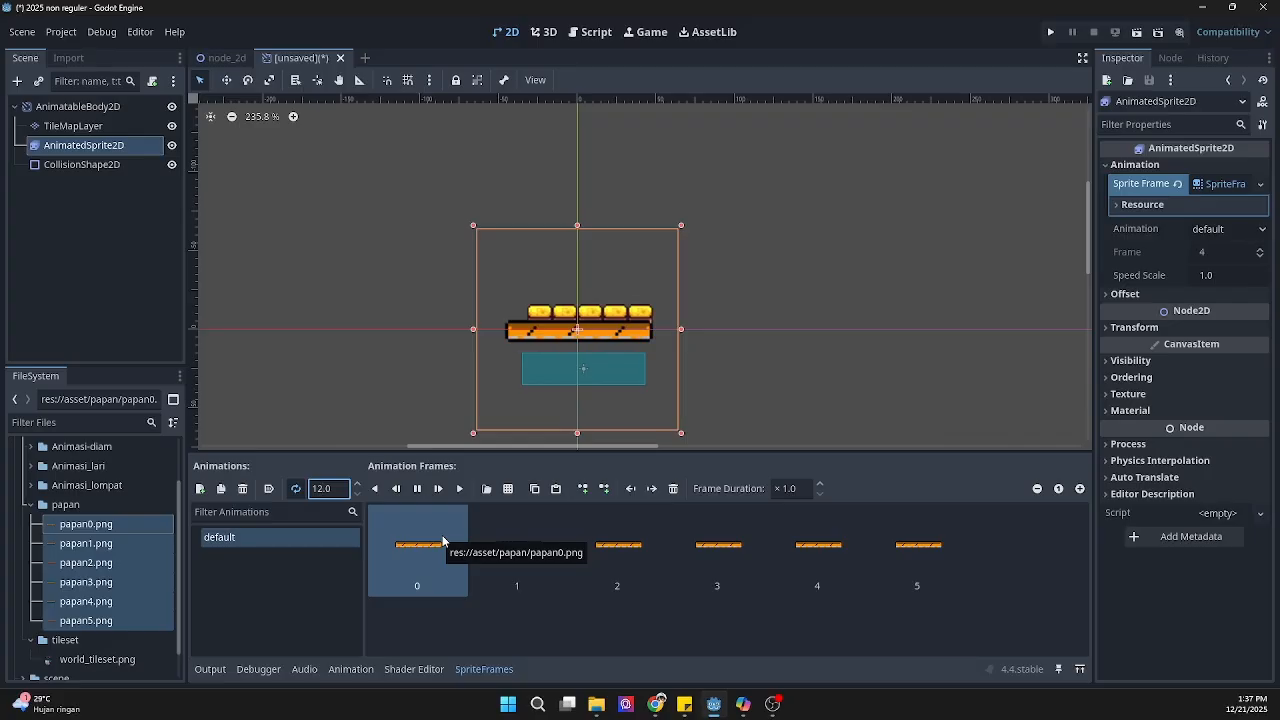
pyautogui.click(294, 489)
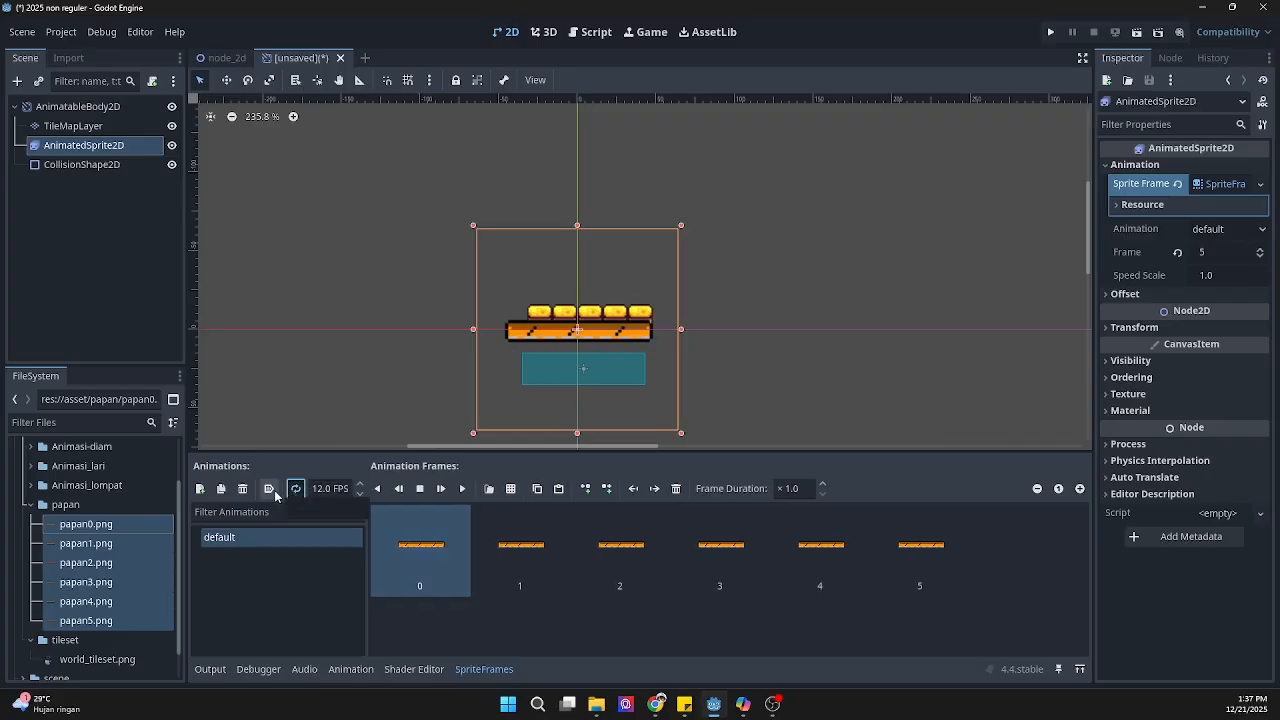
pyautogui.click(272, 489)
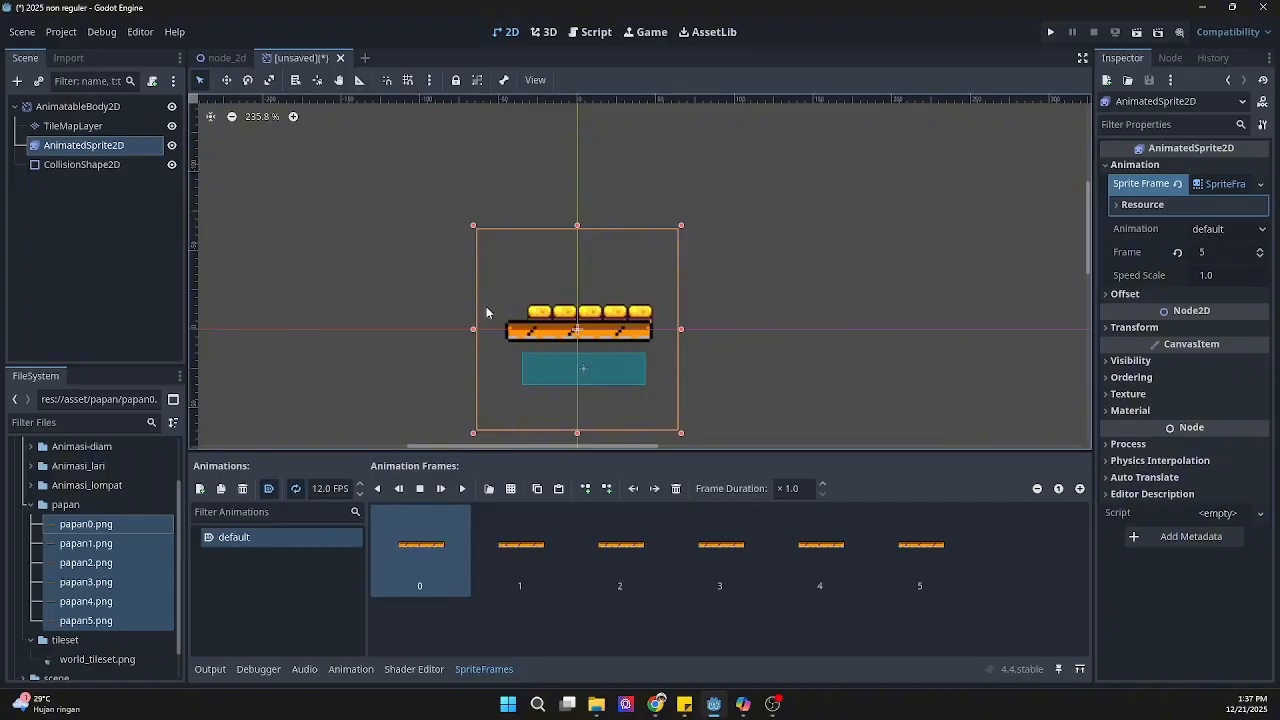
# Step: Move the animated plank sprite to the left of the tile row, level with the tiles
pyautogui.click(226, 80)
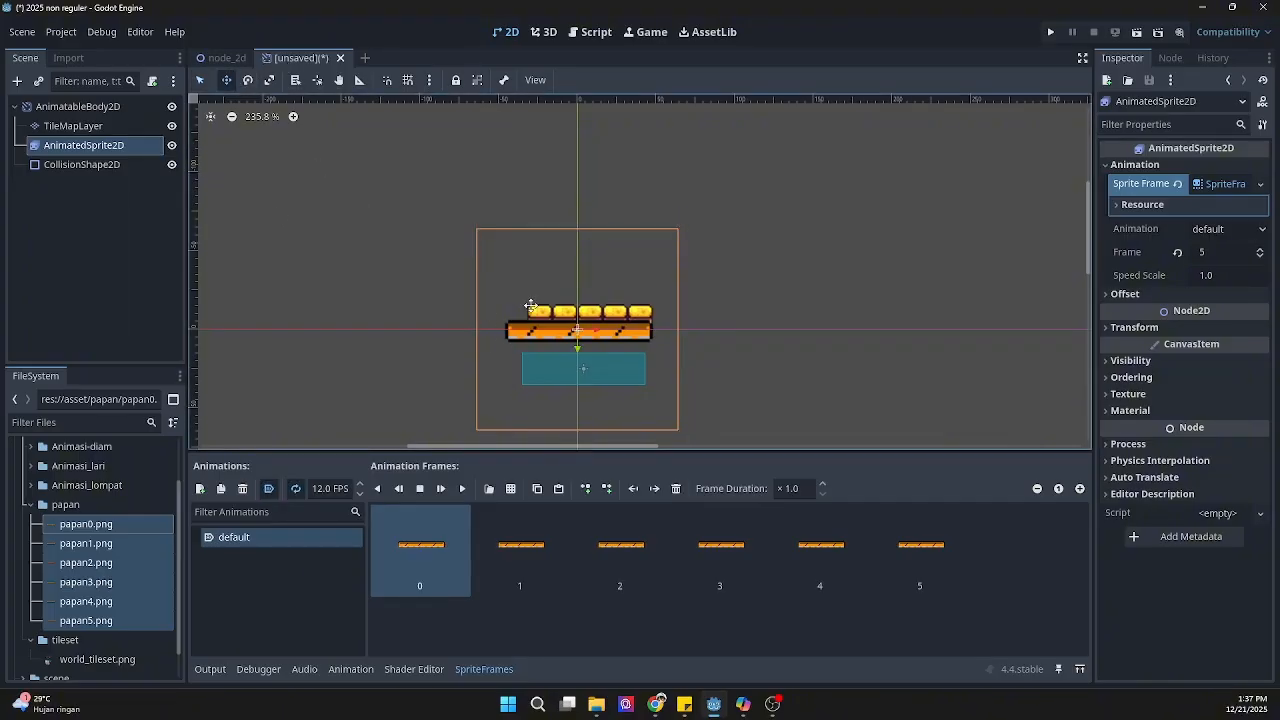
pyautogui.moveTo(534, 333); pyautogui.dragTo(377, 293)
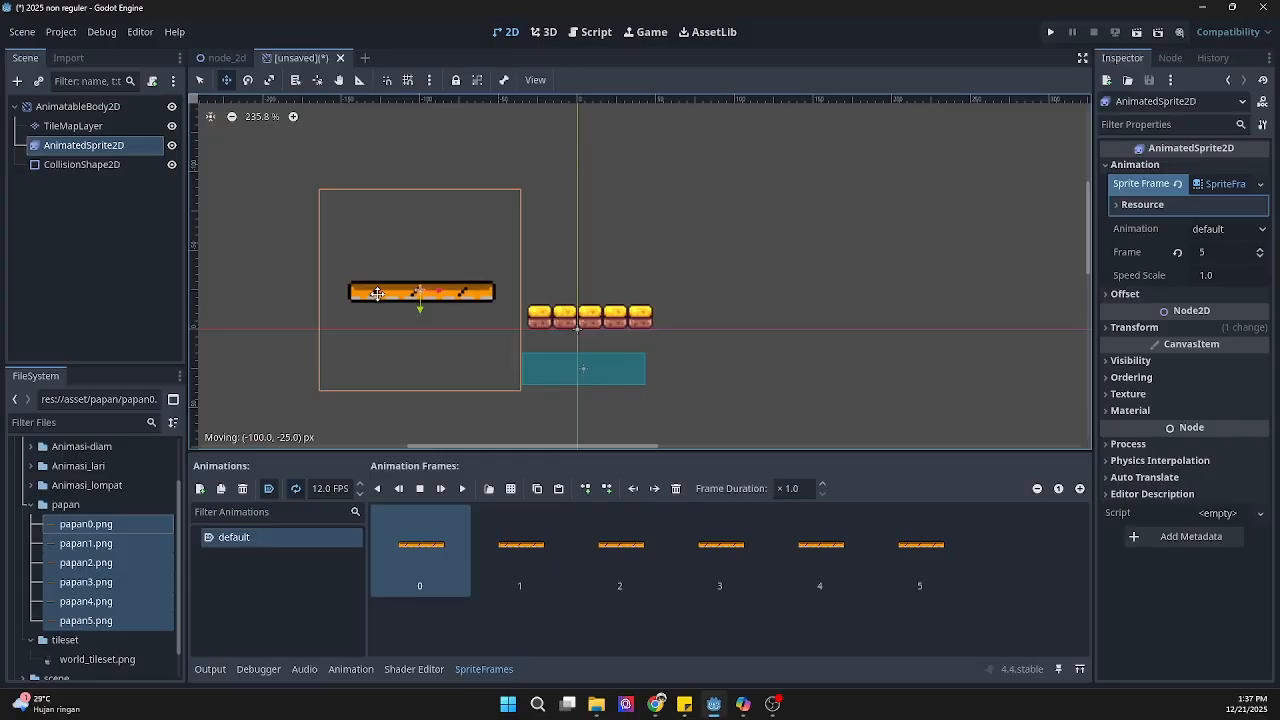
pyautogui.moveTo(554, 320)
pyautogui.mouseDown()
pyautogui.moveTo(580, 294)
pyautogui.moveTo(554, 328)
pyautogui.mouseUp()
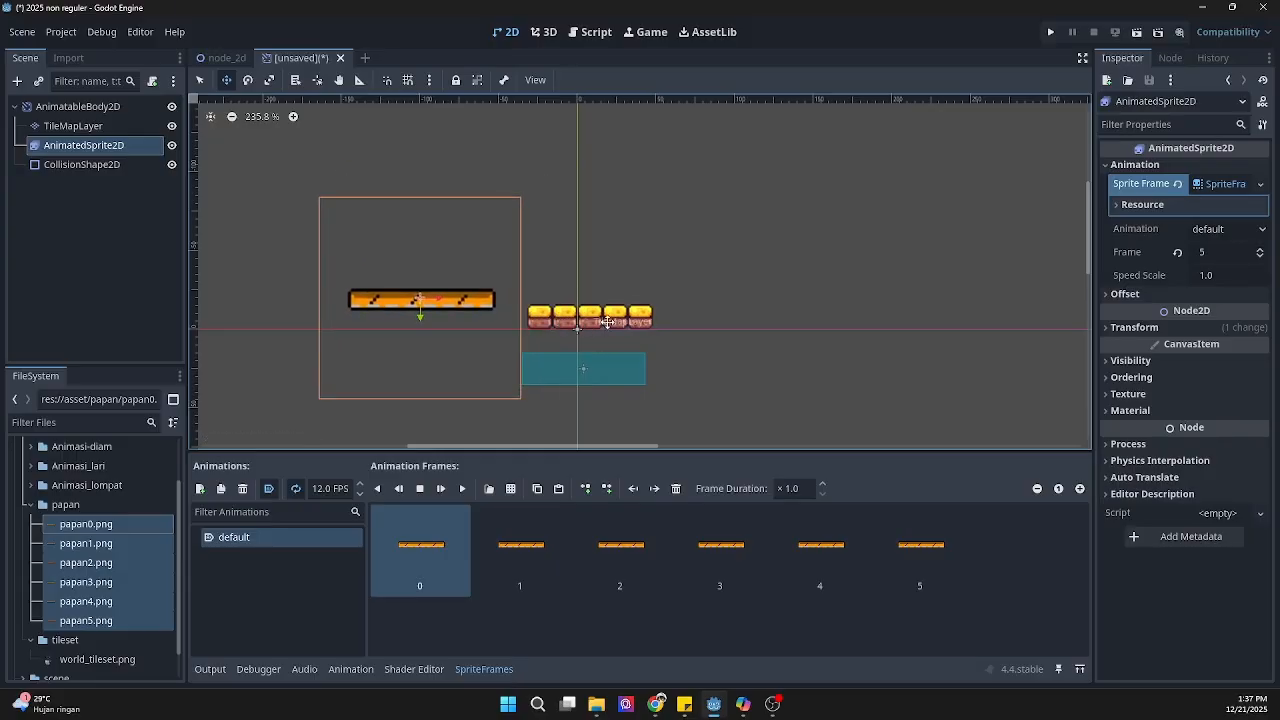
pyautogui.moveTo(457, 298); pyautogui.dragTo(471, 321)
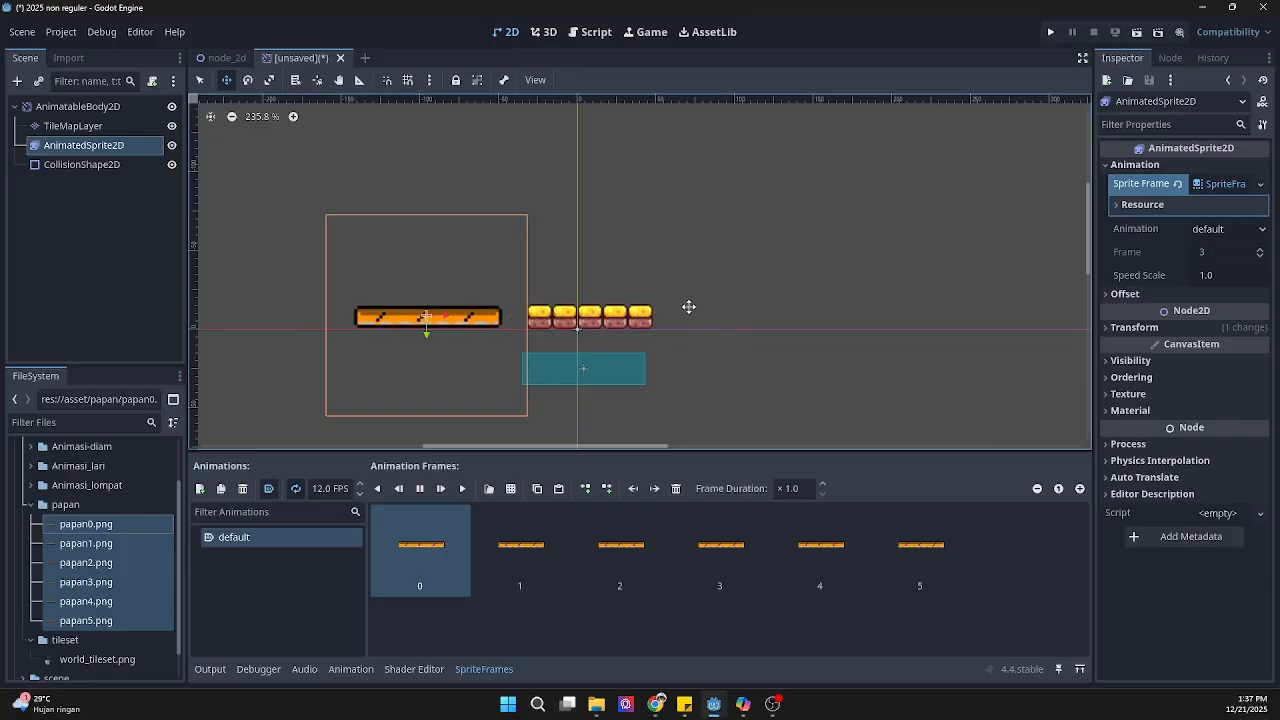
# Step: Compare the TileMapLayer platform with the AnimatedSprite2D plank by selecting each node in turn
pyautogui.click(80, 126)
pyautogui.click(95, 145)
pyautogui.click(97, 126)
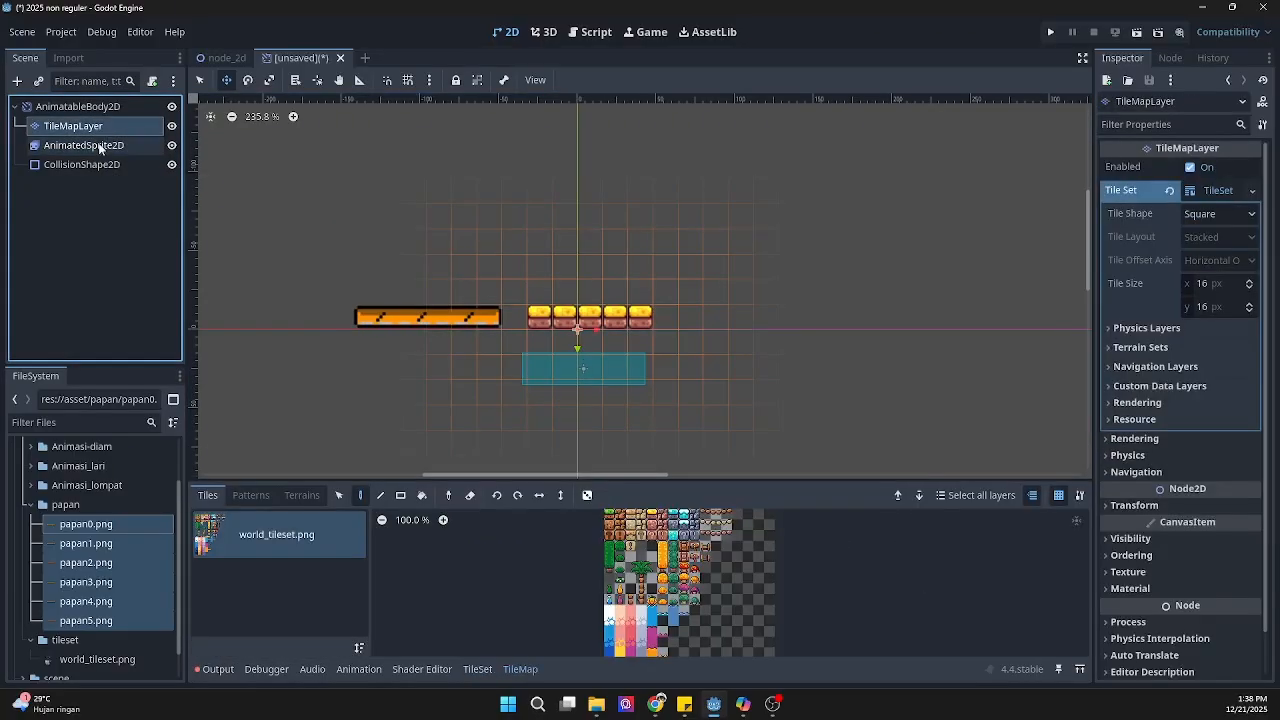
pyautogui.click(97, 145)
pyautogui.click(97, 126)
pyautogui.click(97, 145)
pyautogui.click(97, 126)
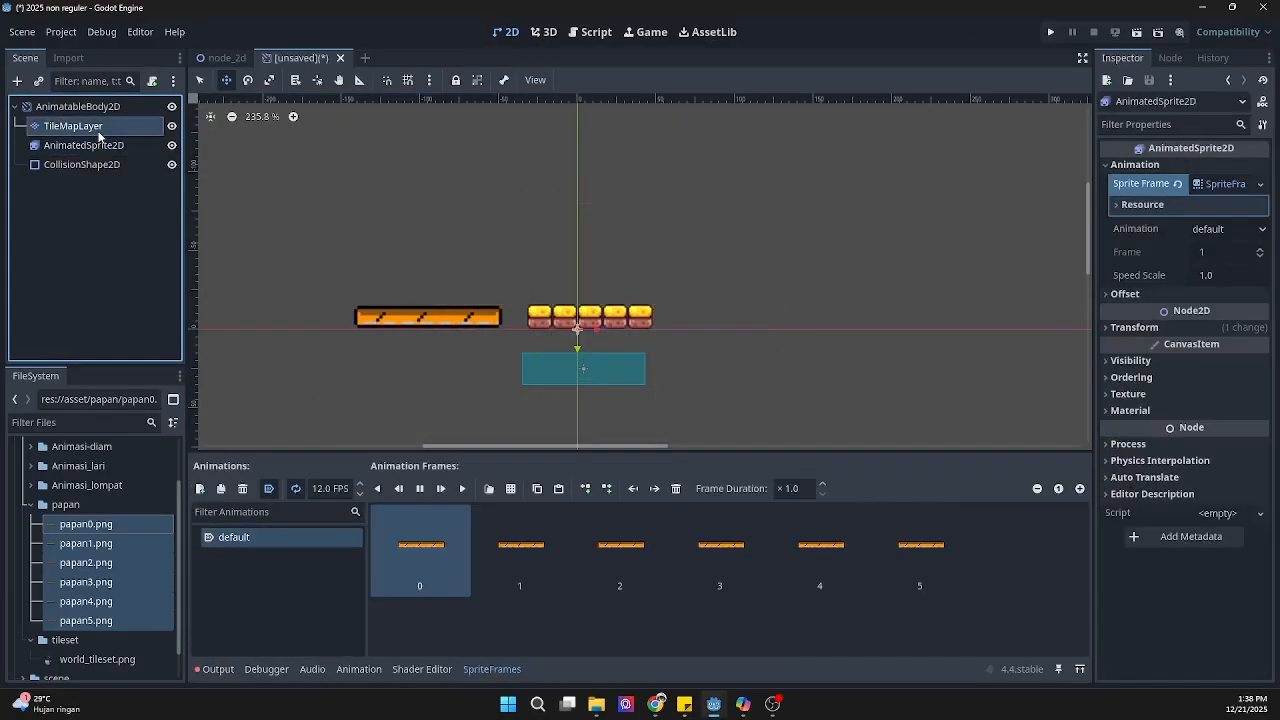
pyautogui.click(97, 145)
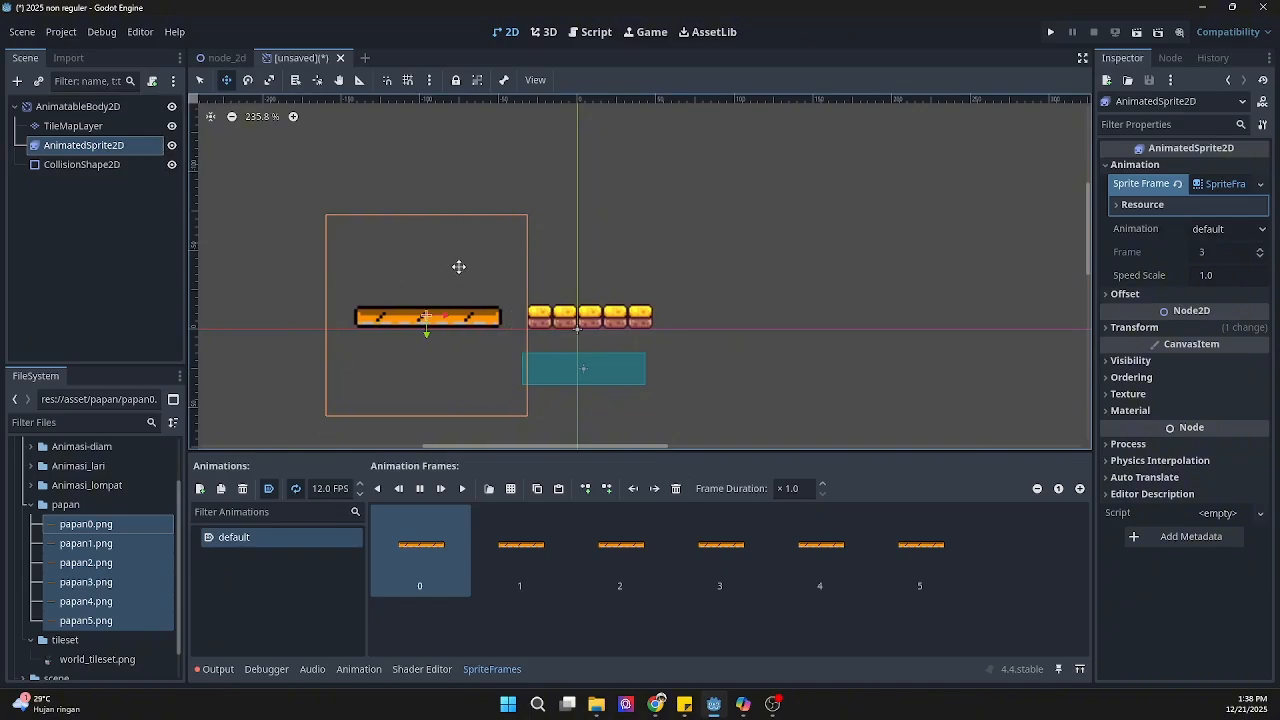
pyautogui.click(92, 130)
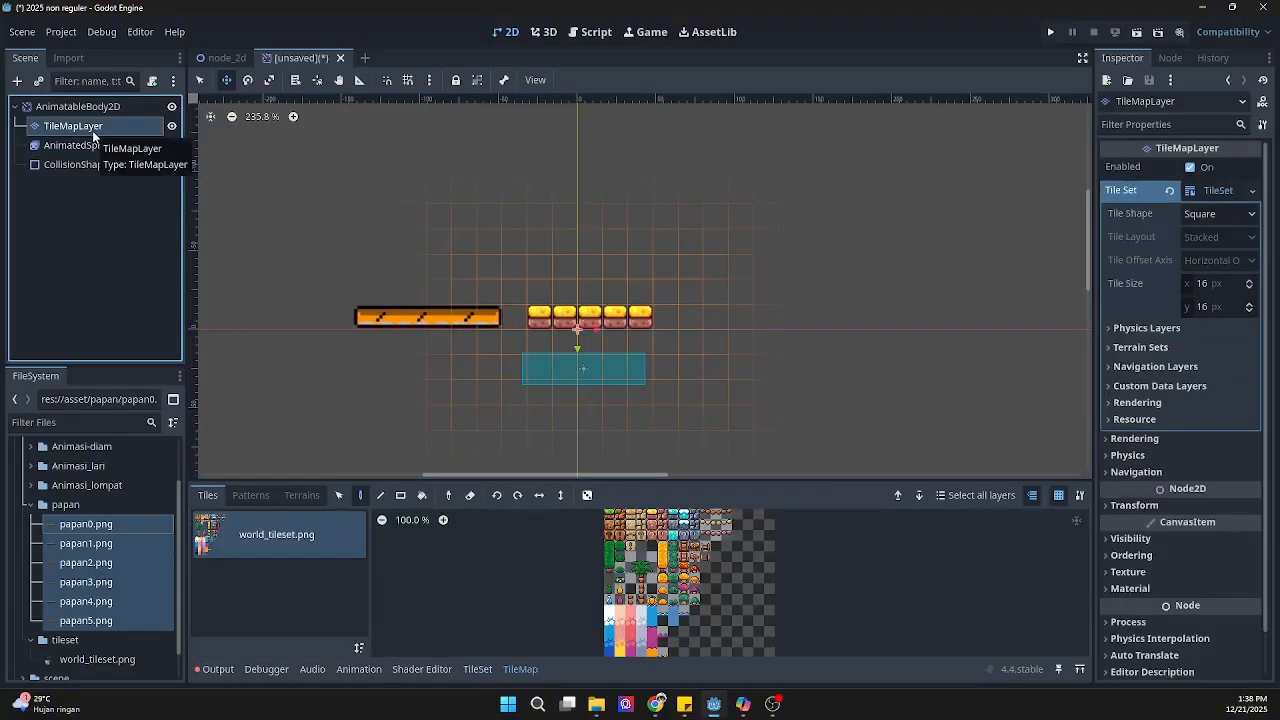
pyautogui.click(97, 150)
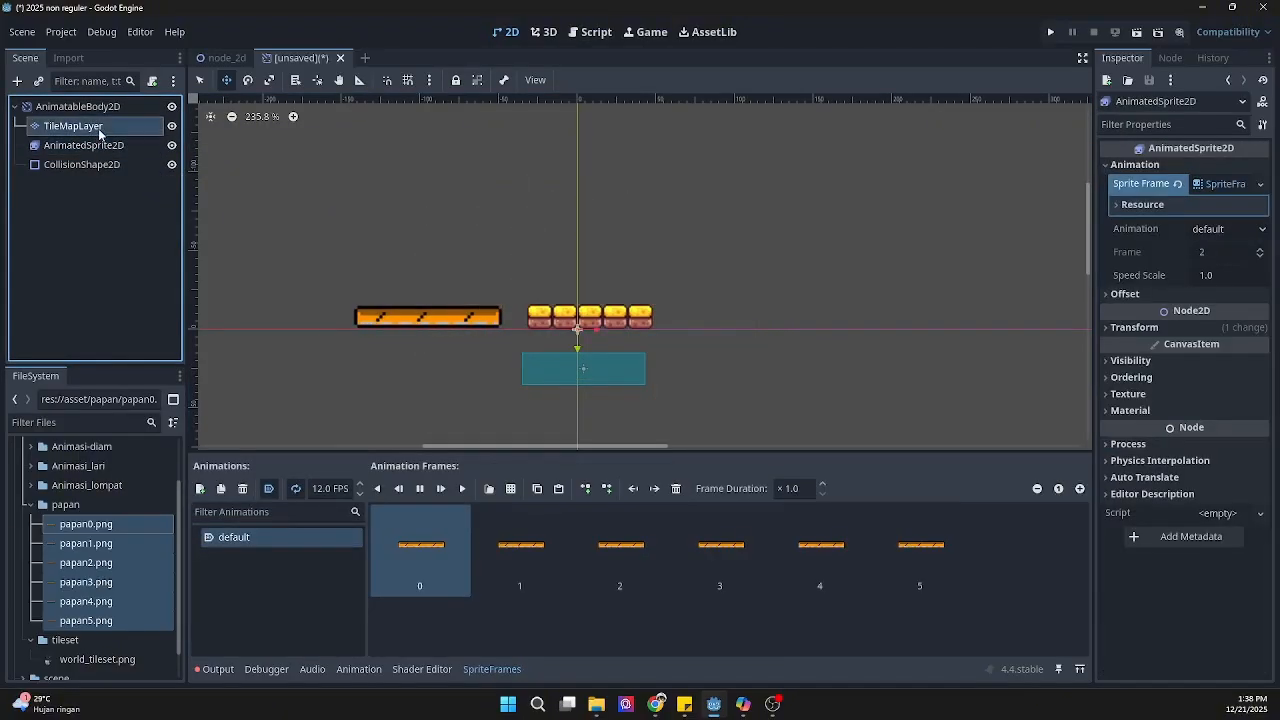
# Step: Delete the TileMapLayer node from the platform scene
pyautogui.click(98, 128)
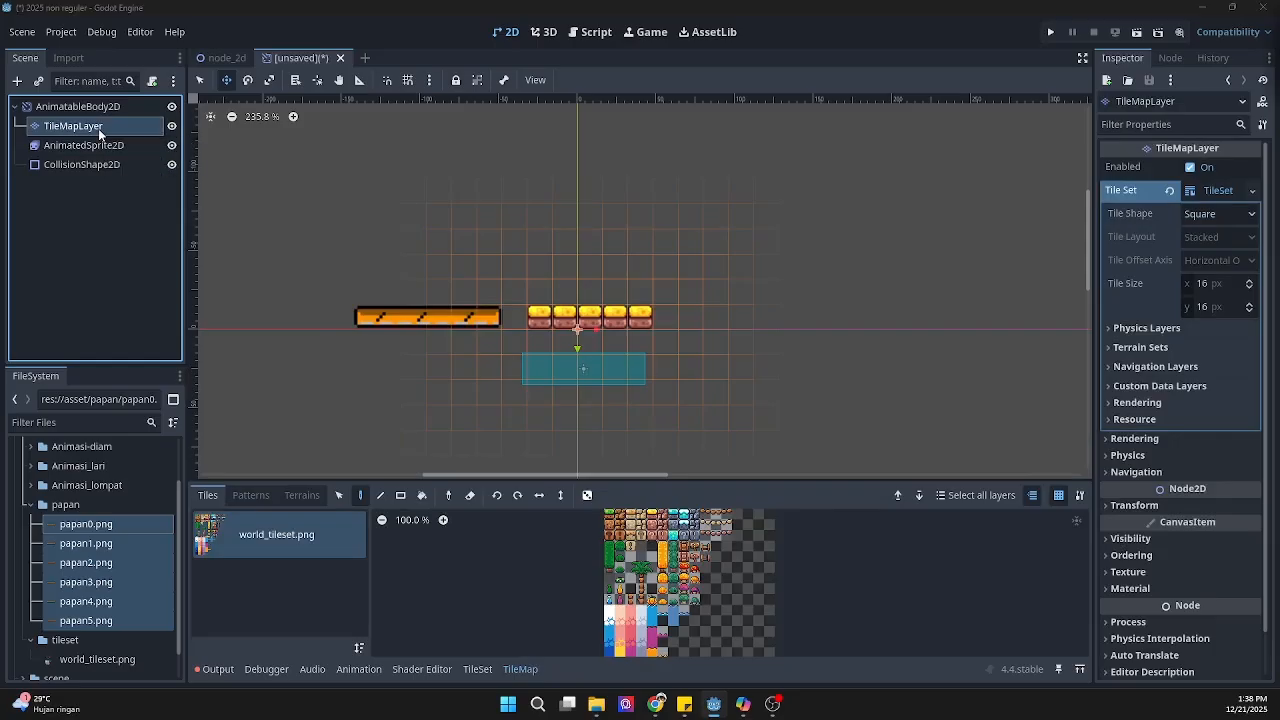
pyautogui.press('Delete')
pyautogui.click(599, 373)
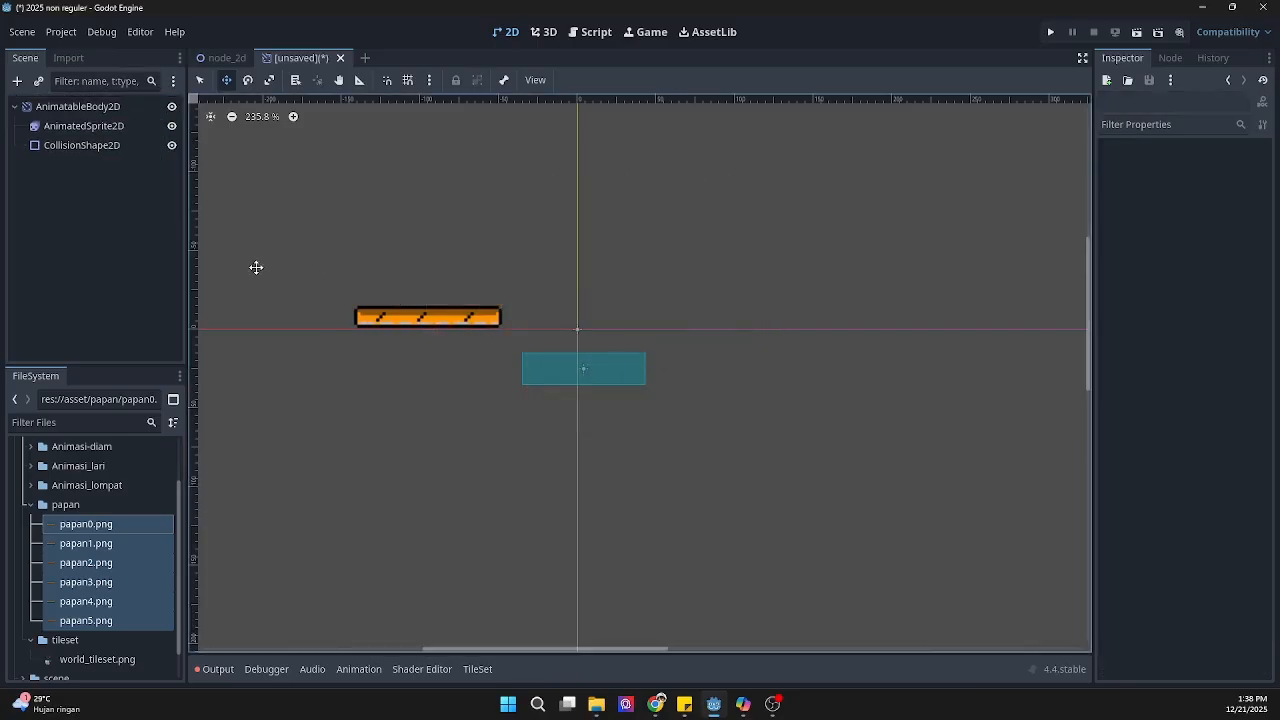
# Step: Move the plank sprite onto the scene origin and fit the collision rectangle around the plank
pyautogui.click(88, 126)
pyautogui.moveTo(396, 316); pyautogui.dragTo(543, 331)
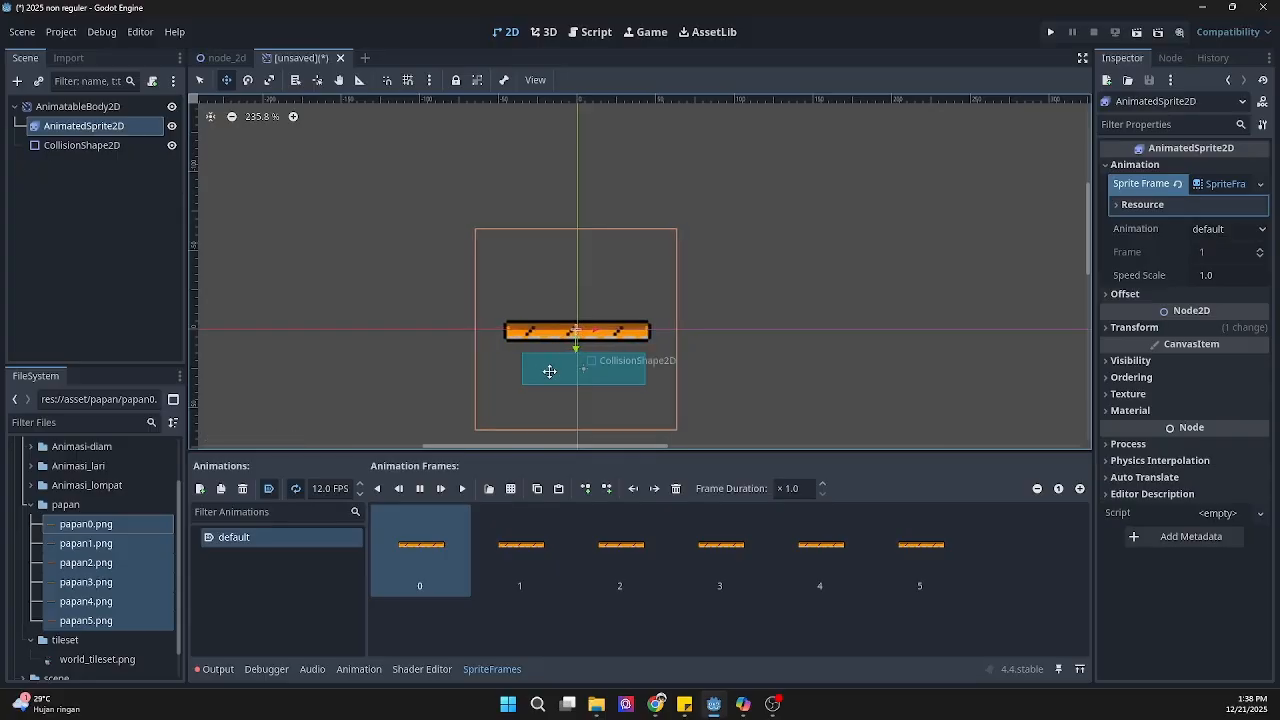
pyautogui.click(100, 145)
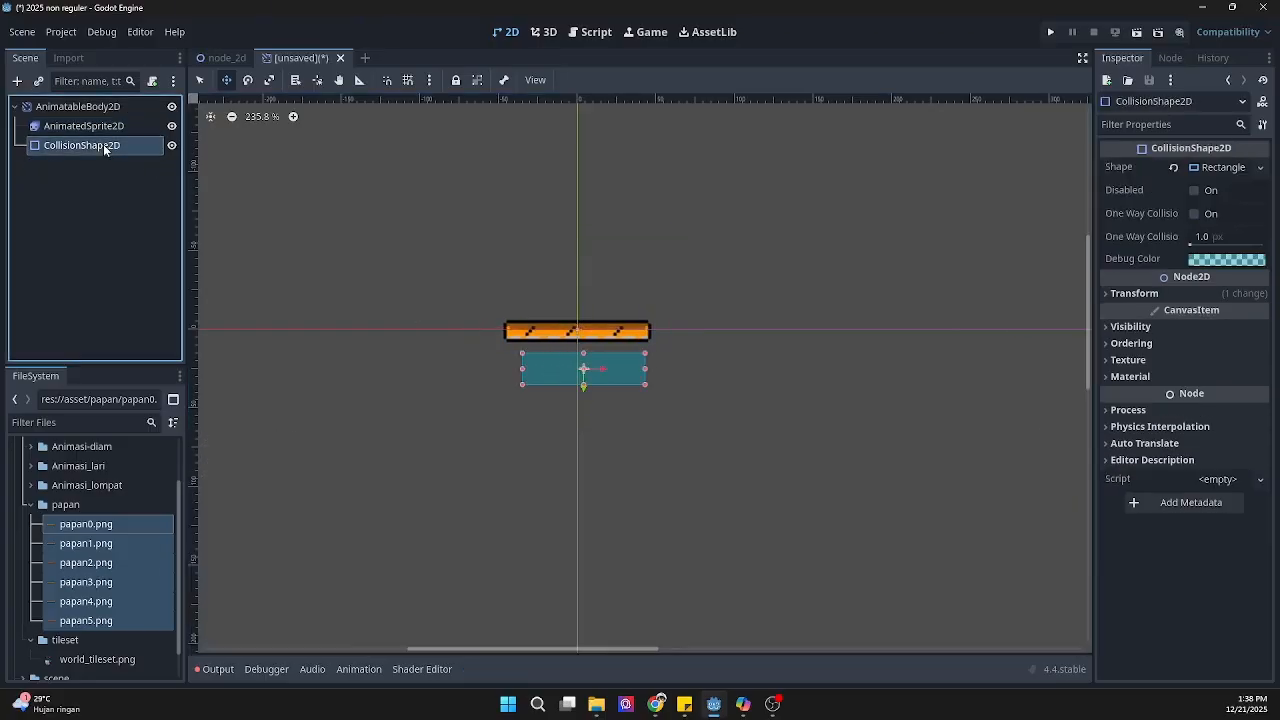
pyautogui.moveTo(562, 378); pyautogui.dragTo(529, 344)
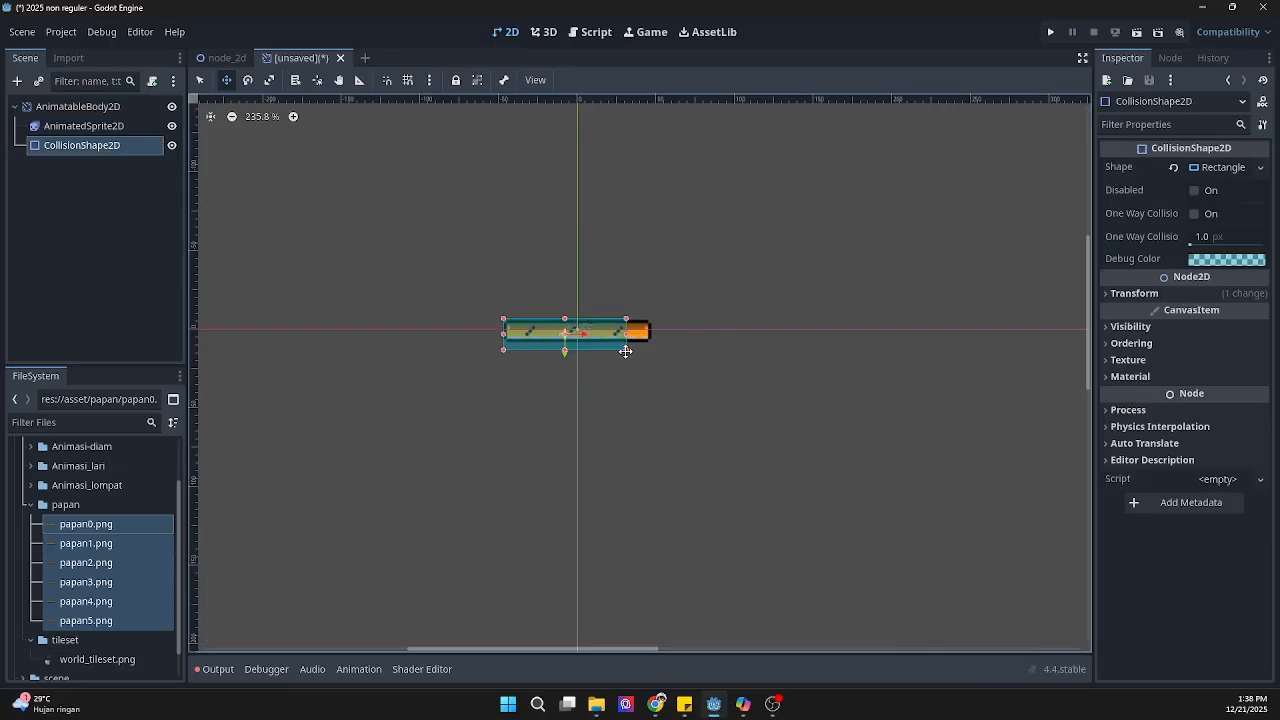
pyautogui.moveTo(626, 351); pyautogui.dragTo(651, 343)
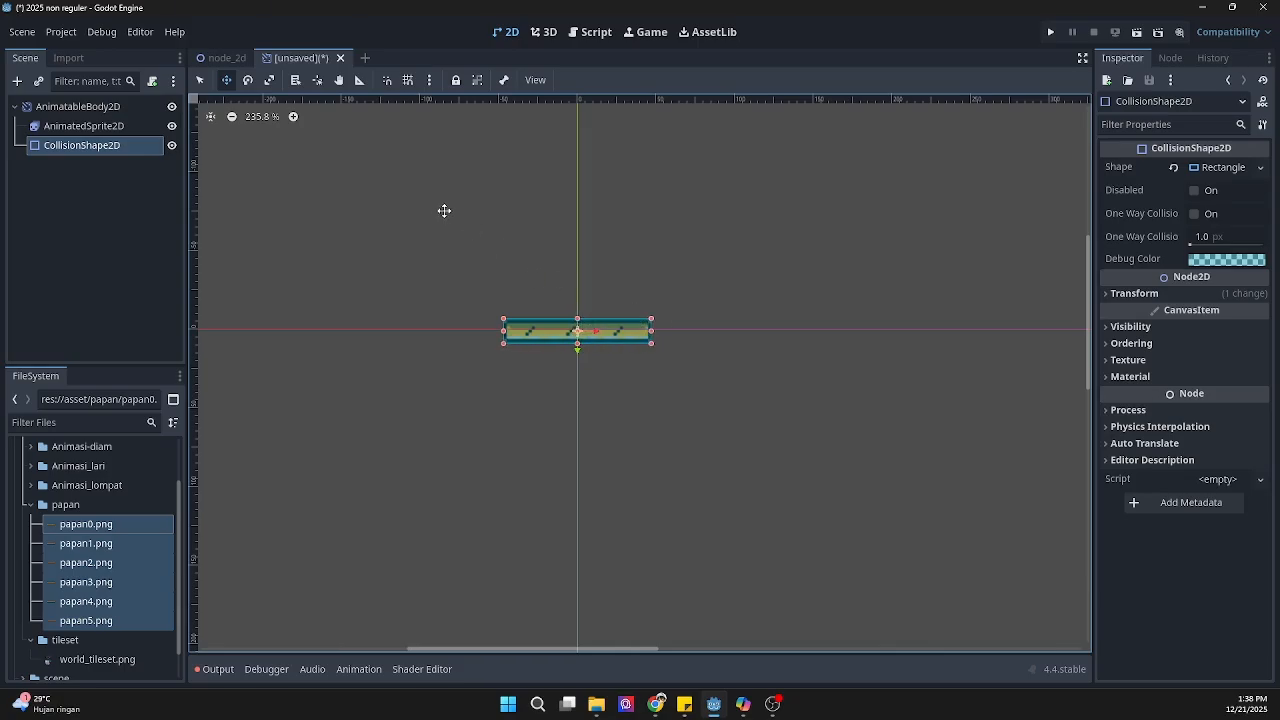
# Step: Save the platform scene in the scene folder under the name papan
pyautogui.hotkey('ctrl', 's')
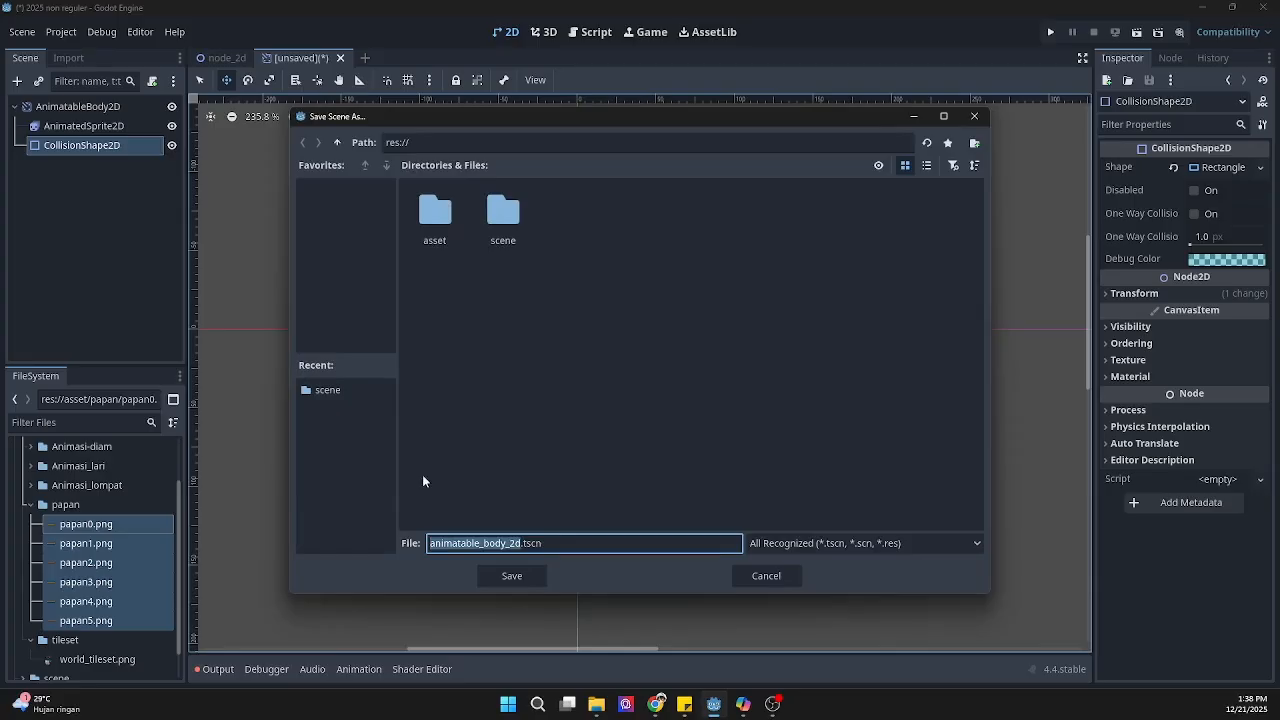
pyautogui.doubleClick(525, 227)
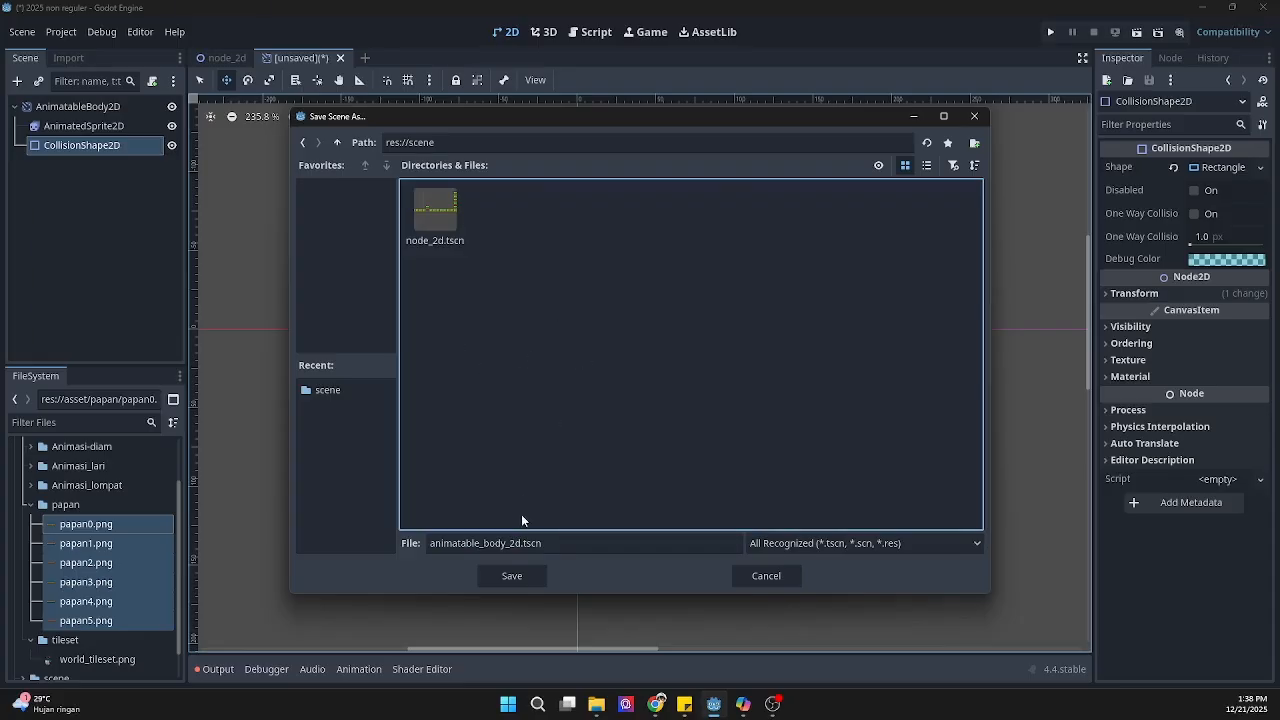
pyautogui.moveTo(522, 547); pyautogui.dragTo(442, 549)
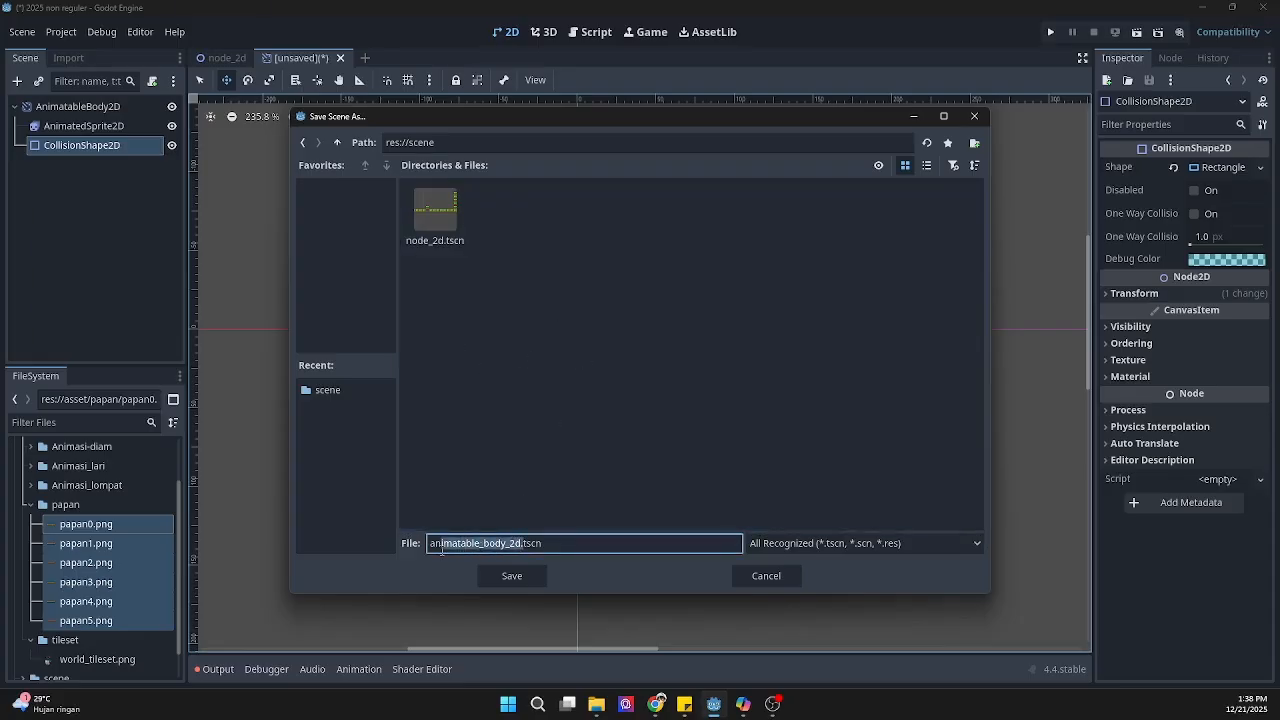
pyautogui.press('BackSpace')
pyautogui.press('BackSpace')
pyautogui.press('BackSpace')
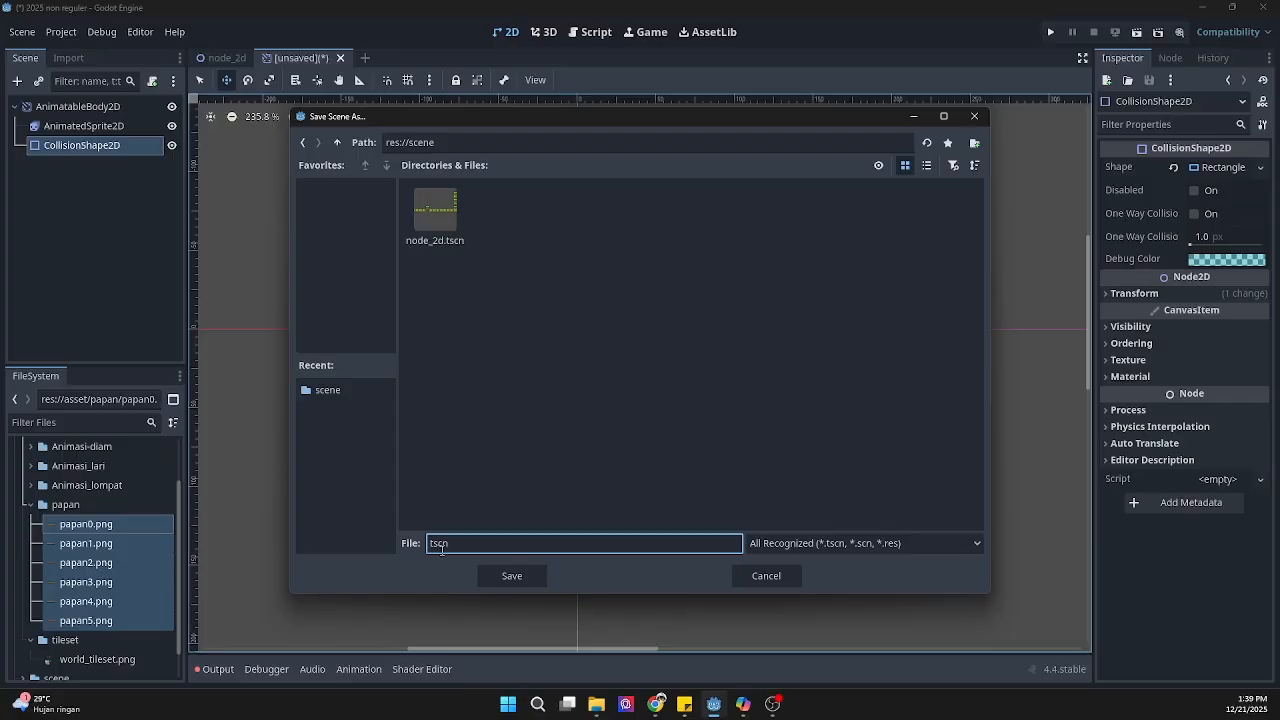
pyautogui.write('papan')
pyautogui.click(512, 576)
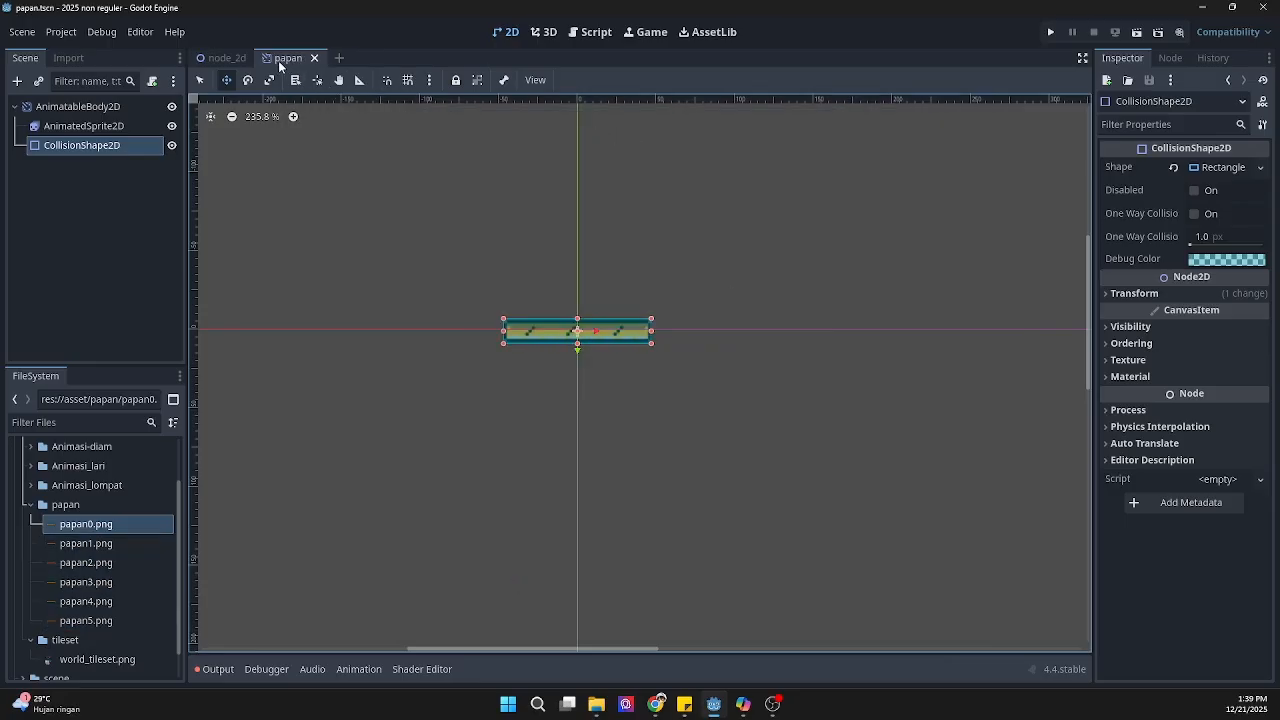
# Step: Instantiate the papan scene as a child of the root Node2D in the node_2d level scene
pyautogui.click(229, 58)
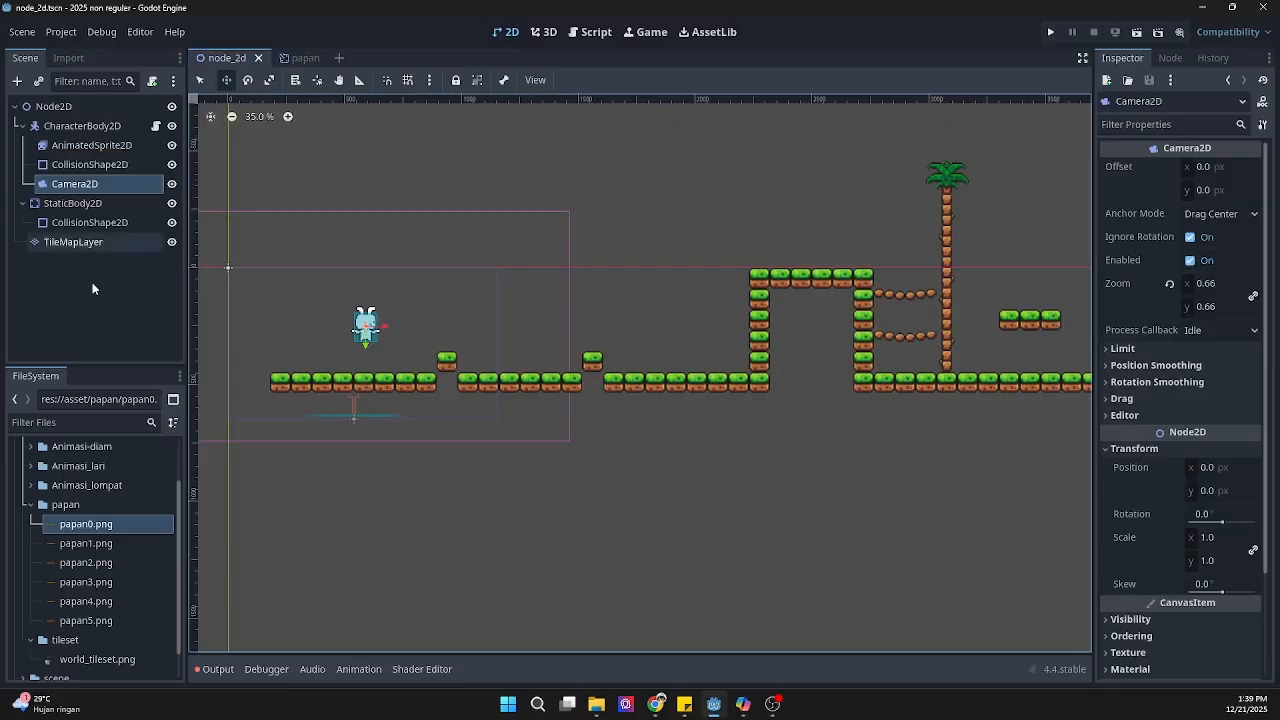
pyautogui.click(84, 107)
pyautogui.rightClick(84, 111)
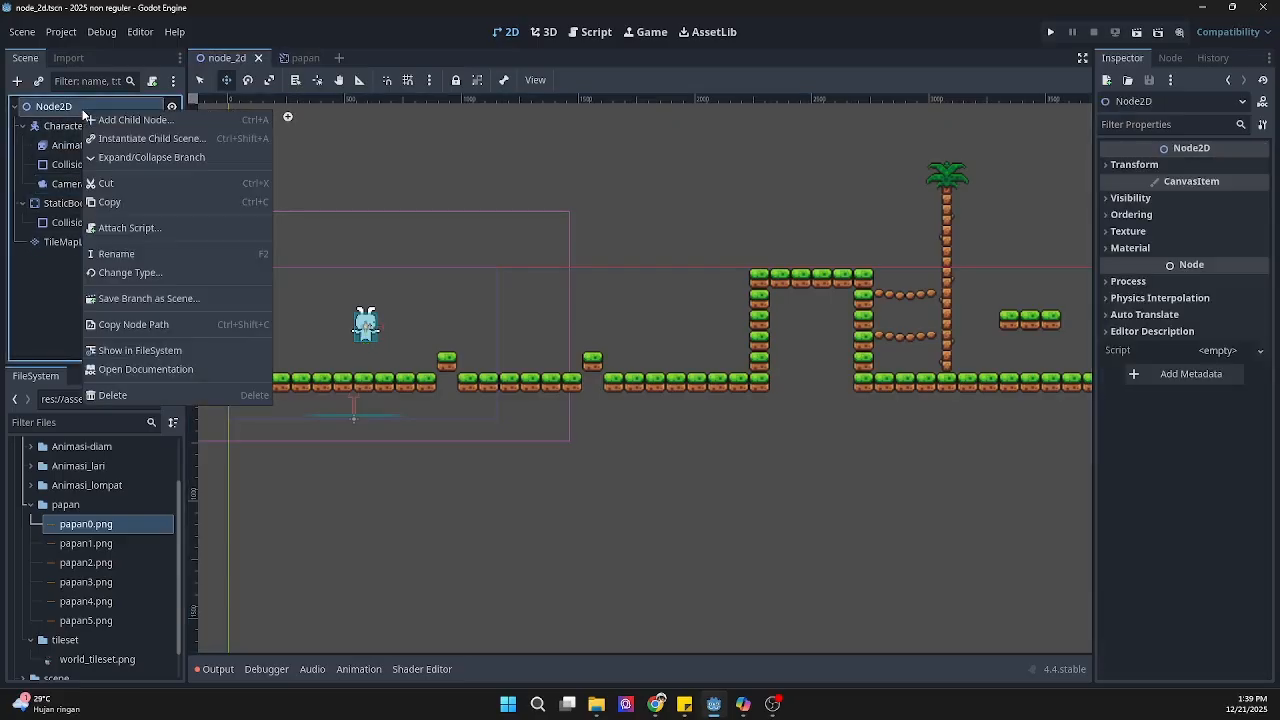
pyautogui.click(162, 138)
pyautogui.doubleClick(446, 228)
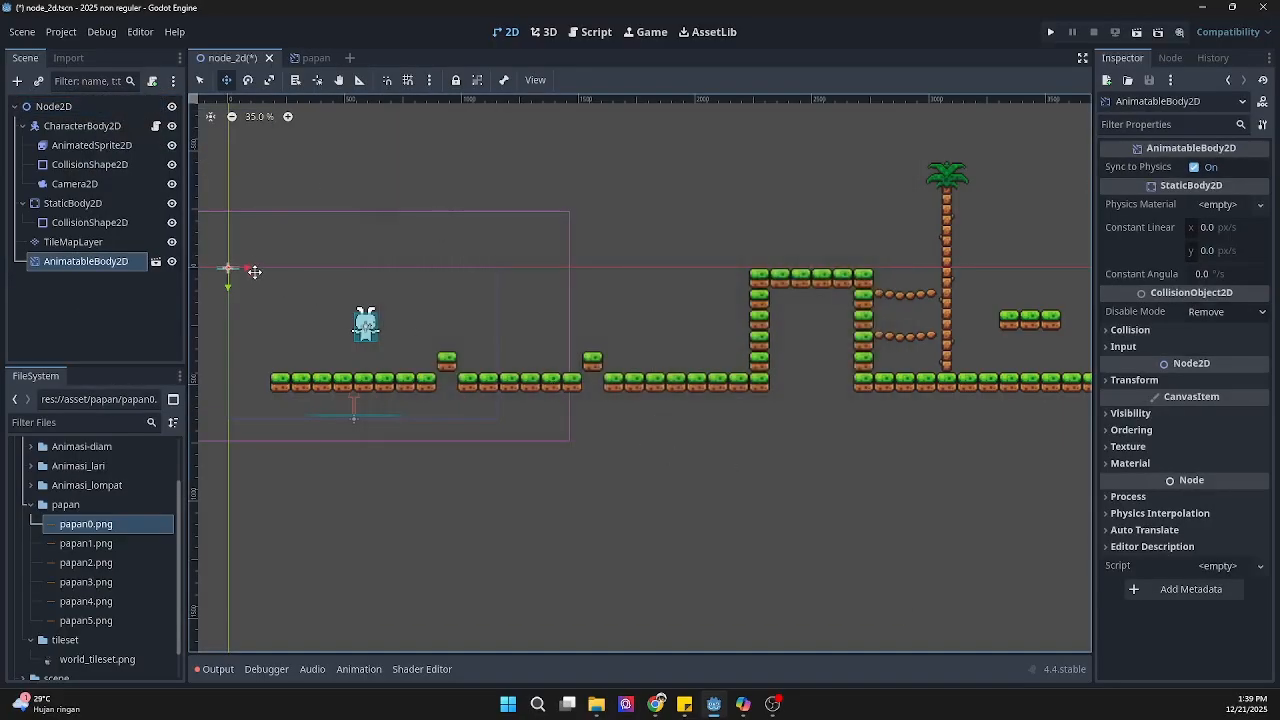
# Step: Scale the plank instance to 1.93 and place it above the ground just past the first raised block, at about (1079, 315)
pyautogui.moveTo(229, 270); pyautogui.dragTo(470, 345)
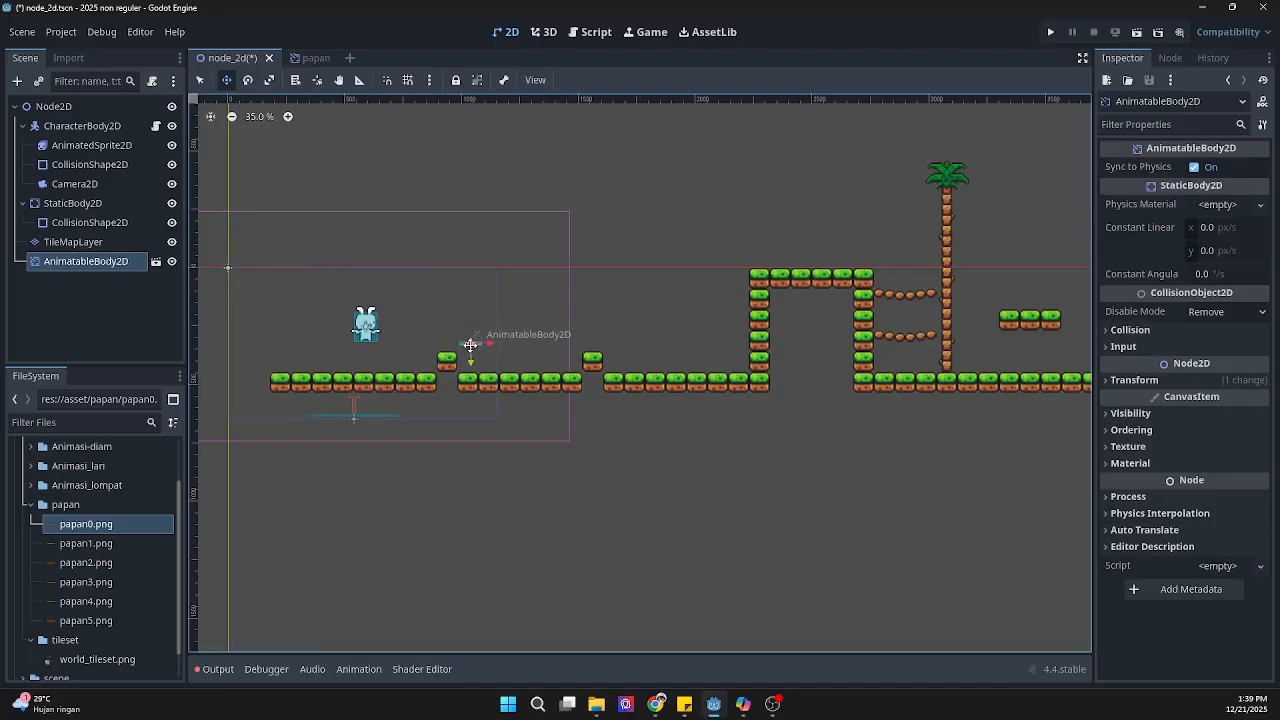
pyautogui.scroll(4, 470, 345)
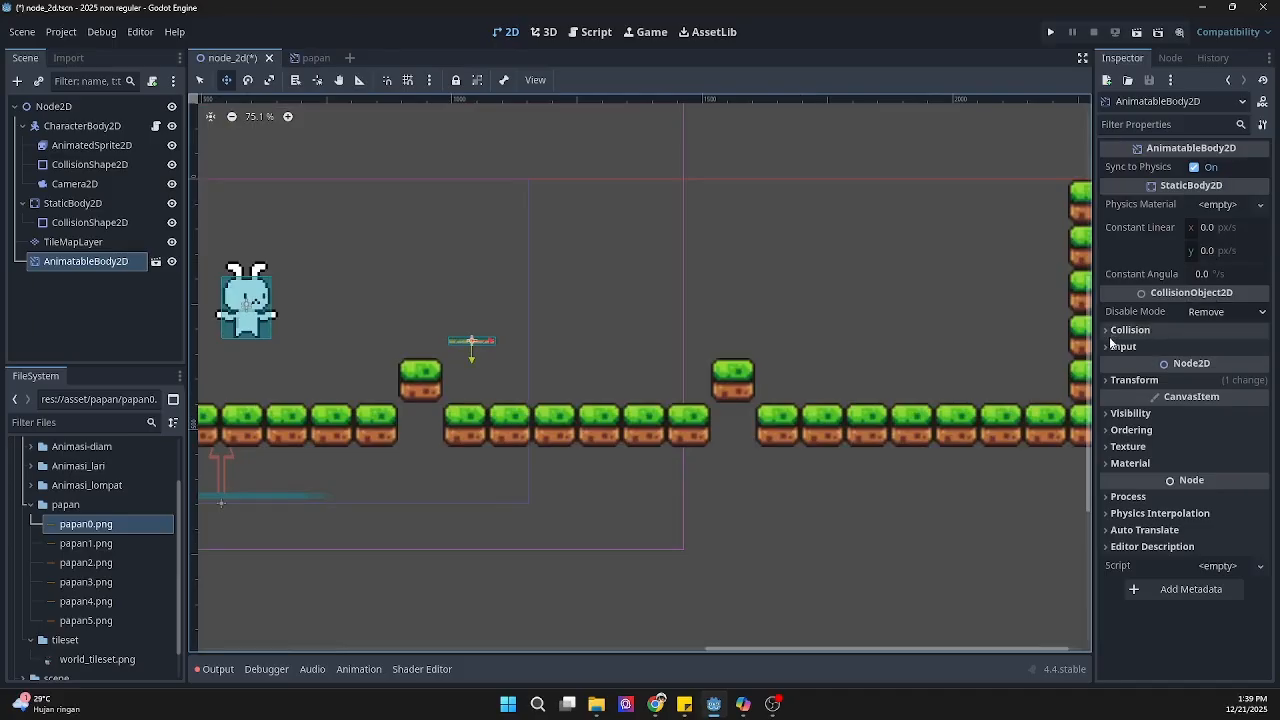
pyautogui.click(1110, 380)
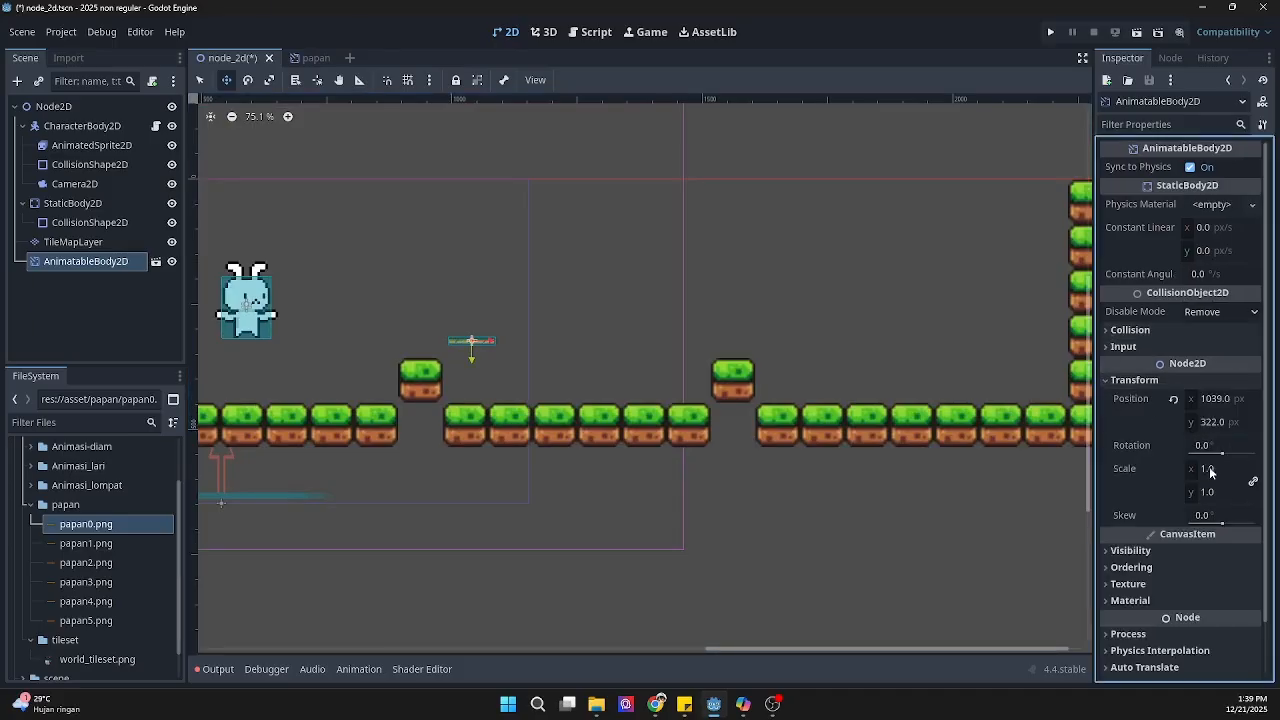
pyautogui.moveTo(1210, 472); pyautogui.dragTo(1274, 472)
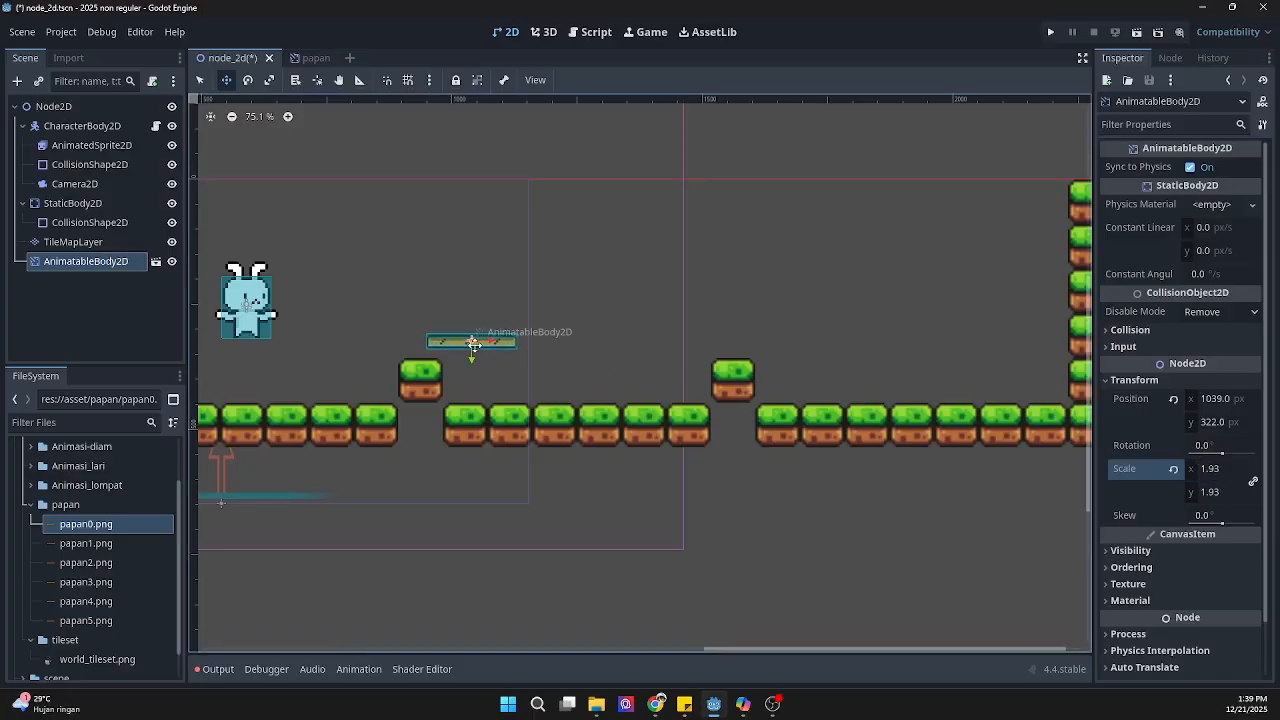
pyautogui.moveTo(473, 342); pyautogui.dragTo(493, 335)
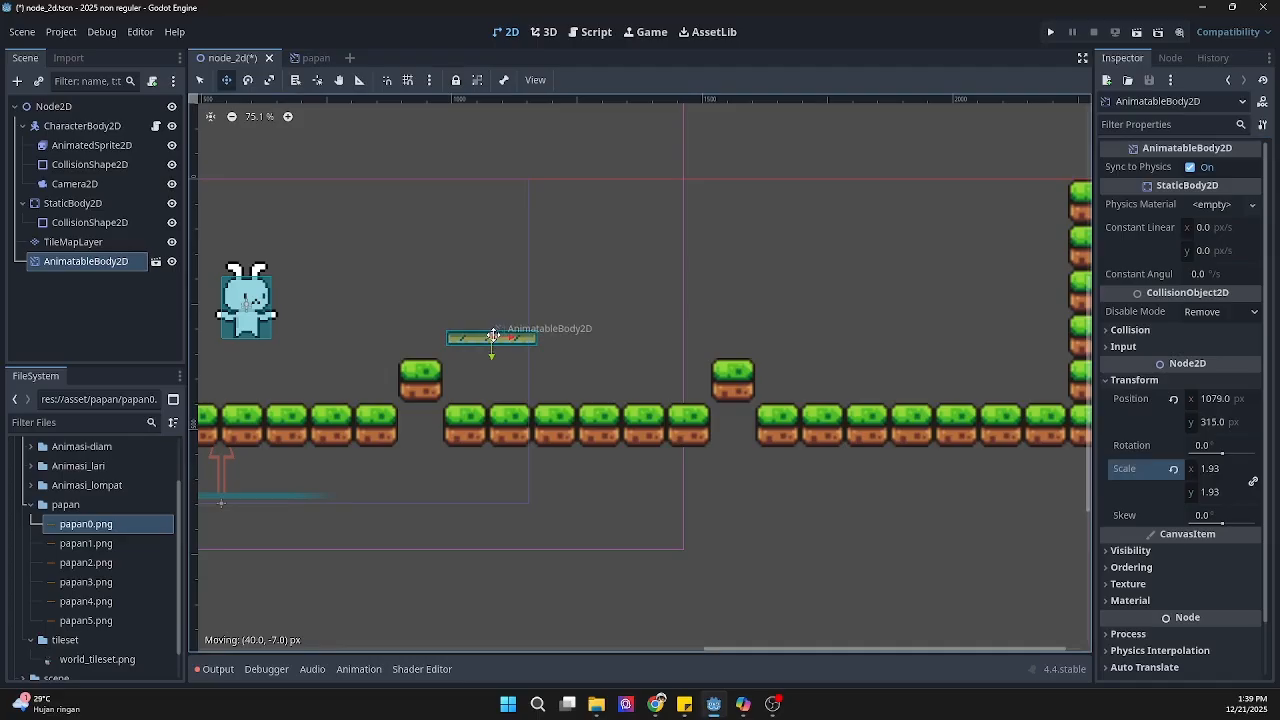
# Step: Run the project, test jumping the rabbit onto the plank platform, and close the game window
pyautogui.click(1051, 35)
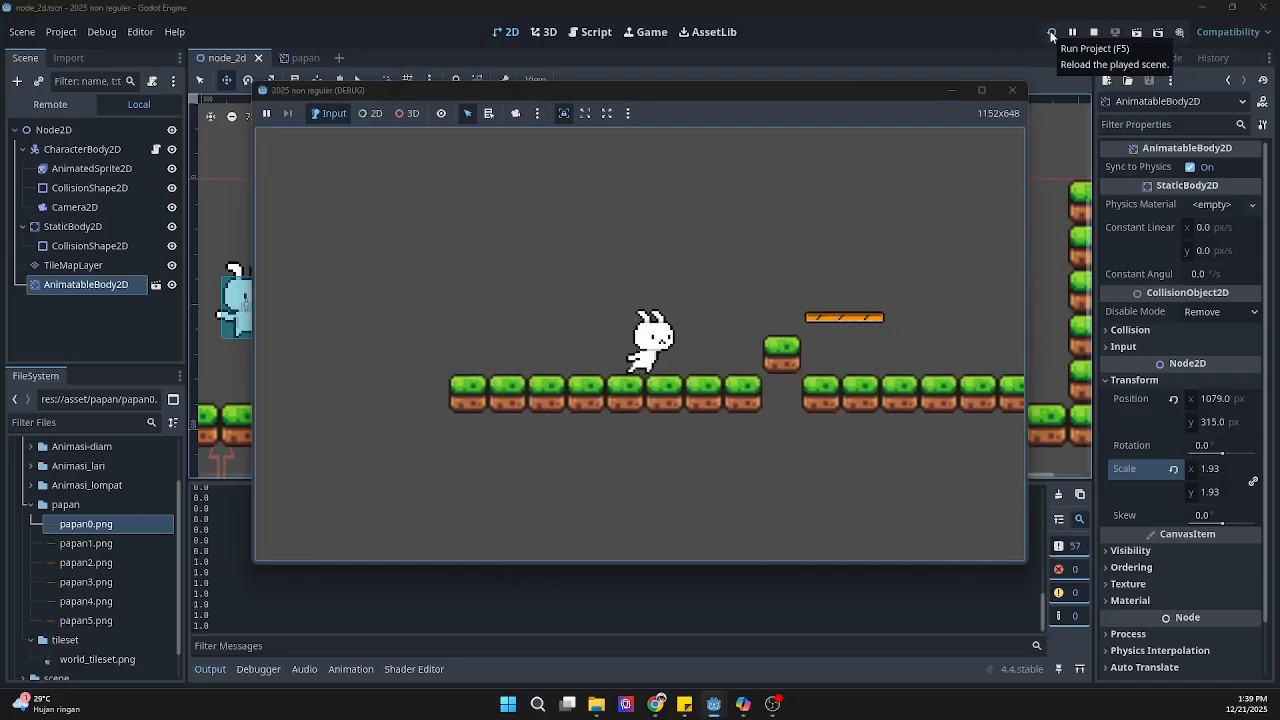
pyautogui.press('space')
pyautogui.press('space')
pyautogui.press('Right')
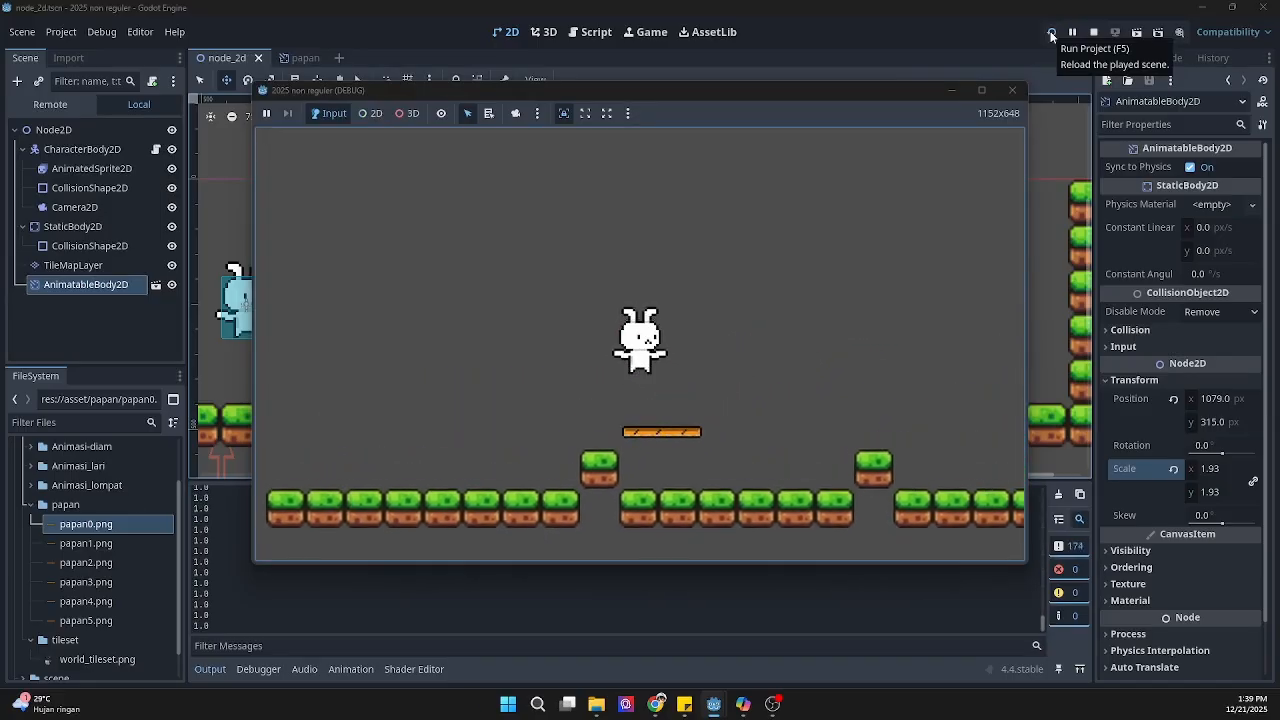
pyautogui.press('space')
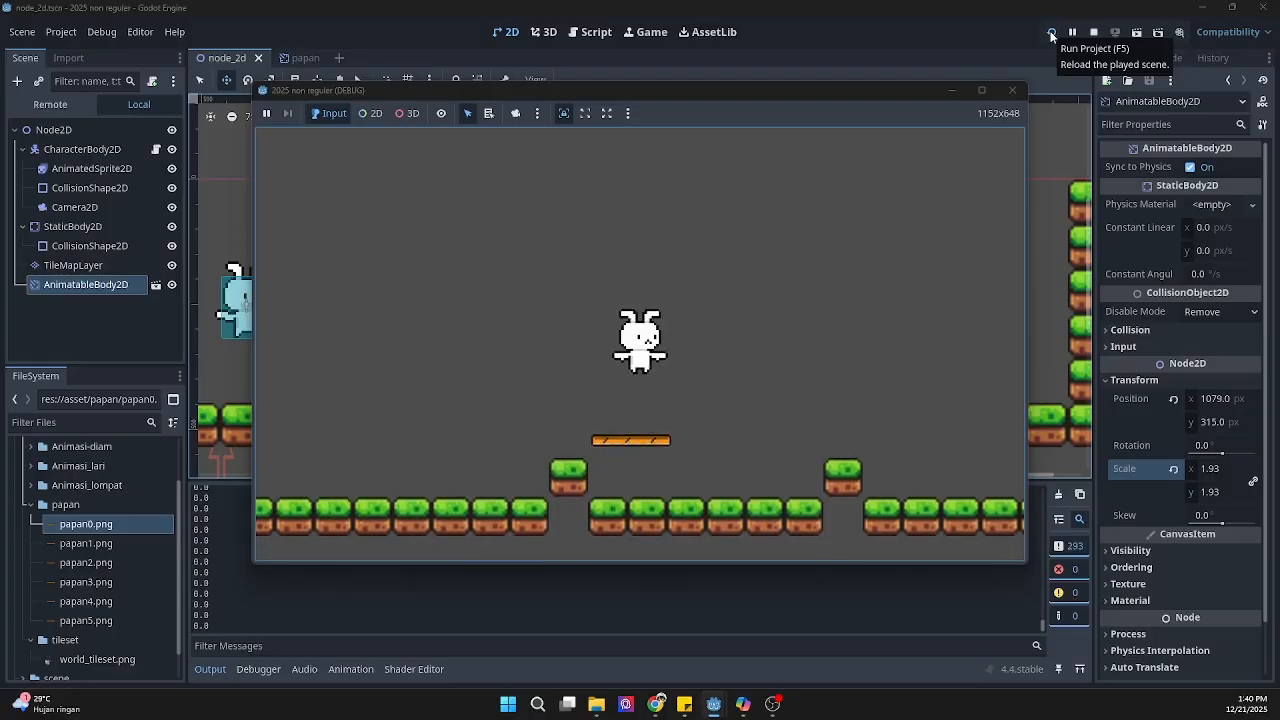
pyautogui.press('space')
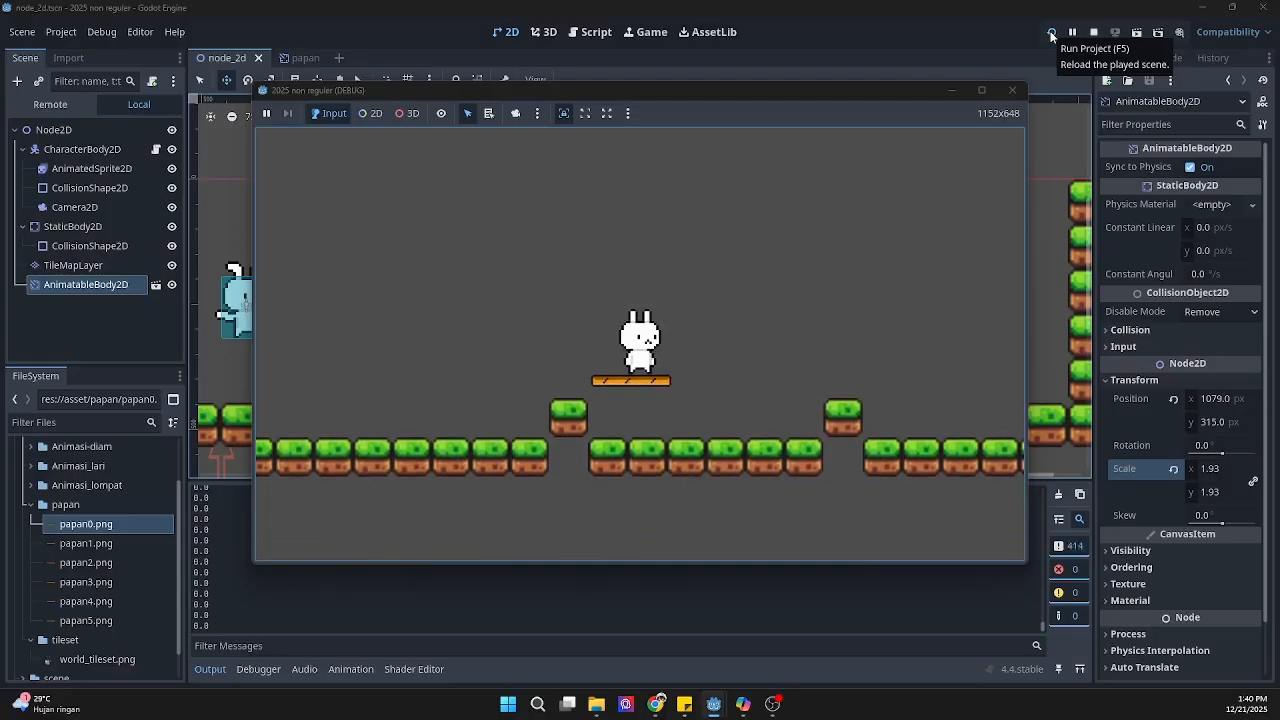
pyautogui.click(1013, 91)
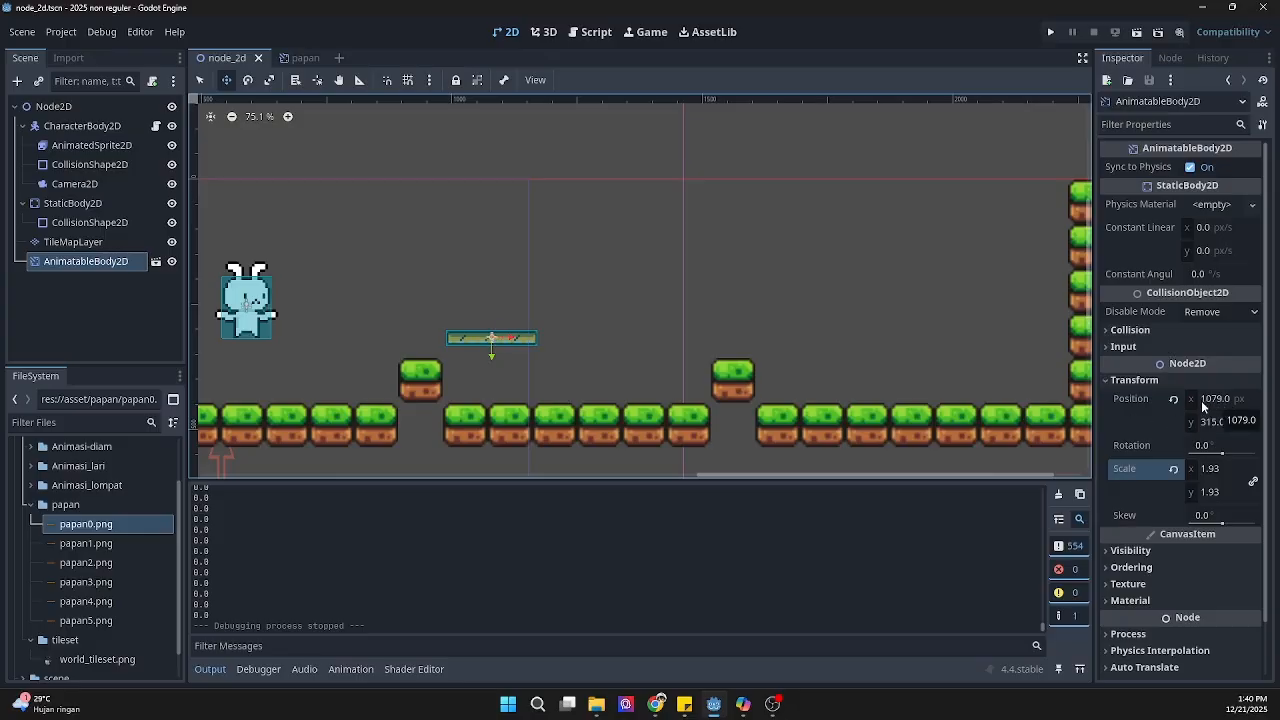
# Step: Nudge the plank to about (1078, 316) and add an AnimationPlayer as a child of its AnimatableBody2D
pyautogui.moveTo(505, 337)
pyautogui.mouseDown()
pyautogui.moveTo(702, 336)
pyautogui.moveTo(487, 350)
pyautogui.moveTo(506, 338)
pyautogui.mouseUp()
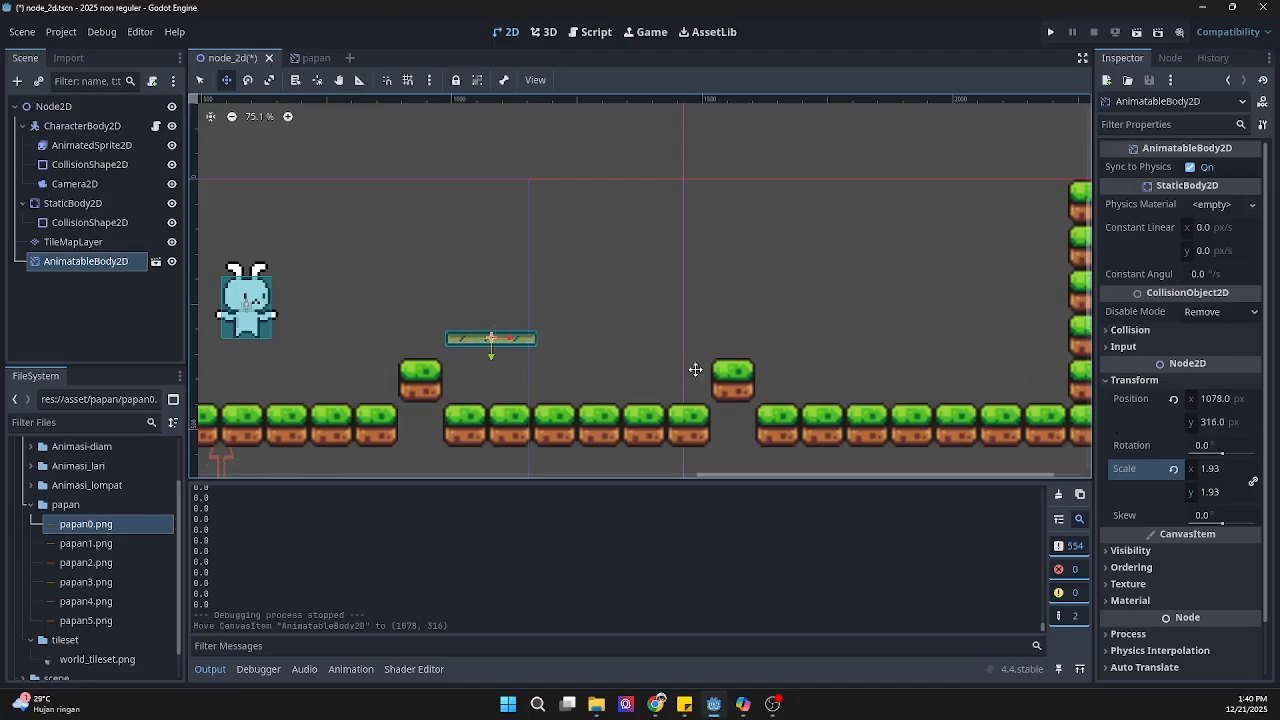
pyautogui.rightClick(64, 262)
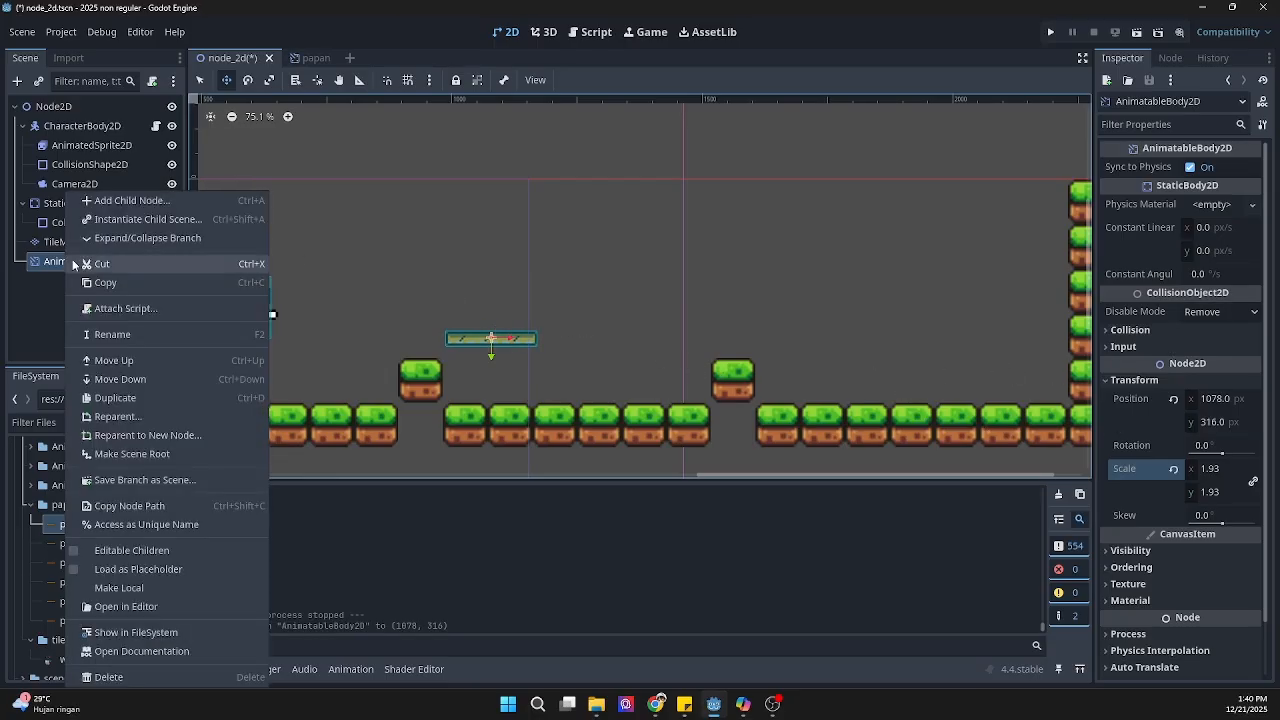
pyautogui.click(172, 203)
pyautogui.write('anim')
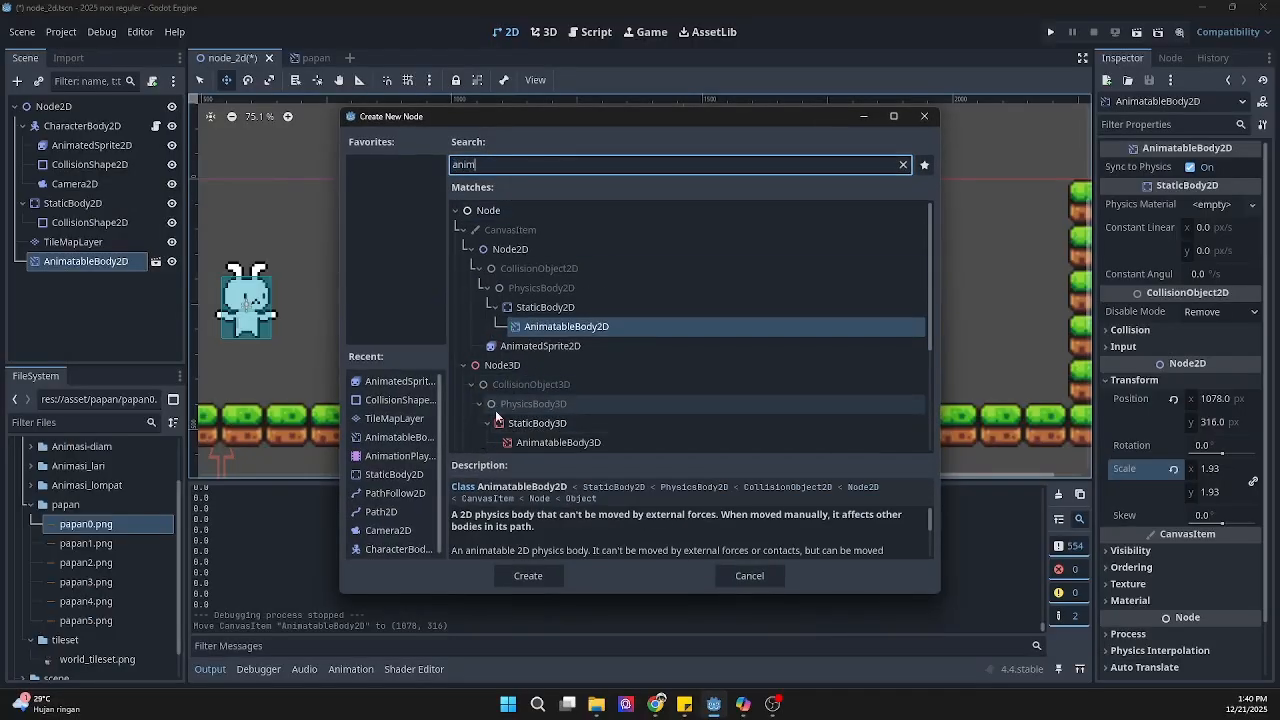
pyautogui.scroll(-4, 505, 405)
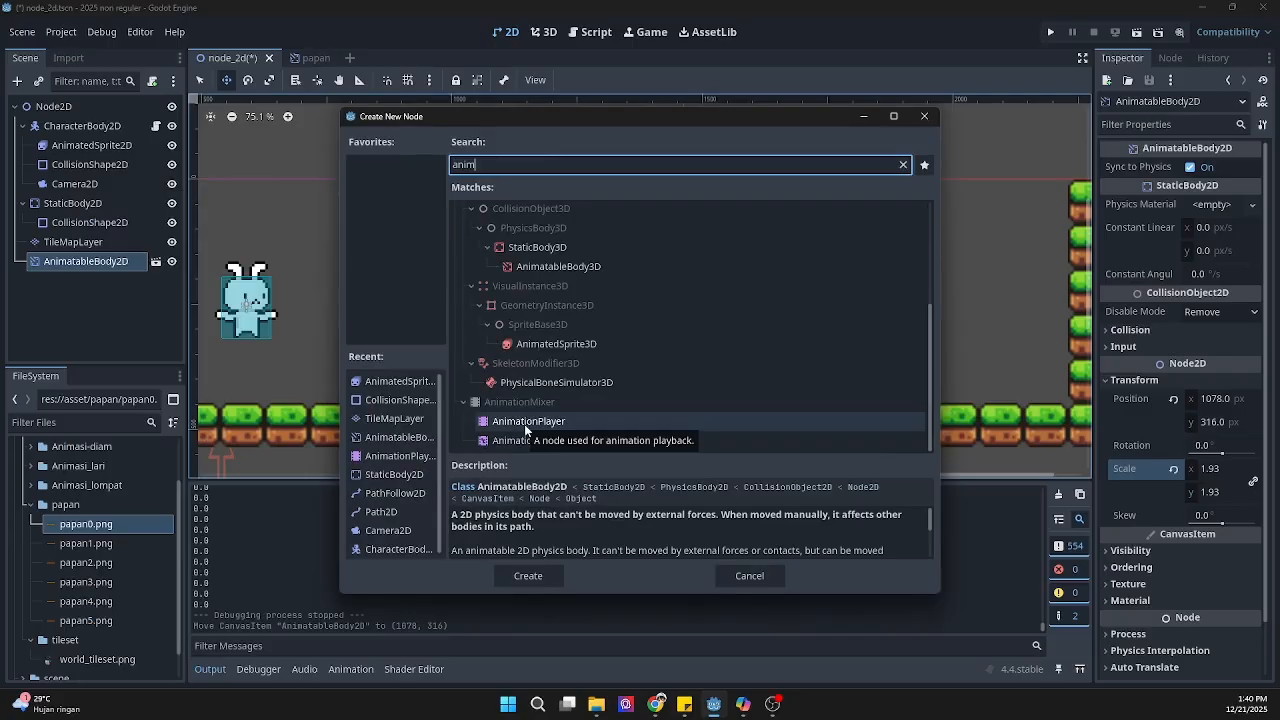
pyautogui.click(526, 428)
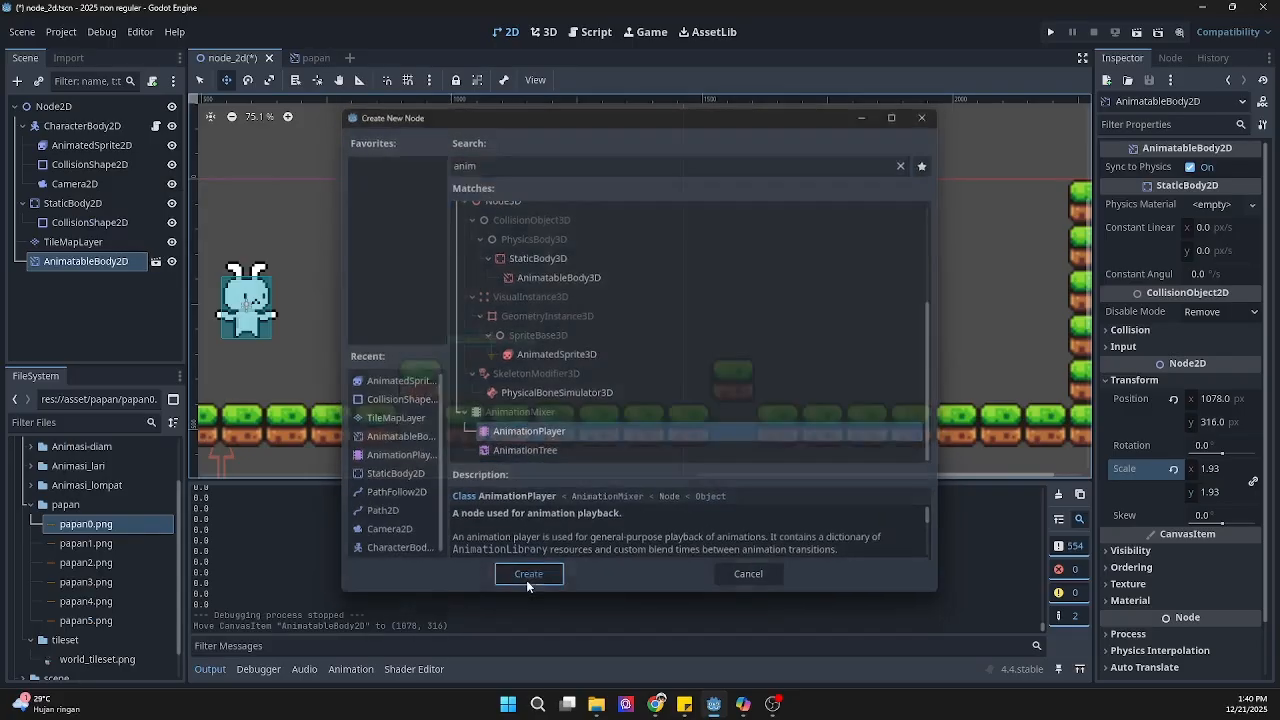
pyautogui.click(527, 577)
# Step: Create a new animation with the default name in the plank's AnimationPlayer
pyautogui.click(101, 284)
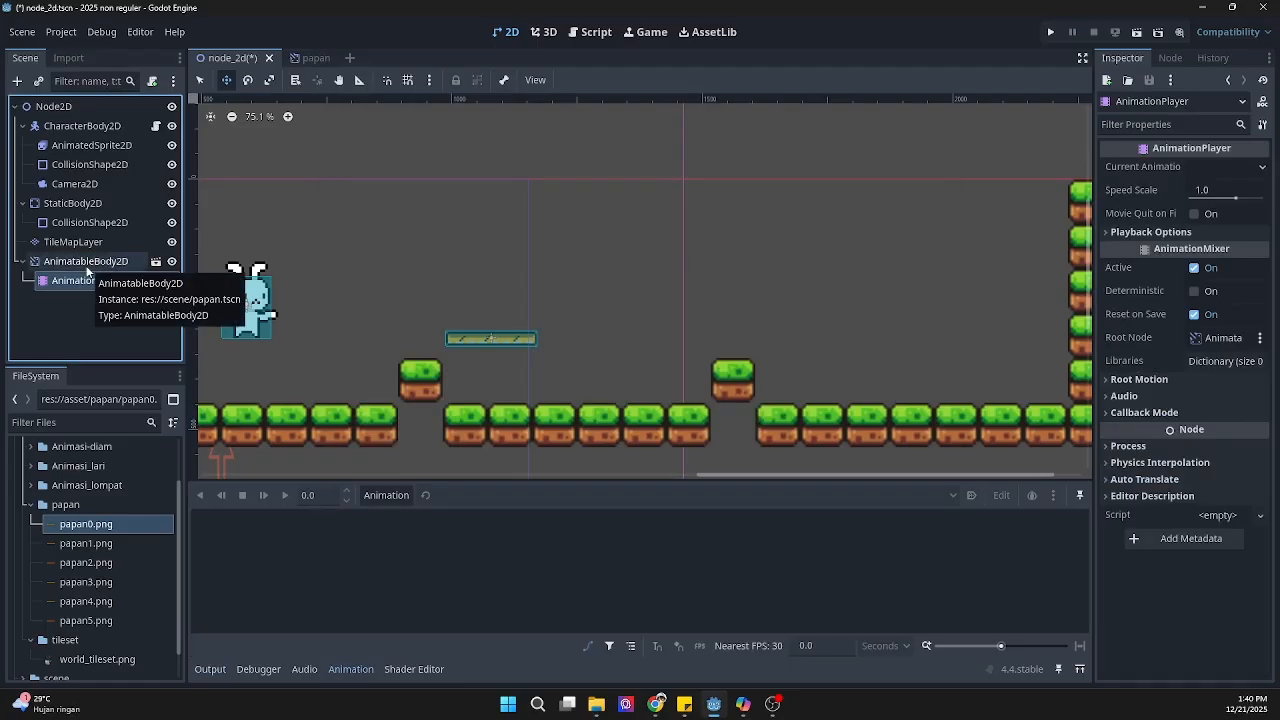
pyautogui.click(87, 264)
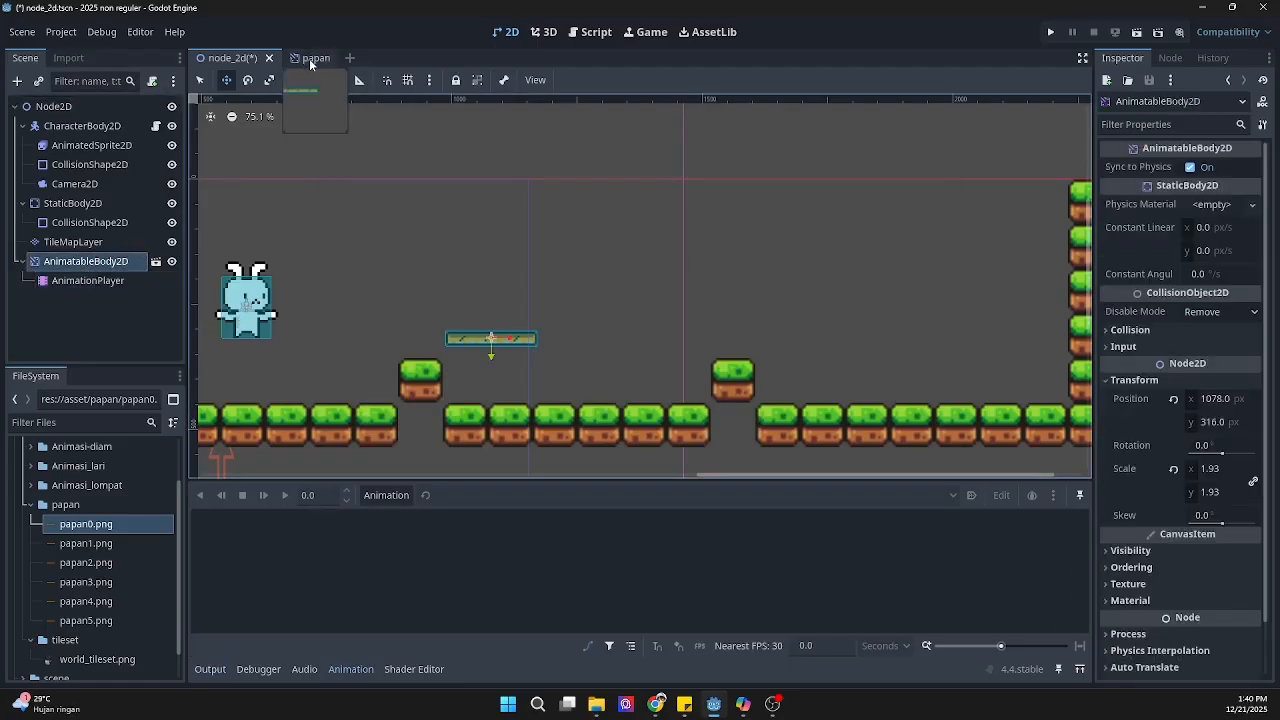
pyautogui.click(113, 281)
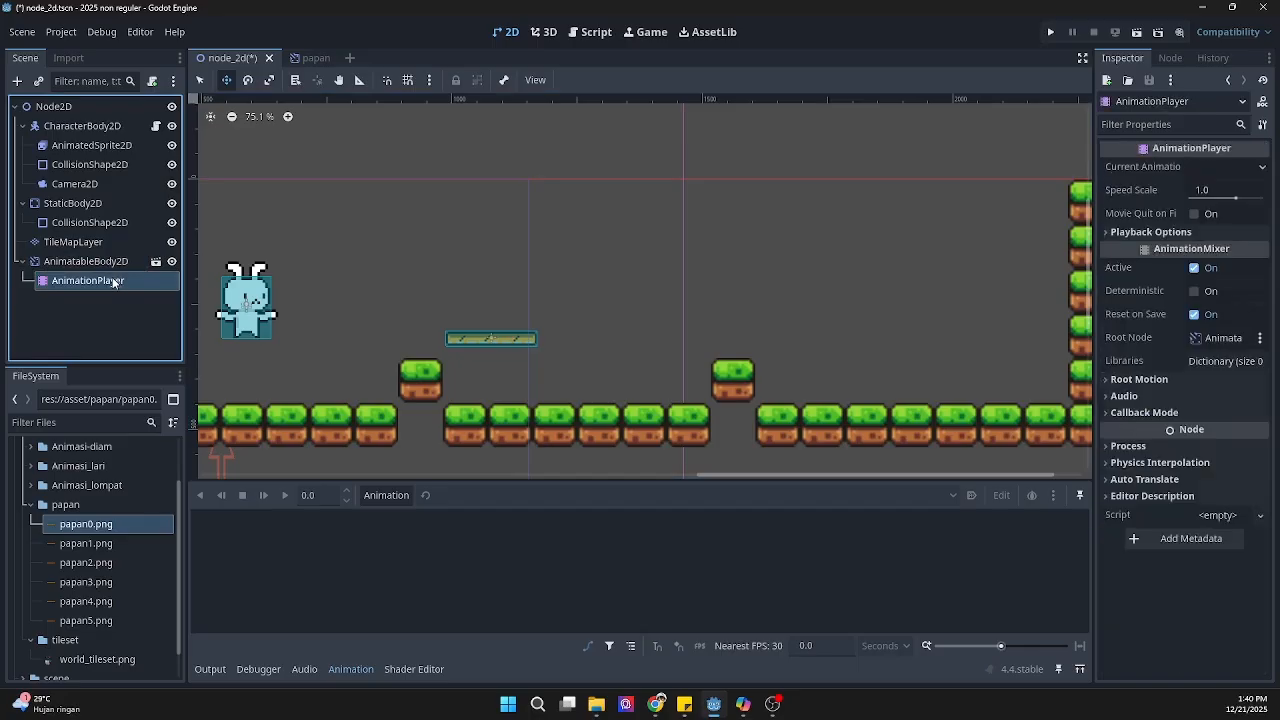
pyautogui.click(1258, 170)
pyautogui.click(1262, 169)
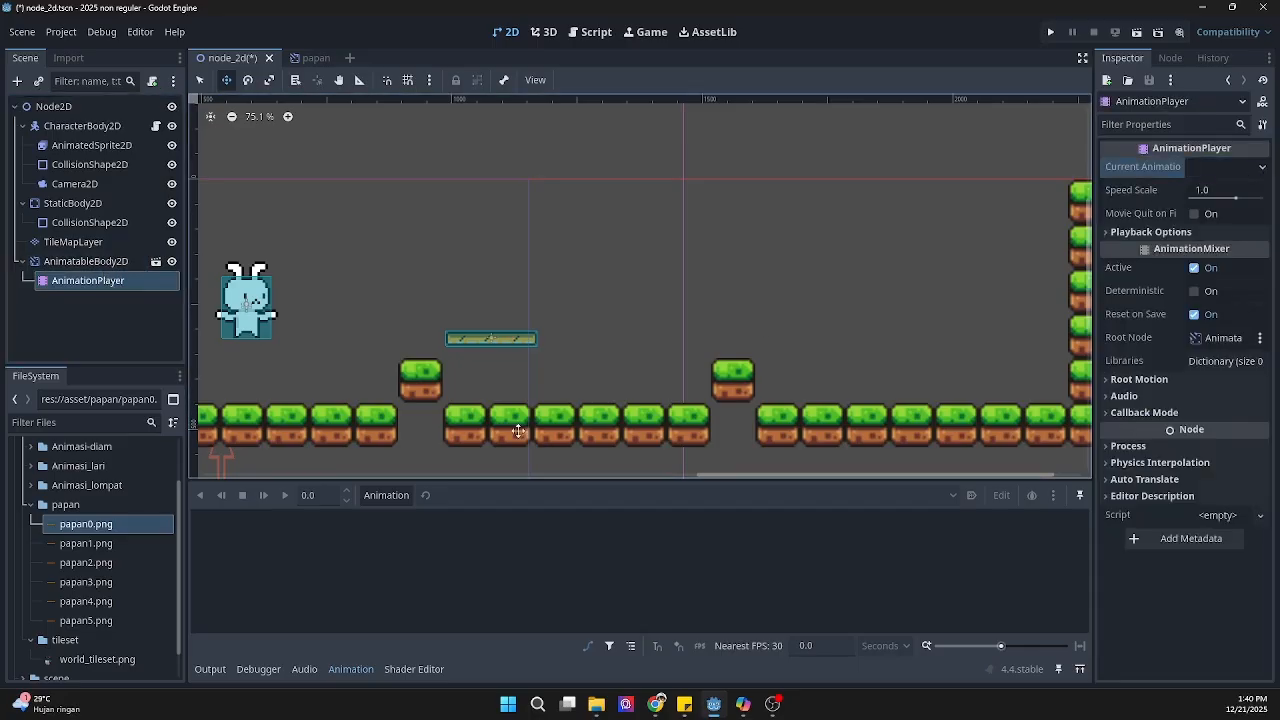
pyautogui.click(373, 496)
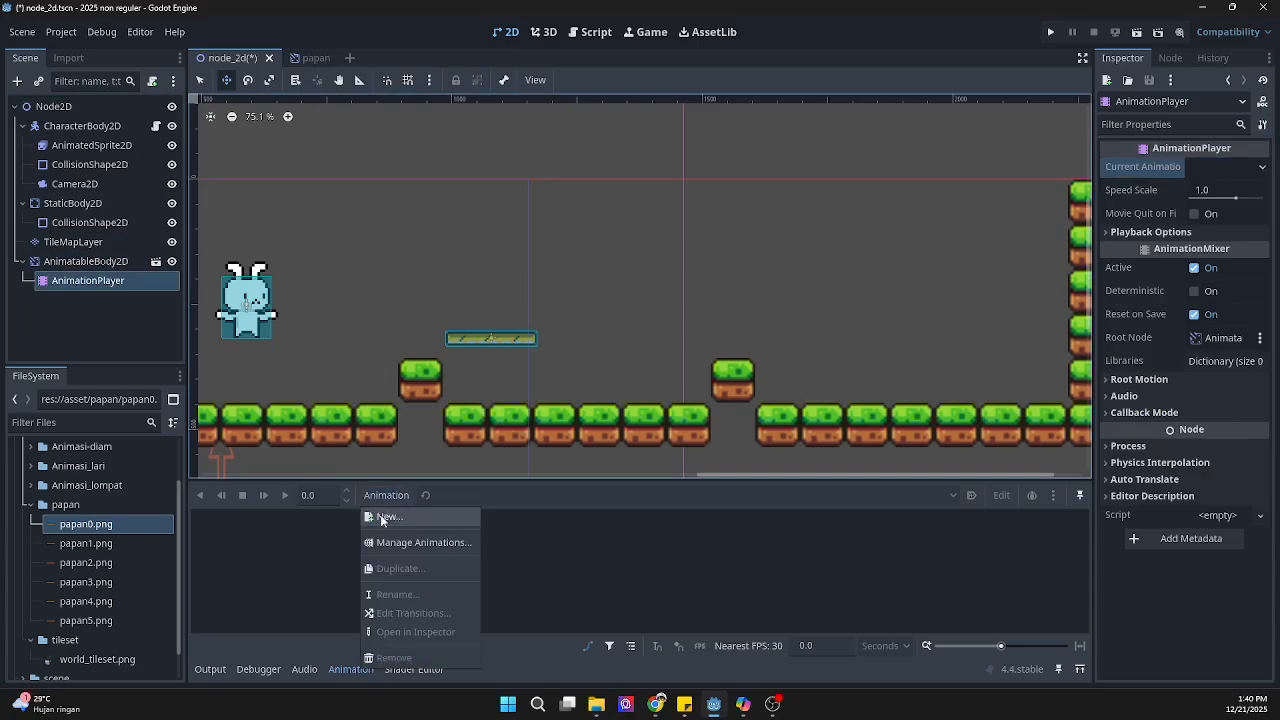
pyautogui.click(382, 521)
pyautogui.click(600, 382)
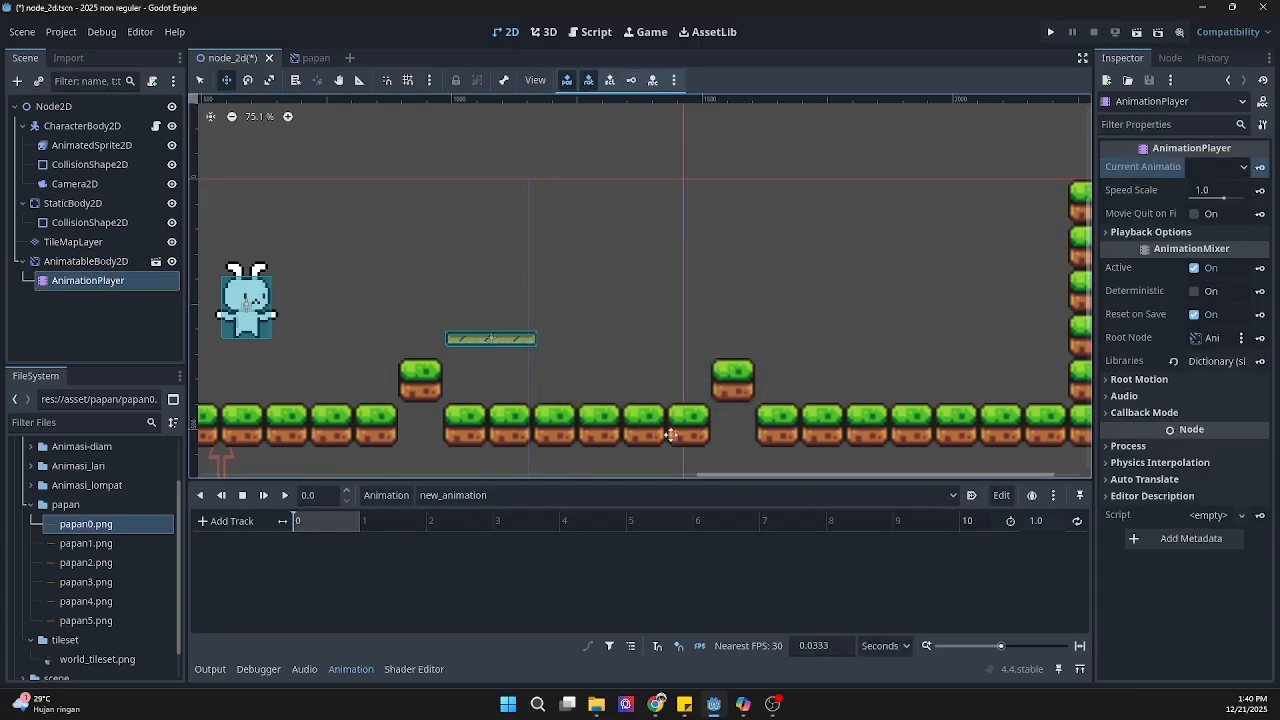
# Step: Set the new animation's length to 6 seconds
pyautogui.moveTo(337, 520); pyautogui.dragTo(197, 526)
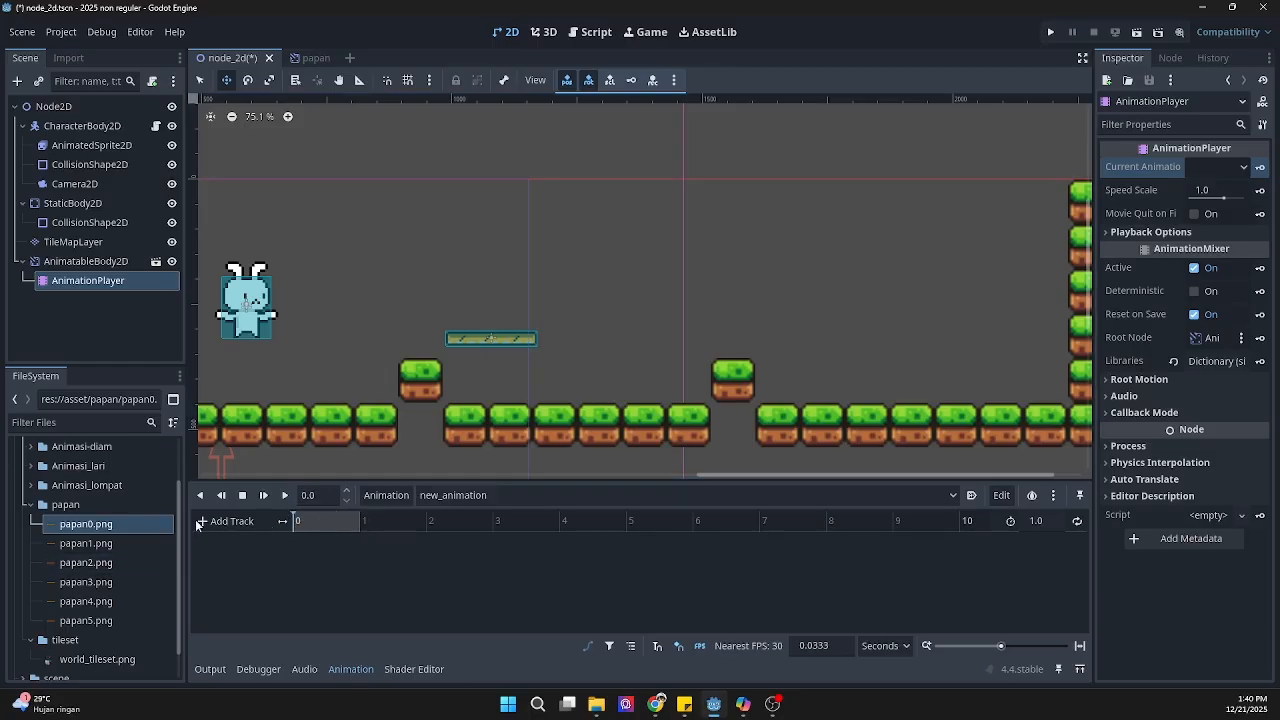
pyautogui.click(309, 496)
pyautogui.click(1044, 523)
pyautogui.write('6')
pyautogui.press('Return')
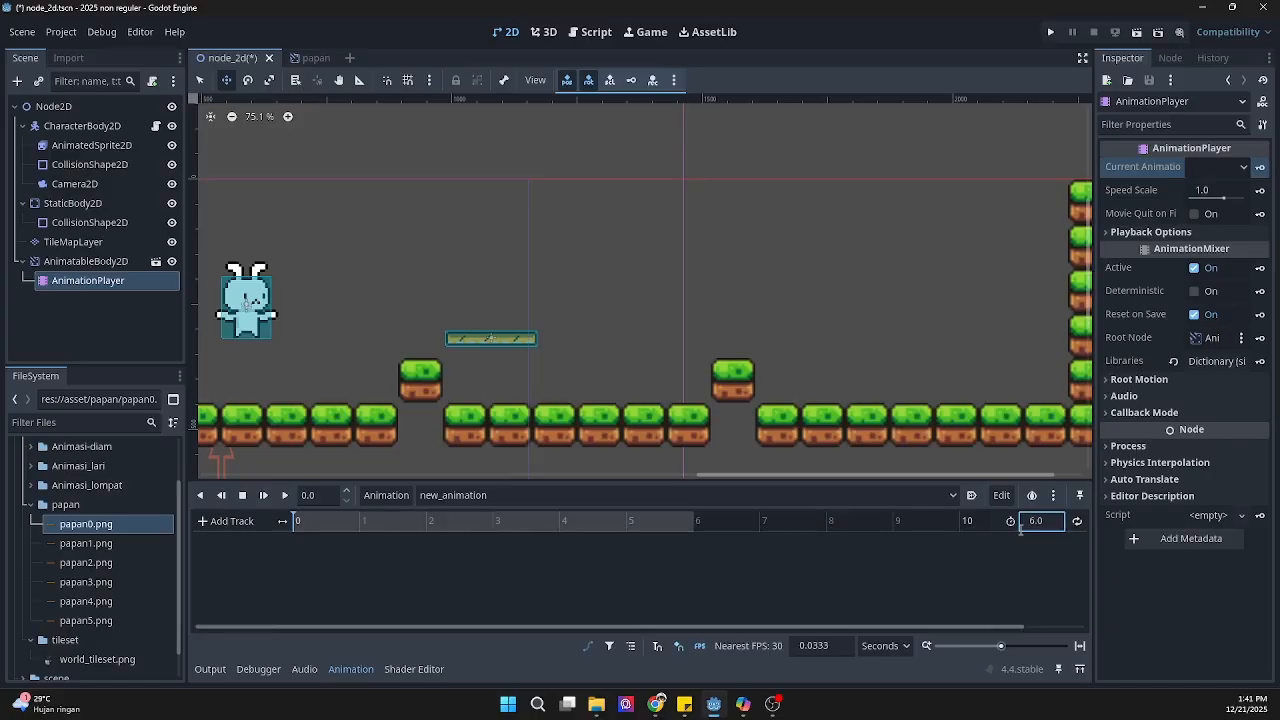
pyautogui.click(353, 522)
pyautogui.moveTo(642, 542); pyautogui.dragTo(449, 555)
pyautogui.moveTo(287, 566); pyautogui.dragTo(347, 538)
# Step: Key the AnimatableBody2D's position at 0 seconds, creating a new position track together with a RESET track
pyautogui.click(109, 262)
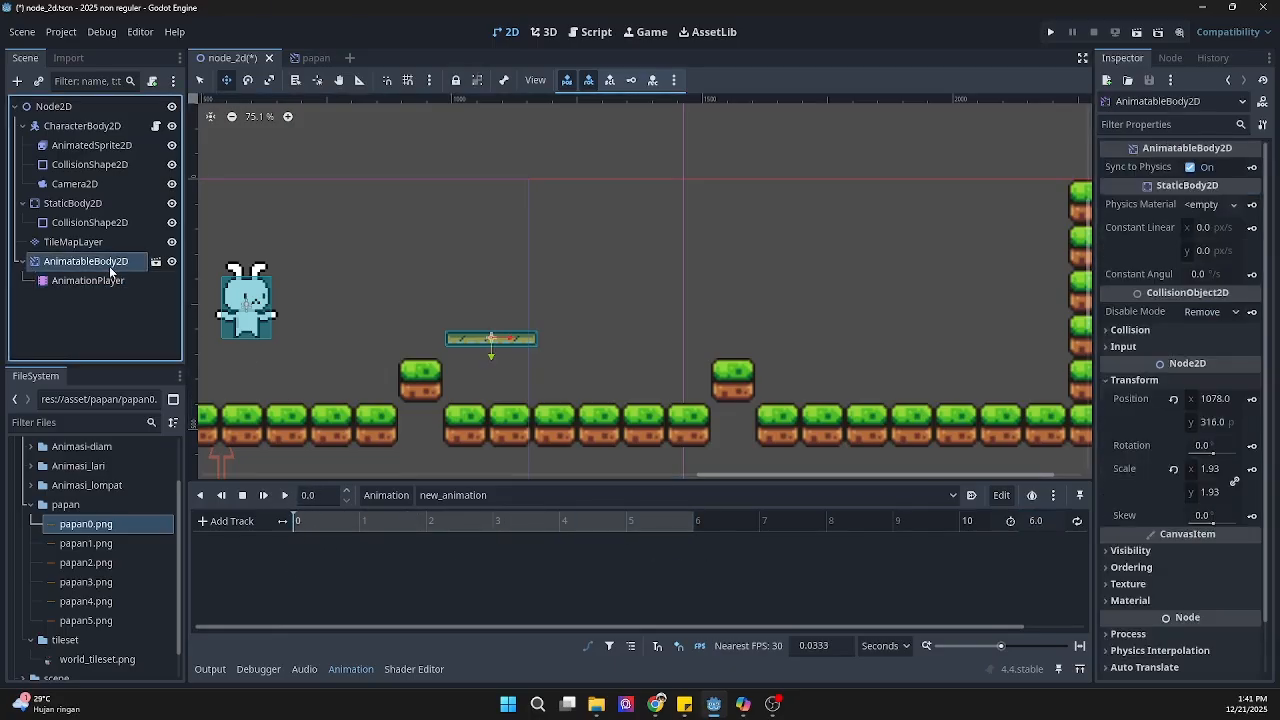
pyautogui.click(1252, 399)
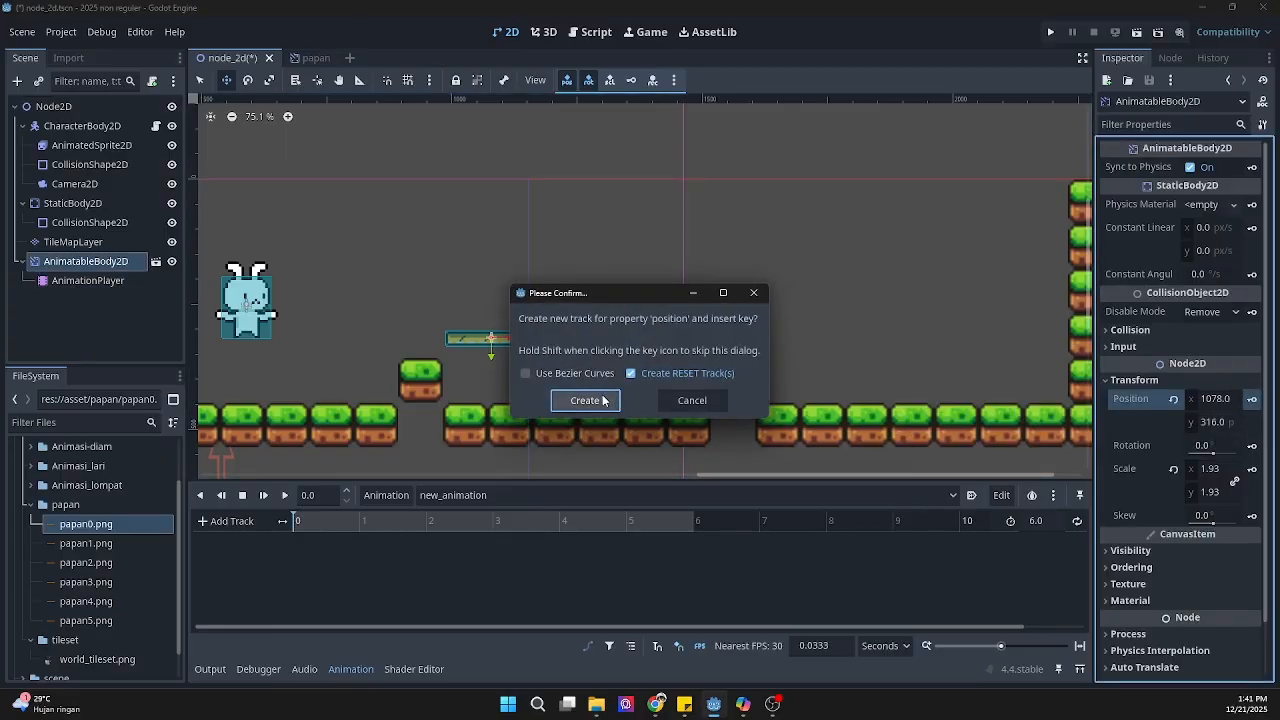
pyautogui.click(603, 400)
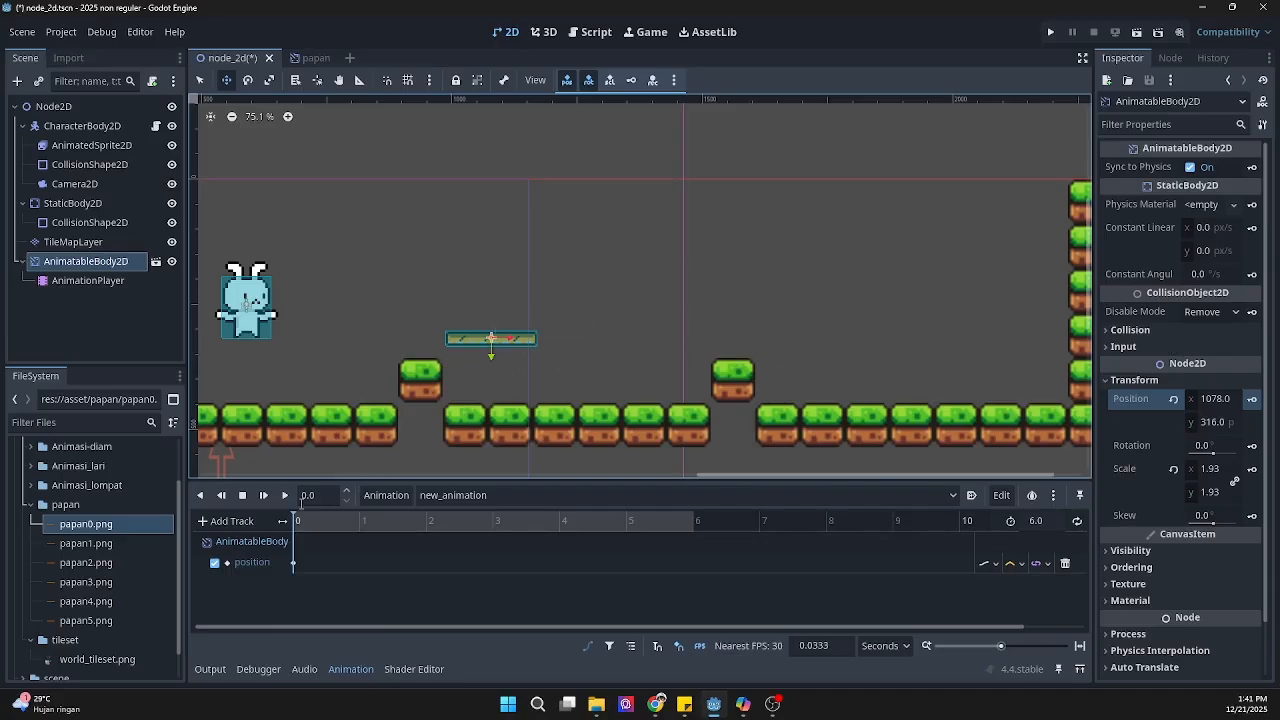
# Step: Key the plank's starting position at 6 seconds, and key it moved right to x 1423 at 3 seconds
pyautogui.moveTo(296, 521); pyautogui.dragTo(719, 536)
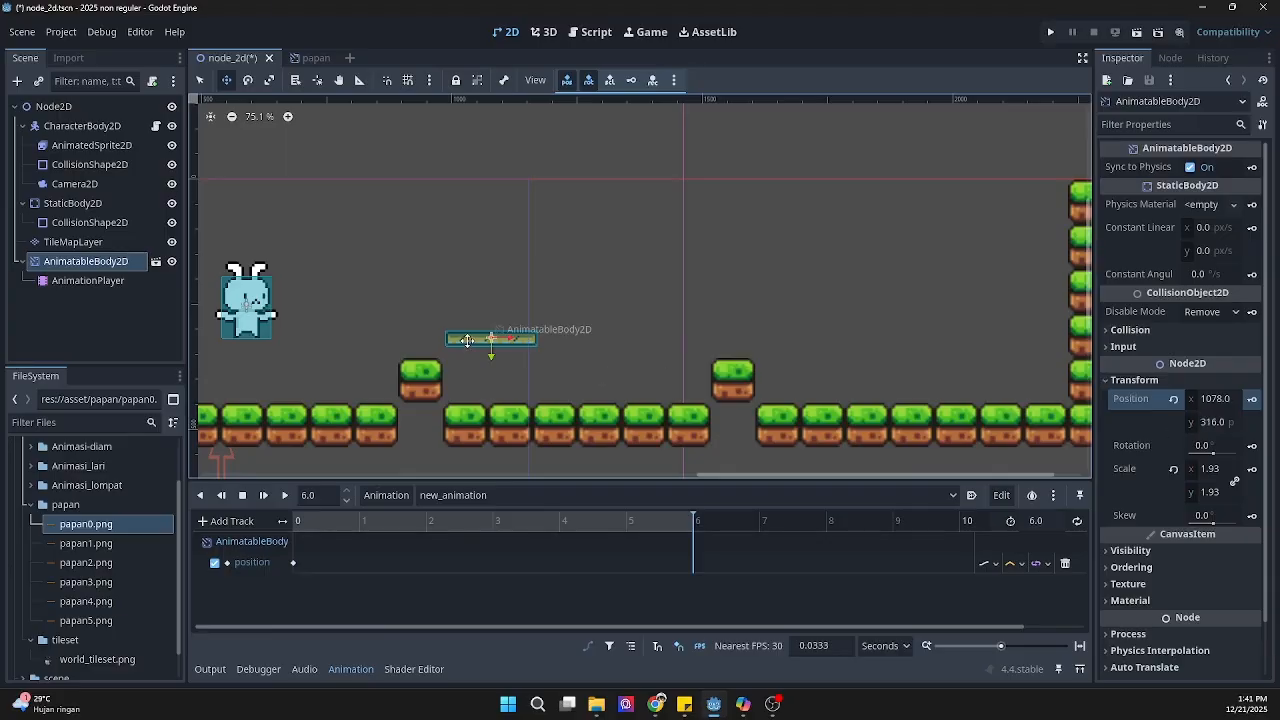
pyautogui.click(1251, 399)
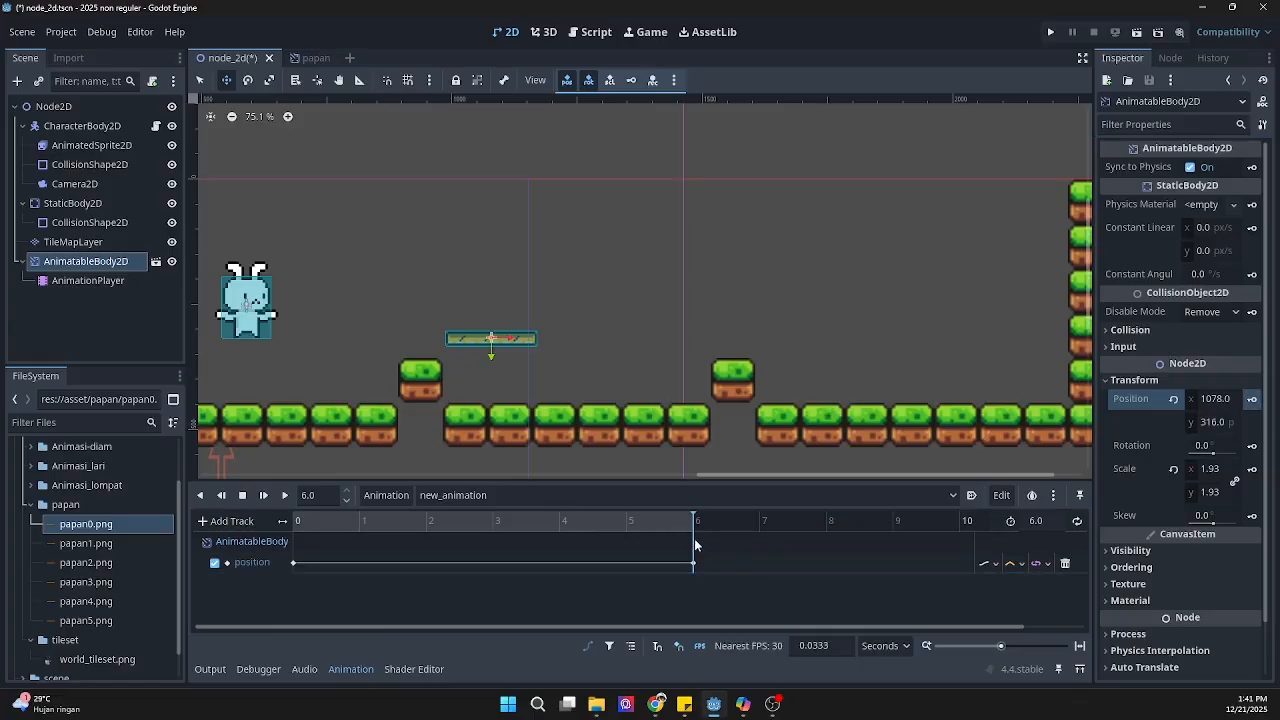
pyautogui.click(494, 521)
pyautogui.moveTo(494, 521); pyautogui.dragTo(492, 521)
pyautogui.moveTo(325, 494); pyautogui.dragTo(290, 495)
pyautogui.write('3')
pyautogui.press('Return')
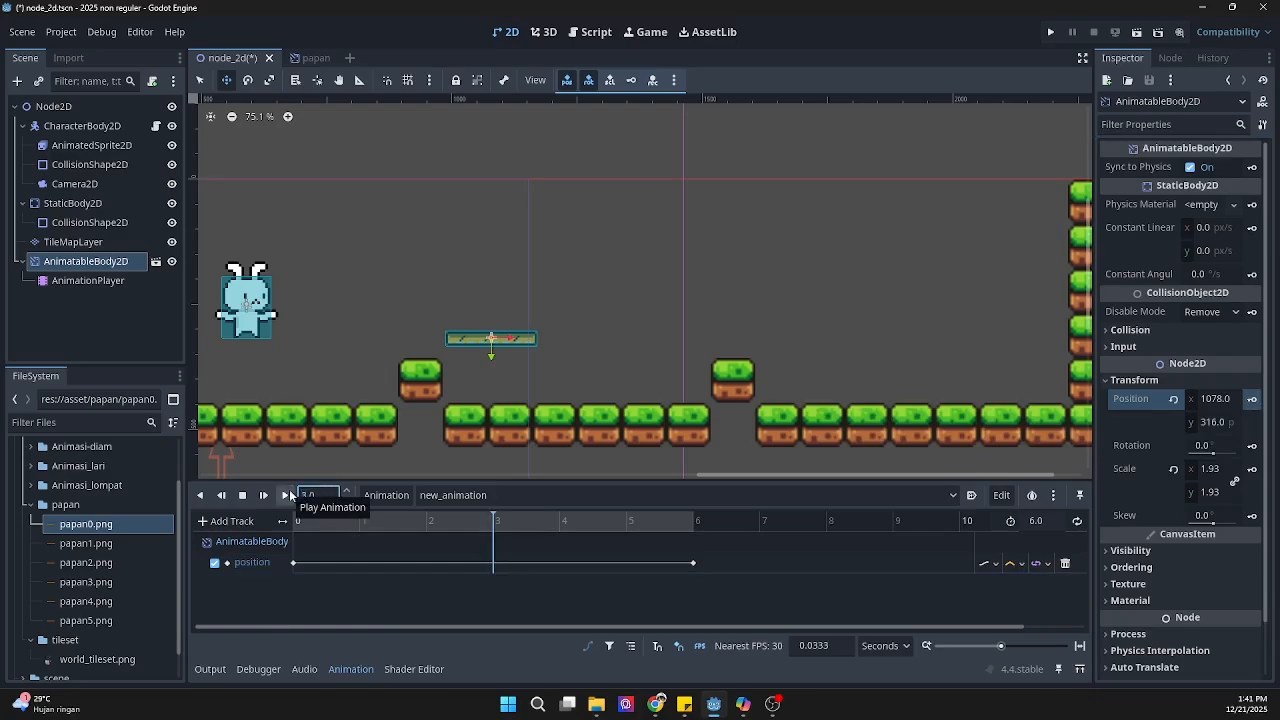
pyautogui.moveTo(521, 338); pyautogui.dragTo(682, 341)
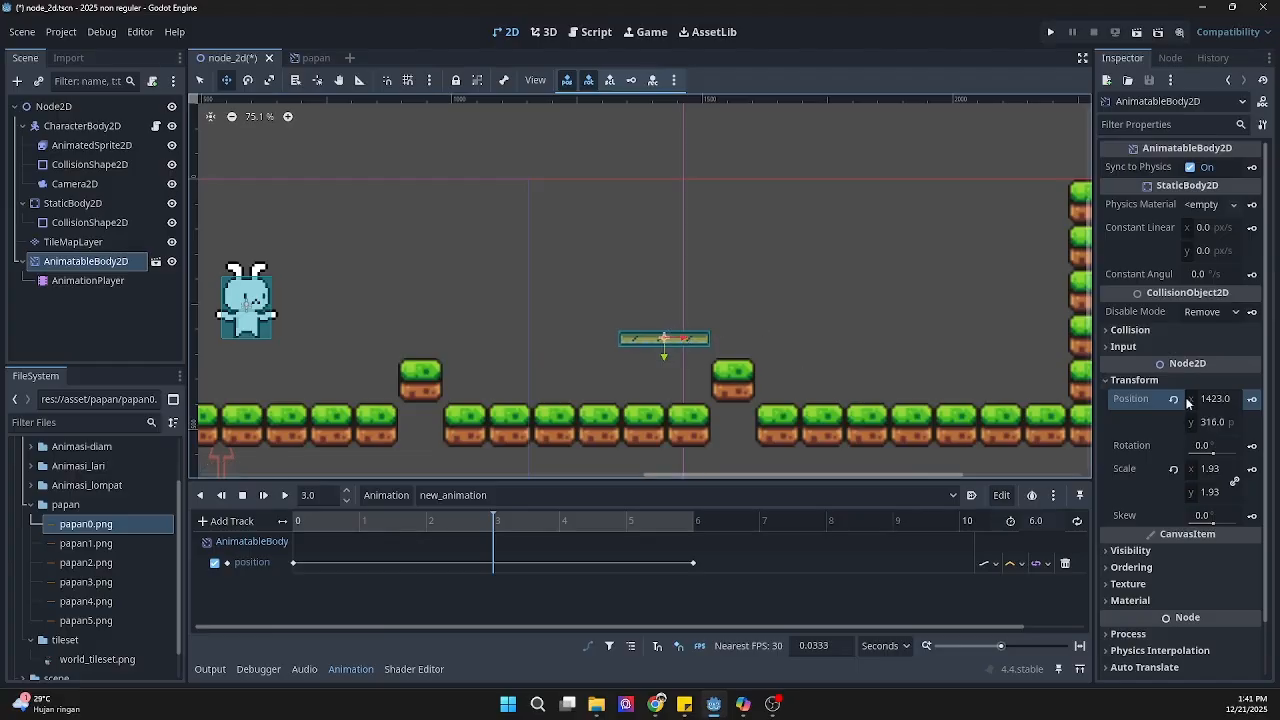
pyautogui.click(1252, 399)
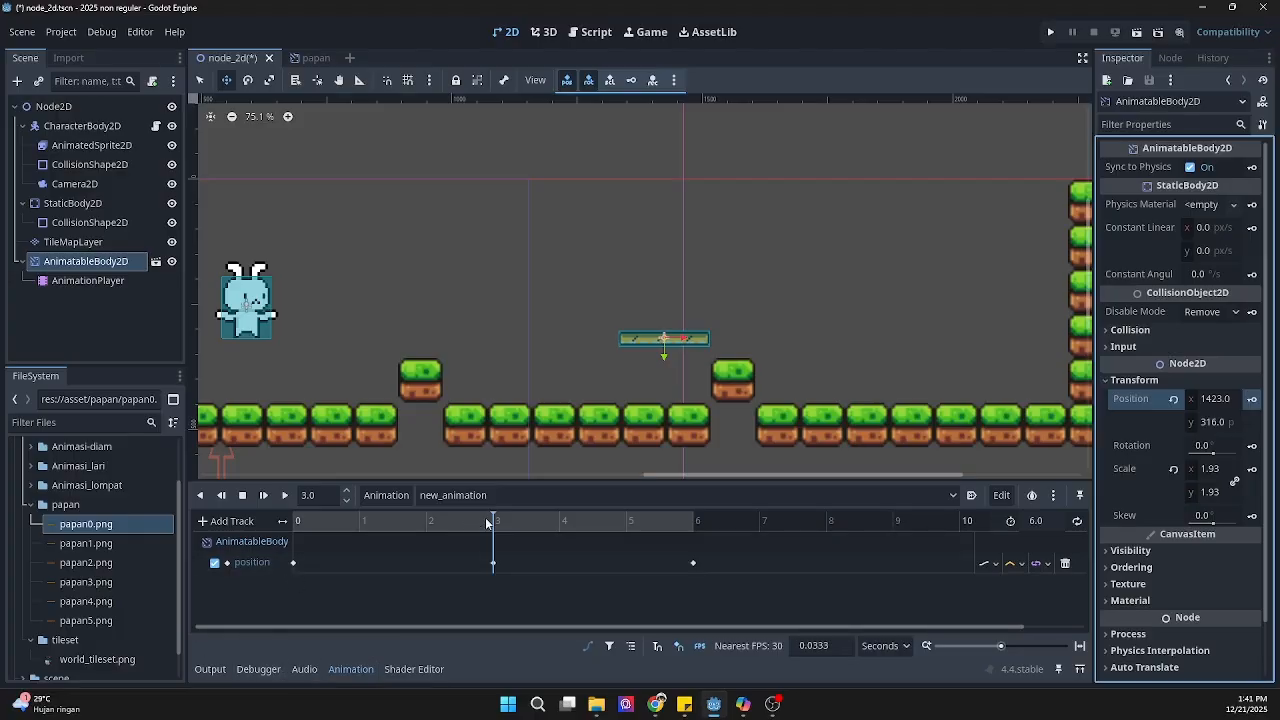
# Step: Play the plank's position animation from 0 seconds to preview its movement
pyautogui.moveTo(493, 521); pyautogui.dragTo(291, 518)
pyautogui.click(285, 499)
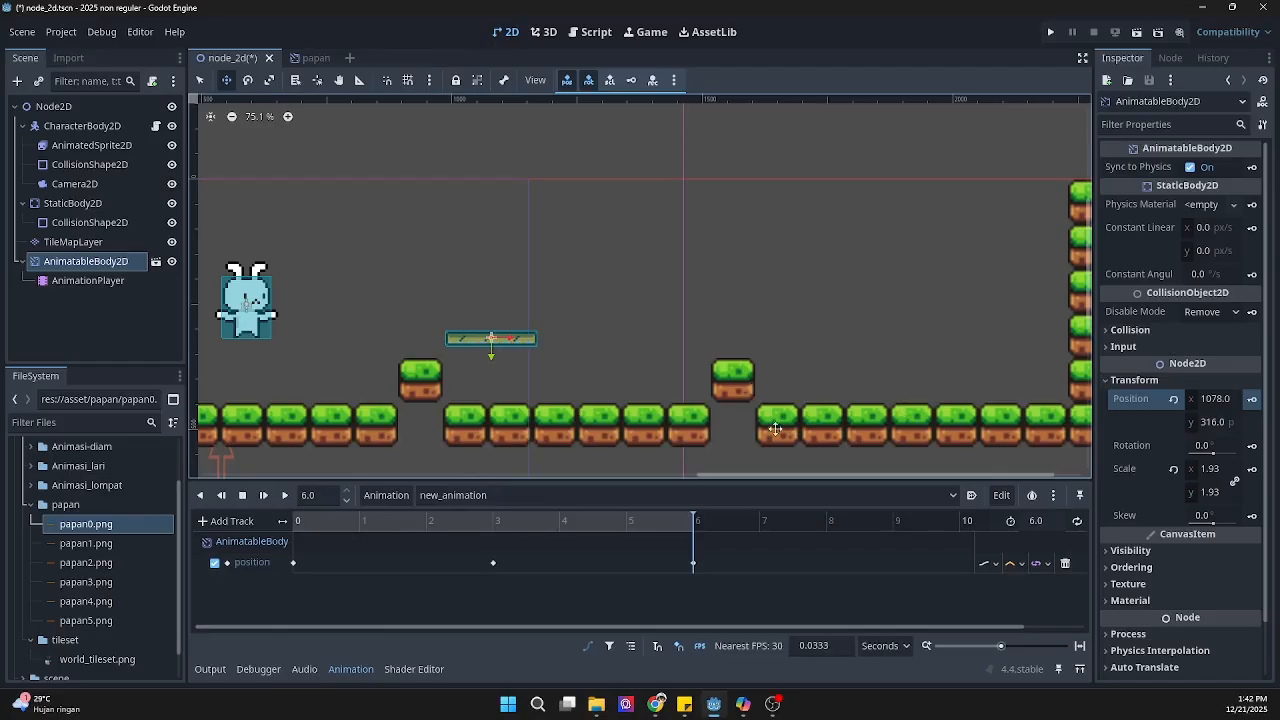
# Step: Turn on looping and autoplay on load for the plank's new_animation
pyautogui.click(1077, 523)
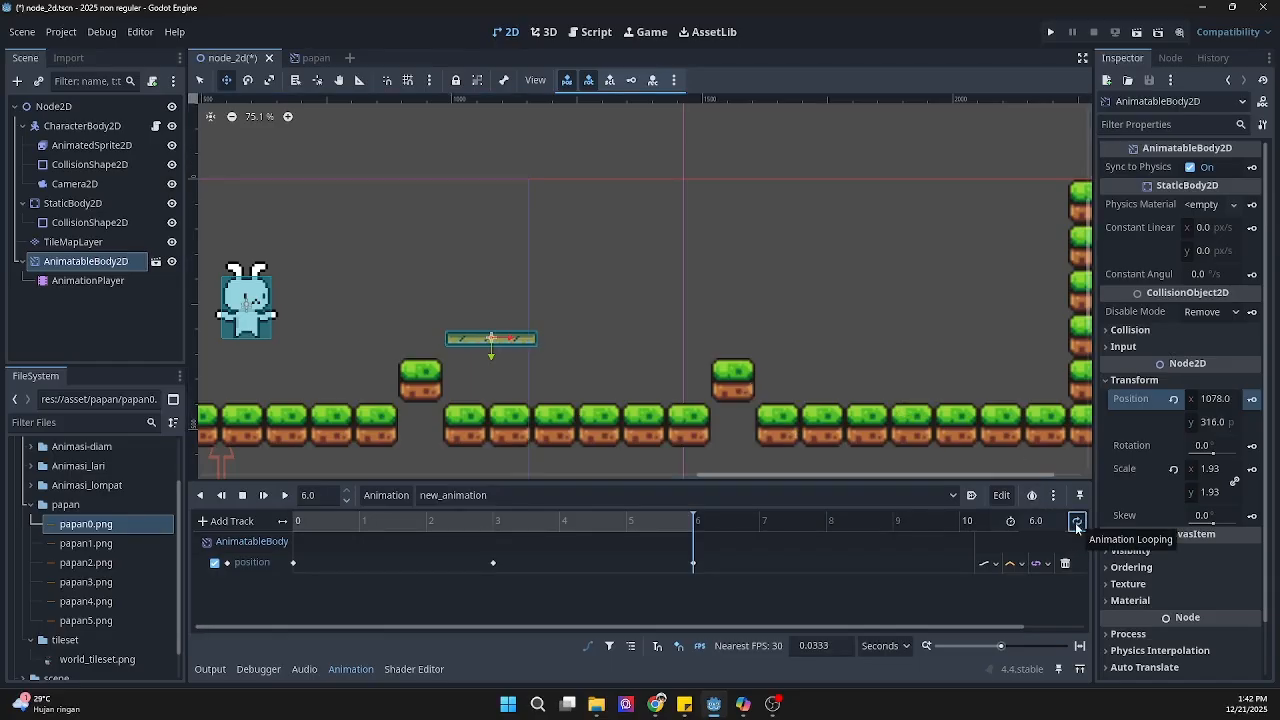
pyautogui.click(1075, 524)
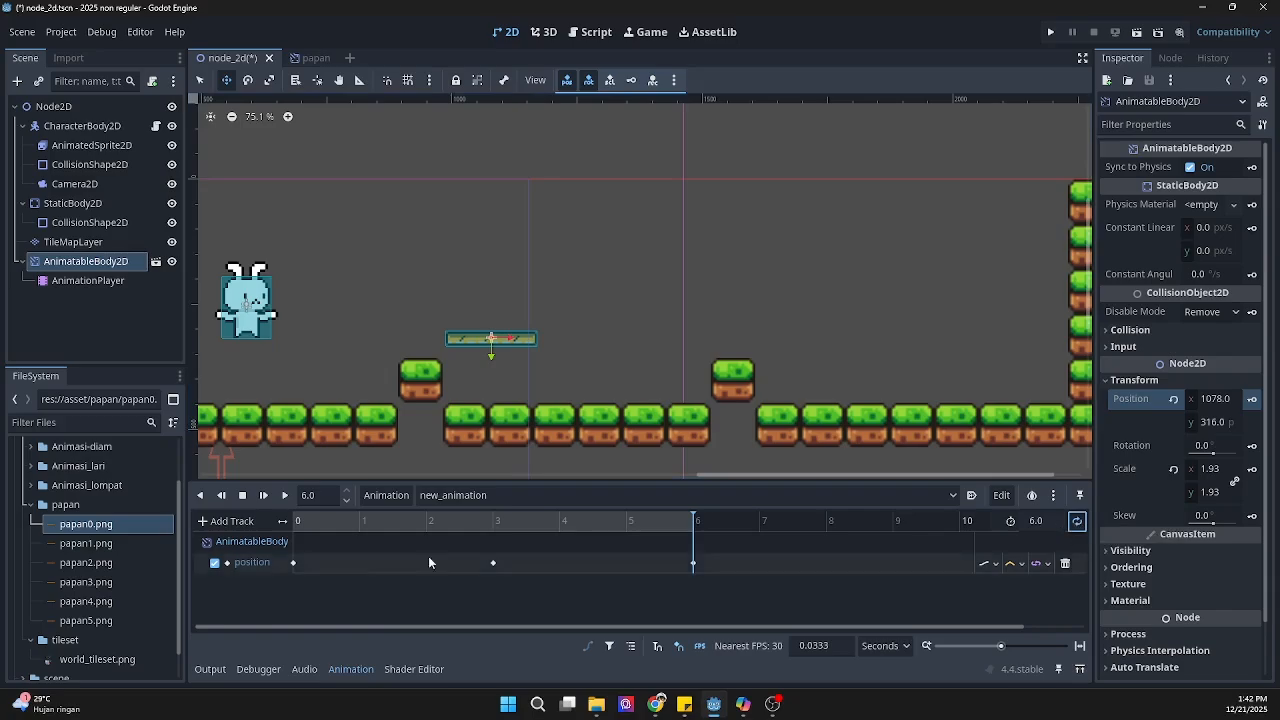
pyautogui.click(972, 496)
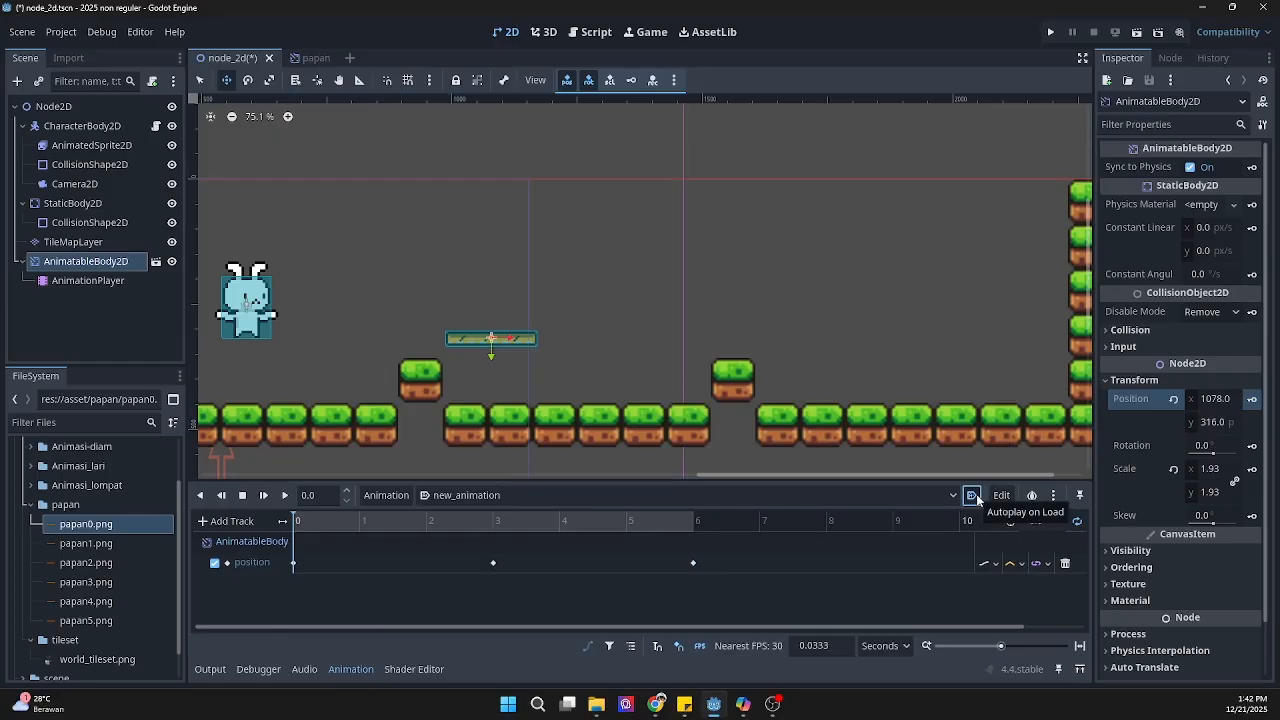
# Step: Save the scene and test-run the project by jumping the rabbit onto the moving plank, closing the game window when done
pyautogui.hotkey('ctrl', 's')
pyautogui.click(1050, 33)
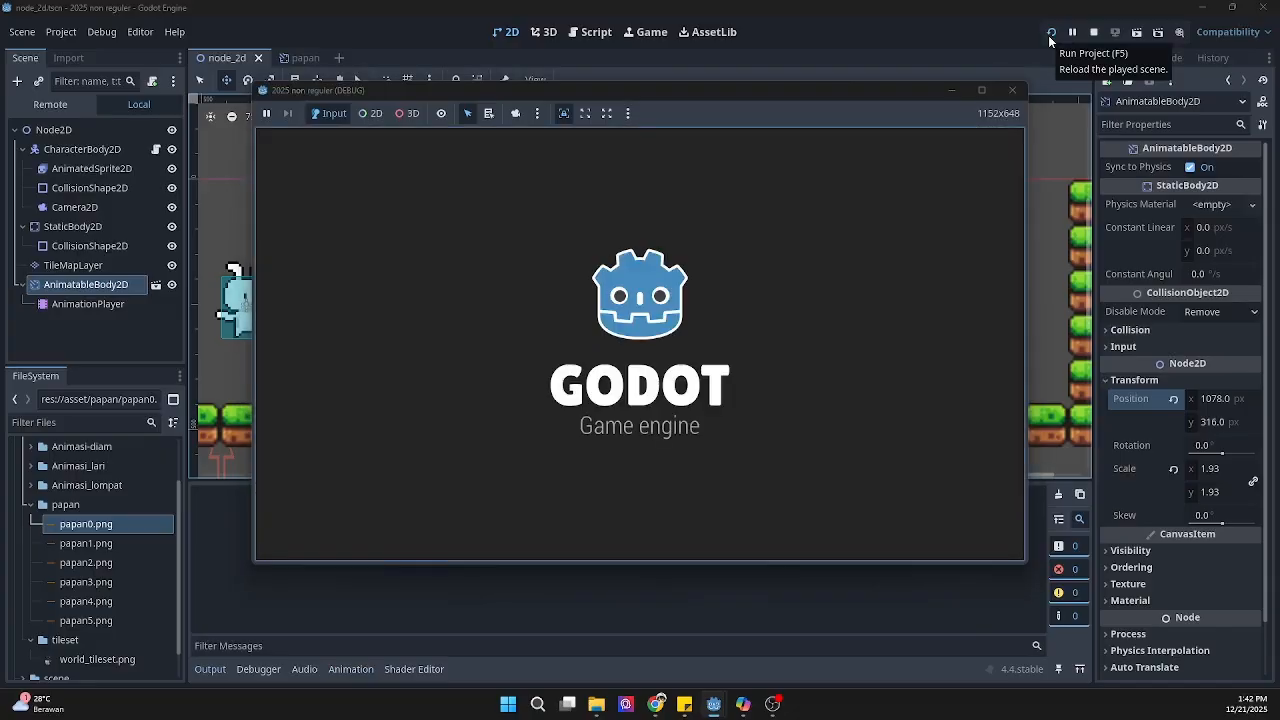
pyautogui.press('space')
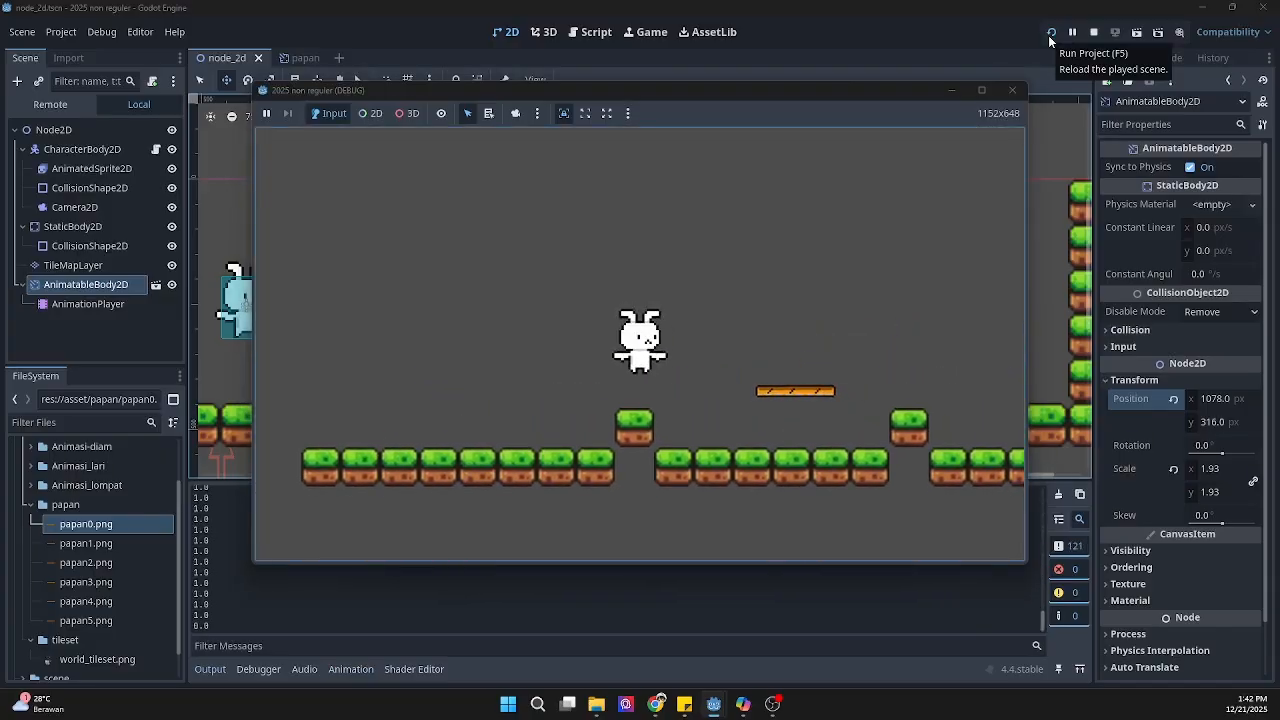
pyautogui.press('Left')
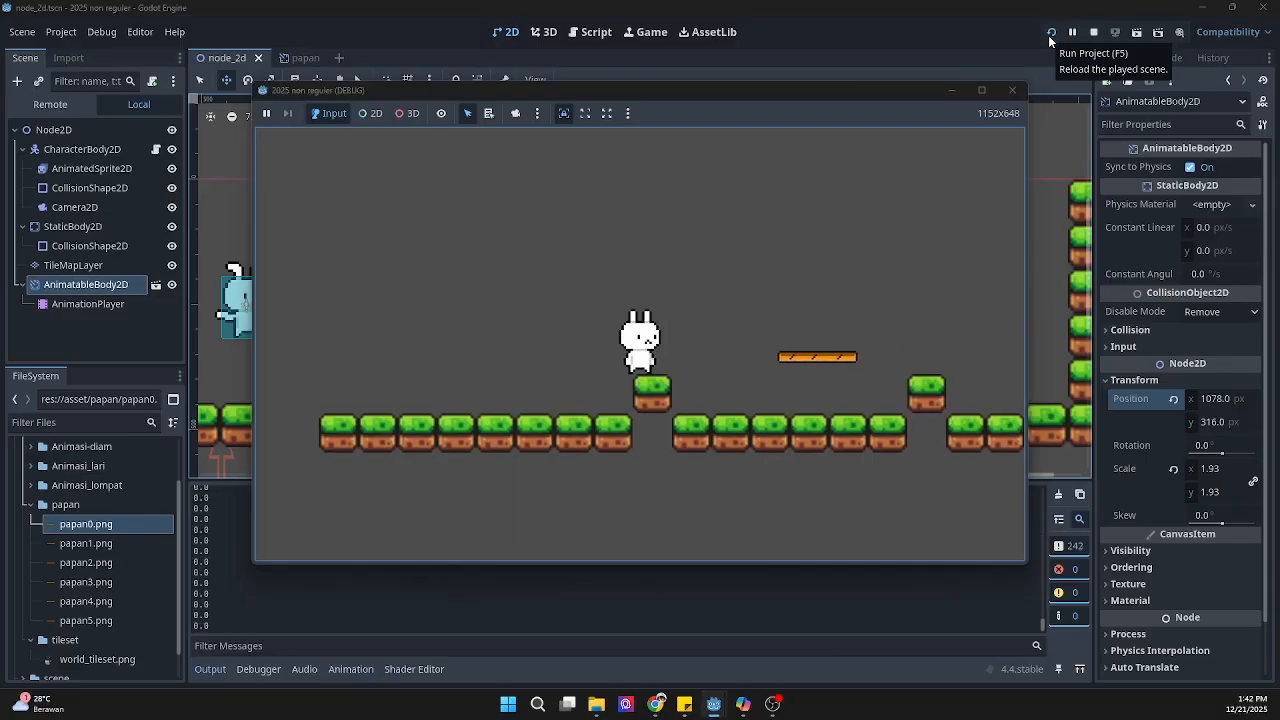
pyautogui.press('space')
pyautogui.press('Right')
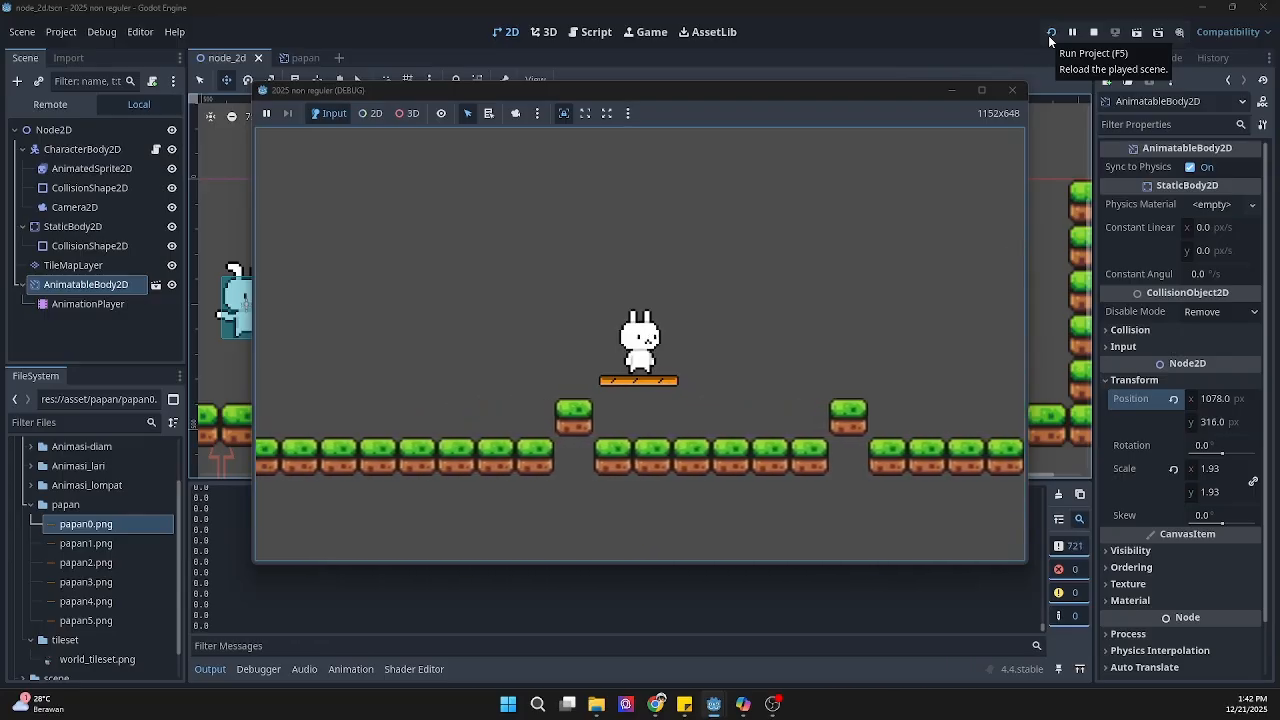
pyautogui.click(1010, 90)
# Step: Add a Path2D node as a child of the root Node2D
pyautogui.scroll(-2, 828, 340)
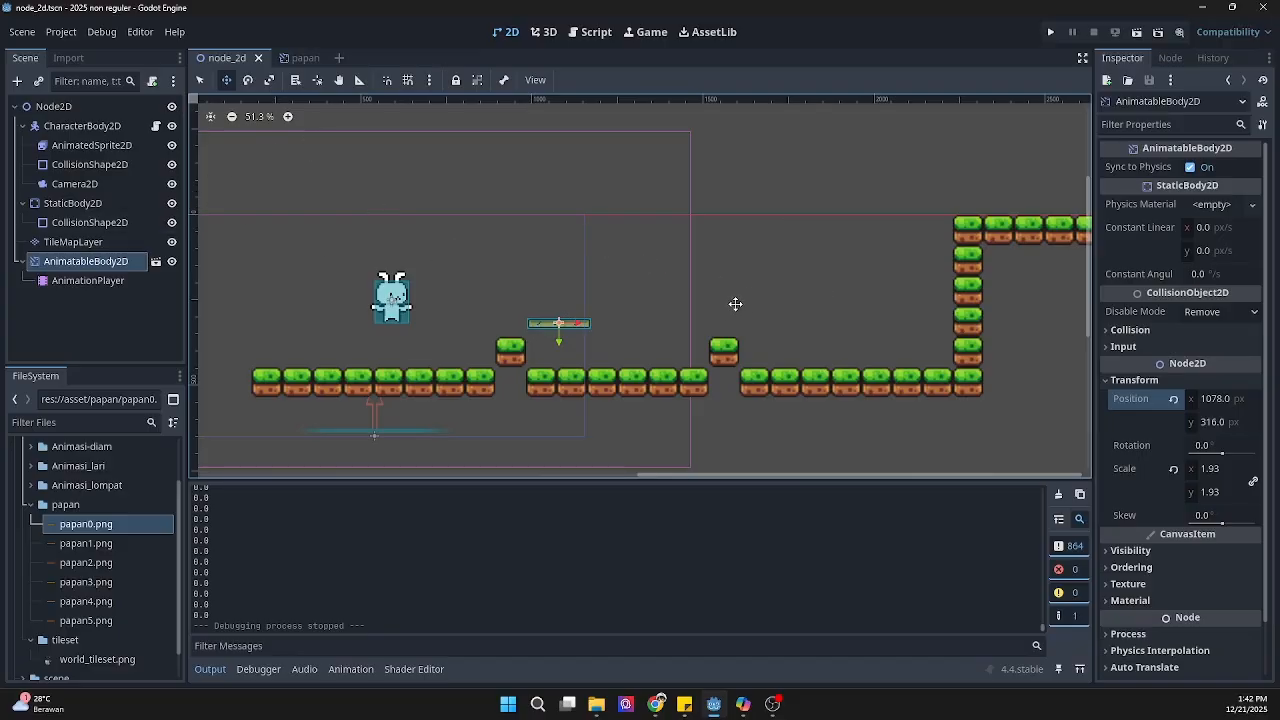
pyautogui.rightClick(112, 112)
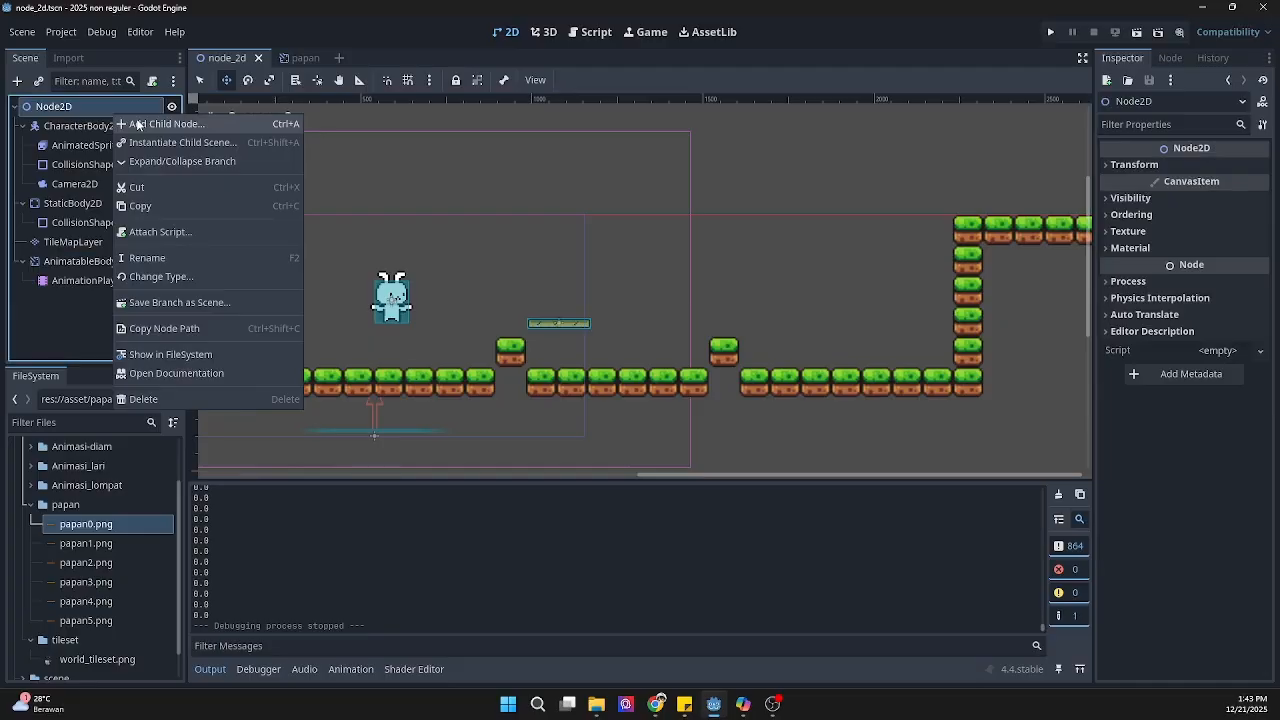
pyautogui.click(136, 124)
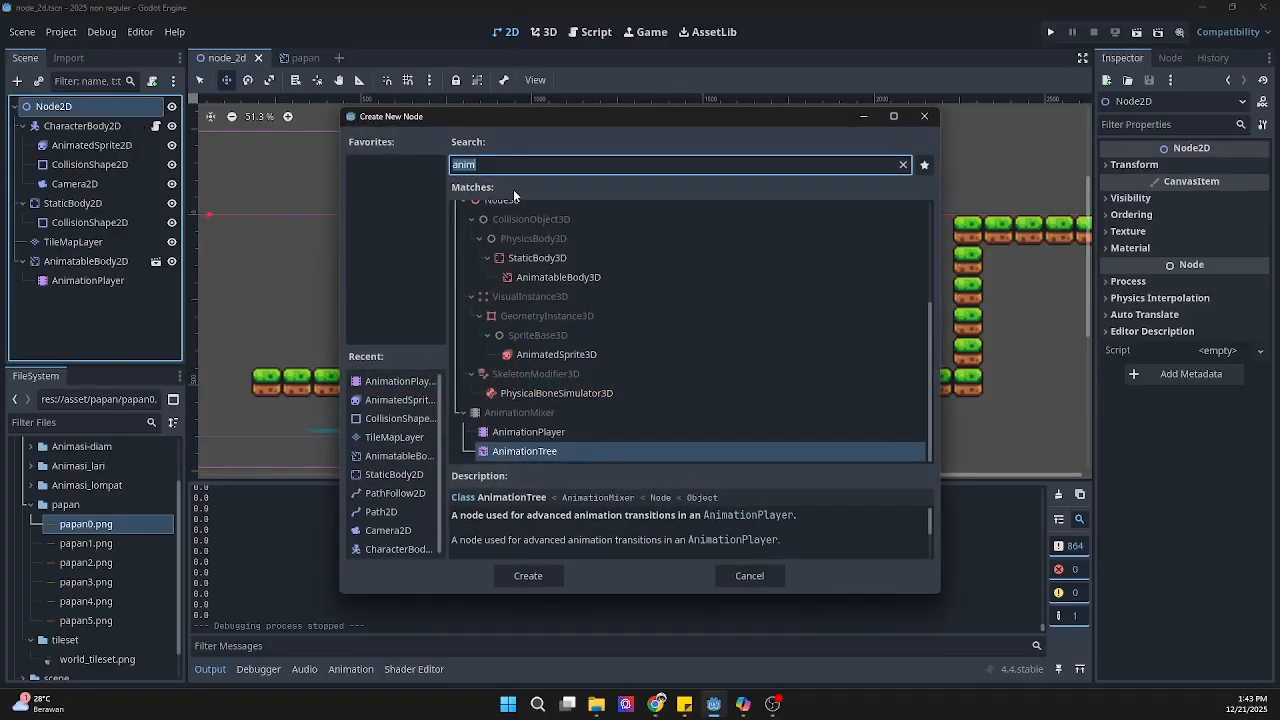
pyautogui.write('pat')
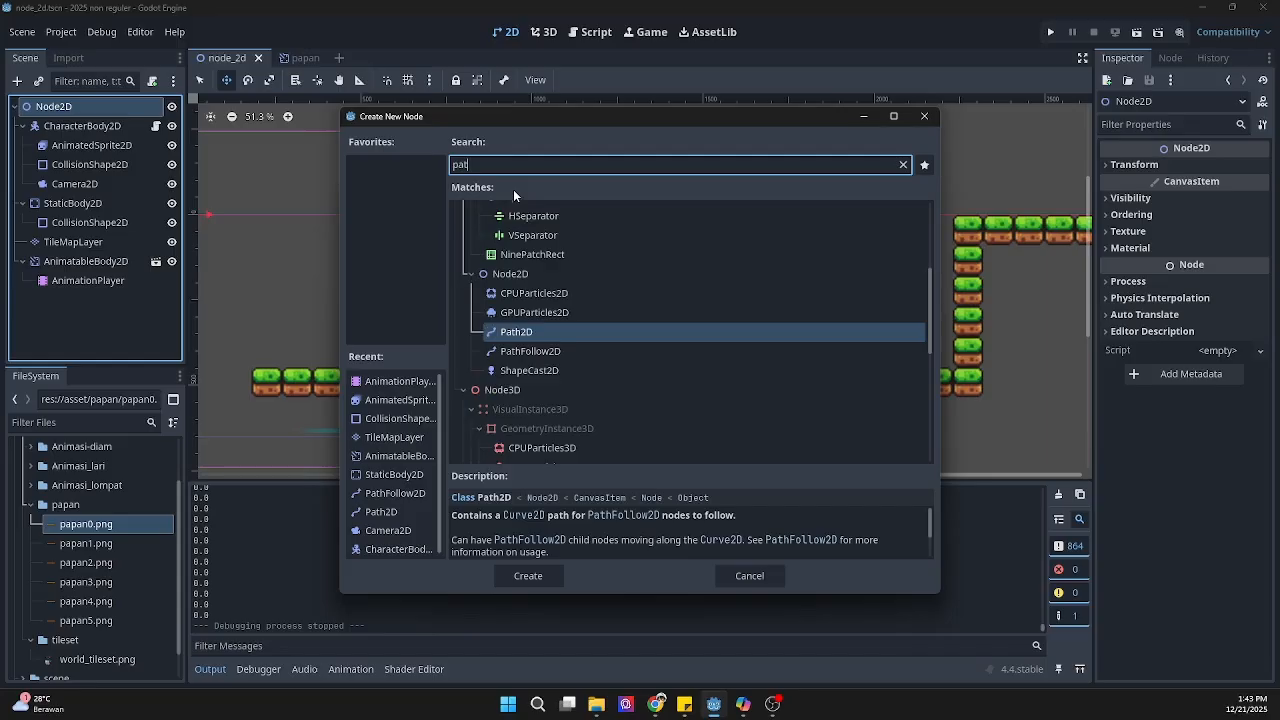
pyautogui.click(538, 335)
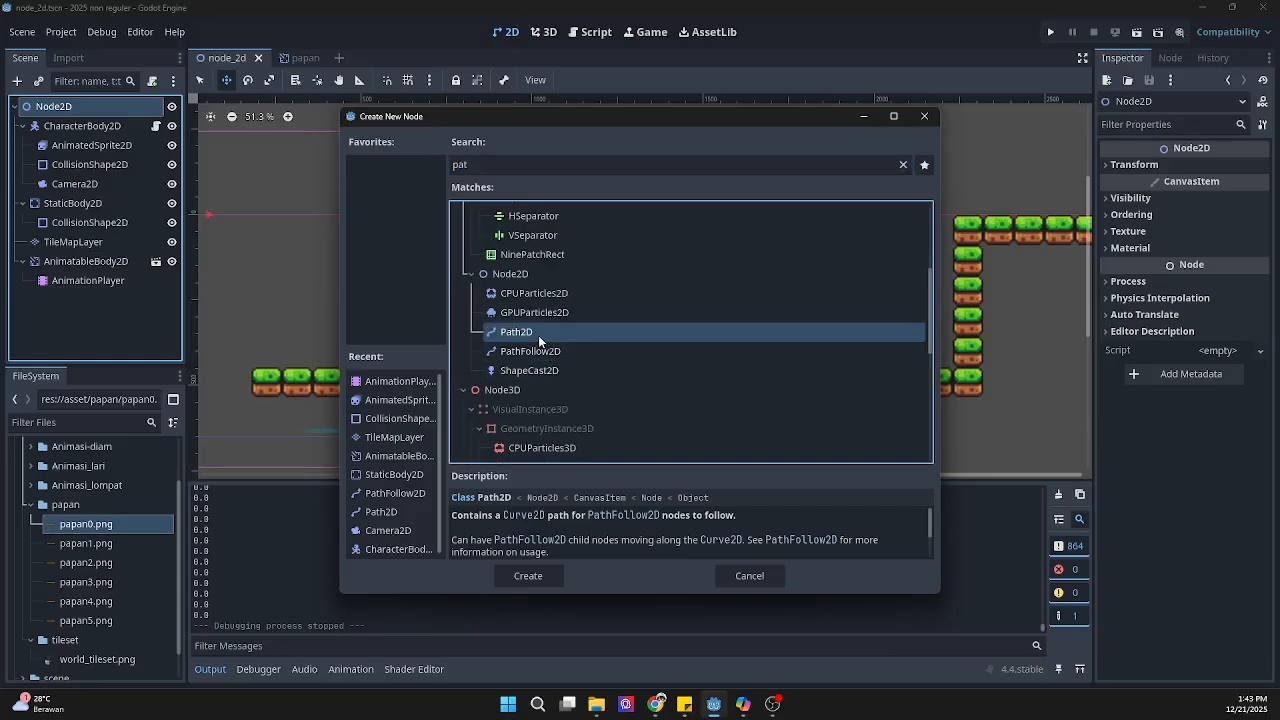
pyautogui.click(528, 575)
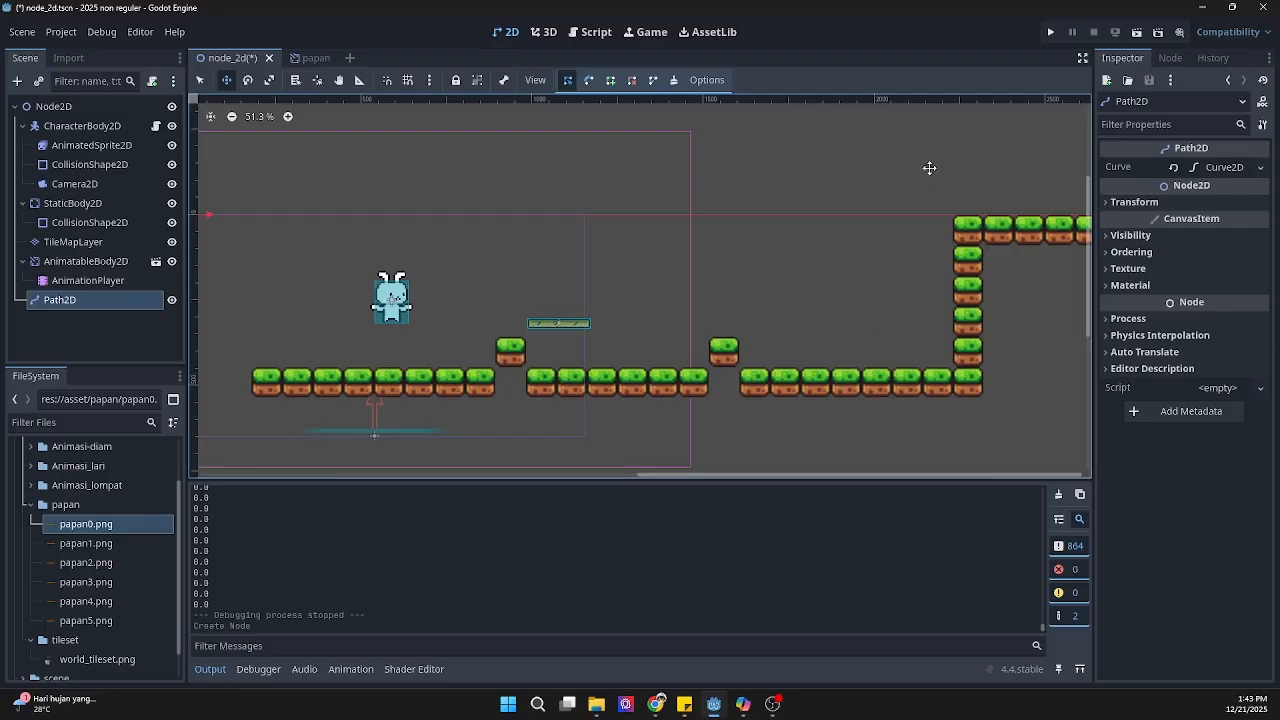
# Step: Place five curve points for the Path2D in the open area beside the tall grass-block column, running counterclockwise from the lowest point
pyautogui.click(587, 84)
pyautogui.click(833, 331)
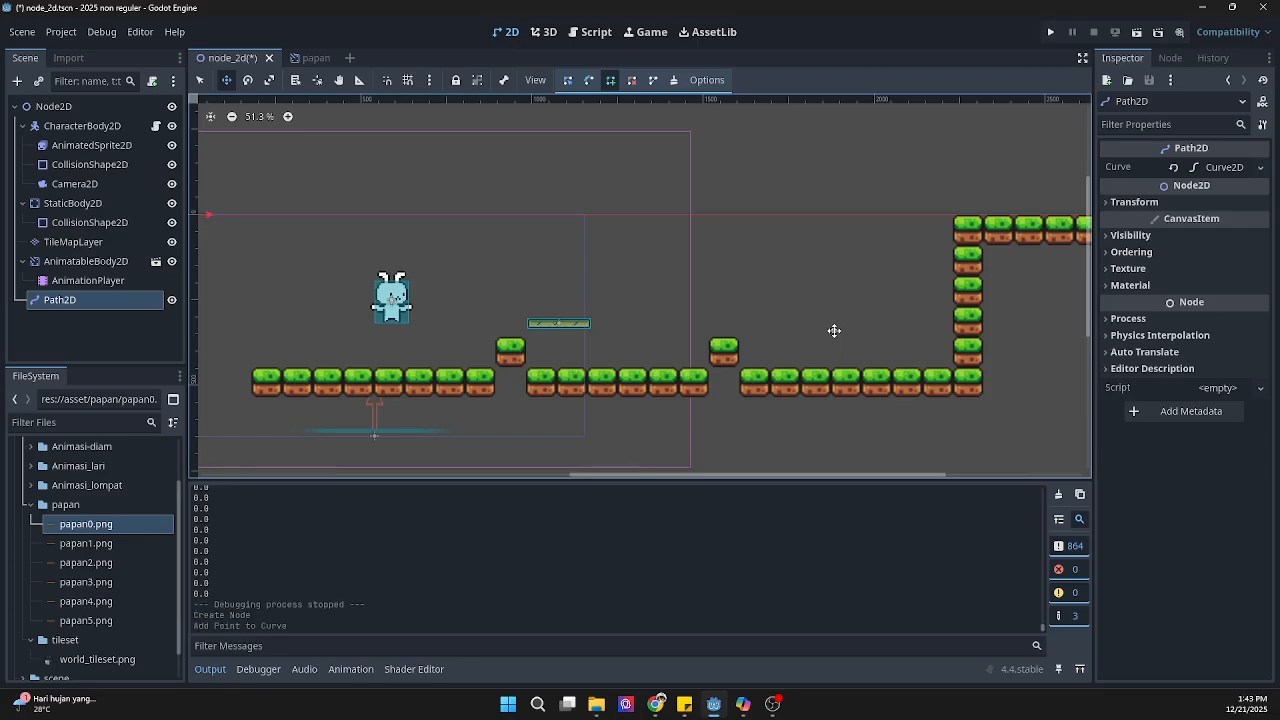
pyautogui.click(930, 214)
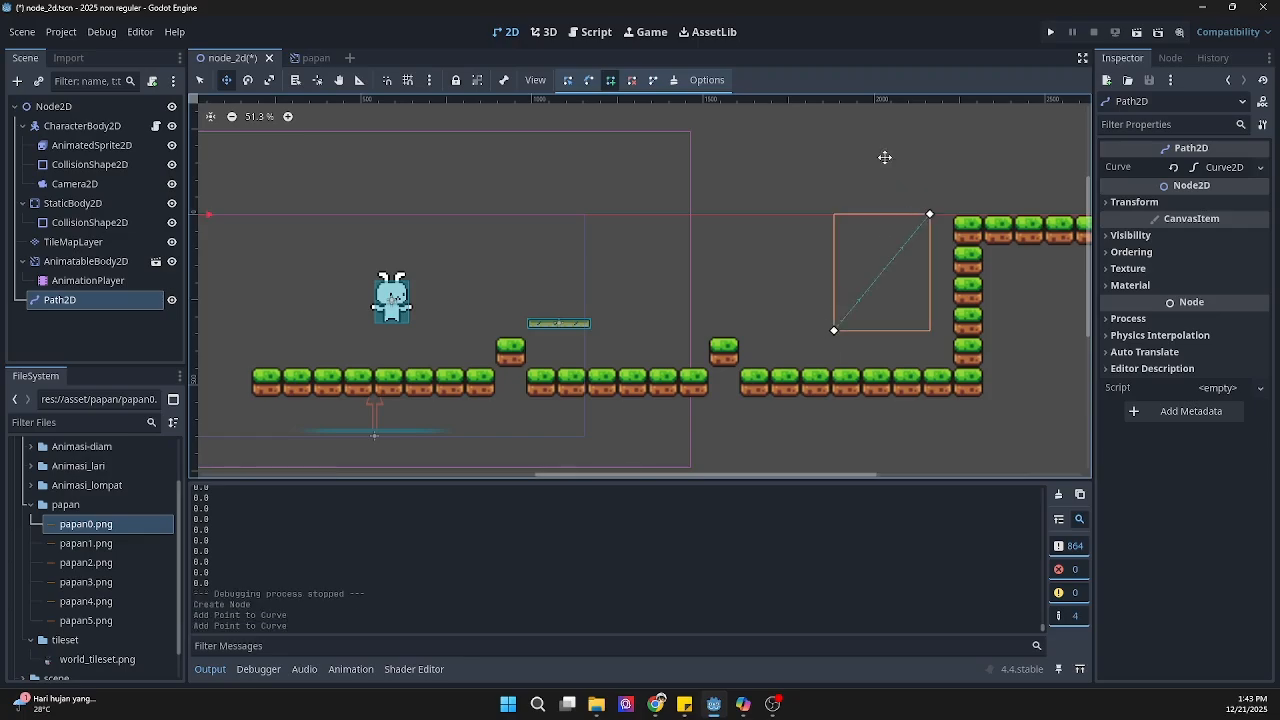
pyautogui.click(828, 129)
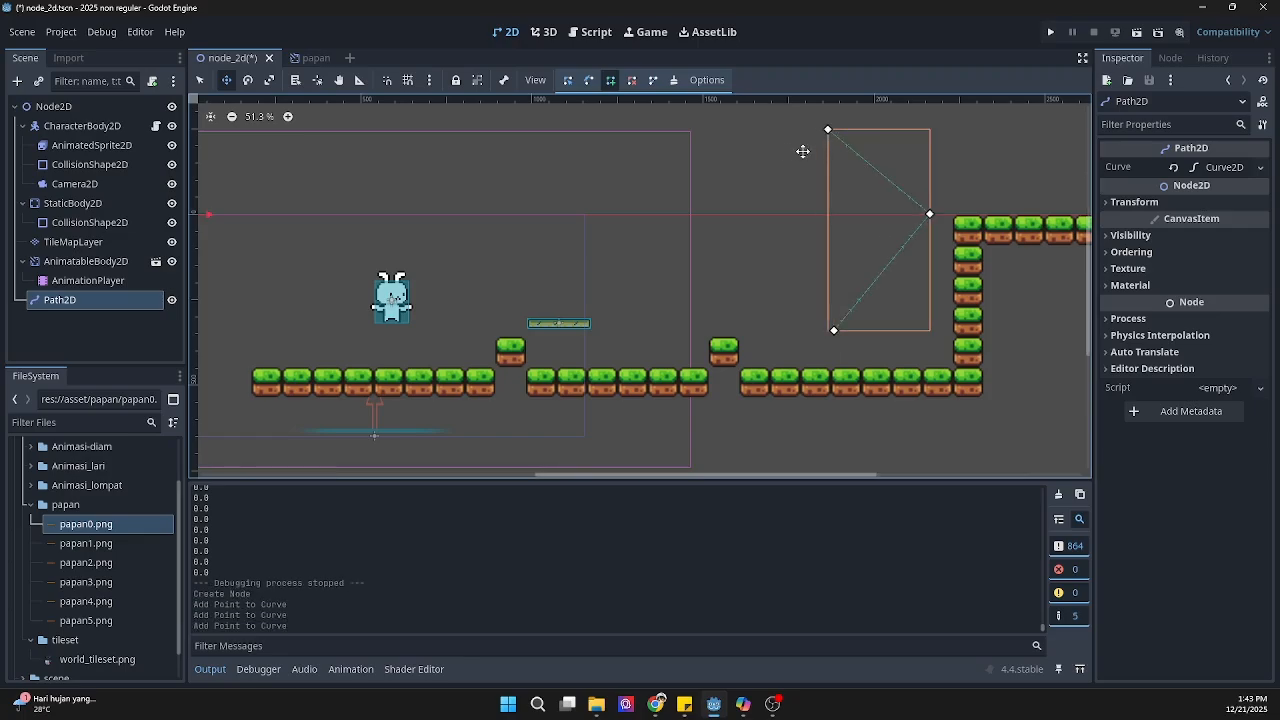
pyautogui.click(733, 129)
pyautogui.click(733, 217)
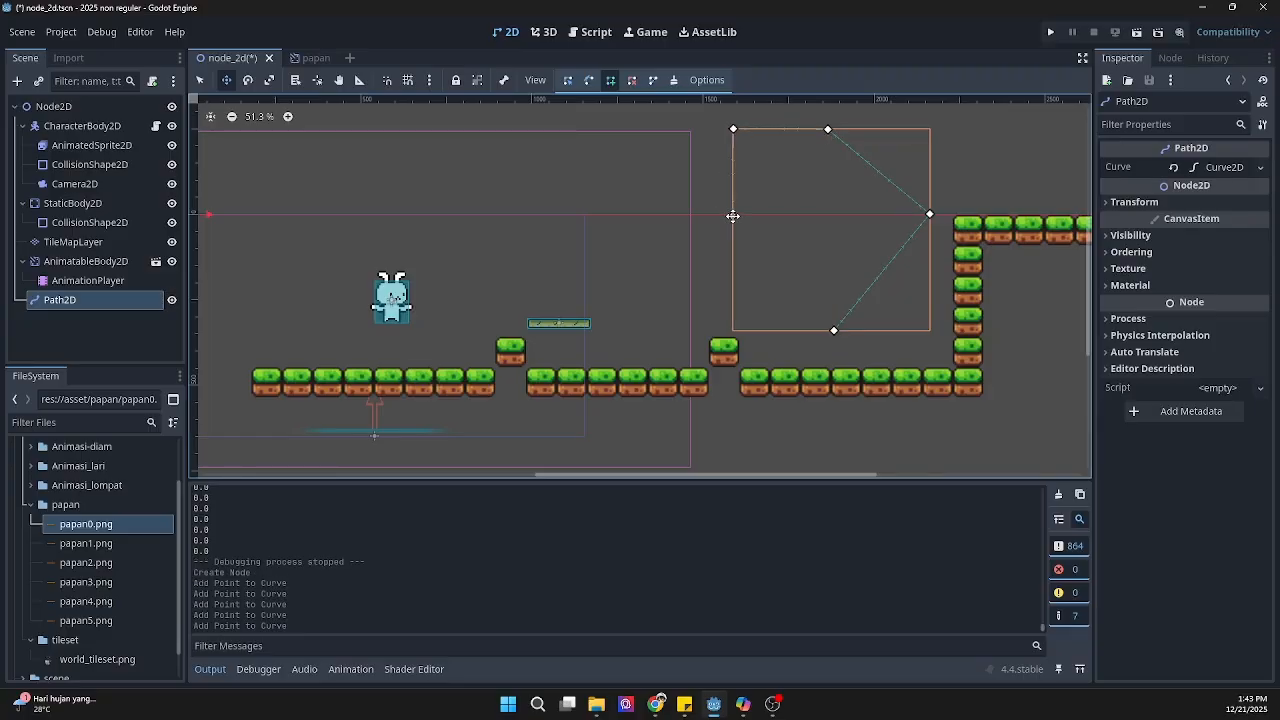
# Step: Try closing the path with an extra point on its start, deleting the upper-left corner point, and adding then removing an inner point
pyautogui.click(835, 331)
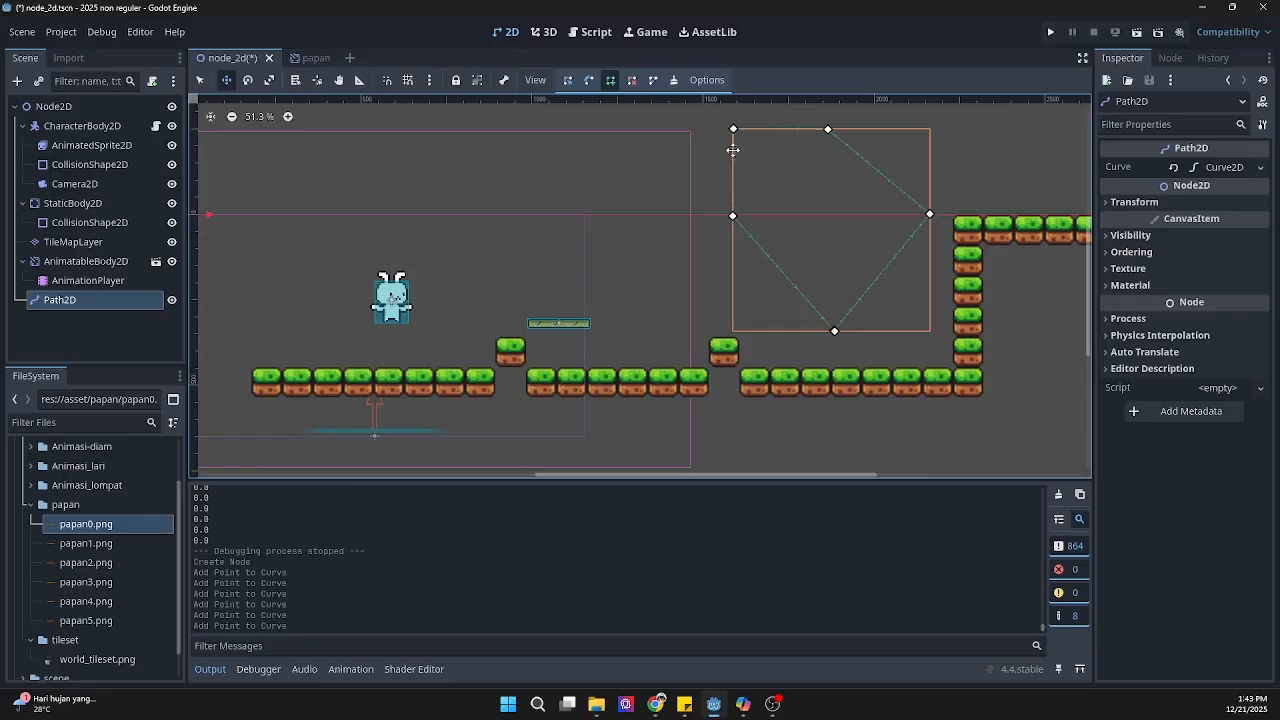
pyautogui.click(633, 82)
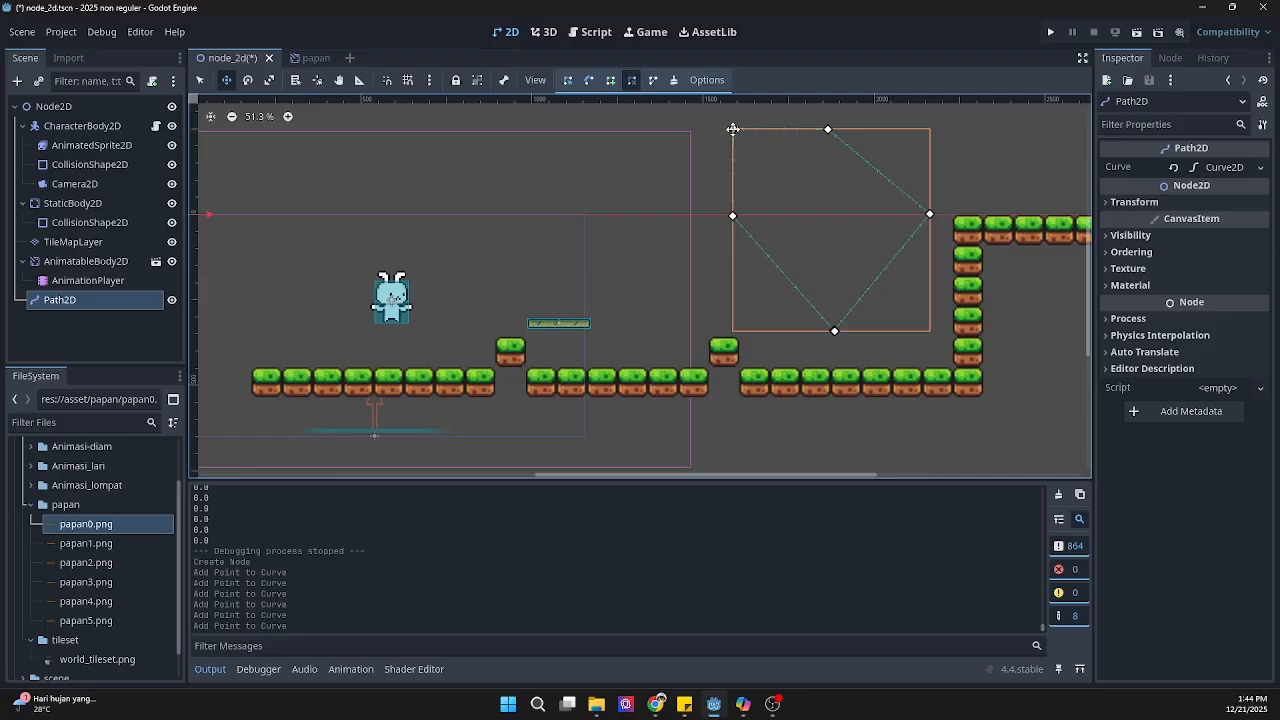
pyautogui.click(735, 129)
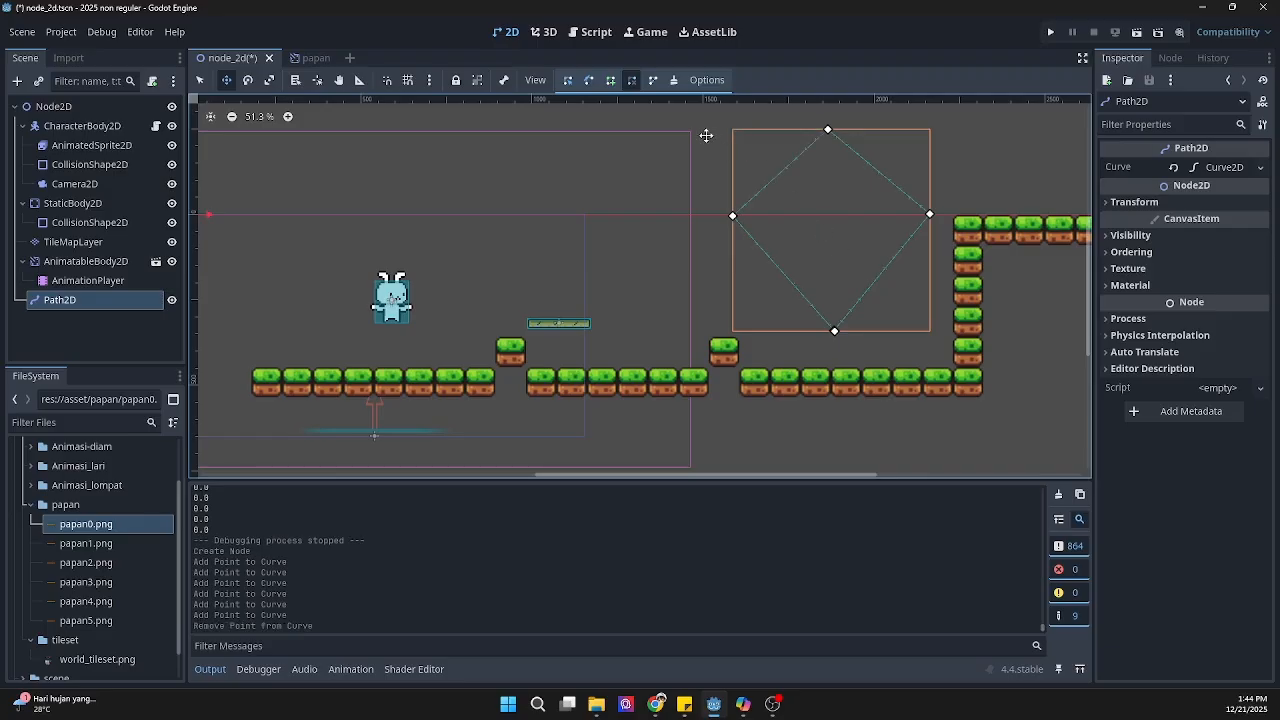
pyautogui.click(611, 82)
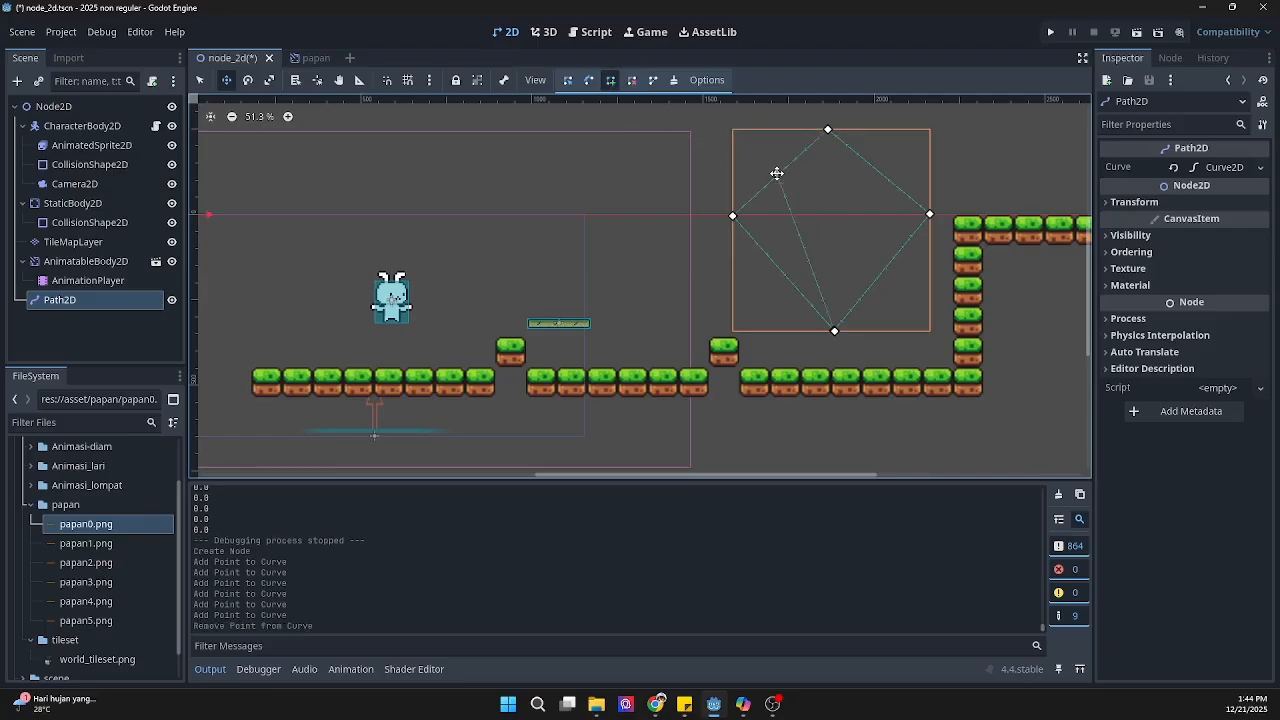
pyautogui.click(815, 215)
pyautogui.rightClick(815, 215)
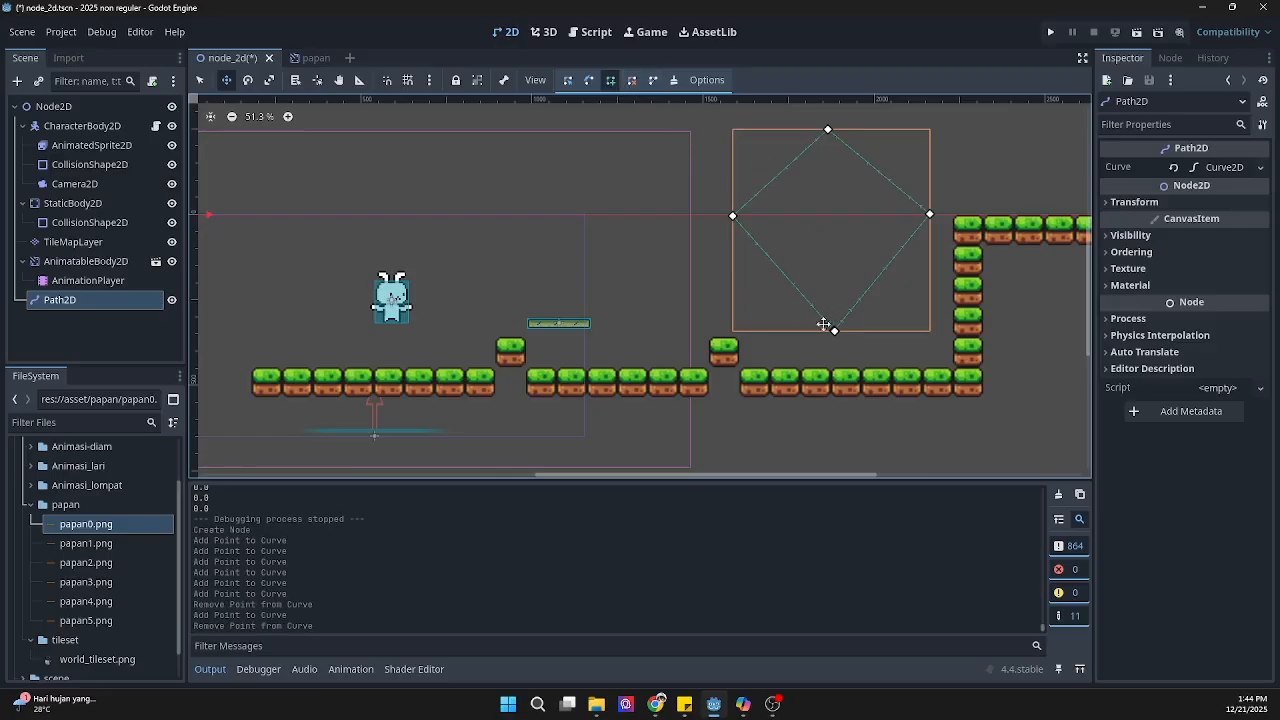
# Step: Undo the point edits back to the open five-point path, including a second attempt at placing a closing point
pyautogui.hotkey('ctrl', 'z')
pyautogui.hotkey('ctrl', 'z')
pyautogui.hotkey('ctrl', 'z')
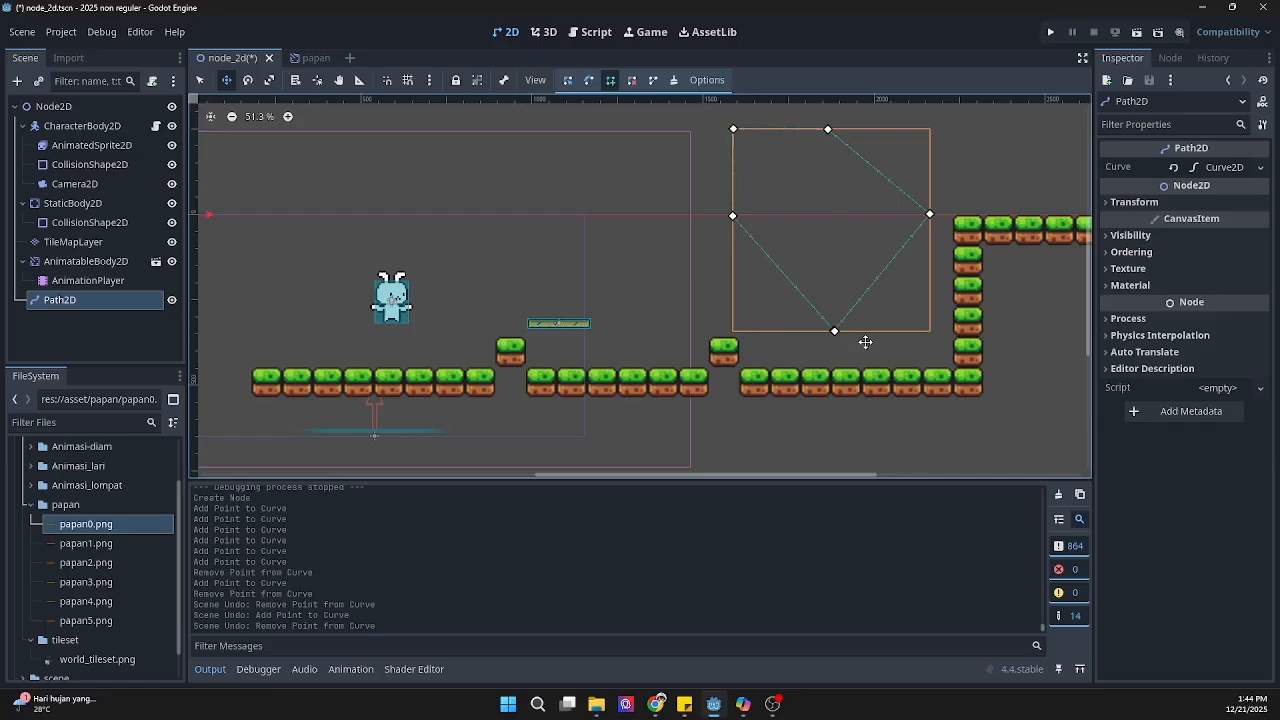
pyautogui.hotkey('ctrl', 'z')
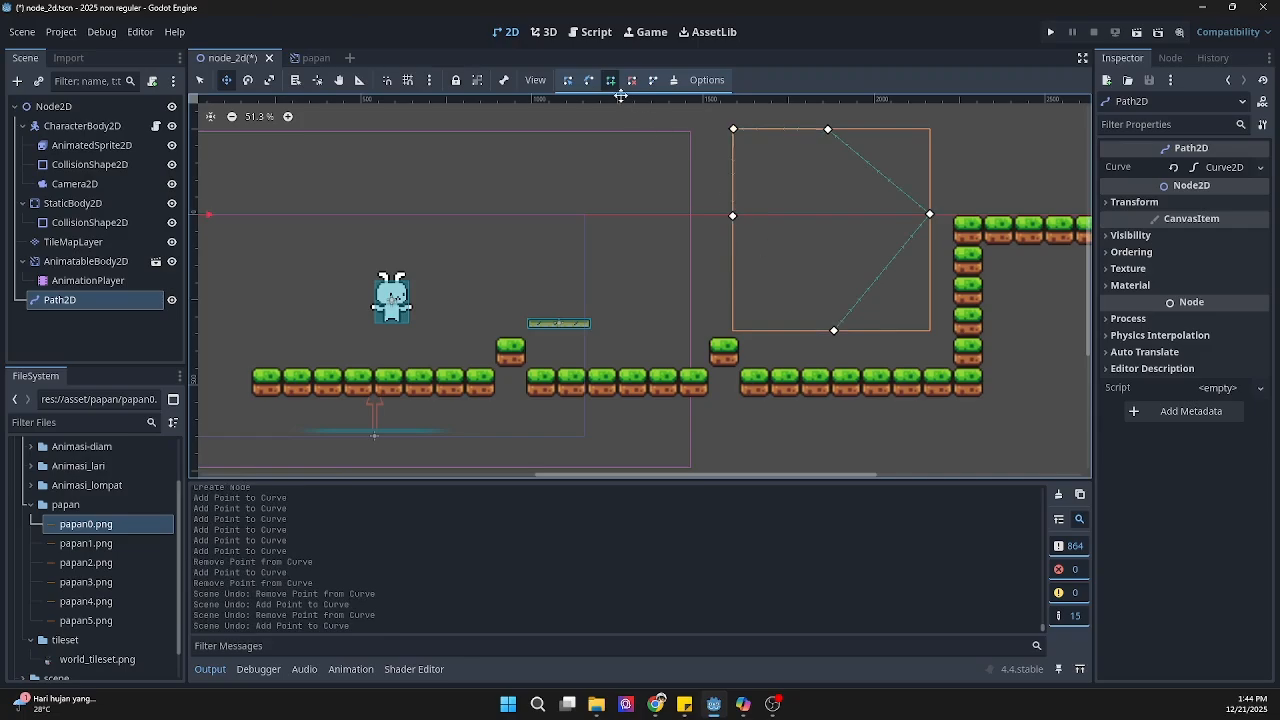
pyautogui.click(831, 331)
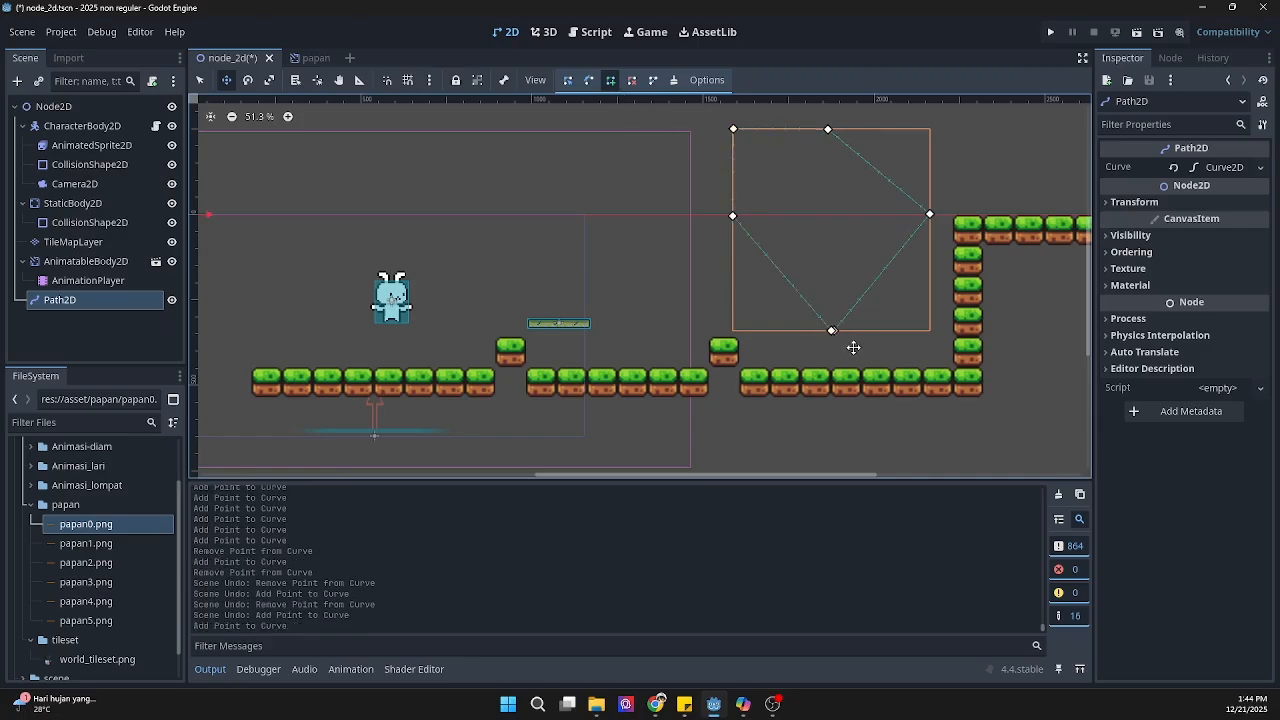
pyautogui.hotkey('ctrl', 'z')
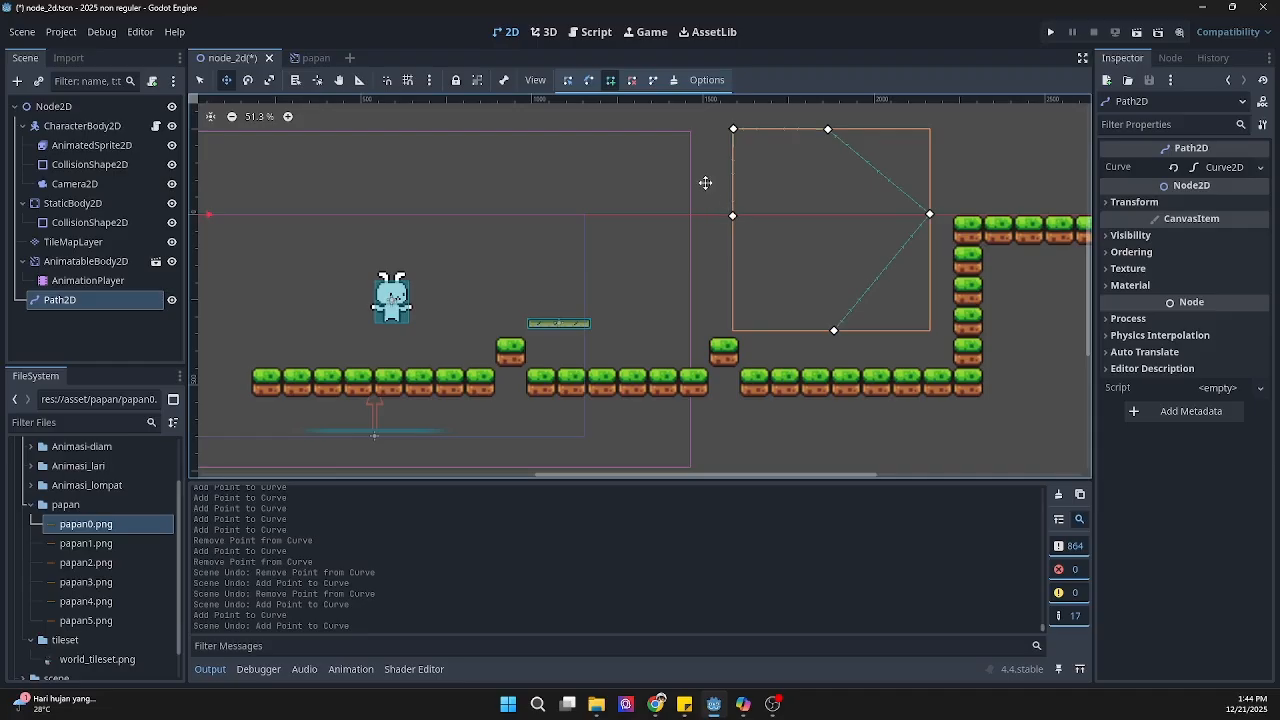
# Step: Close the Path2D's curve and delete its upper-left corner point to form a diamond-shaped loop
pyautogui.click(652, 81)
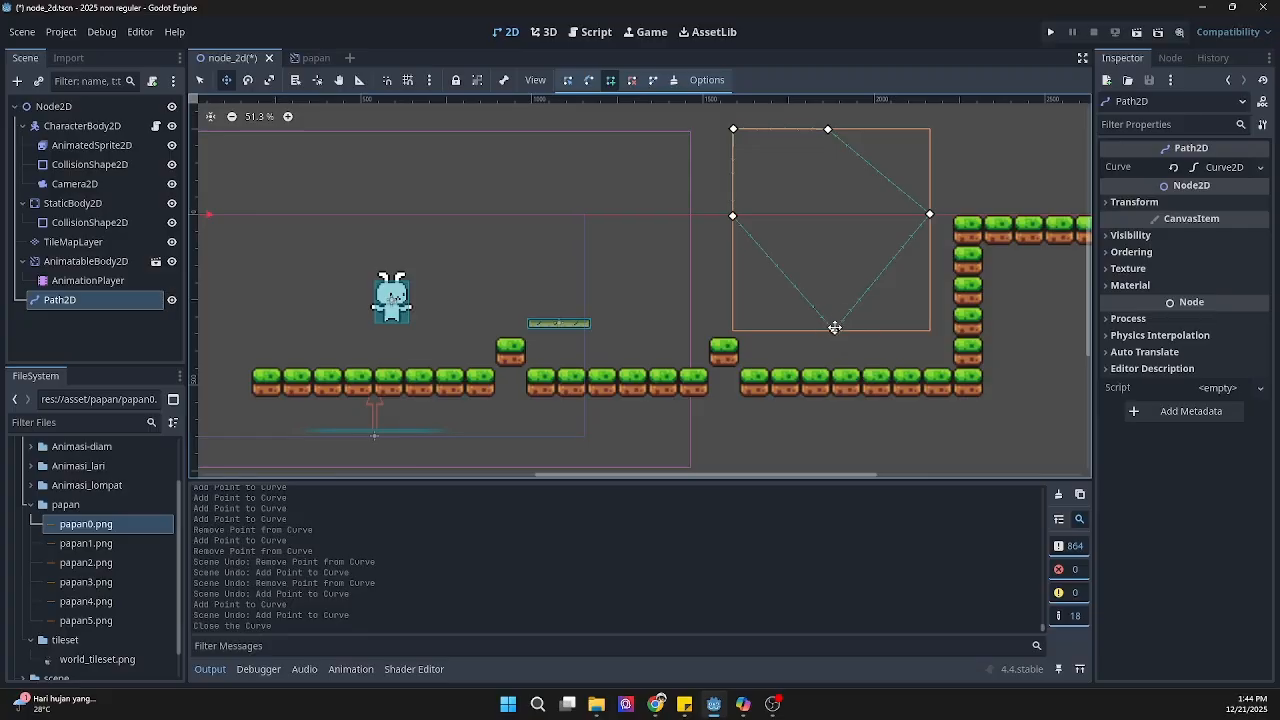
pyautogui.click(631, 80)
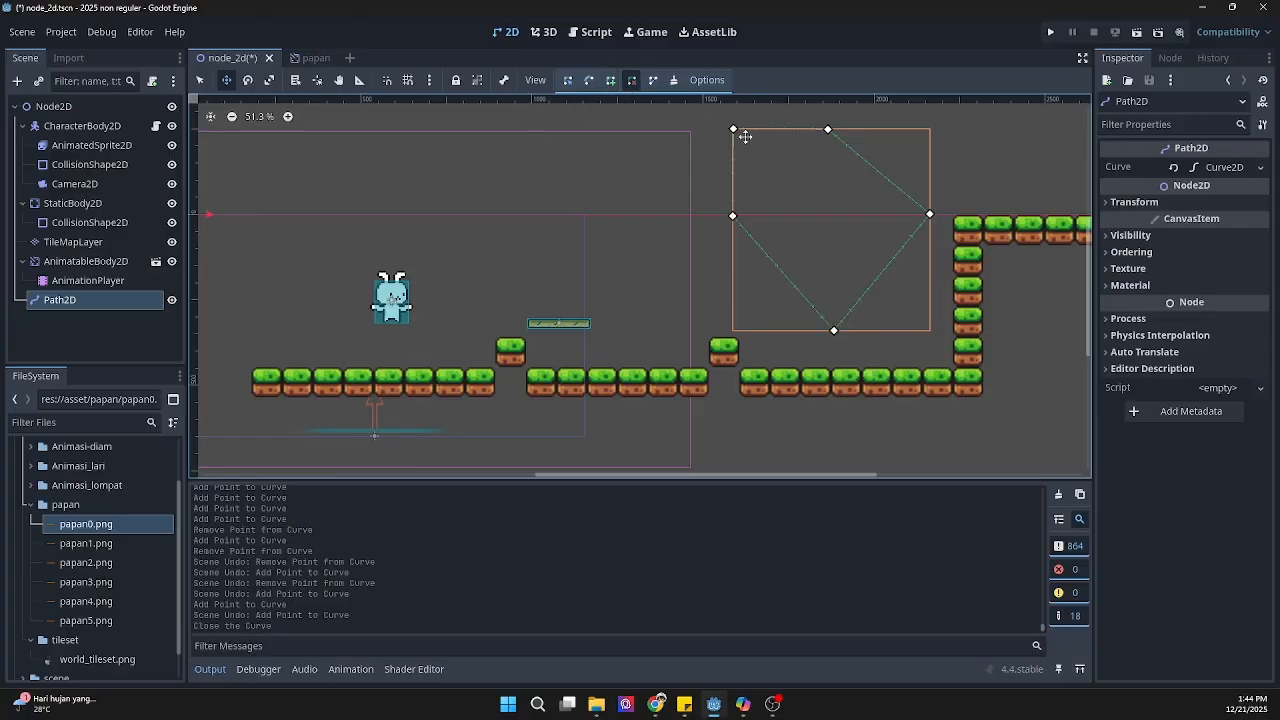
pyautogui.click(733, 129)
pyautogui.click(612, 85)
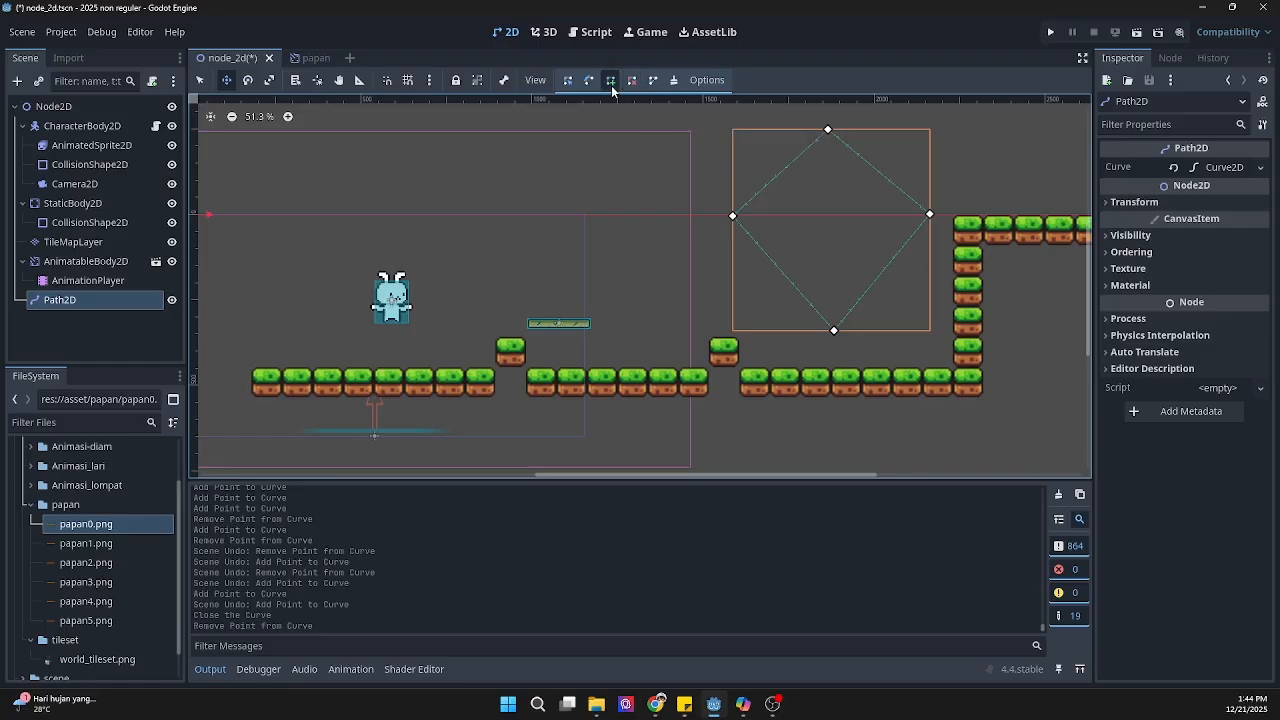
# Step: Try adding an extra point inside the closed loop and splitting two of its edges, undoing each change
pyautogui.click(901, 287)
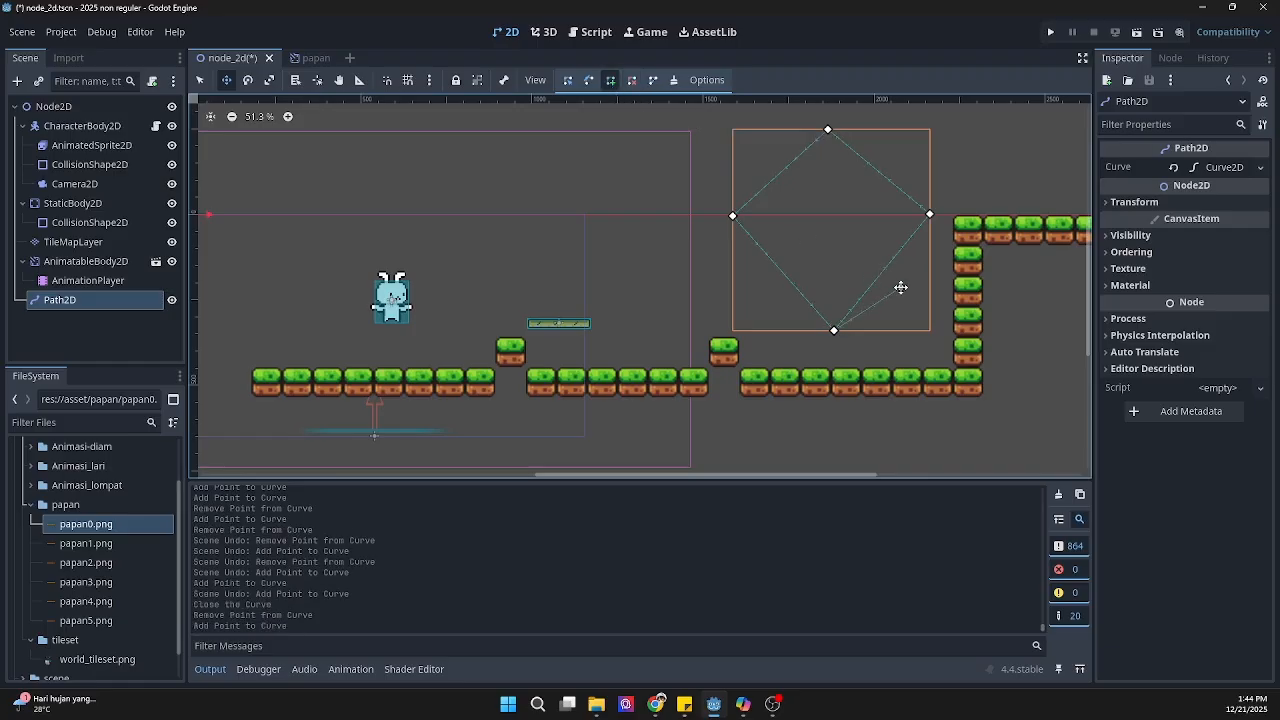
pyautogui.hotkey('ctrl', 'z')
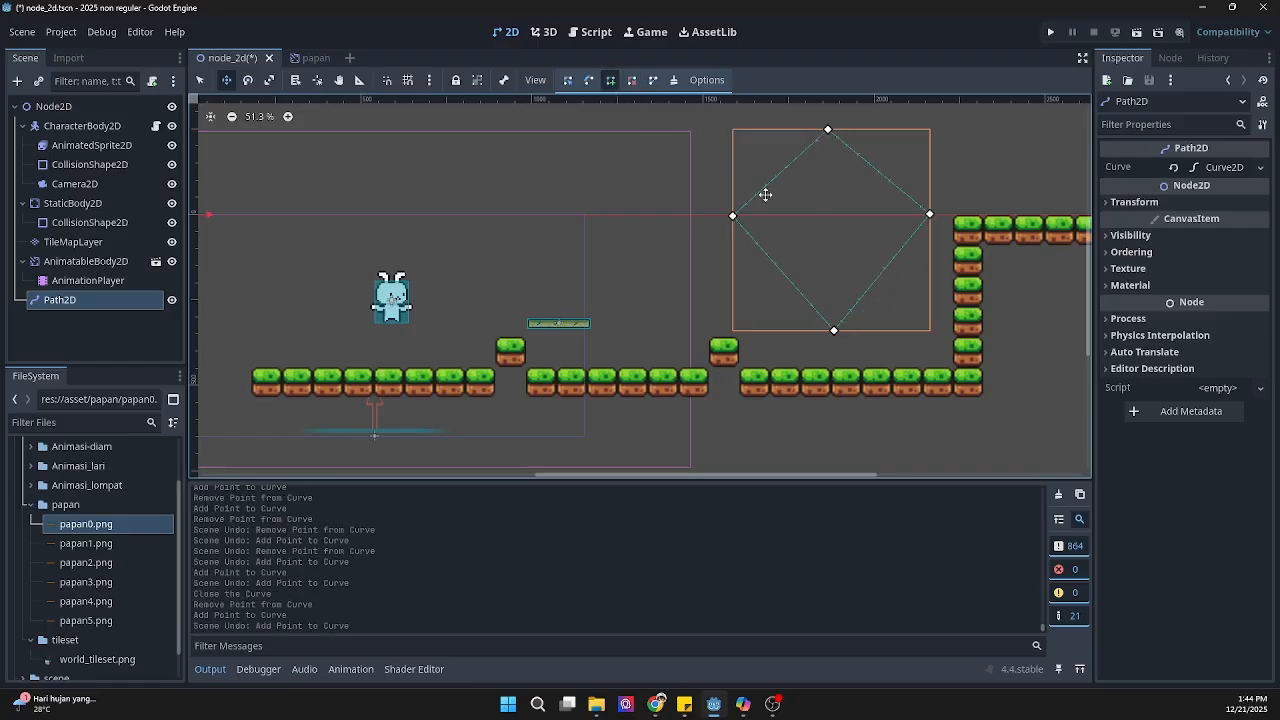
pyautogui.click(569, 83)
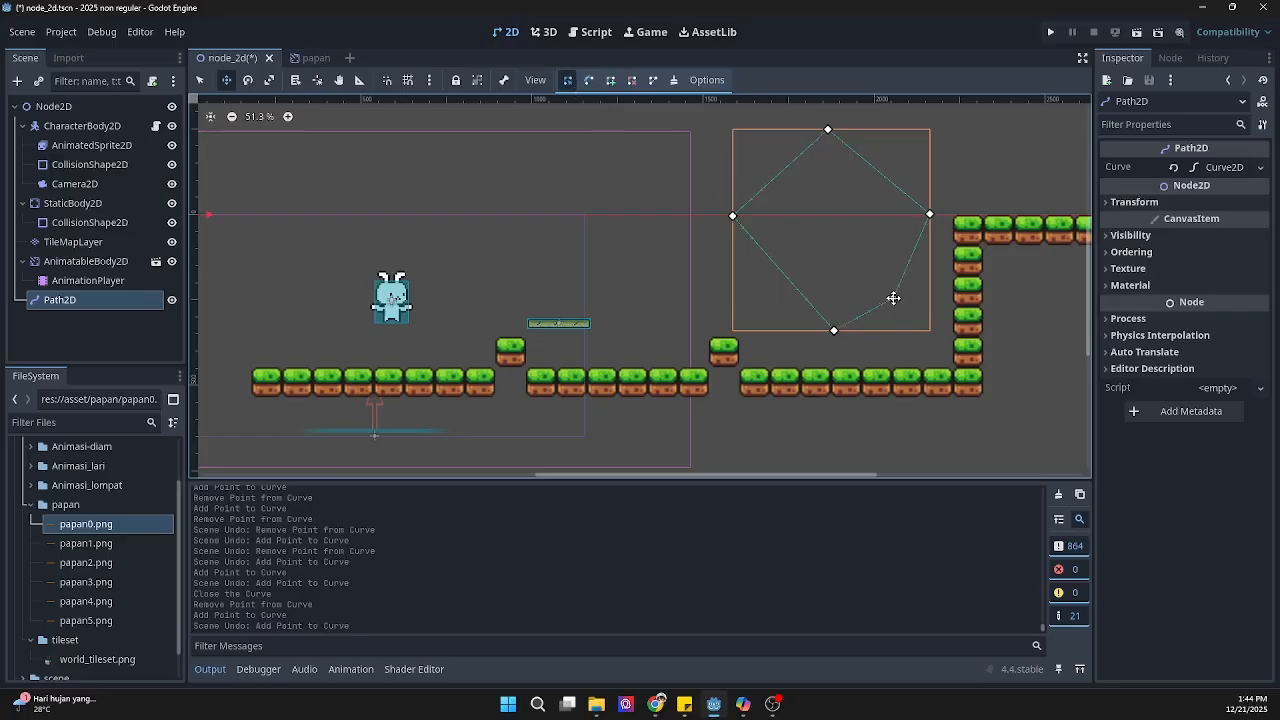
pyautogui.click(870, 271)
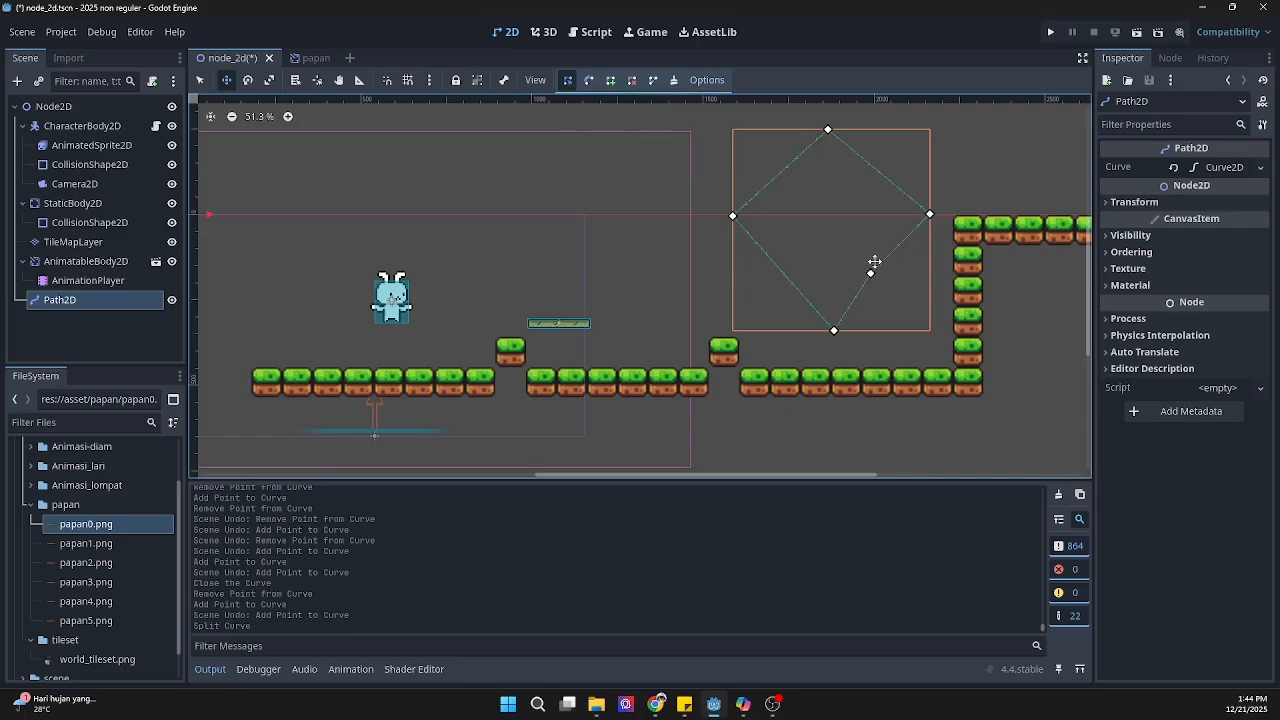
pyautogui.hotkey('ctrl', 'z')
pyautogui.moveTo(774, 181); pyautogui.dragTo(760, 148)
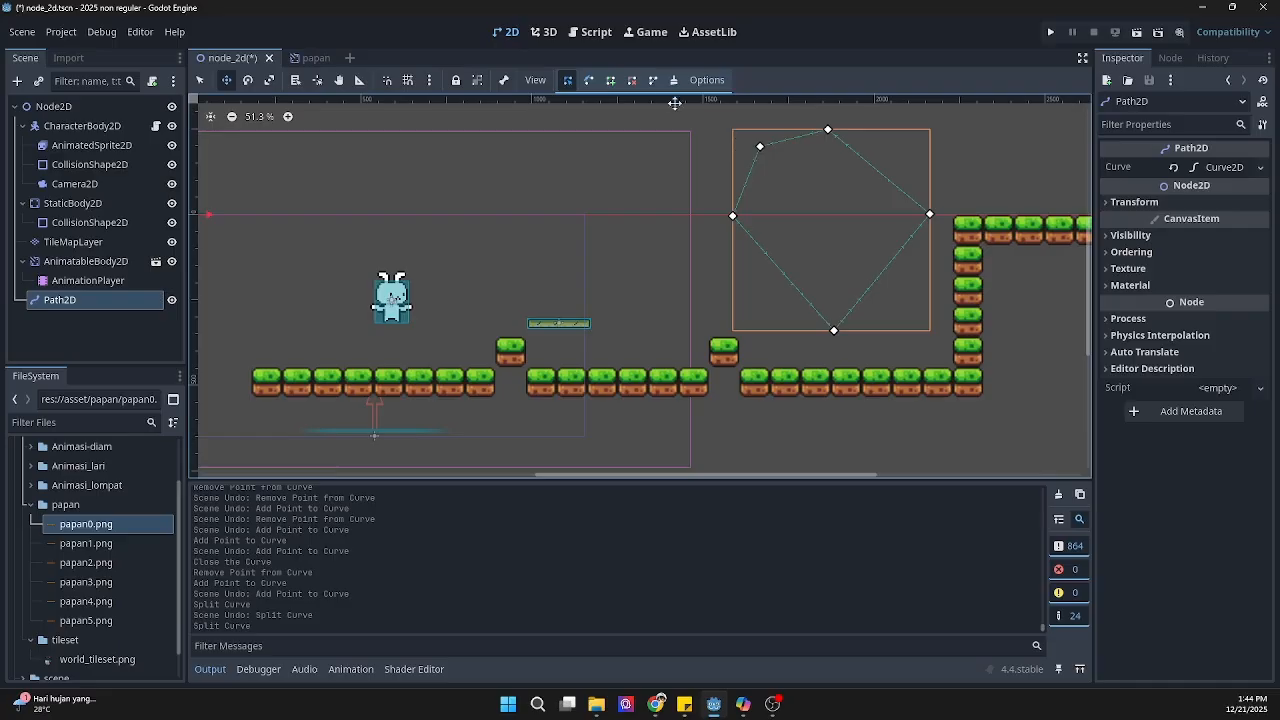
pyautogui.hotkey('ctrl', 'z')
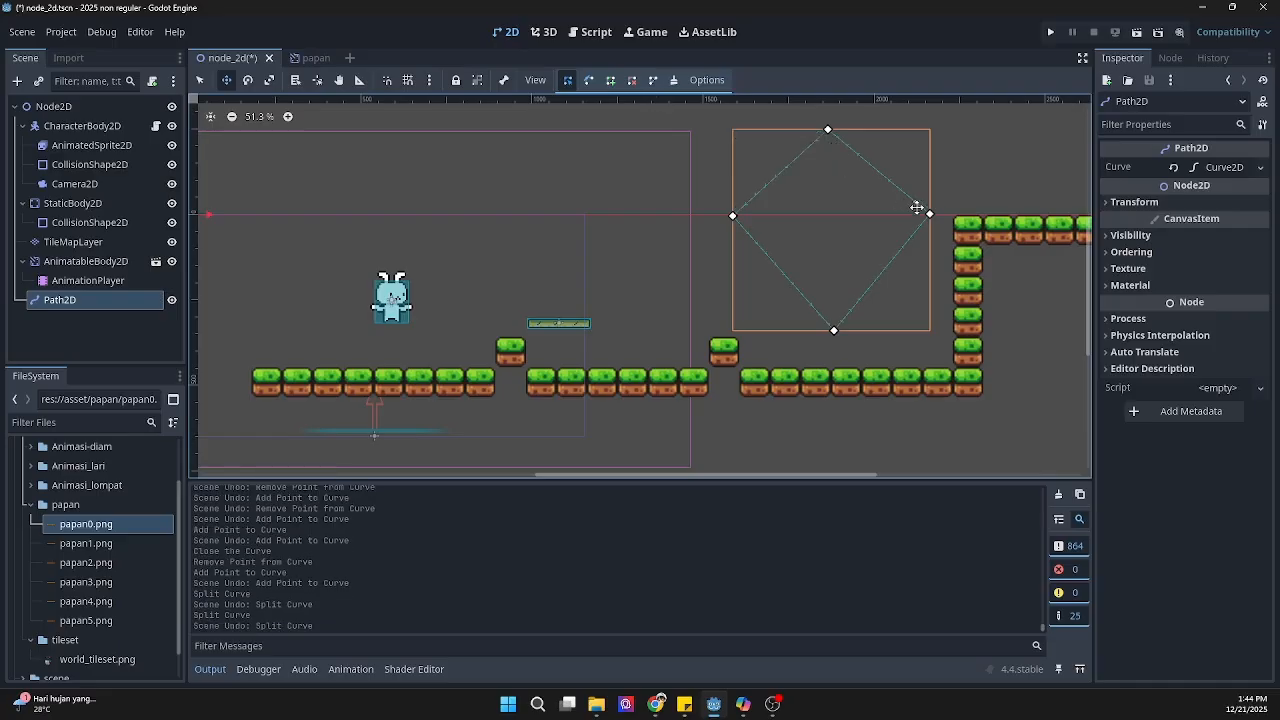
# Step: Move the loop's right corner point slightly inward, and try shifting the lowest point before undoing that shift
pyautogui.moveTo(932, 215); pyautogui.dragTo(918, 215)
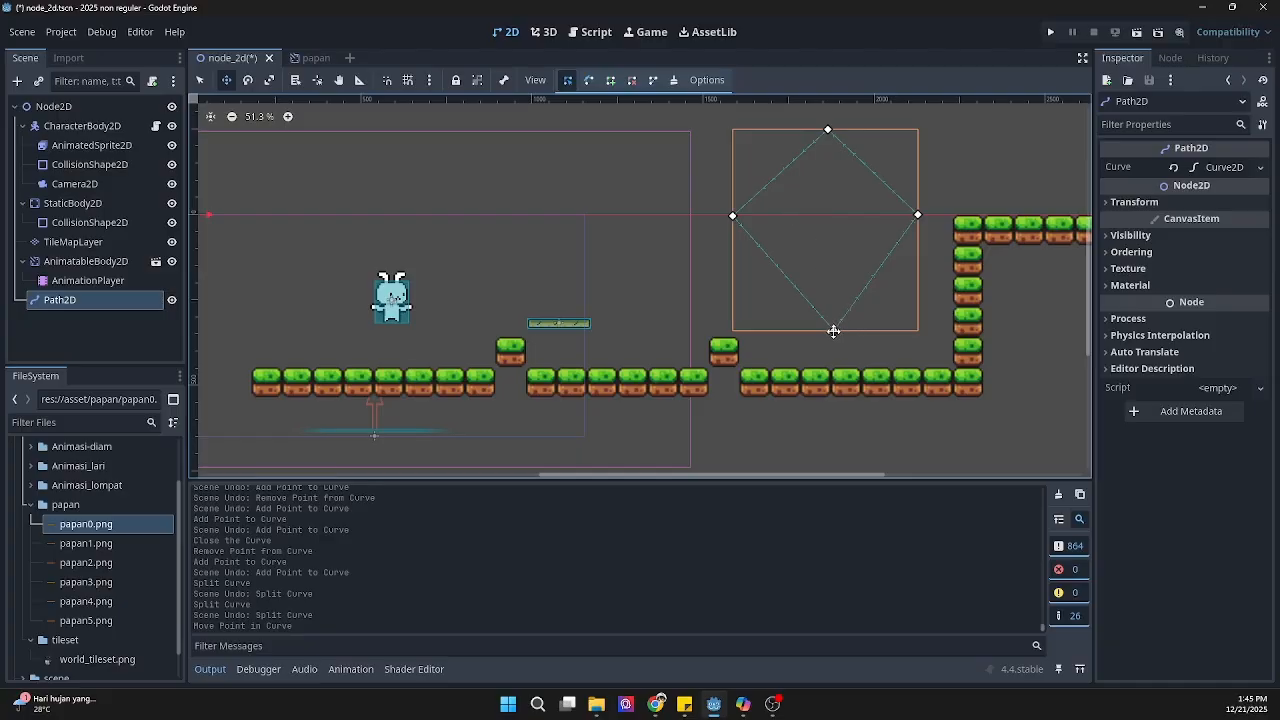
pyautogui.moveTo(834, 331); pyautogui.dragTo(844, 325)
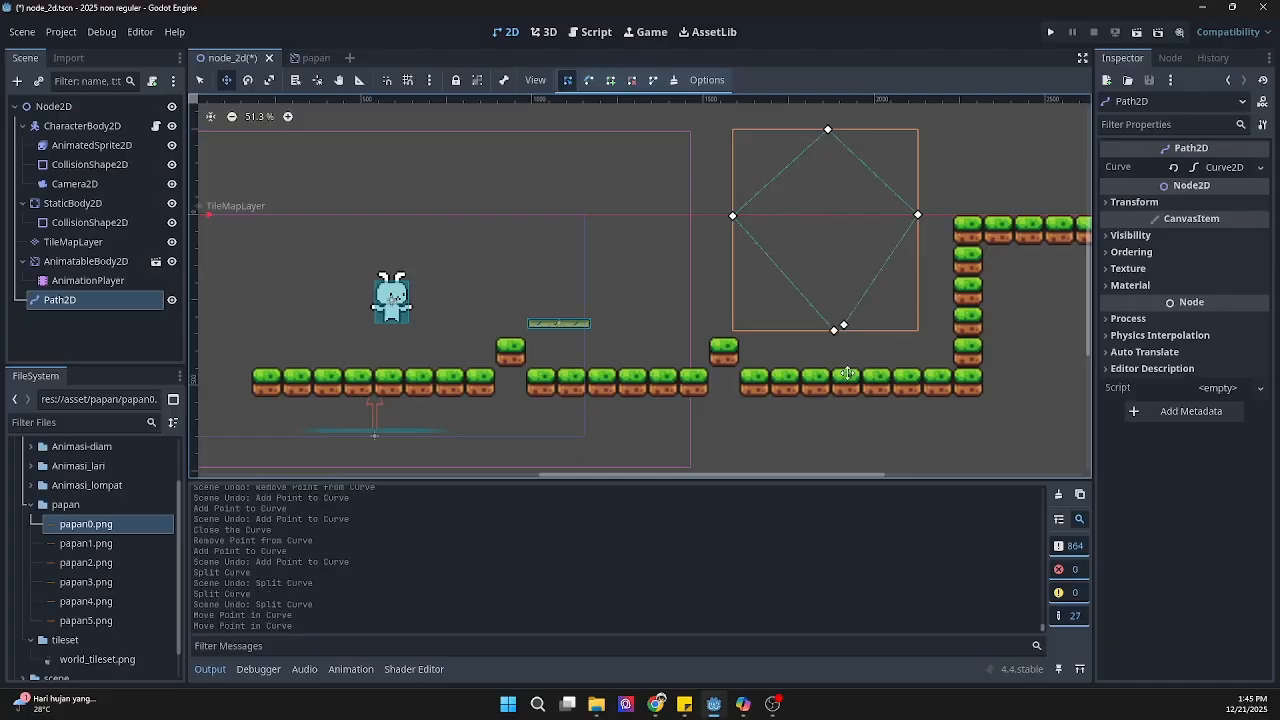
pyautogui.hotkey('ctrl', 'z')
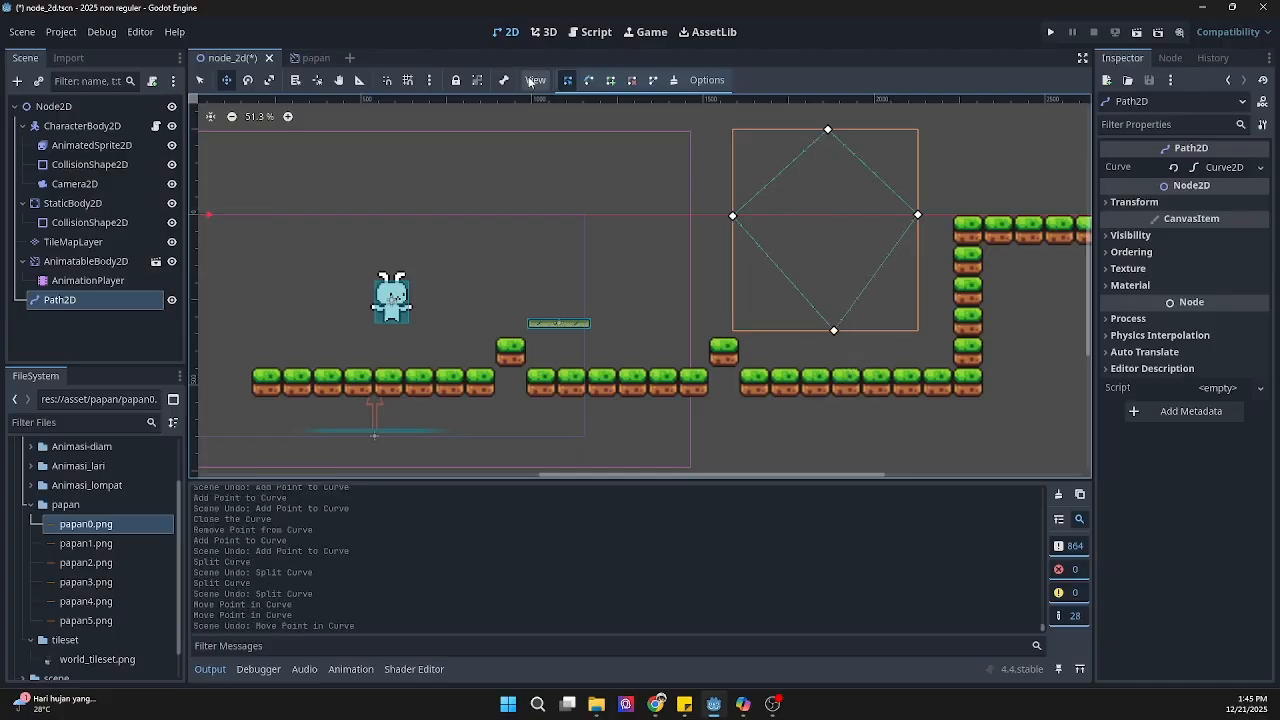
# Step: Round the loop with horizontal curve handles on the top point and near-vertical handles on both side points
pyautogui.click(587, 86)
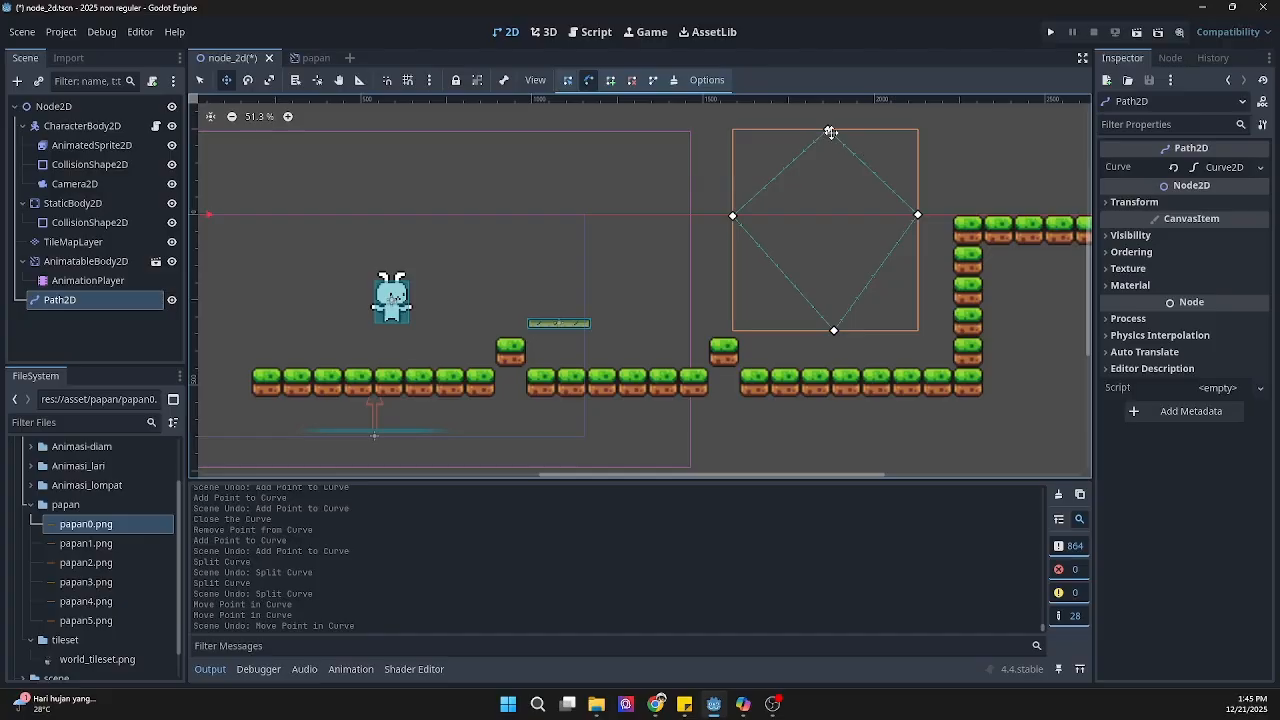
pyautogui.moveTo(829, 130); pyautogui.dragTo(768, 129)
pyautogui.keyDown('shift'); pyautogui.moveTo(734, 219); pyautogui.dragTo(738, 255); pyautogui.keyUp('shift')
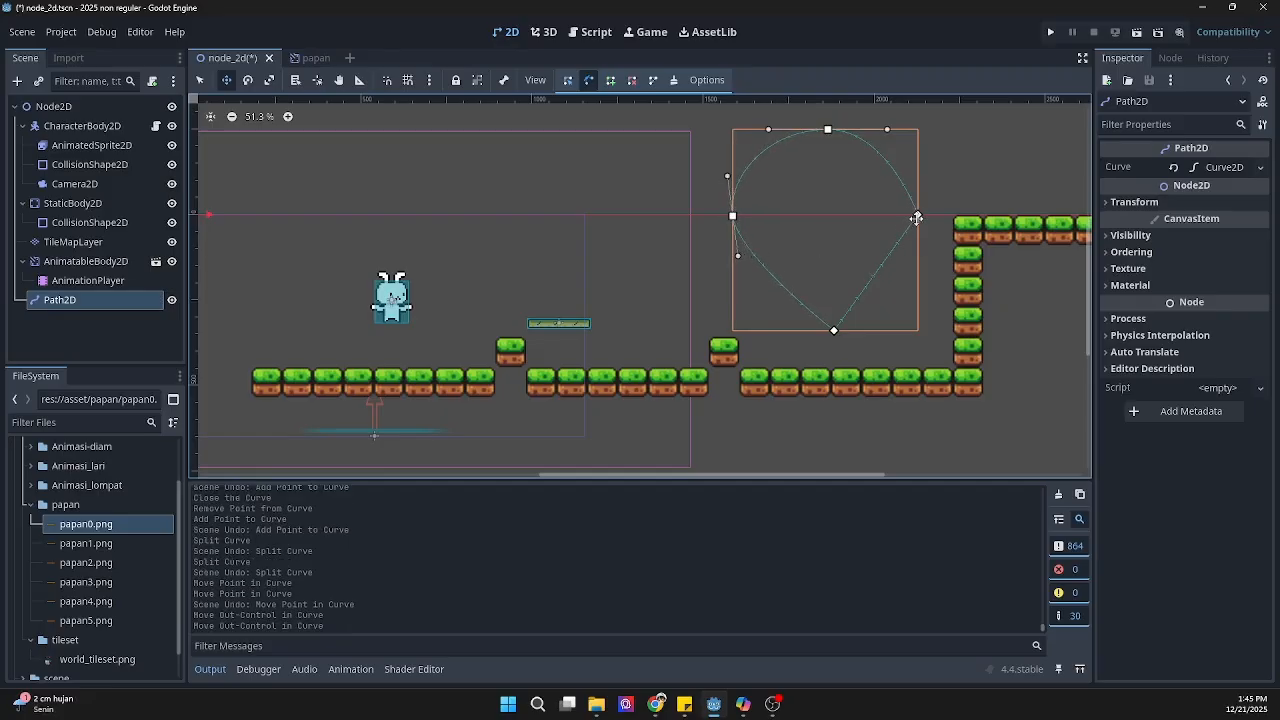
pyautogui.keyDown('shift'); pyautogui.moveTo(920, 219); pyautogui.dragTo(929, 176); pyautogui.keyUp('shift')
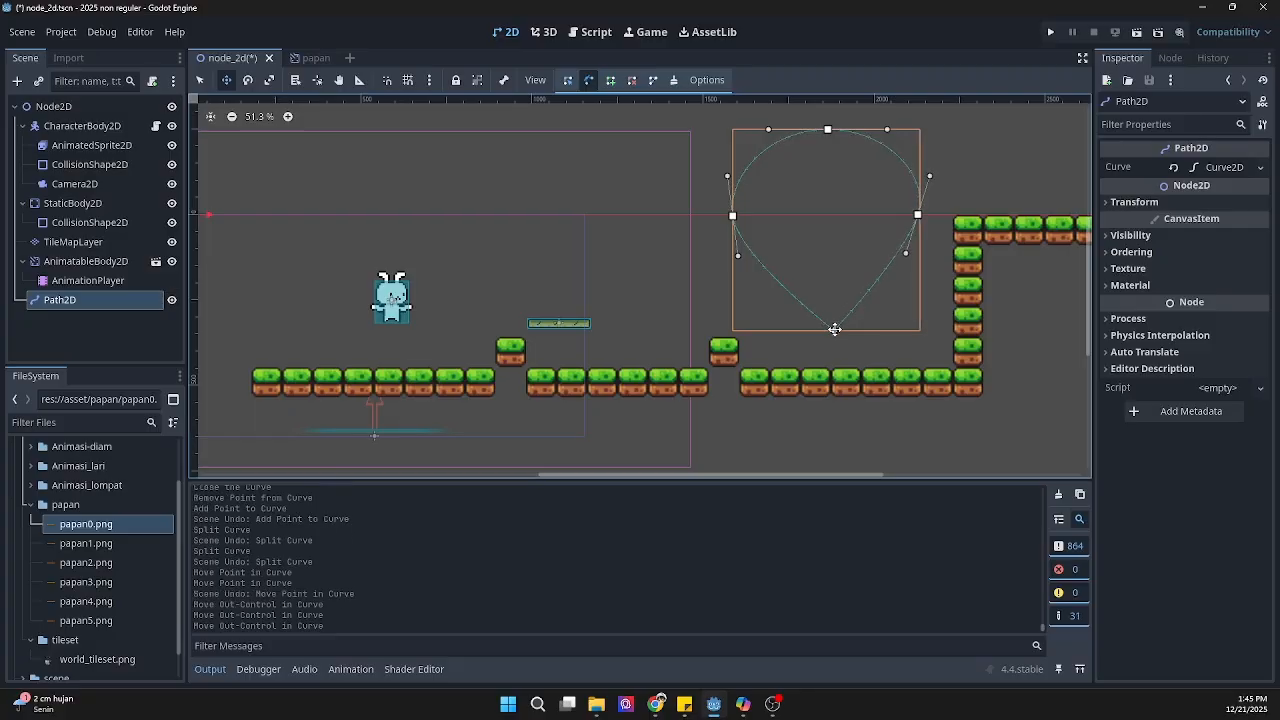
pyautogui.keyDown('shift'); pyautogui.moveTo(835, 331); pyautogui.dragTo(877, 335); pyautogui.keyUp('shift')
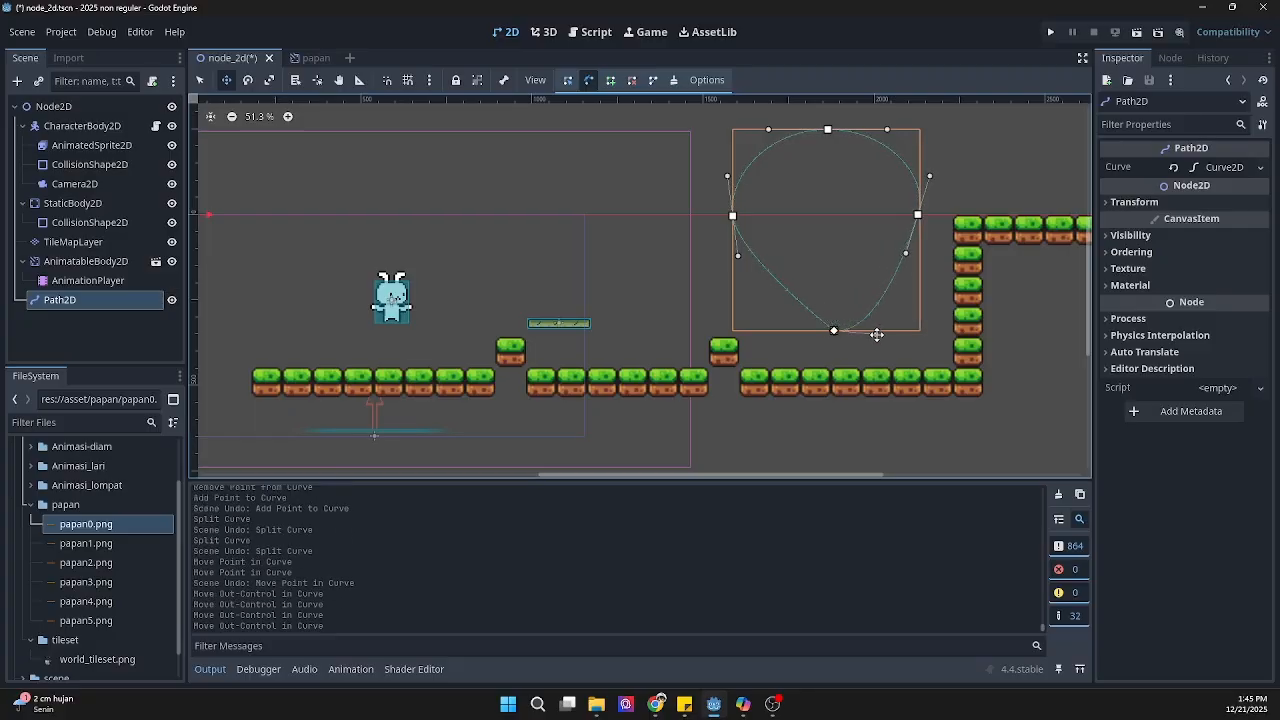
pyautogui.hotkey('ctrl', 'z')
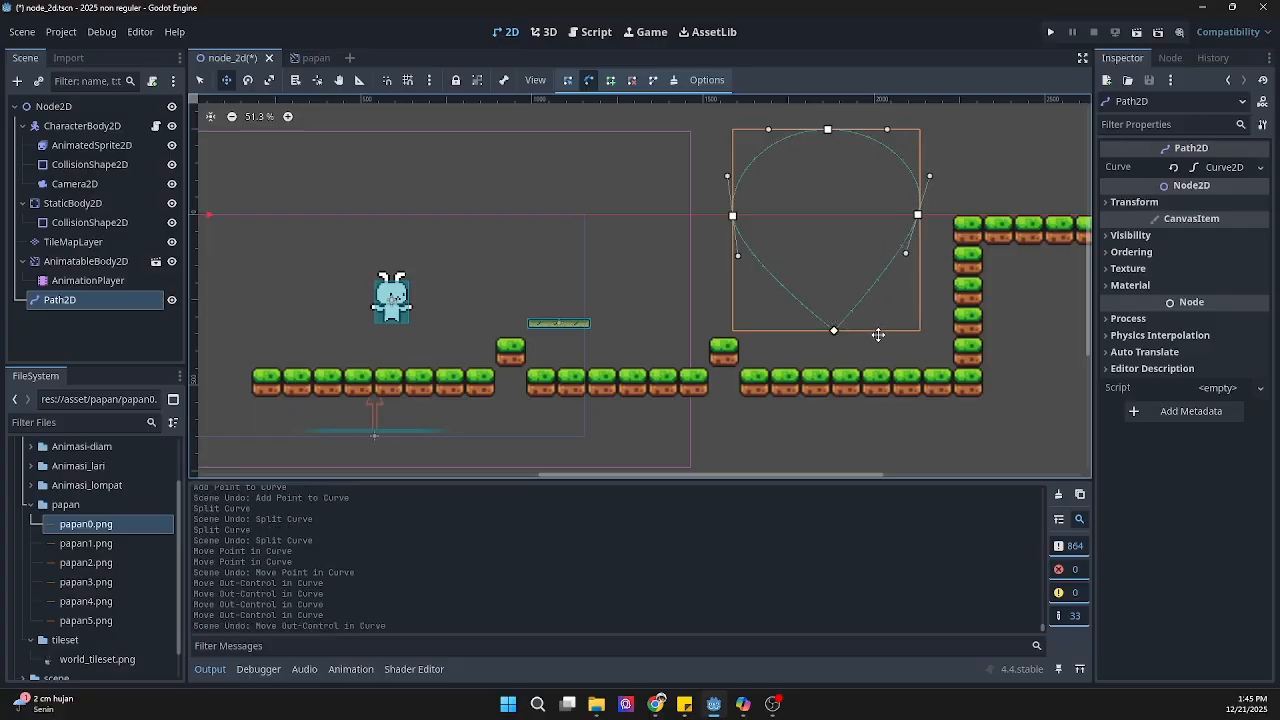
# Step: Delete the duplicate closing point at the loop's lowest corner, close the curve again, and pull horizontal handles from the lowest point
pyautogui.click(631, 80)
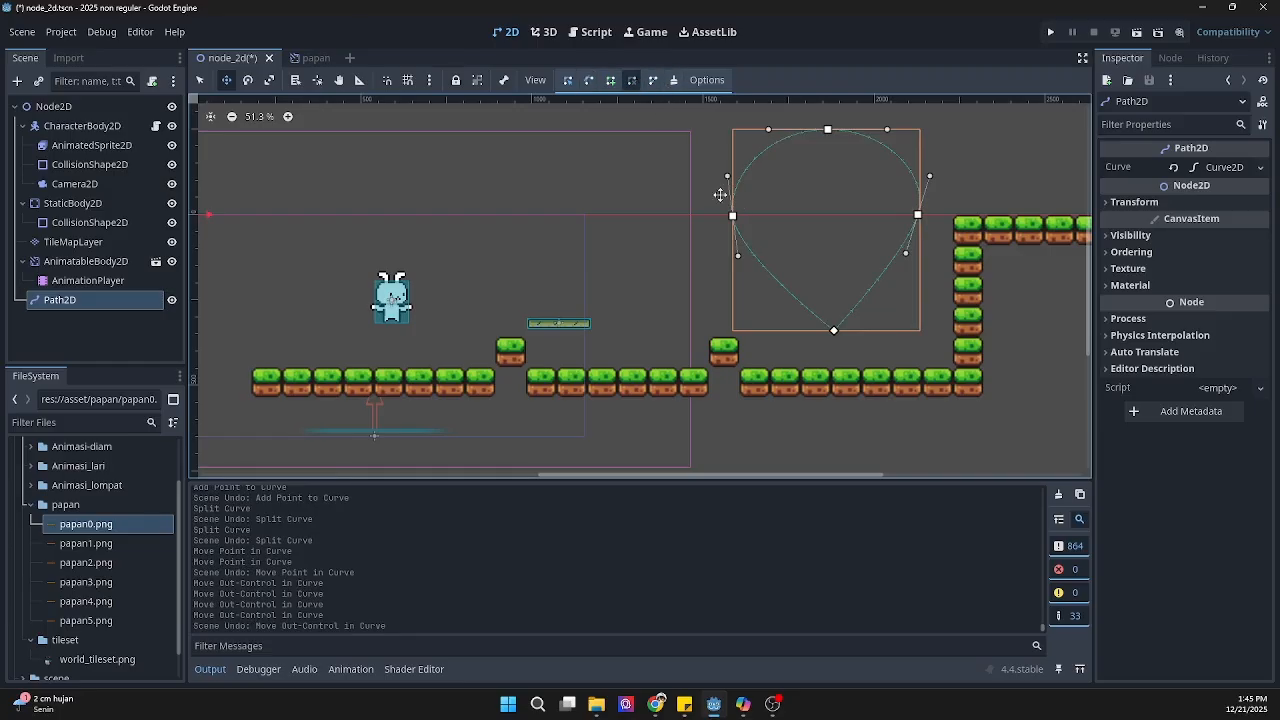
pyautogui.click(835, 327)
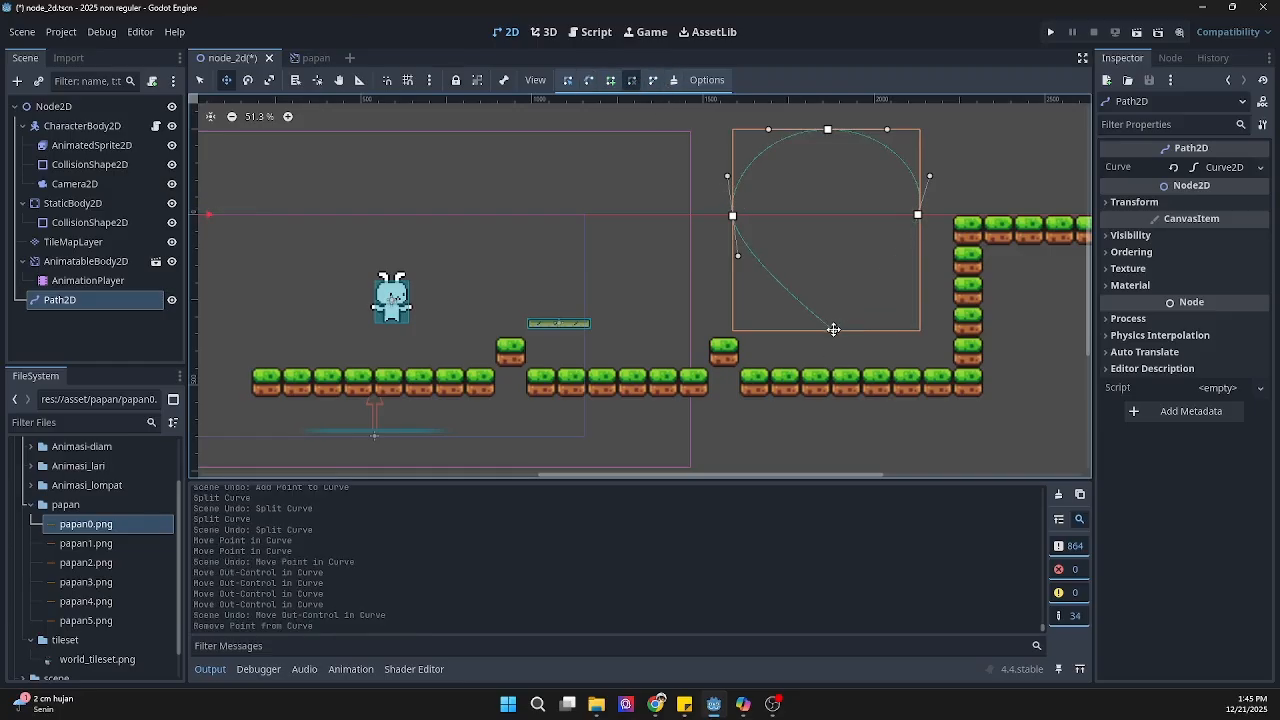
pyautogui.click(652, 80)
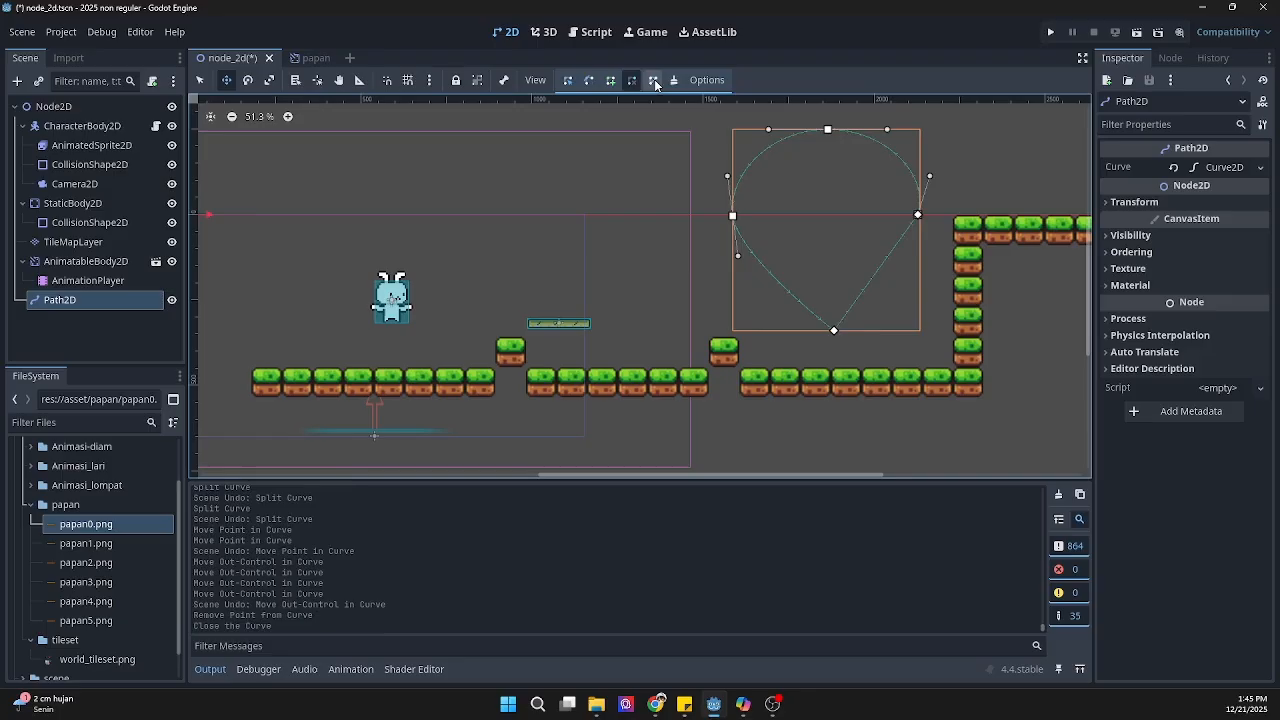
pyautogui.click(589, 80)
pyautogui.moveTo(834, 330); pyautogui.dragTo(917, 330)
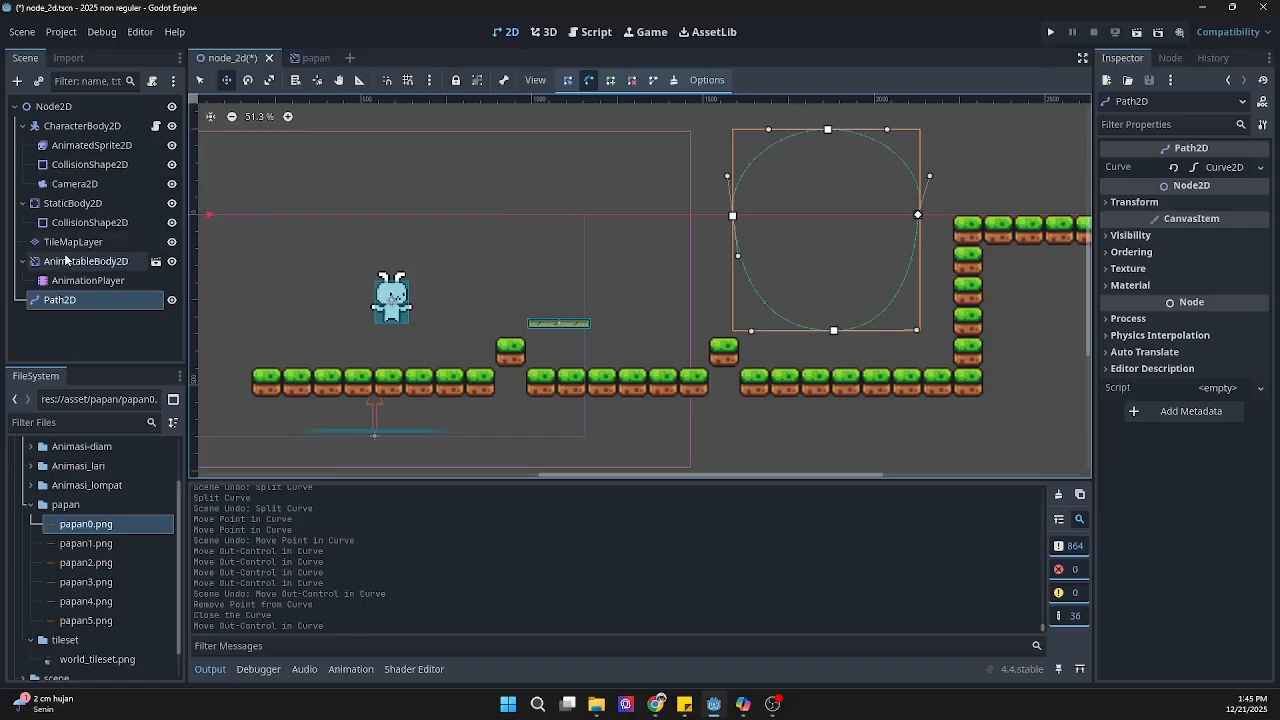
# Step: Add a PathFollow2D node as a child of Path2D
pyautogui.rightClick(52, 300)
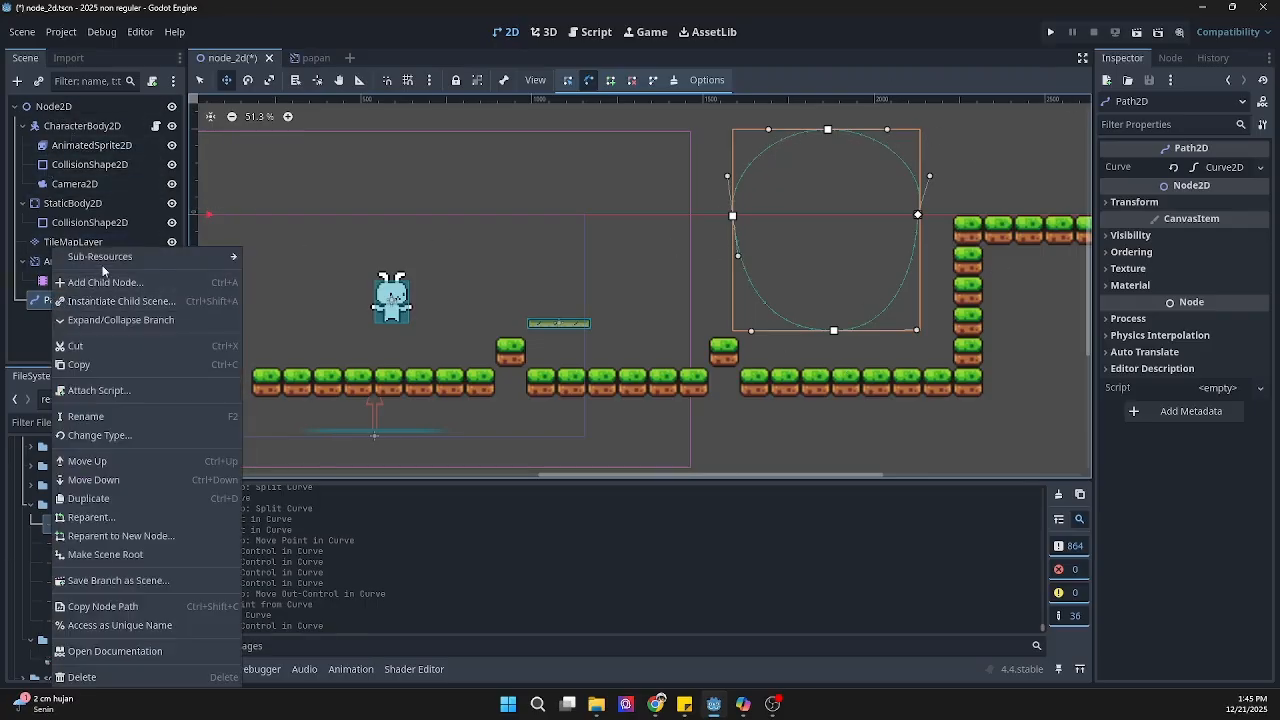
pyautogui.moveTo(104, 264)
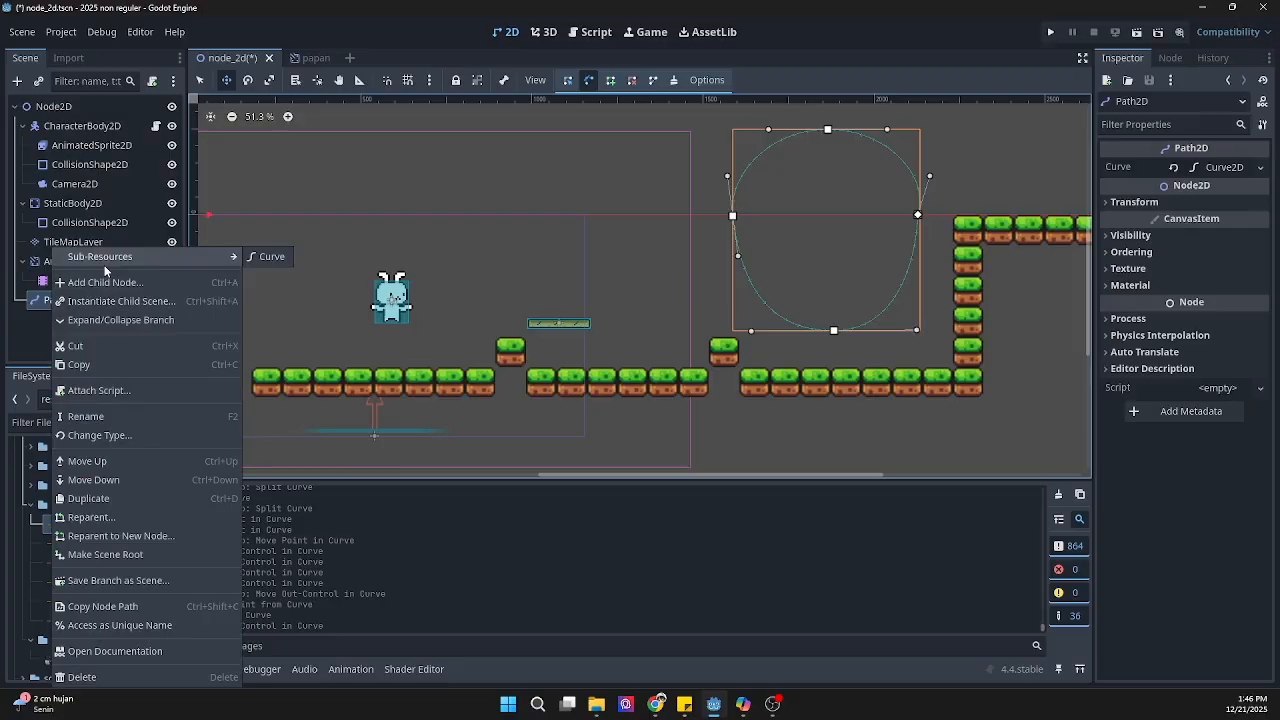
pyautogui.click(100, 283)
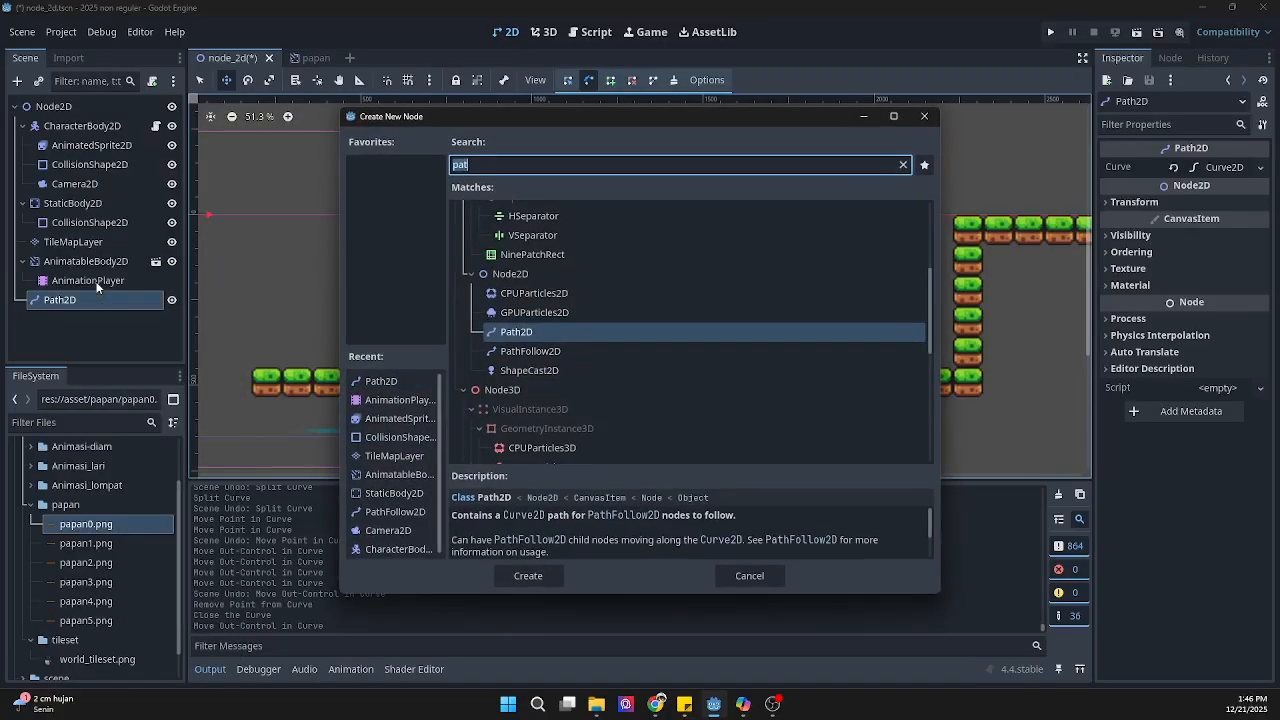
pyautogui.click(510, 353)
pyautogui.click(528, 576)
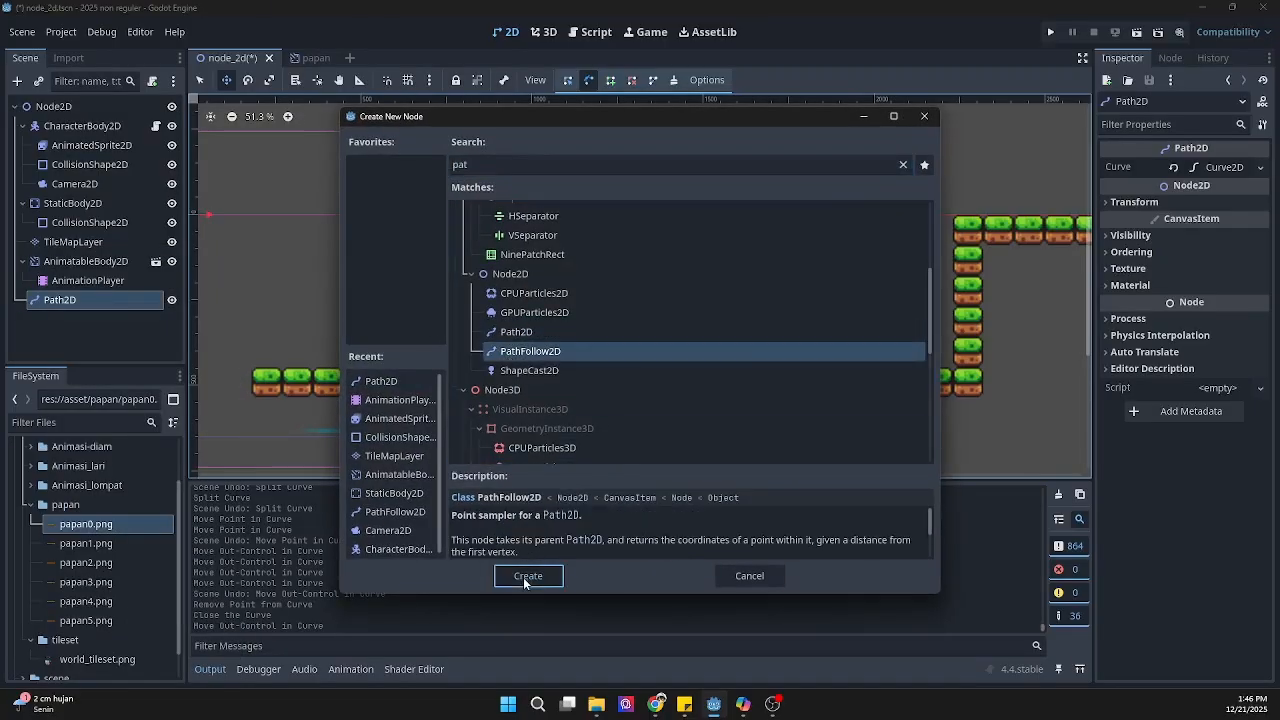
# Step: Try adjusting the PathFollow2D's Progress Ratio to preview its position along the closed curve
pyautogui.scroll(3, 903, 217)
pyautogui.scroll(1, 903, 217)
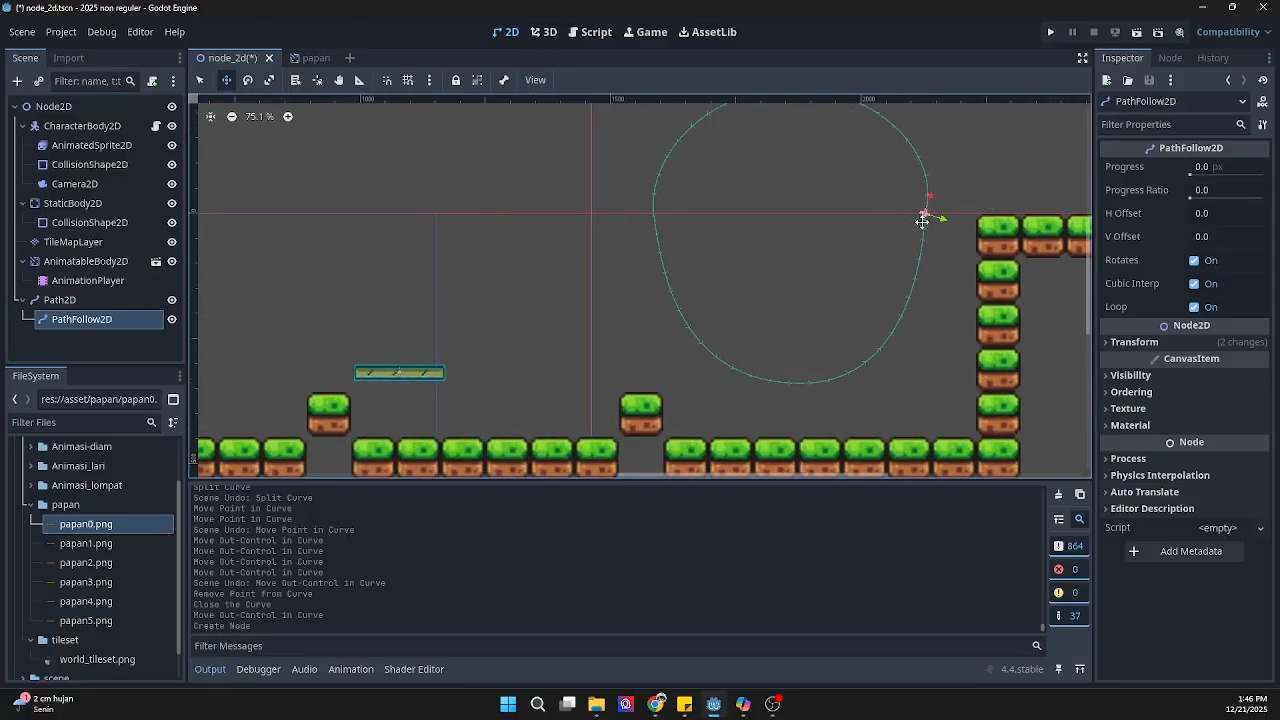
pyautogui.click(1192, 197)
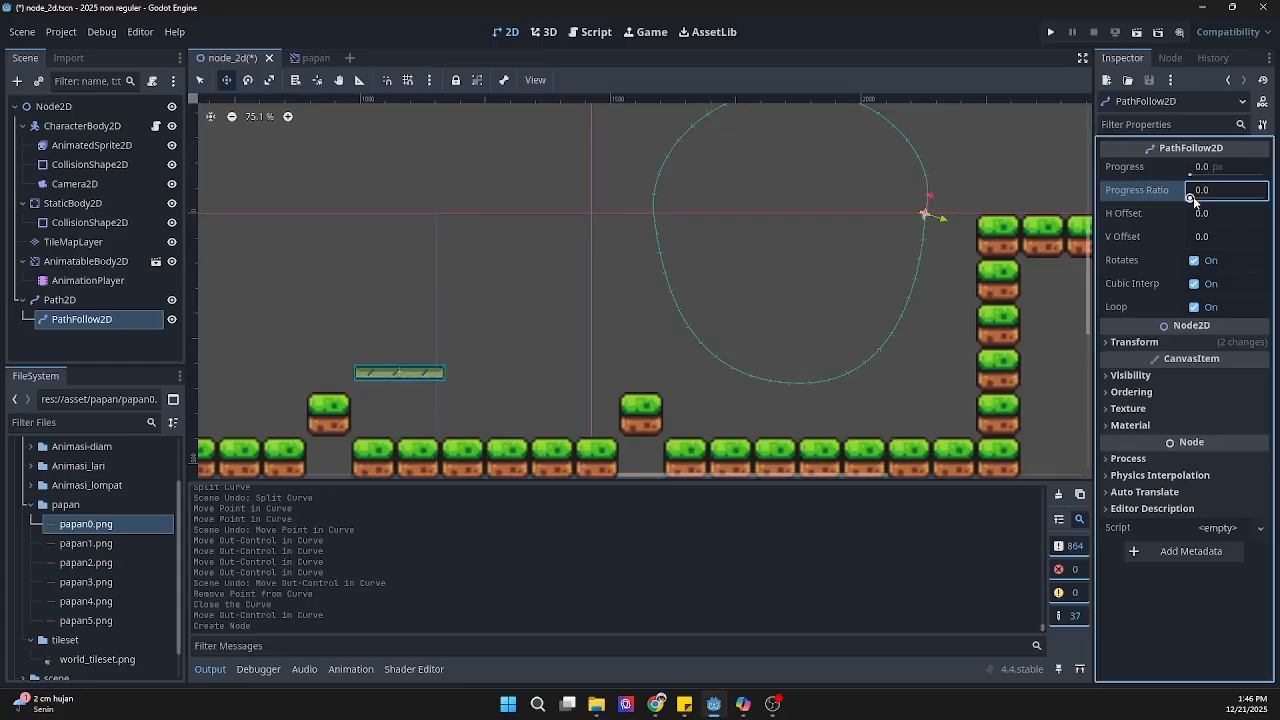
pyautogui.moveTo(1193, 198)
pyautogui.mouseDown()
pyautogui.moveTo(1274, 196)
pyautogui.moveTo(1188, 207)
pyautogui.moveTo(1278, 208)
pyautogui.moveTo(1184, 204)
pyautogui.mouseUp()
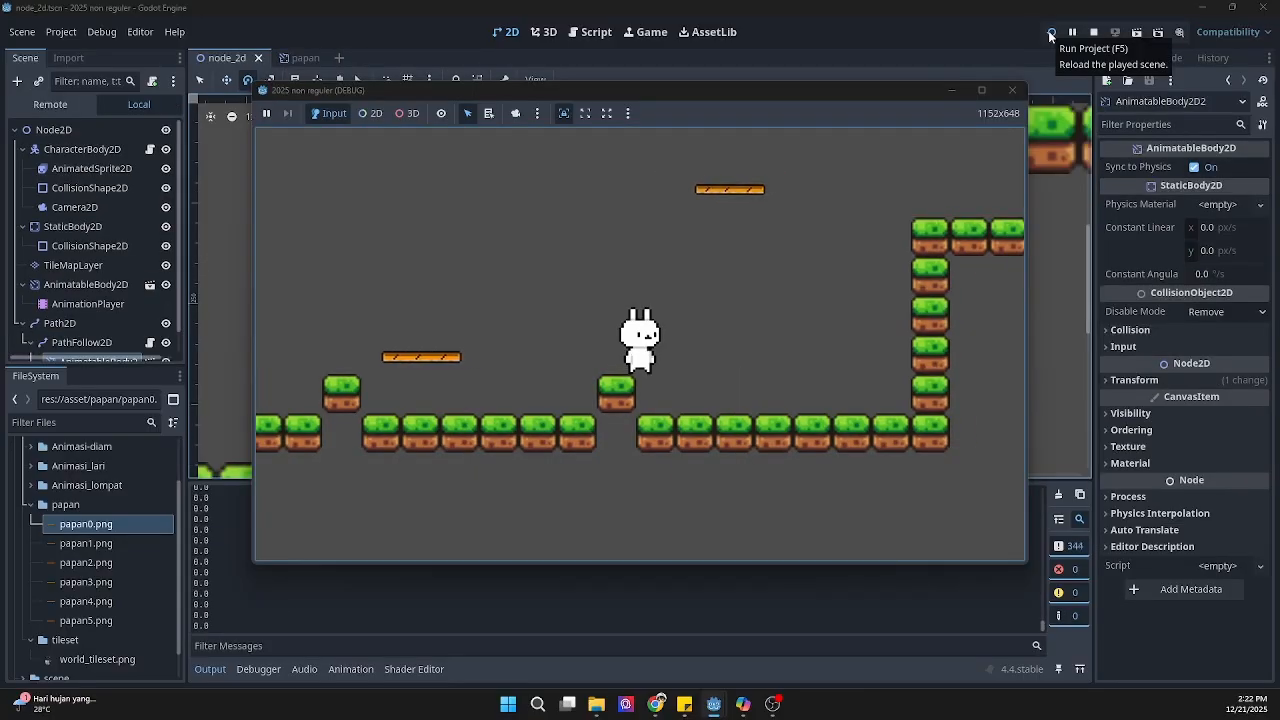
# Step: Playtest the level by moving the rabbit around and jumping at the plank that follows the path
pyautogui.press('Left')
pyautogui.press('space')
pyautogui.press('Right')
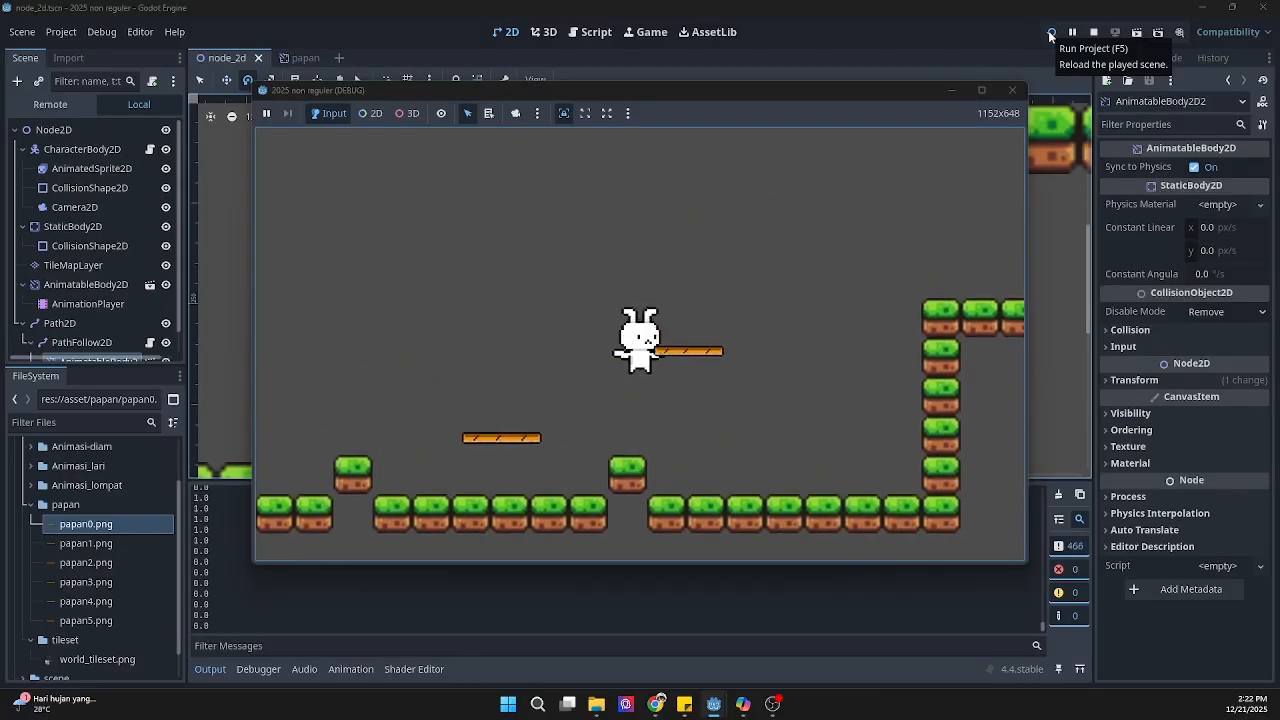
pyautogui.press('space')
pyautogui.press('Right')
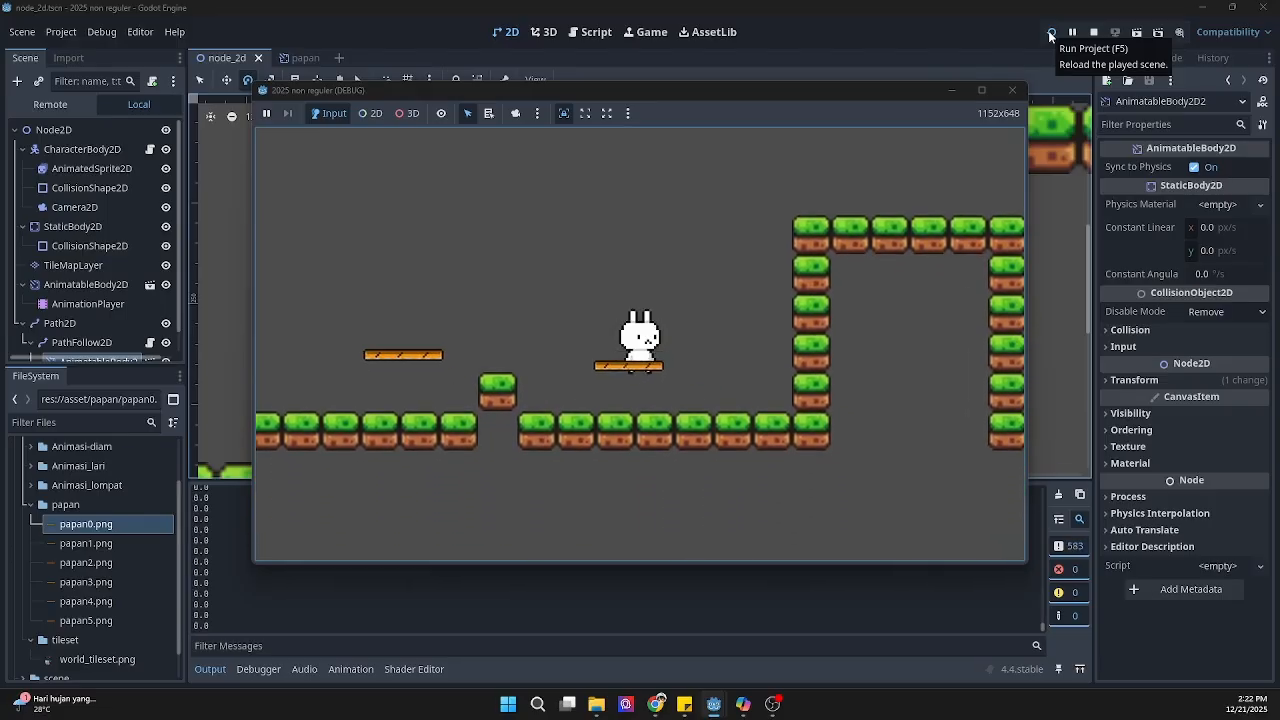
pyautogui.press('space')
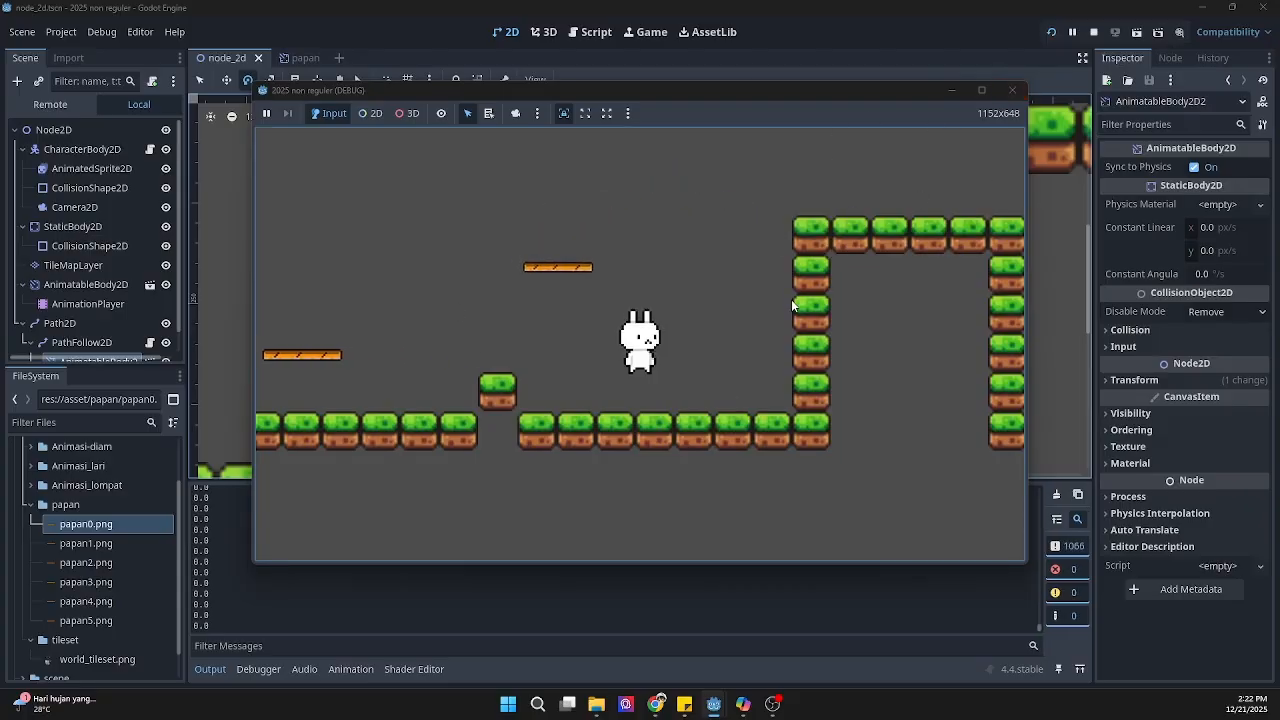
pyautogui.press('space')
pyautogui.press('space')
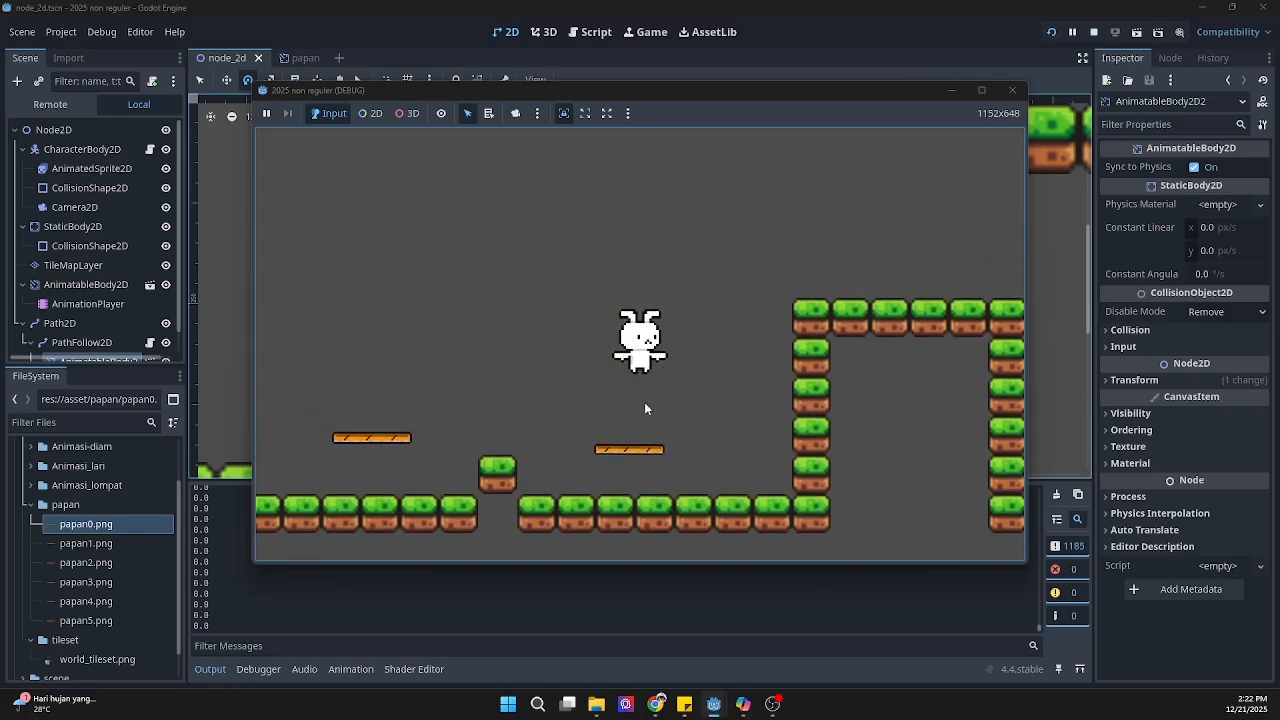
# Step: Add a RemoteTransform2D node as a child of PathFollow2D, searching the node types for "remo"
pyautogui.scroll(-1, 95, 320)
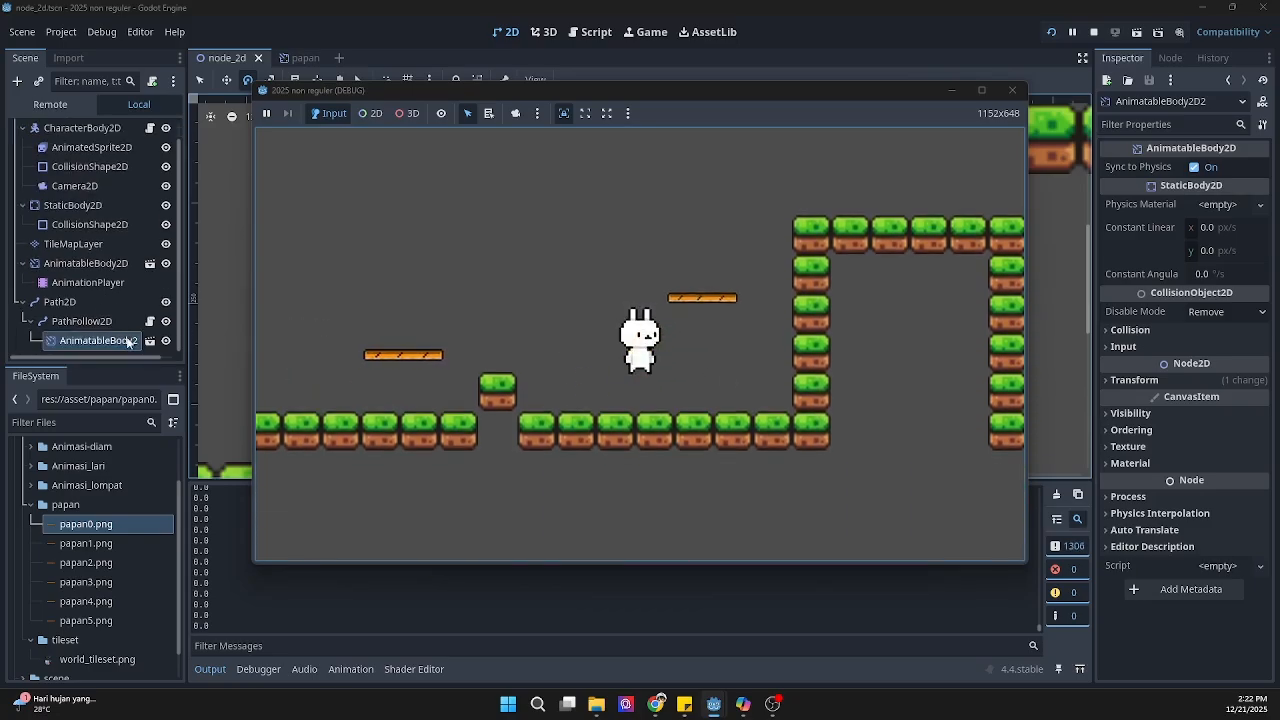
pyautogui.click(88, 282)
pyautogui.click(95, 340)
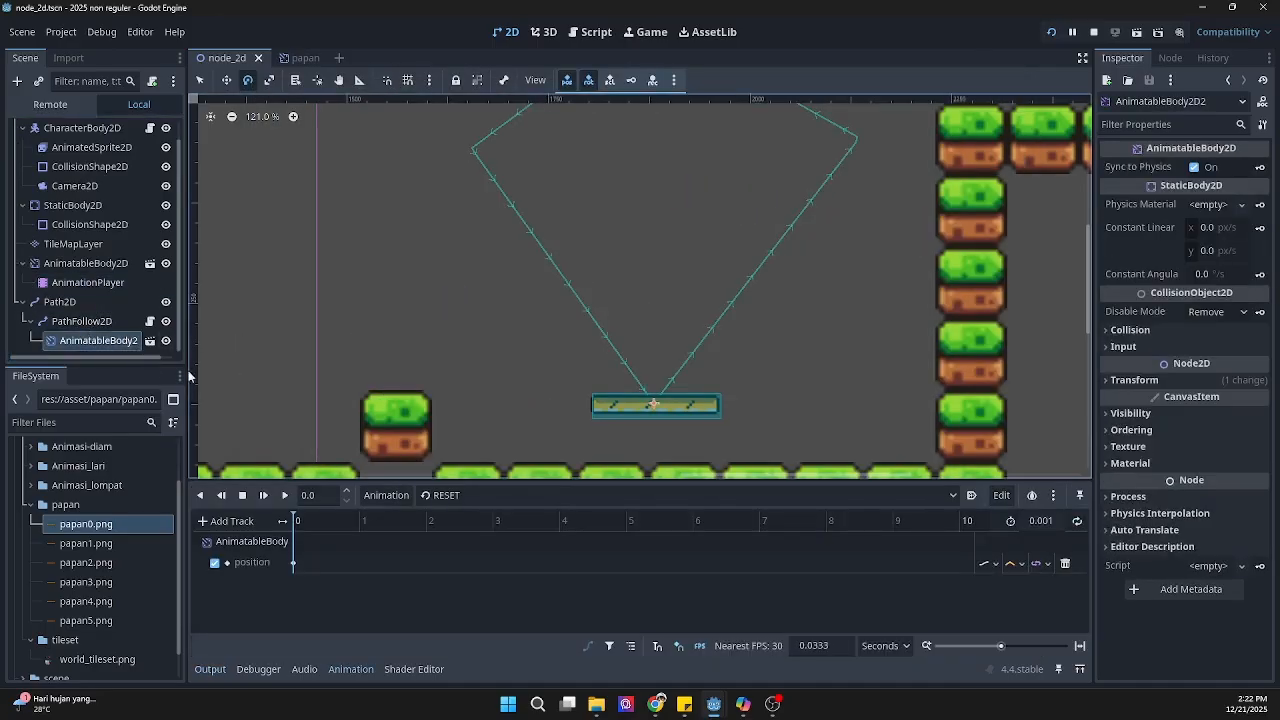
pyautogui.click(107, 322)
pyautogui.rightClick(105, 322)
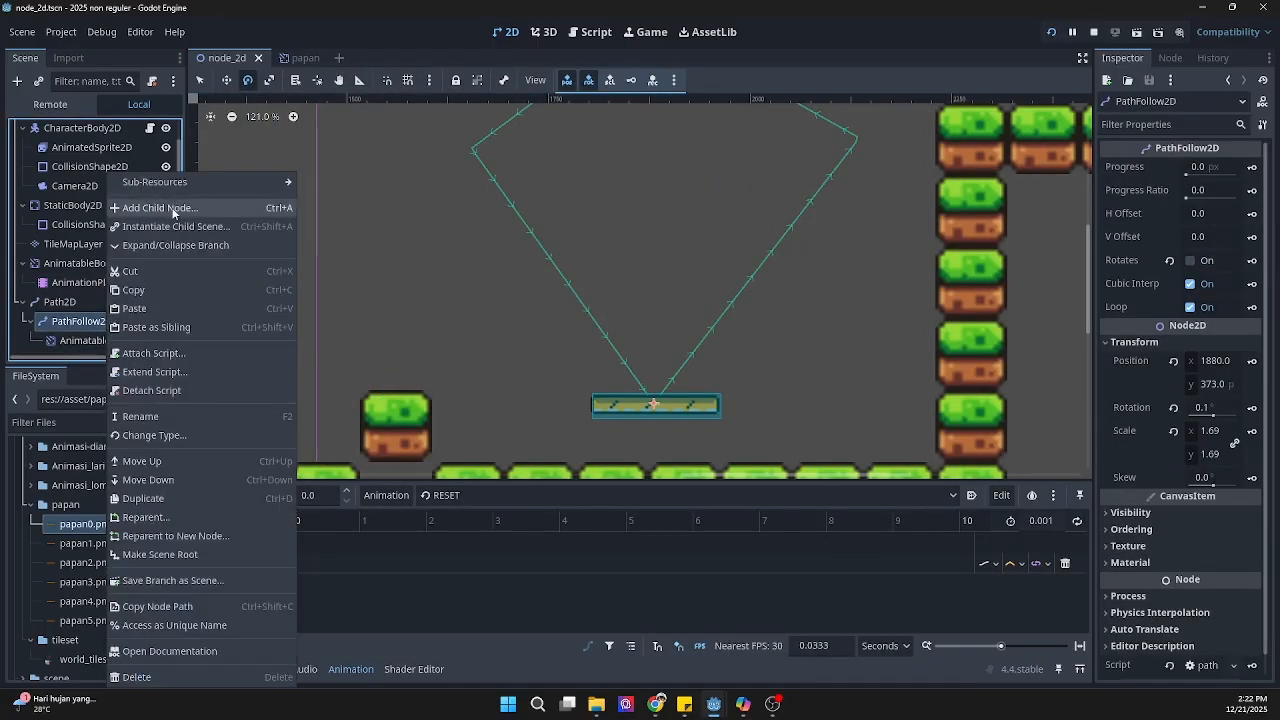
pyautogui.click(172, 207)
pyautogui.write('re')
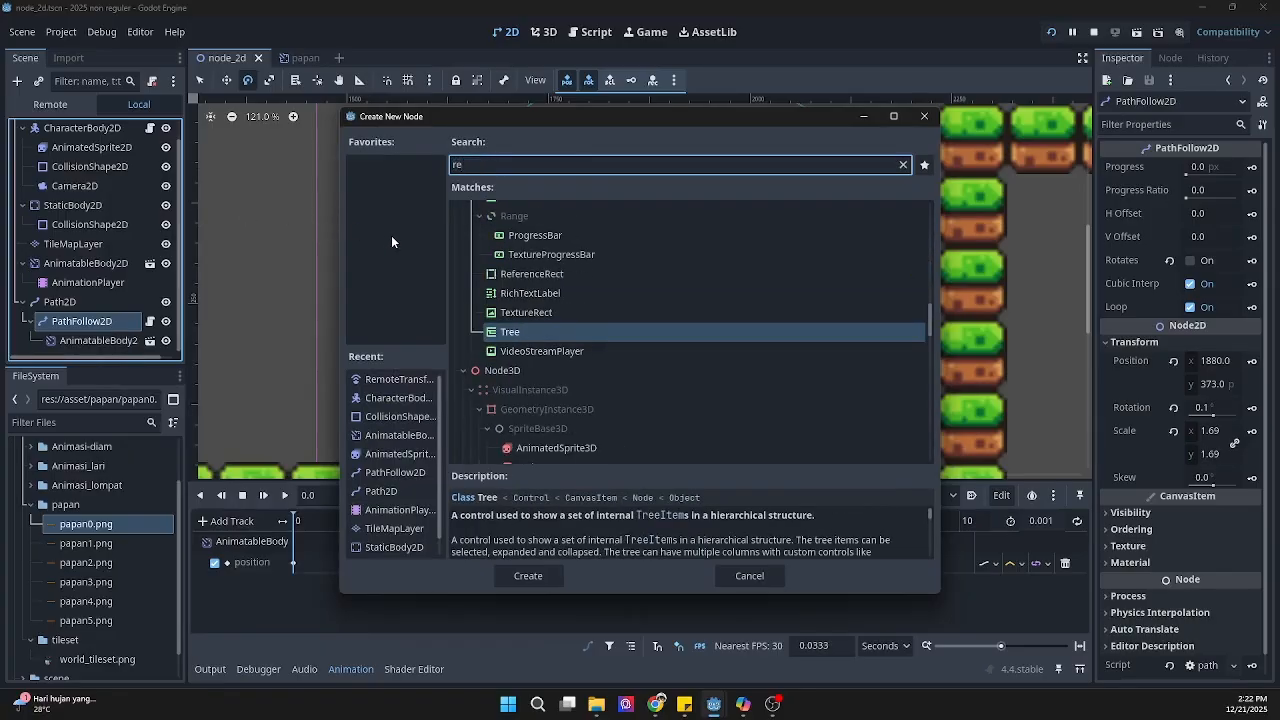
pyautogui.write('mo')
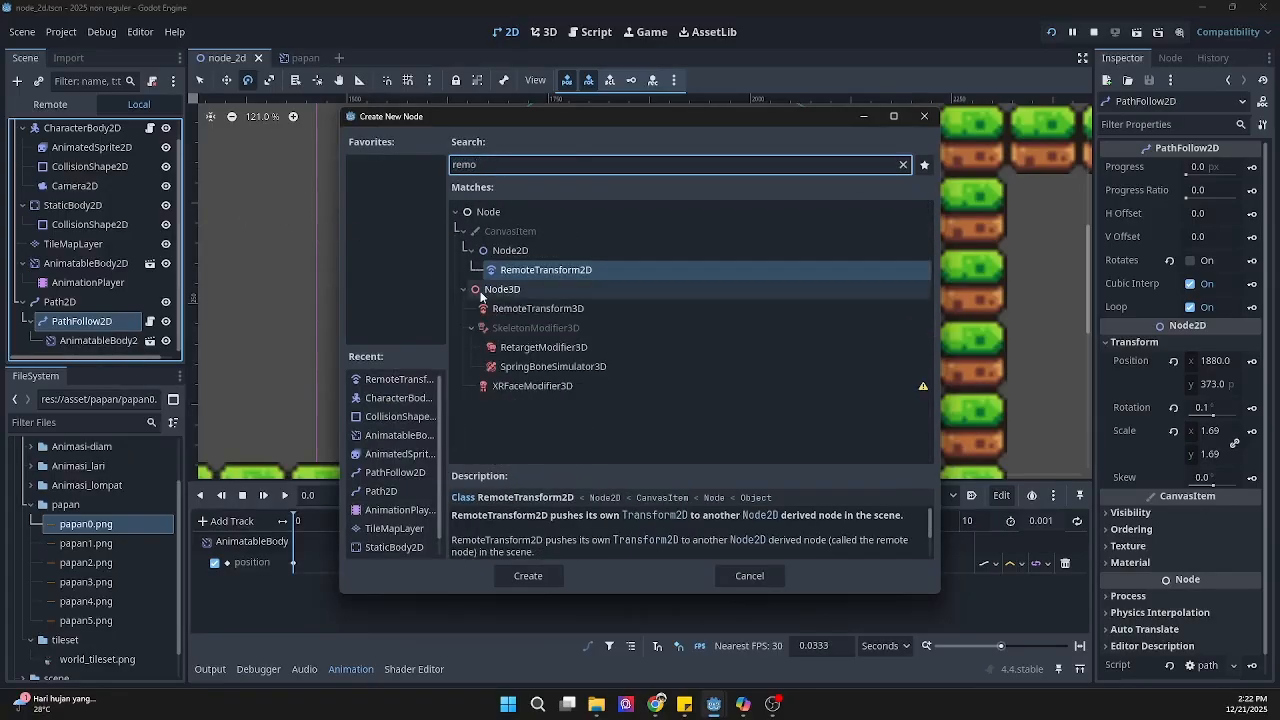
pyautogui.click(532, 272)
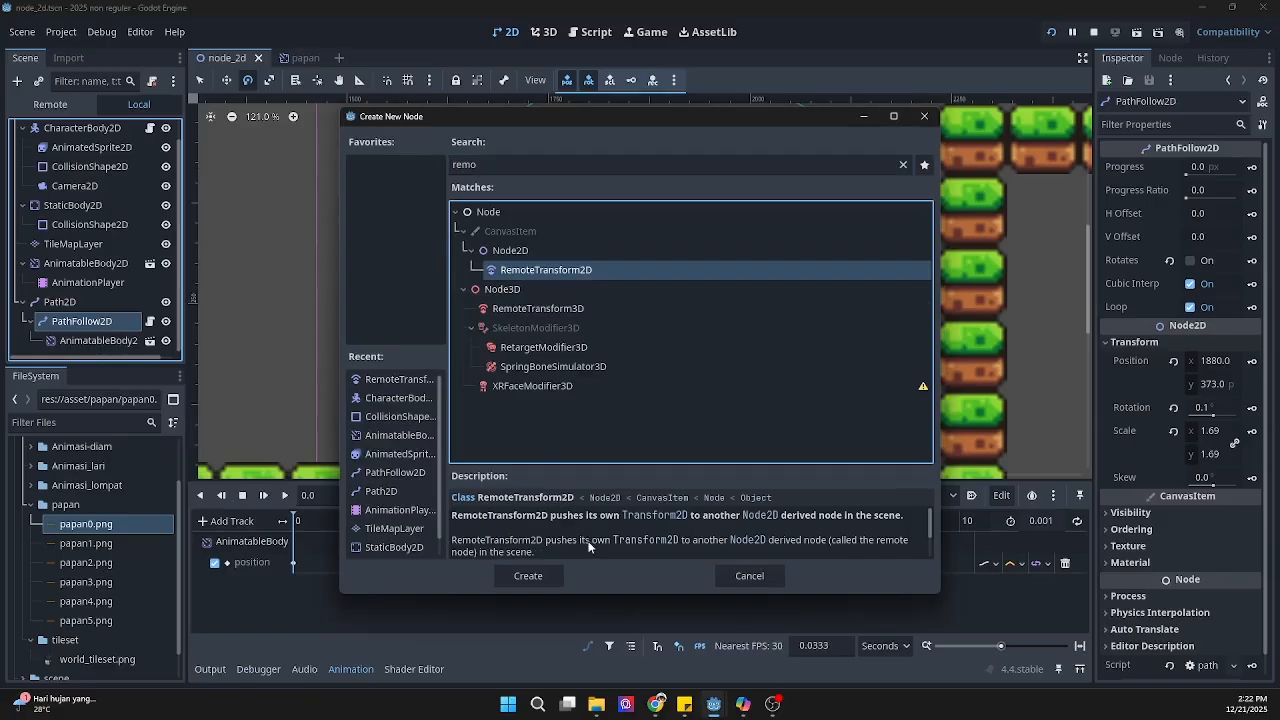
pyautogui.click(540, 582)
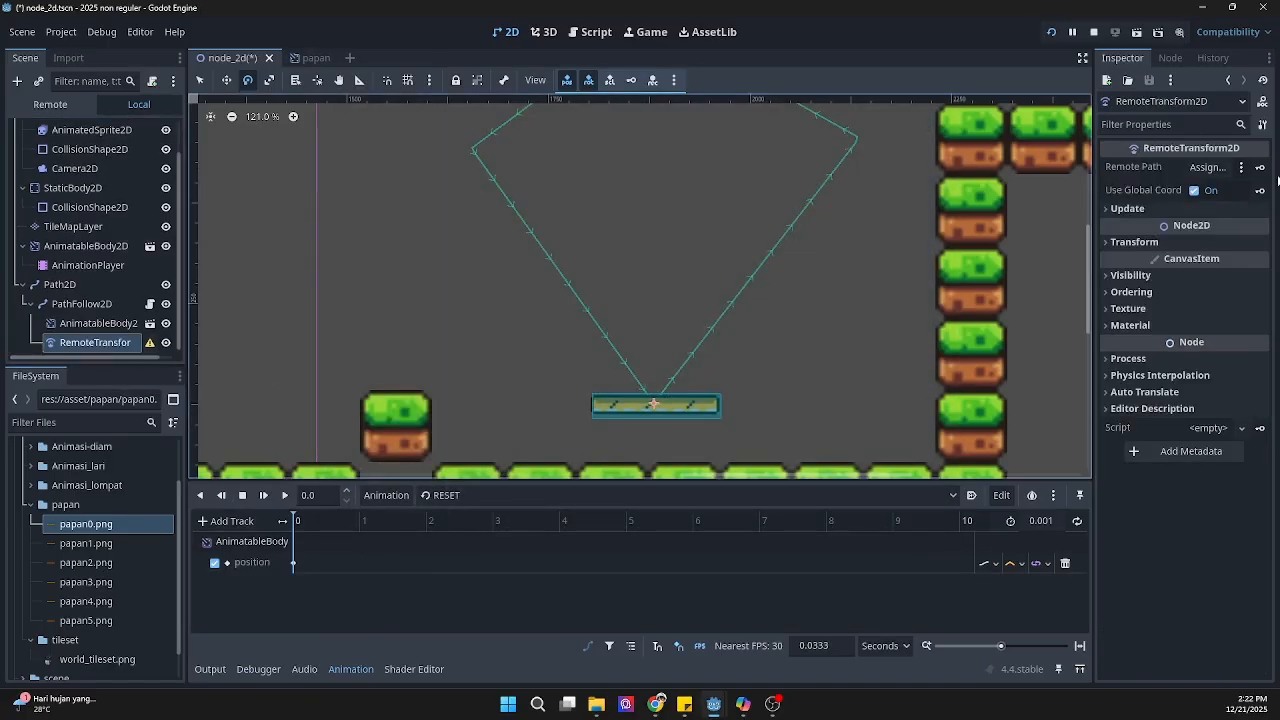
# Step: Assign the AnimatableBody2D2 plank as the RemoteTransform2D's Remote Path
pyautogui.click(1222, 171)
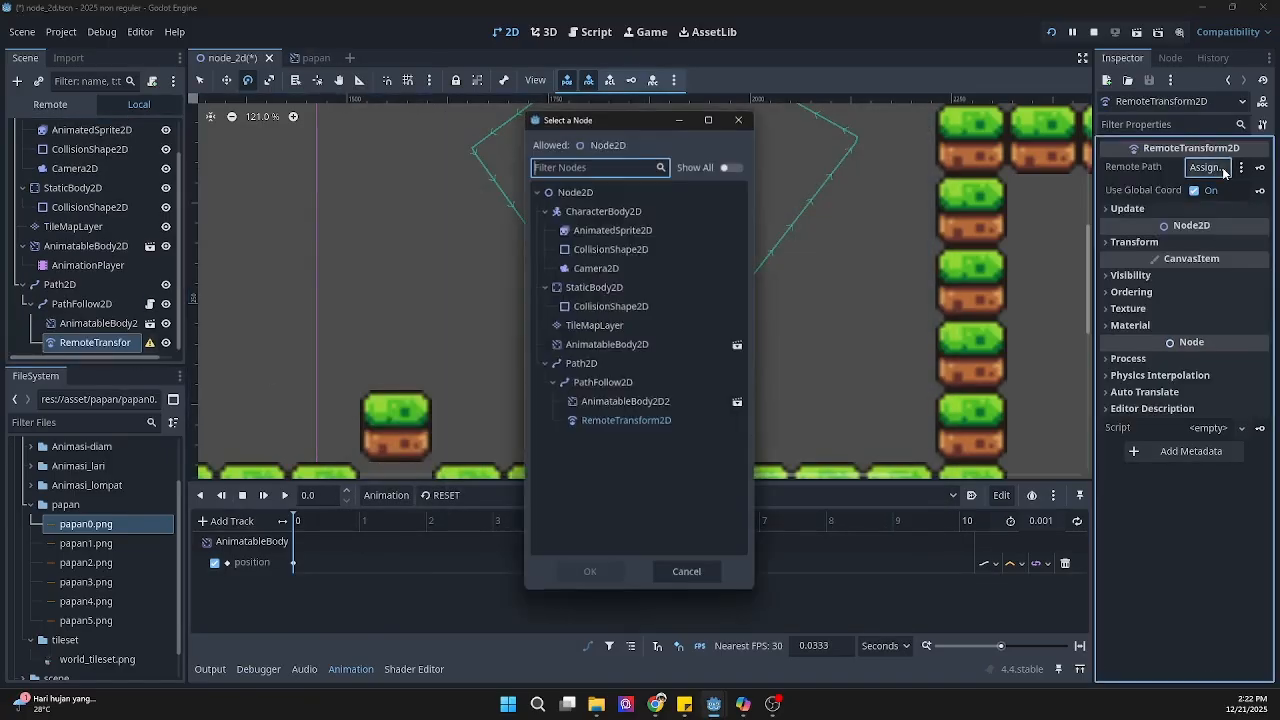
pyautogui.click(619, 404)
pyautogui.click(592, 576)
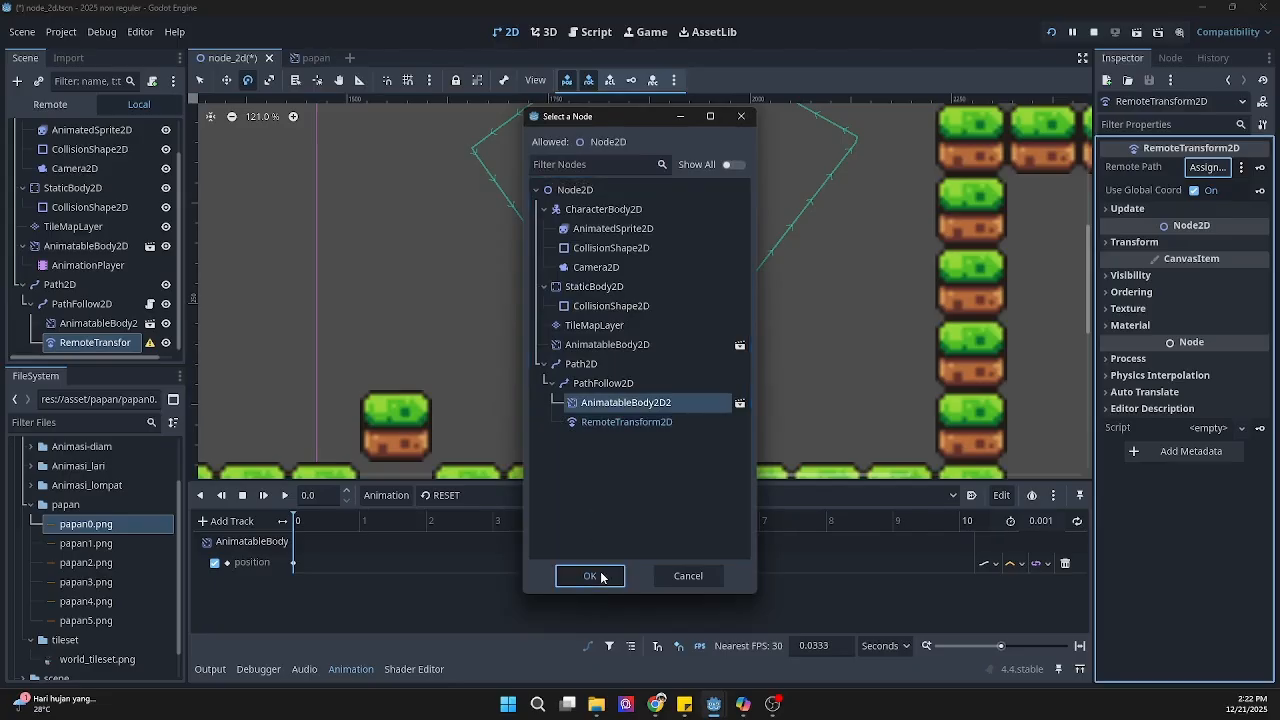
# Step: Run the project and playtest the moving planks, riding the path-following one up to the tall grass structure
pyautogui.click(1051, 32)
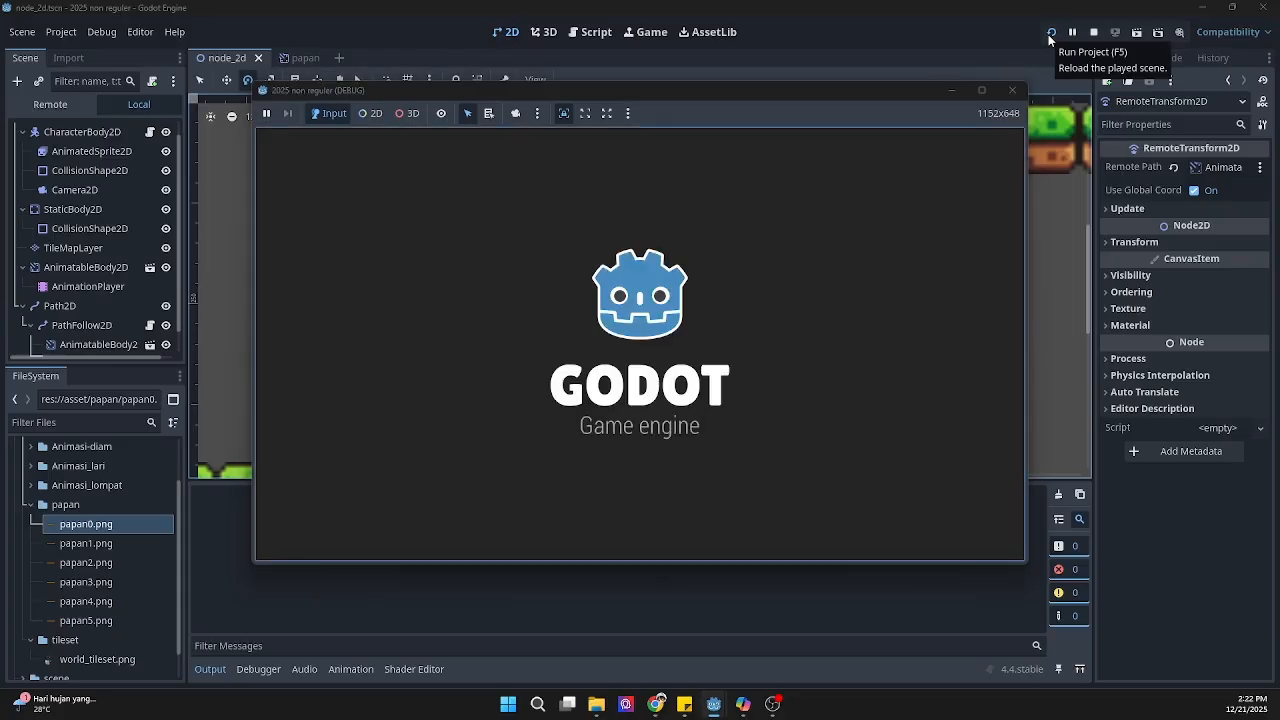
pyautogui.press('Right')
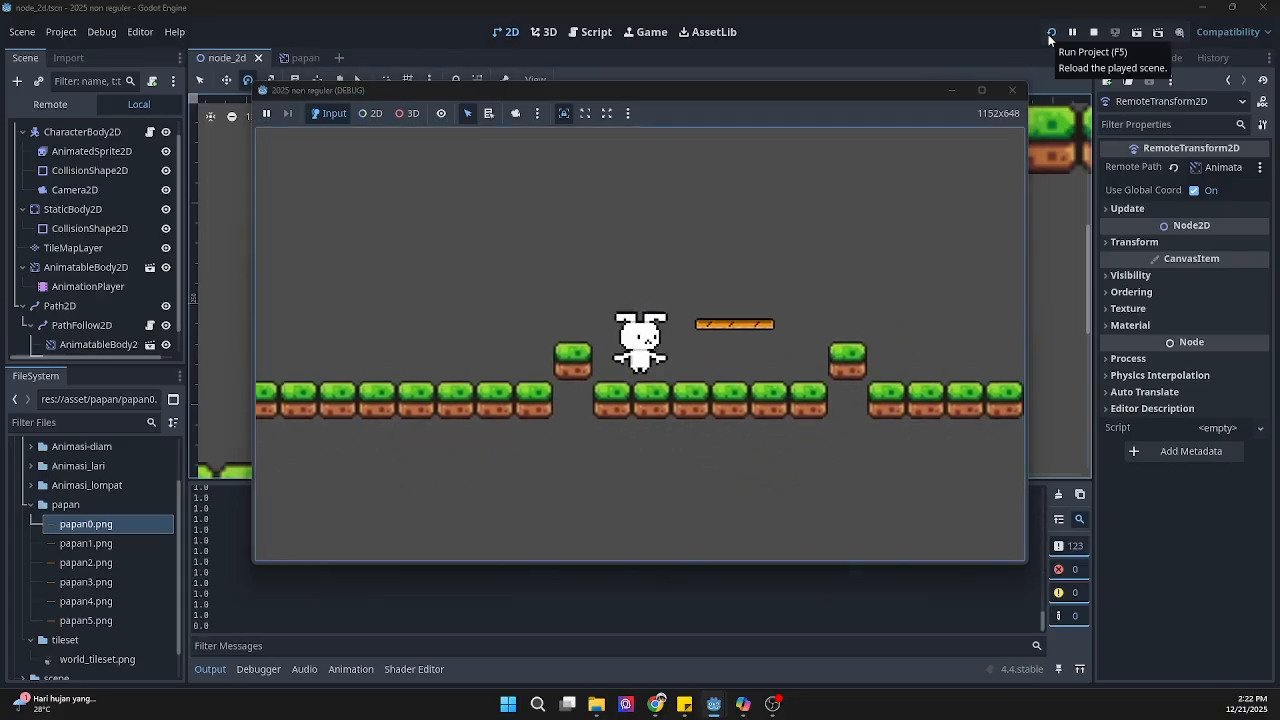
pyautogui.press('space')
pyautogui.press('Right')
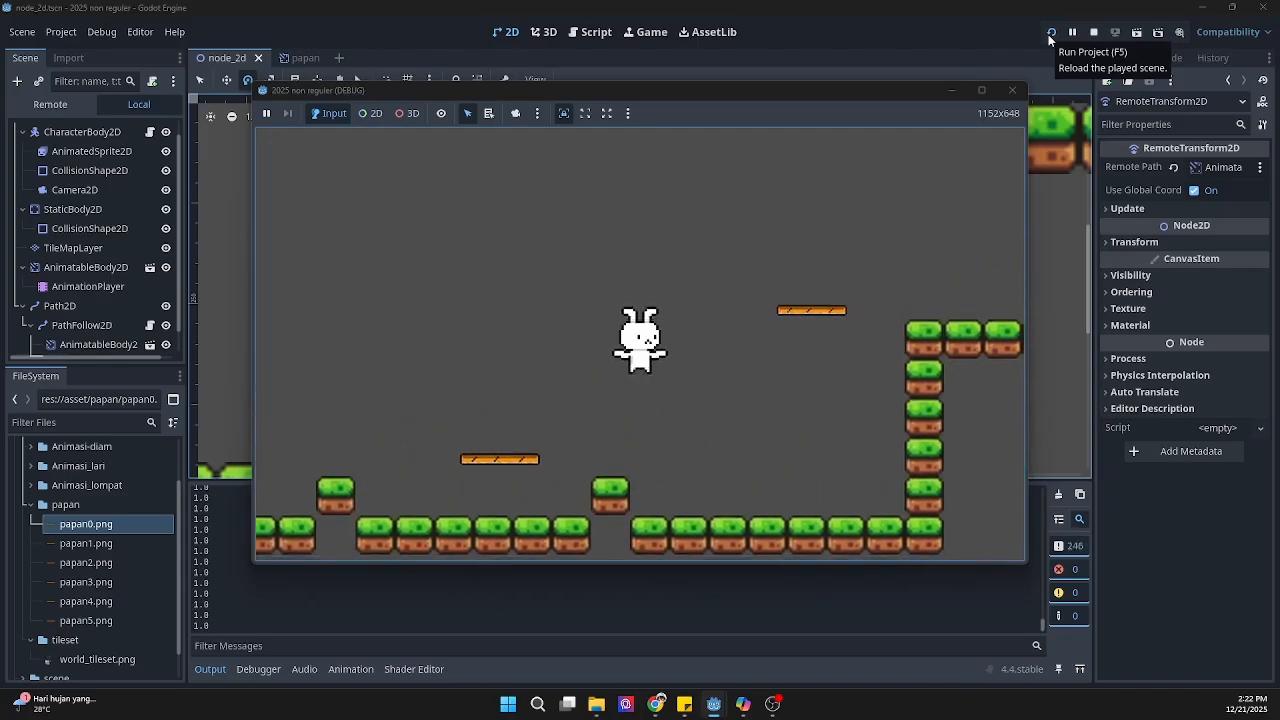
pyautogui.press('Left')
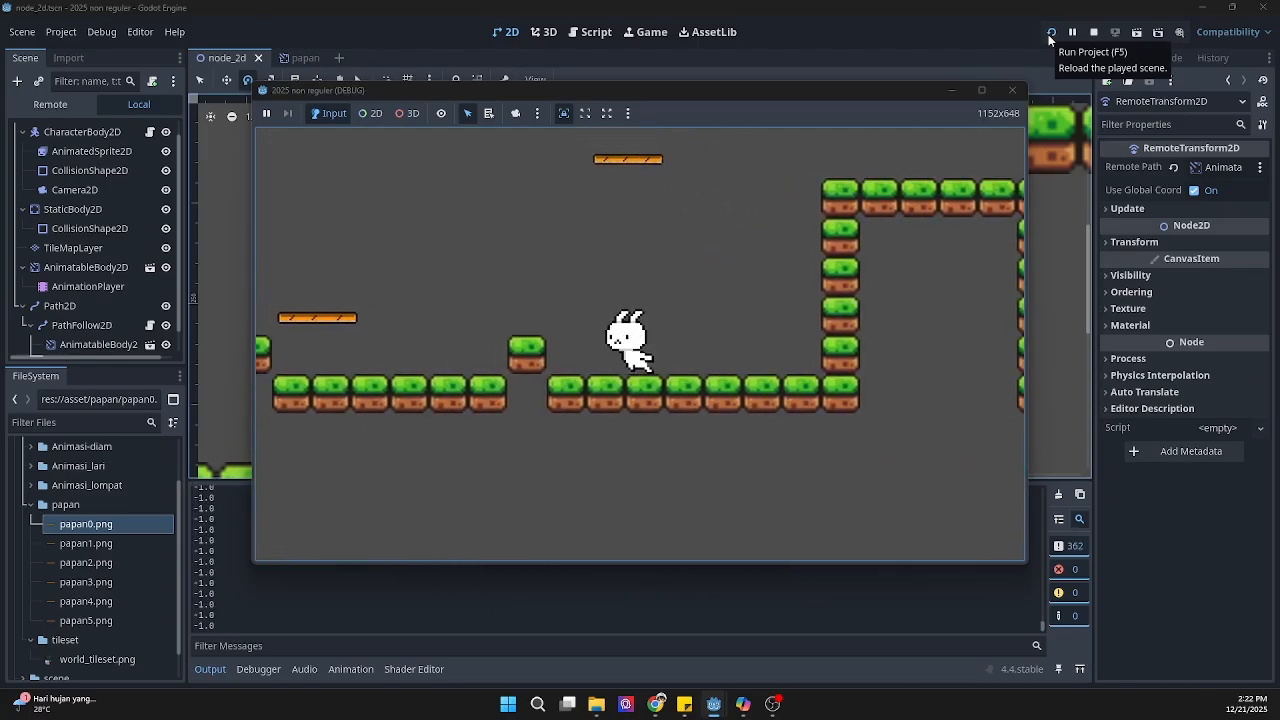
pyautogui.press('space')
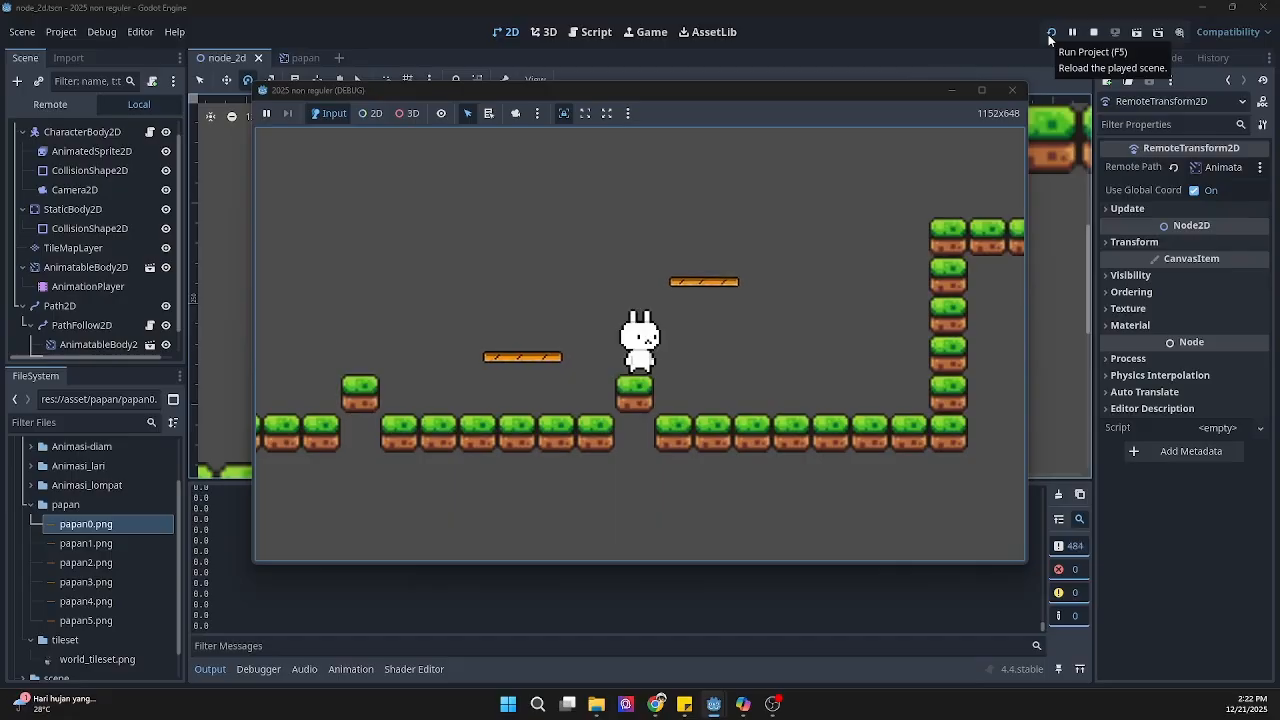
pyautogui.press('Right')
pyautogui.press('space')
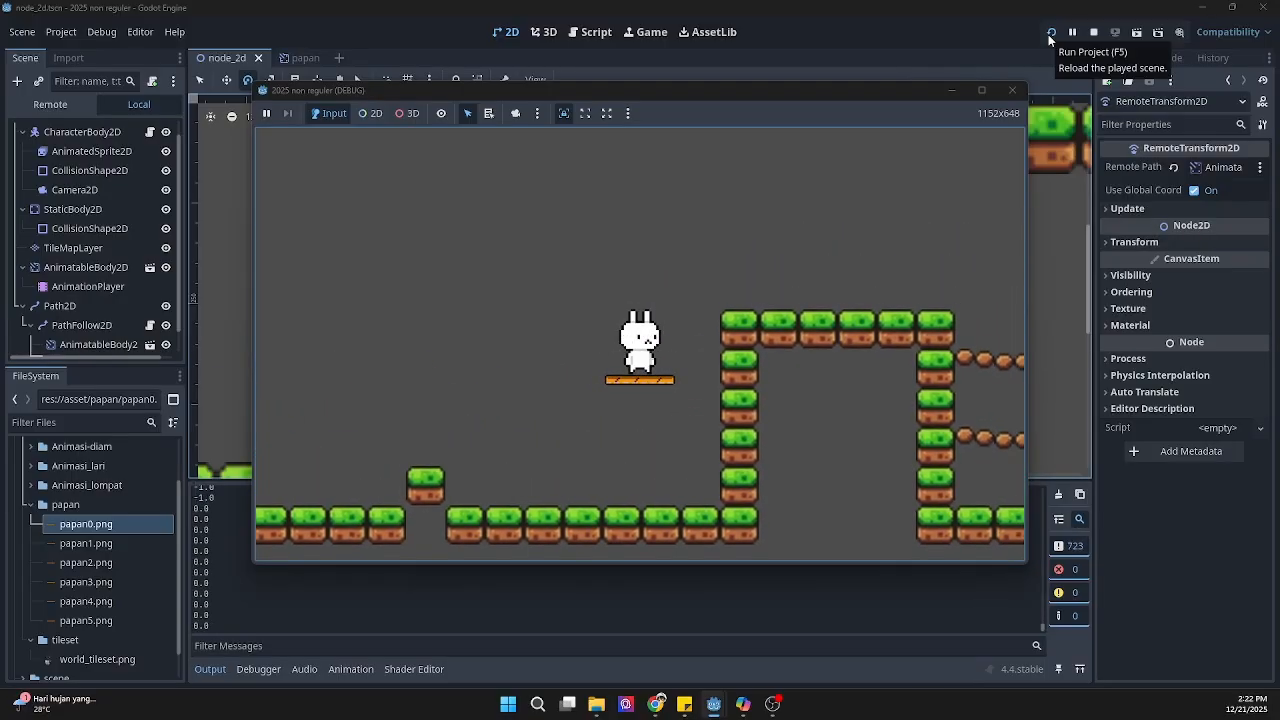
pyautogui.press('Right')
pyautogui.press('space')
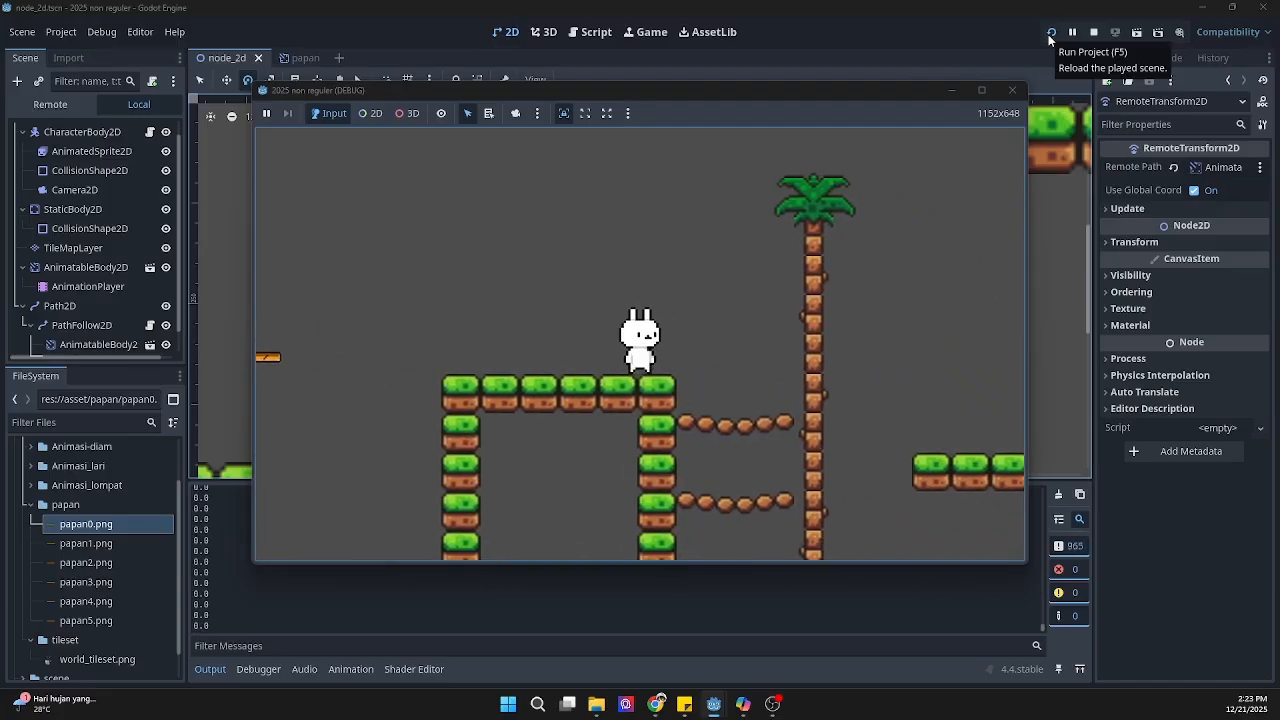
# Step: Test whether the rabbit can stand on the rope bridges by the palm tree and the floating grass tiles, and close the game
pyautogui.press('Right')
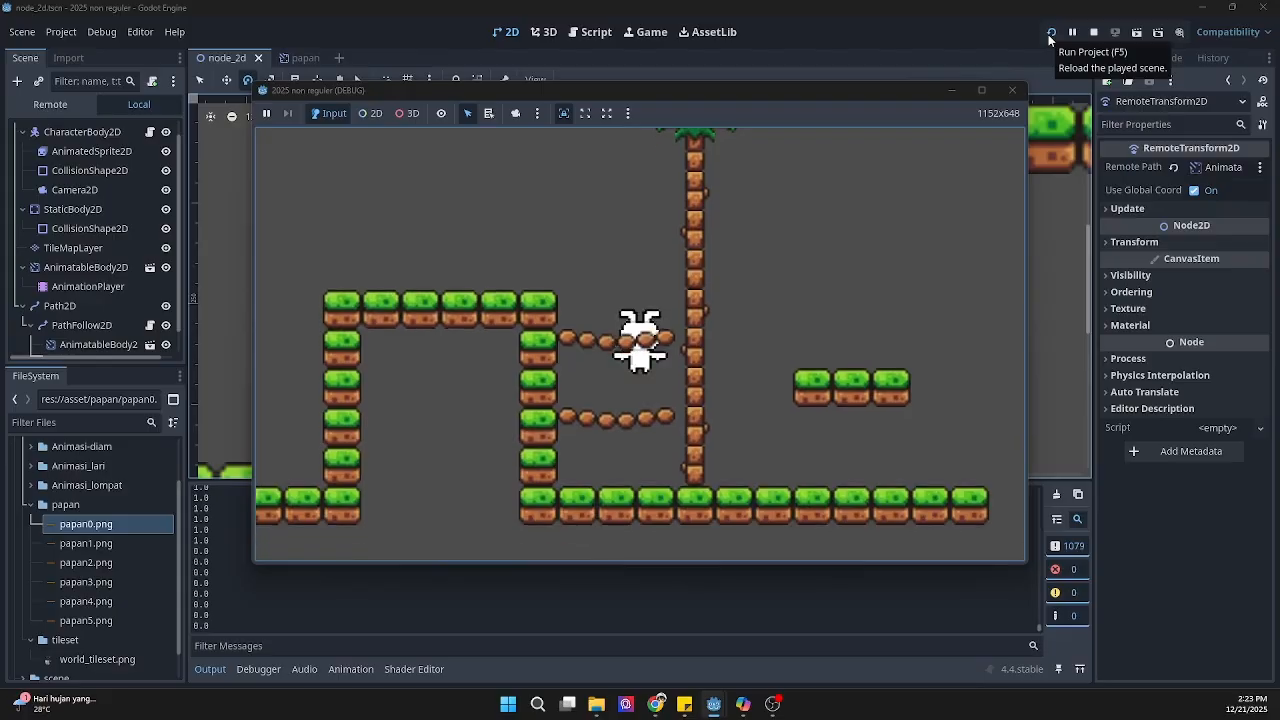
pyautogui.press('space')
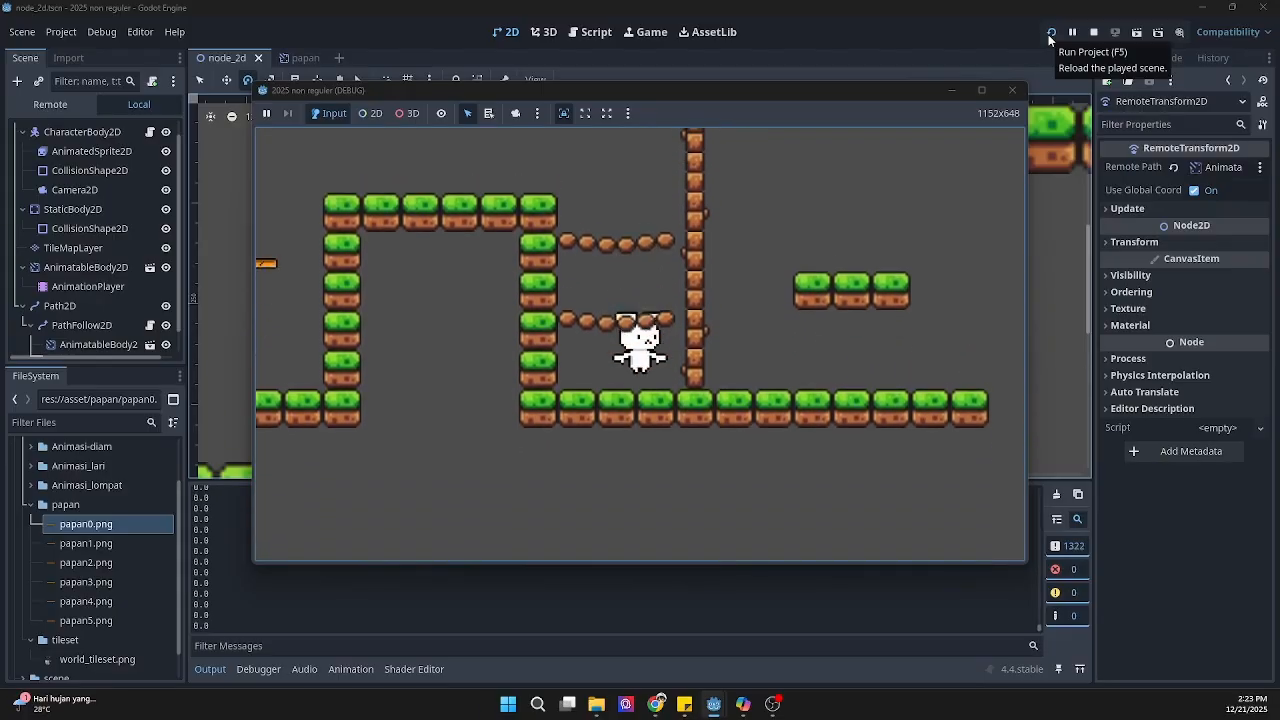
pyautogui.press('space')
pyautogui.press('Right')
pyautogui.press('Right')
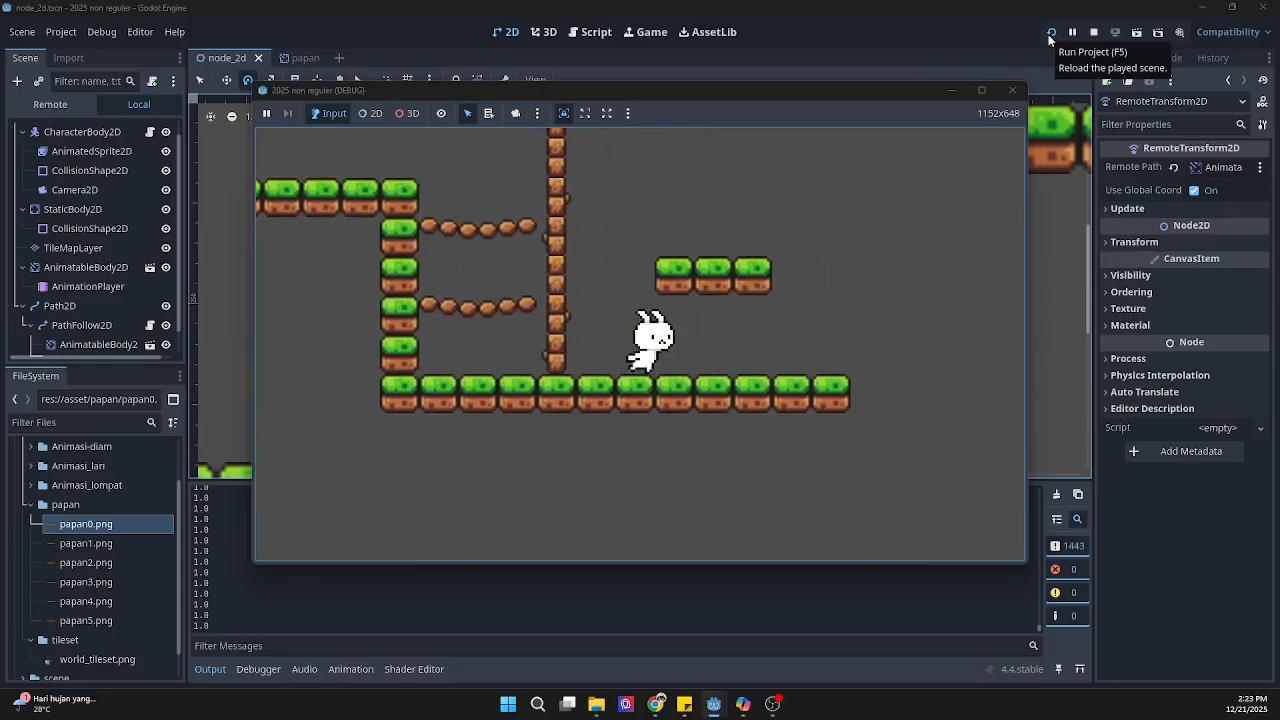
pyautogui.press('space')
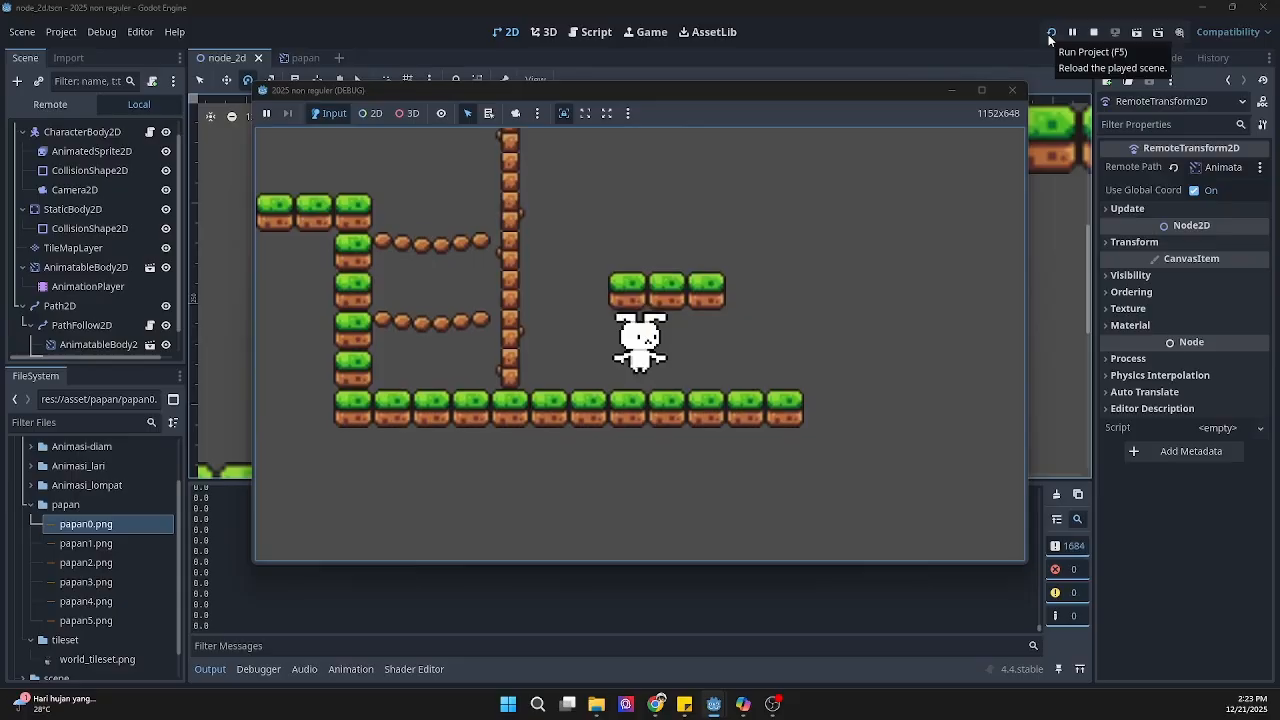
pyautogui.press('Left')
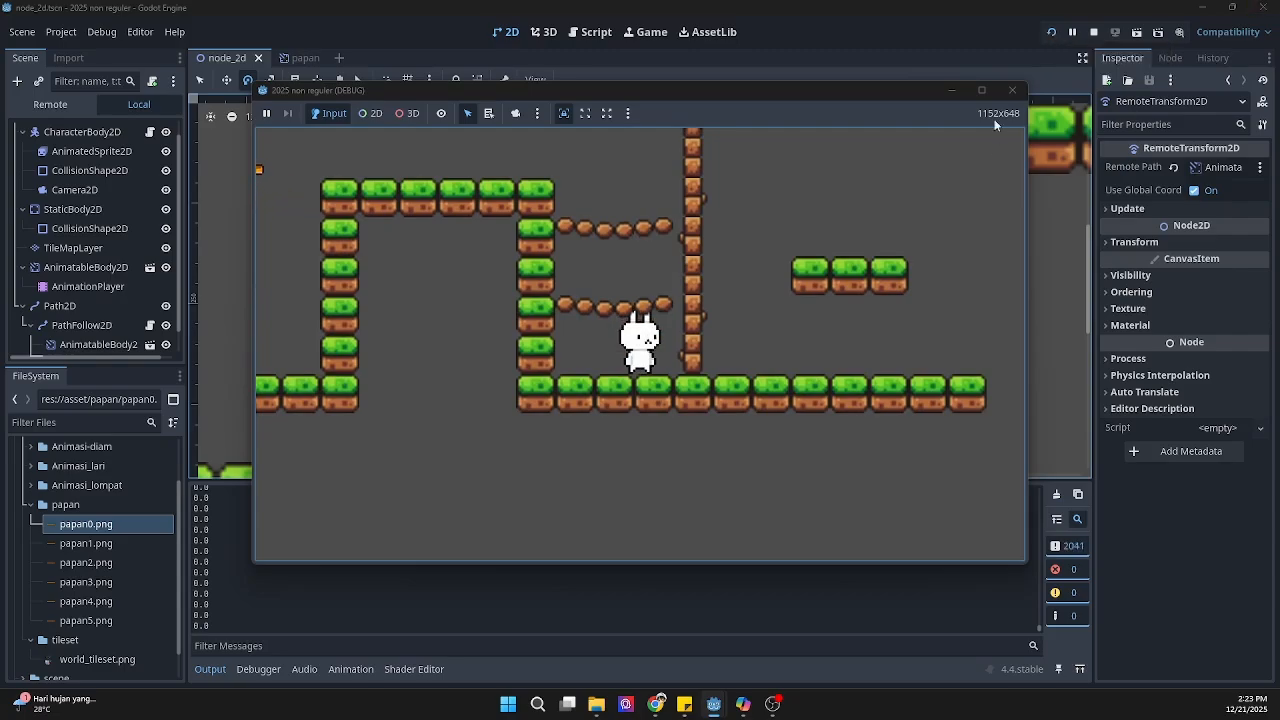
pyautogui.click(1012, 90)
# Step: Add a StaticBody2D node as a child of the root Node2D, searching the node types for "sta"
pyautogui.scroll(-3, 865, 332)
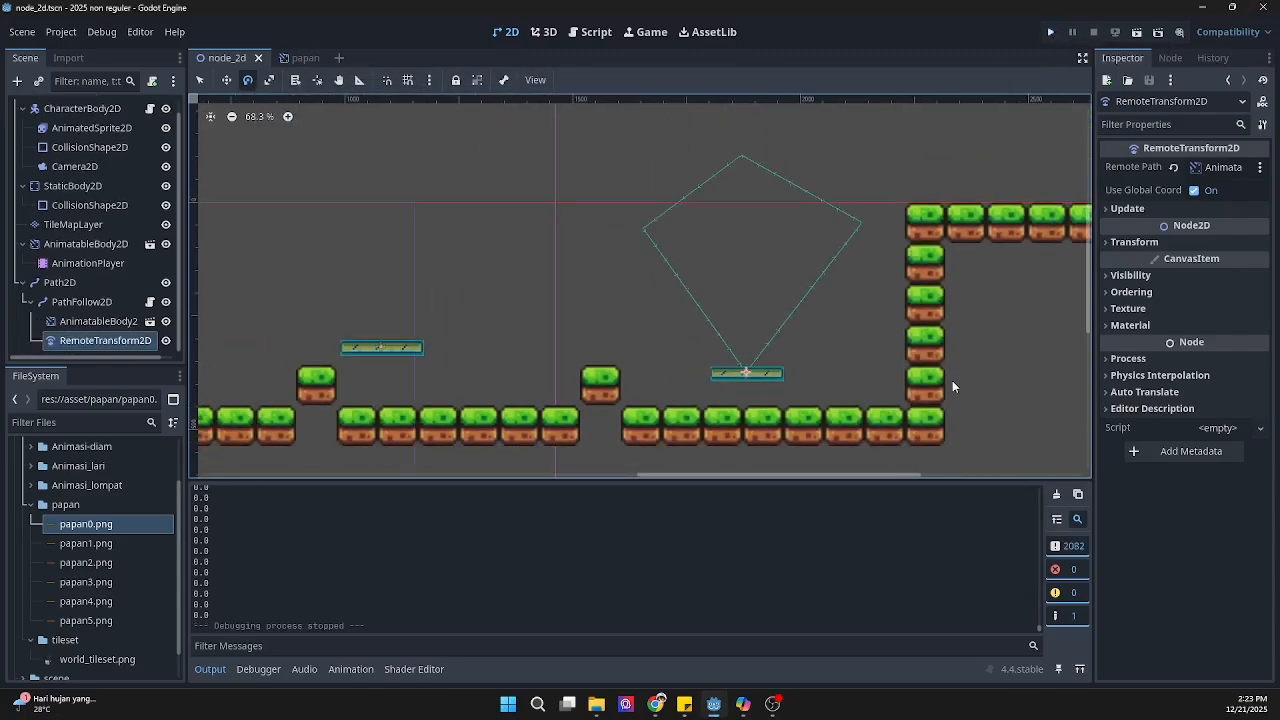
pyautogui.moveTo(952, 380); pyautogui.dragTo(573, 355, button='middle')
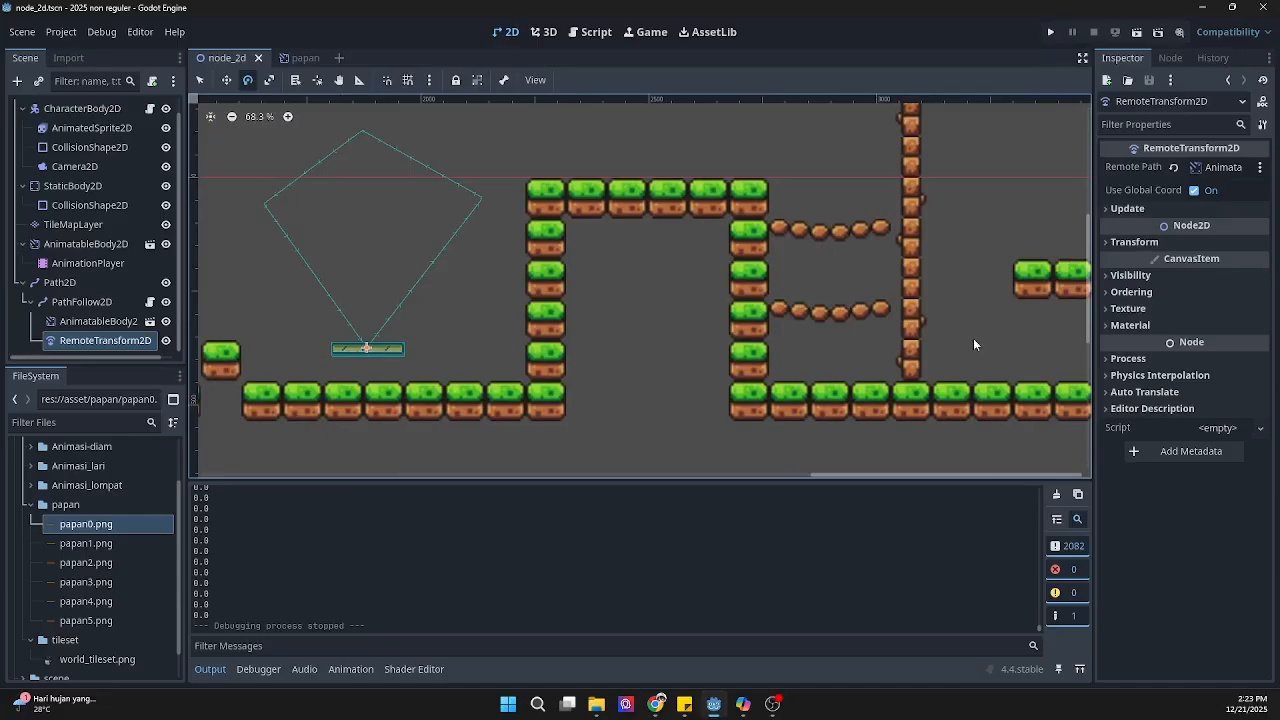
pyautogui.click(25, 282)
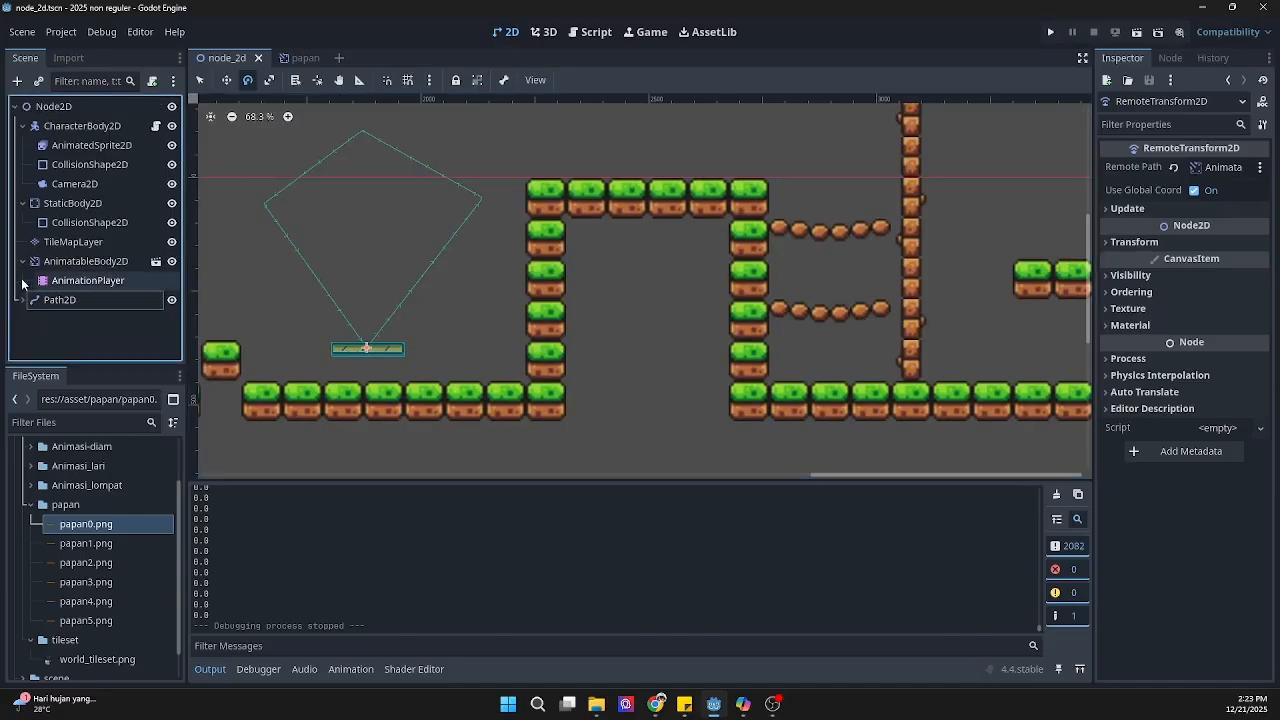
pyautogui.rightClick(46, 107)
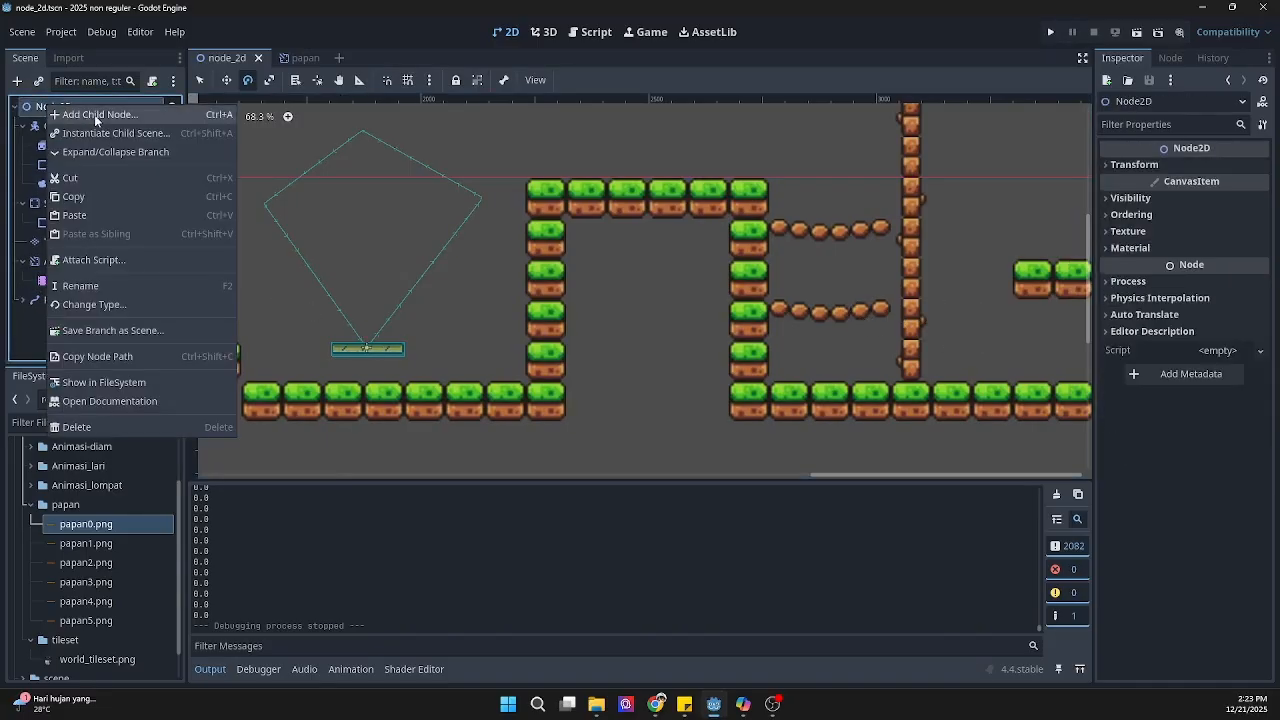
pyautogui.click(90, 116)
pyautogui.write('sta')
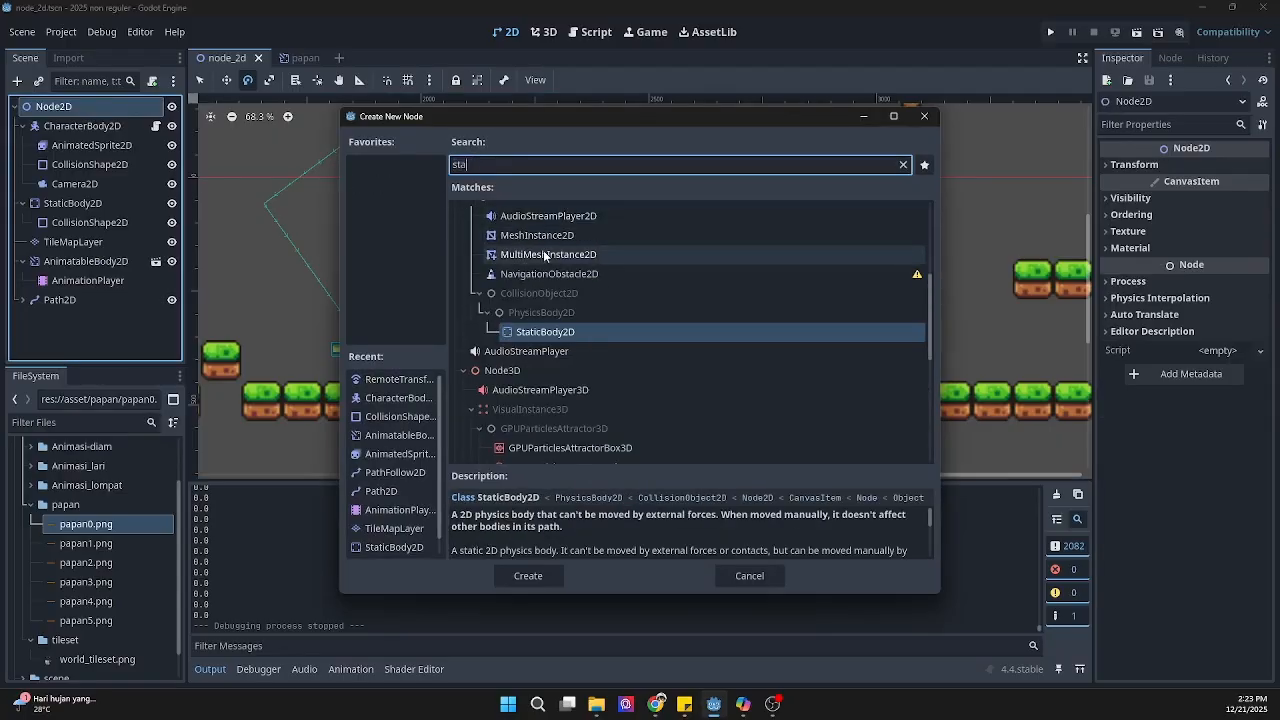
pyautogui.click(549, 332)
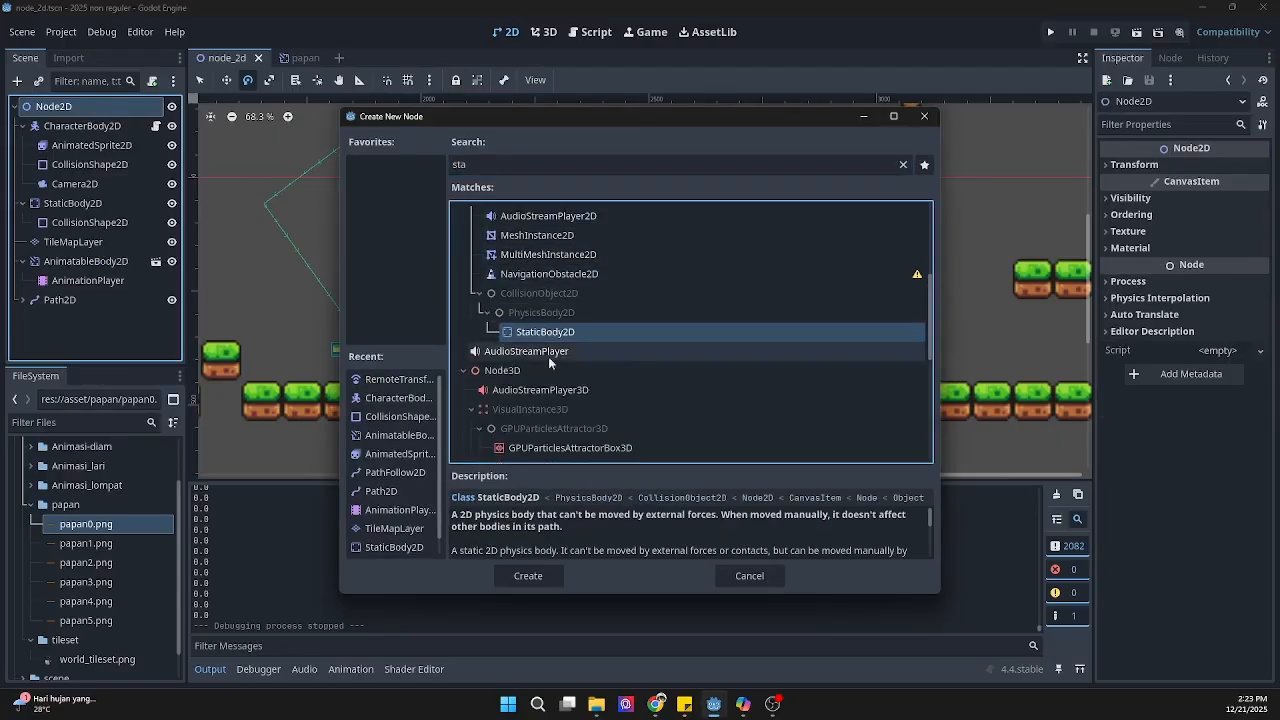
pyautogui.click(528, 576)
# Step: Add a CollisionShape2D node as a child of StaticBody2D2, searching the node types for "coll"
pyautogui.rightClick(77, 320)
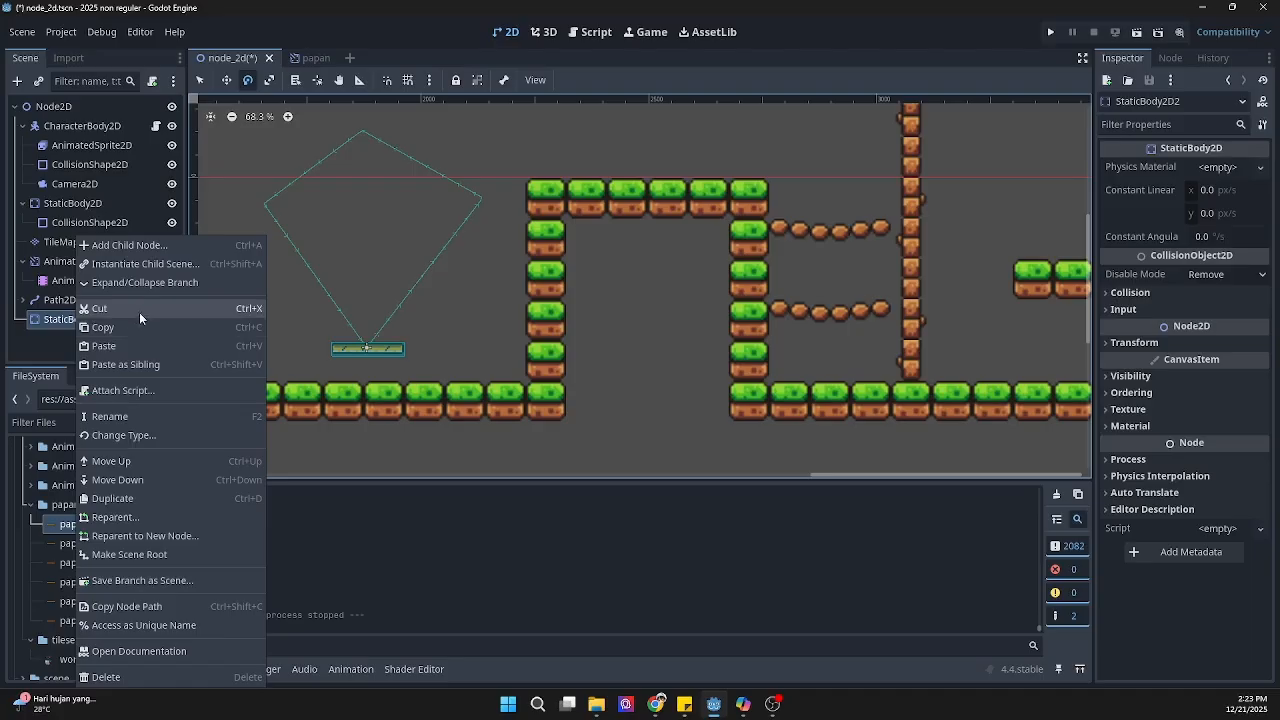
pyautogui.click(166, 252)
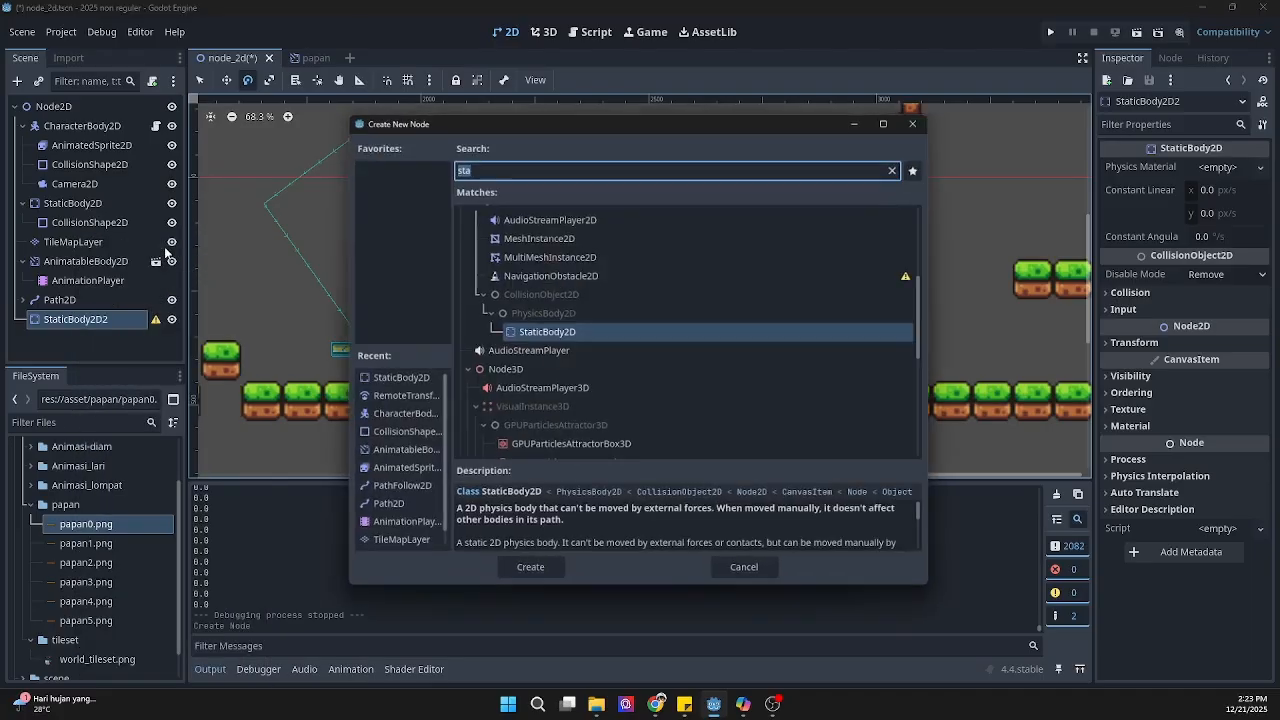
pyautogui.write('c')
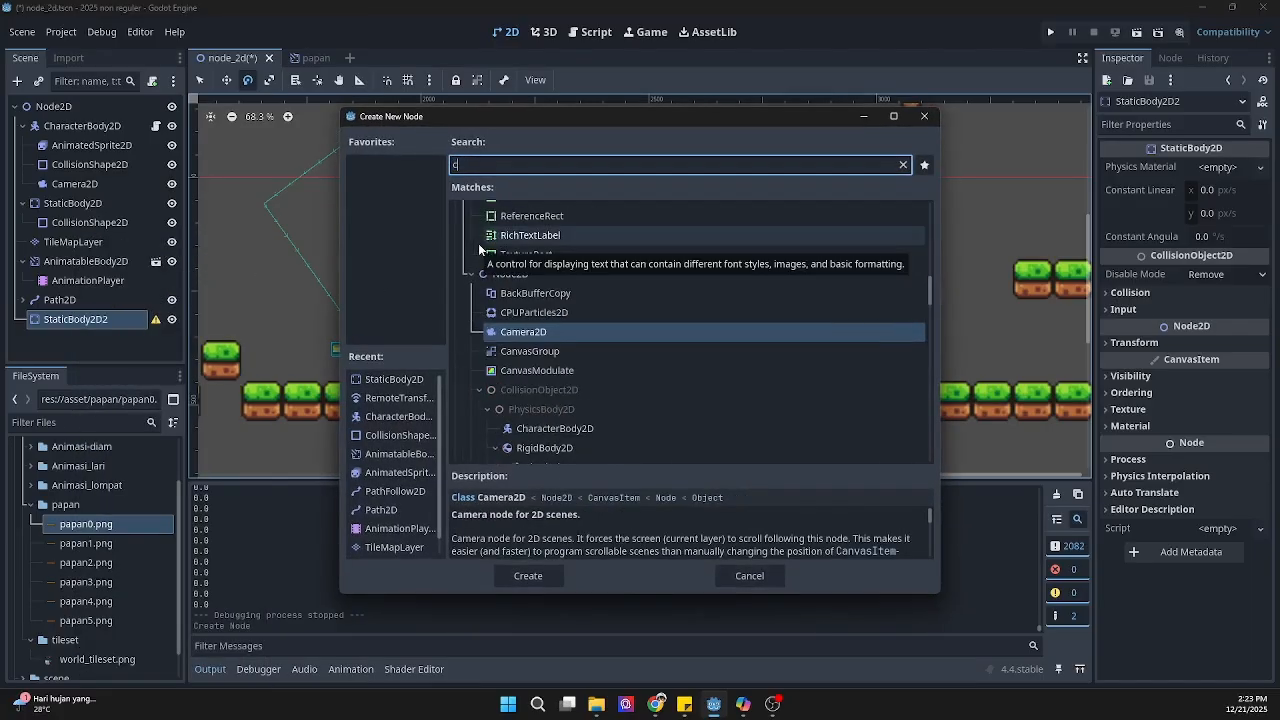
pyautogui.write('oll')
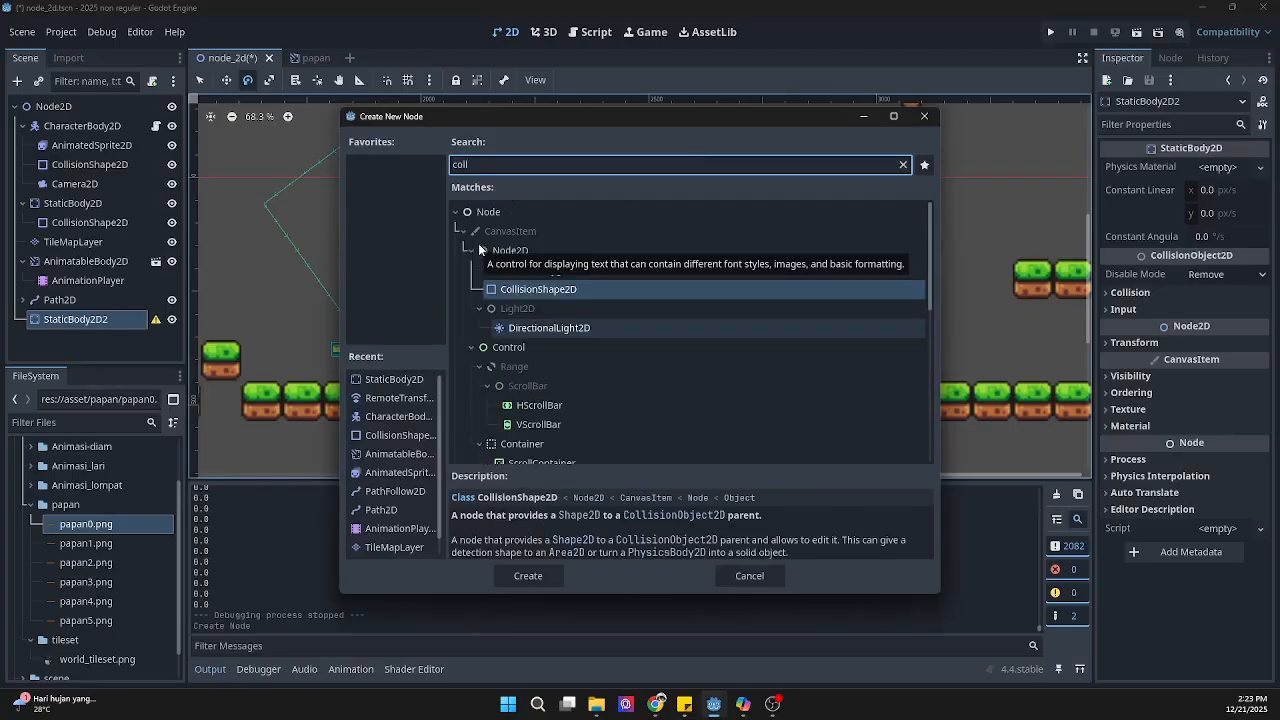
pyautogui.press('Return')
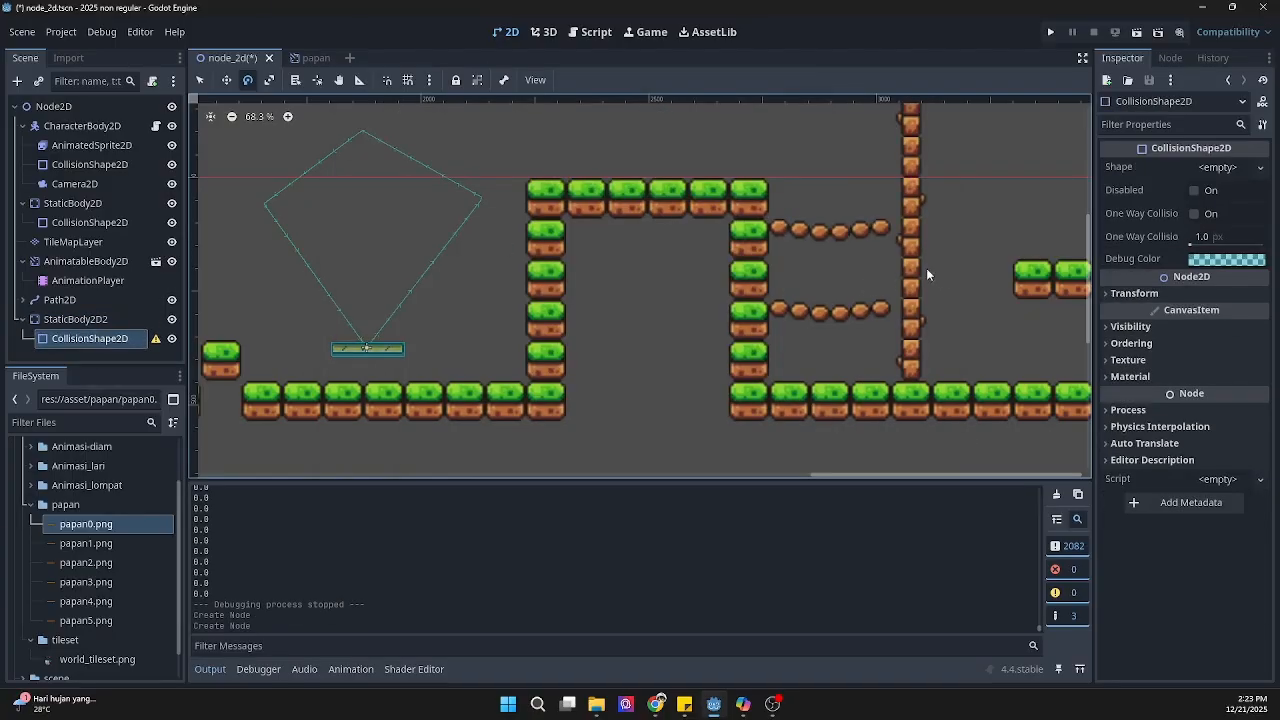
# Step: Move StaticBody2D2 from the origin to about (2890, 191), between the two rope bridges beside the palm trunk
pyautogui.scroll(-7, 900, 272)
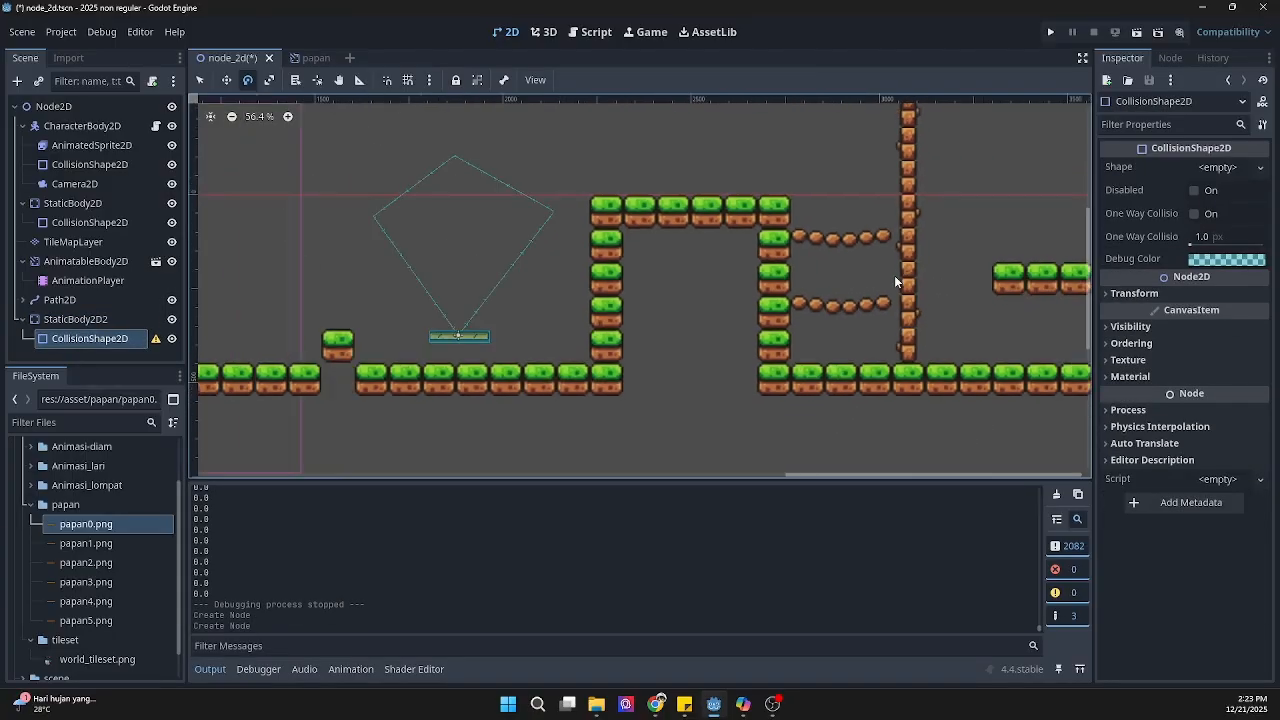
pyautogui.click(95, 321)
pyautogui.moveTo(287, 242); pyautogui.dragTo(498, 274, button='middle')
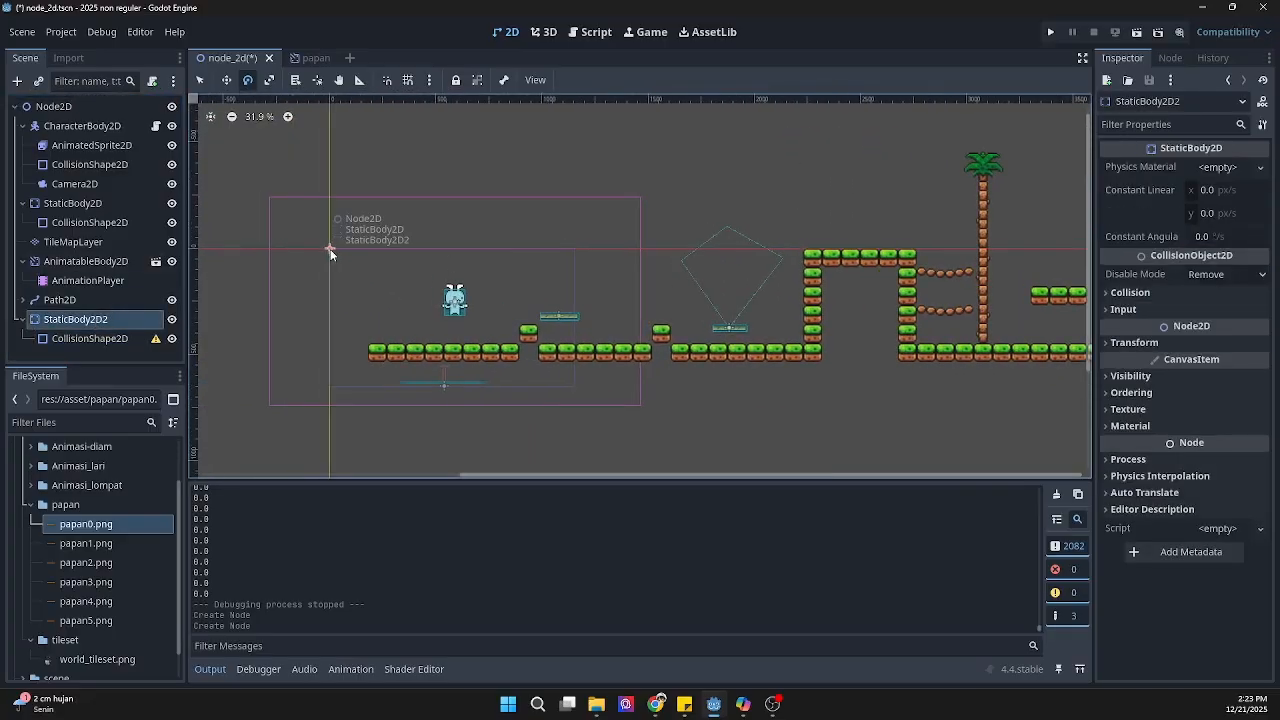
pyautogui.moveTo(330, 249); pyautogui.dragTo(547, 253)
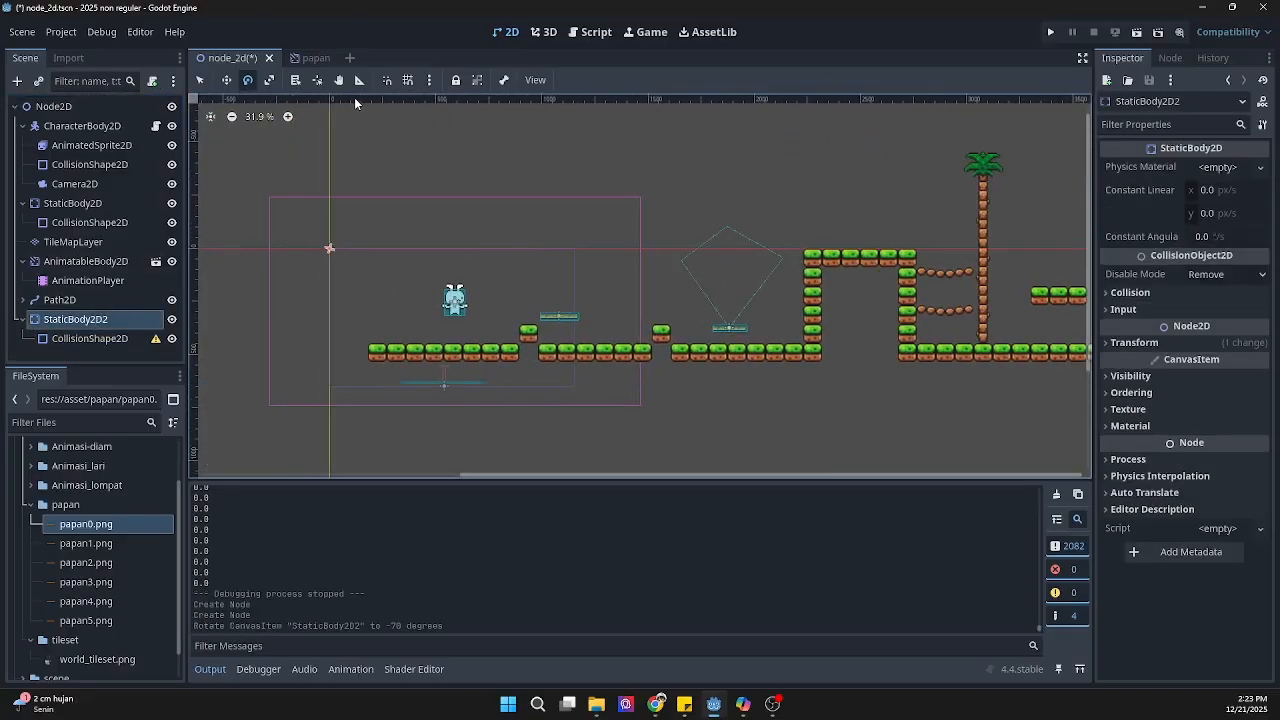
pyautogui.hotkey('ctrl', 'z')
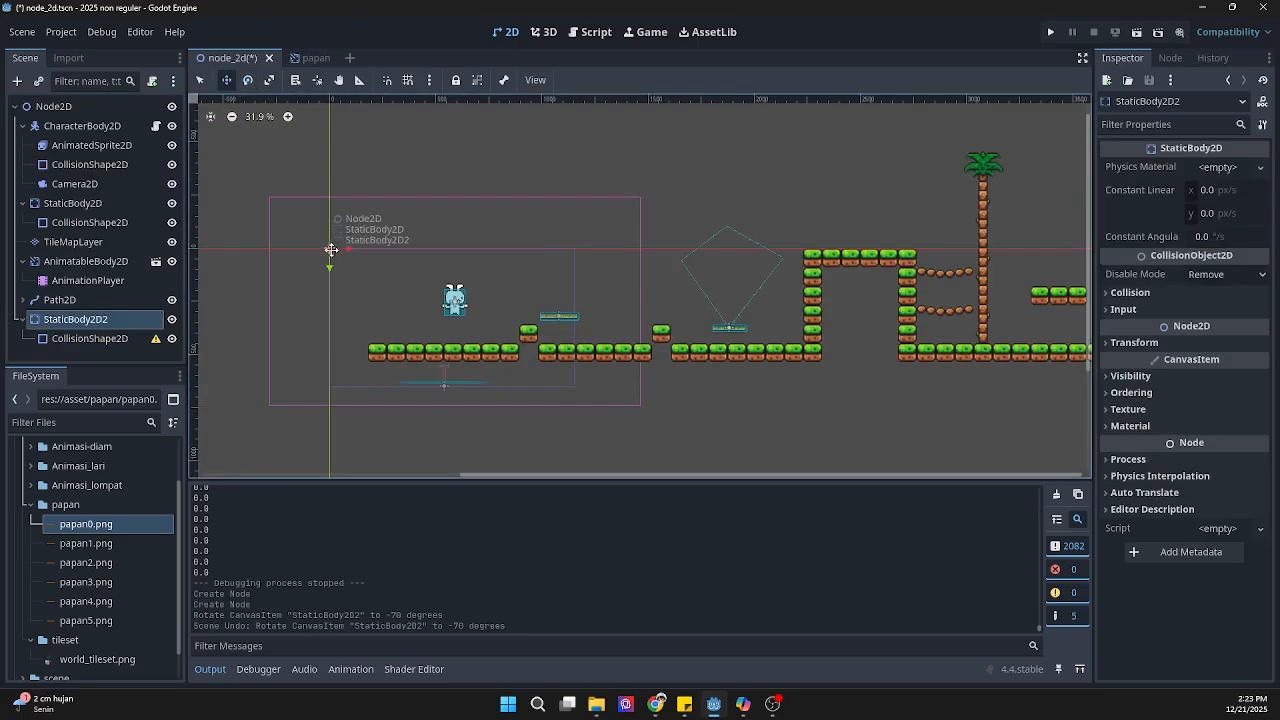
pyautogui.moveTo(330, 249); pyautogui.dragTo(1021, 311)
pyautogui.moveTo(945, 291); pyautogui.dragTo(945, 291)
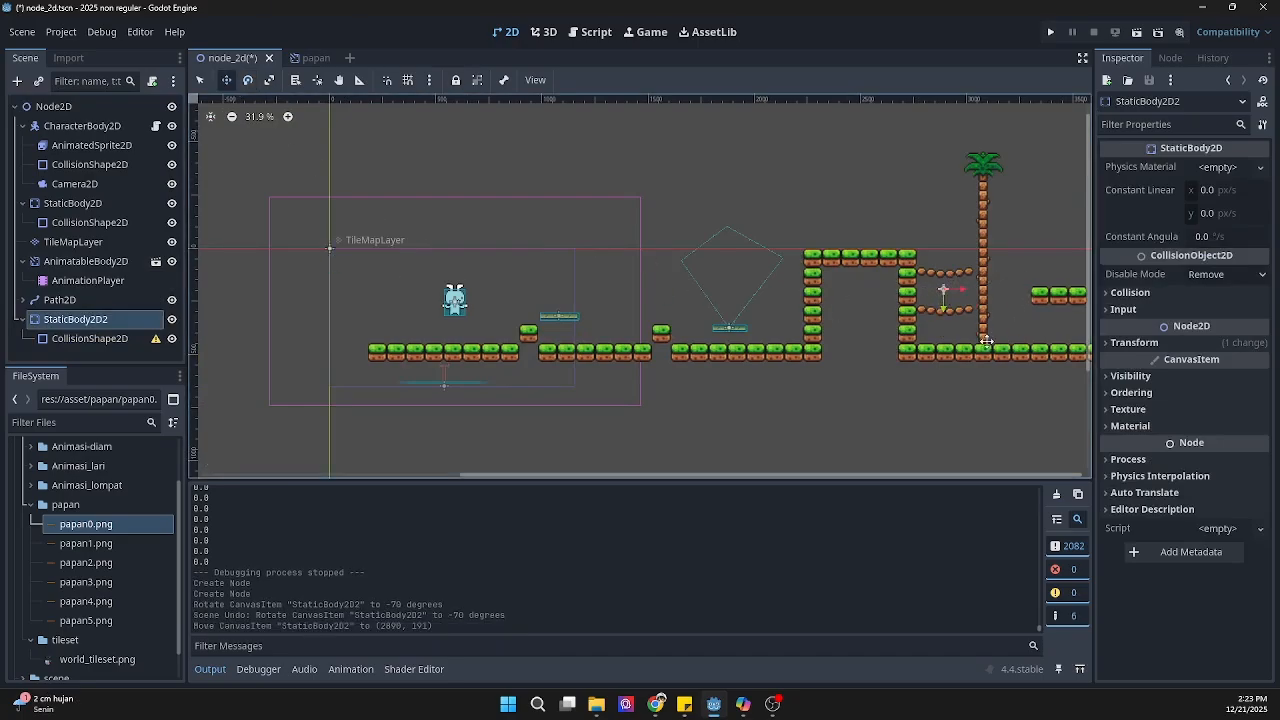
# Step: Give StaticBody2D2's CollisionShape2D a RectangleShape2D and fit it over the full width of the lower rope bridge
pyautogui.scroll(5, 945, 300)
pyautogui.scroll(2, 710, 329)
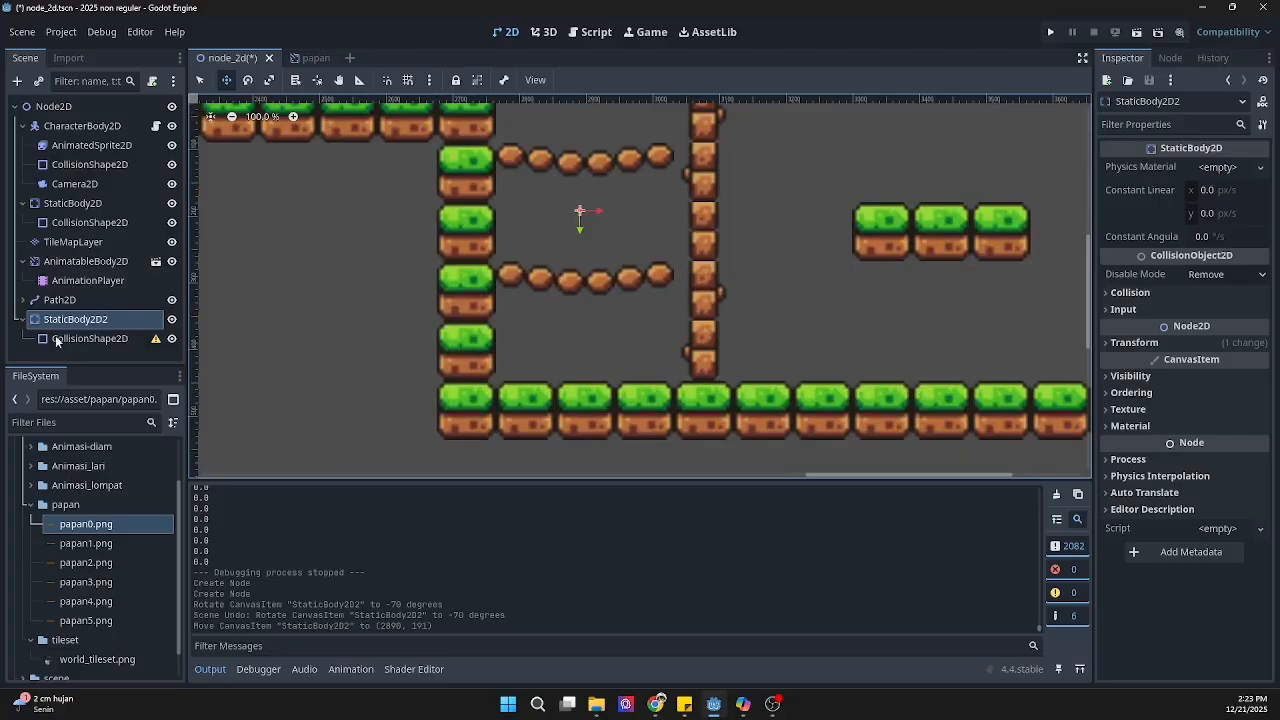
pyautogui.click(90, 338)
pyautogui.click(1260, 168)
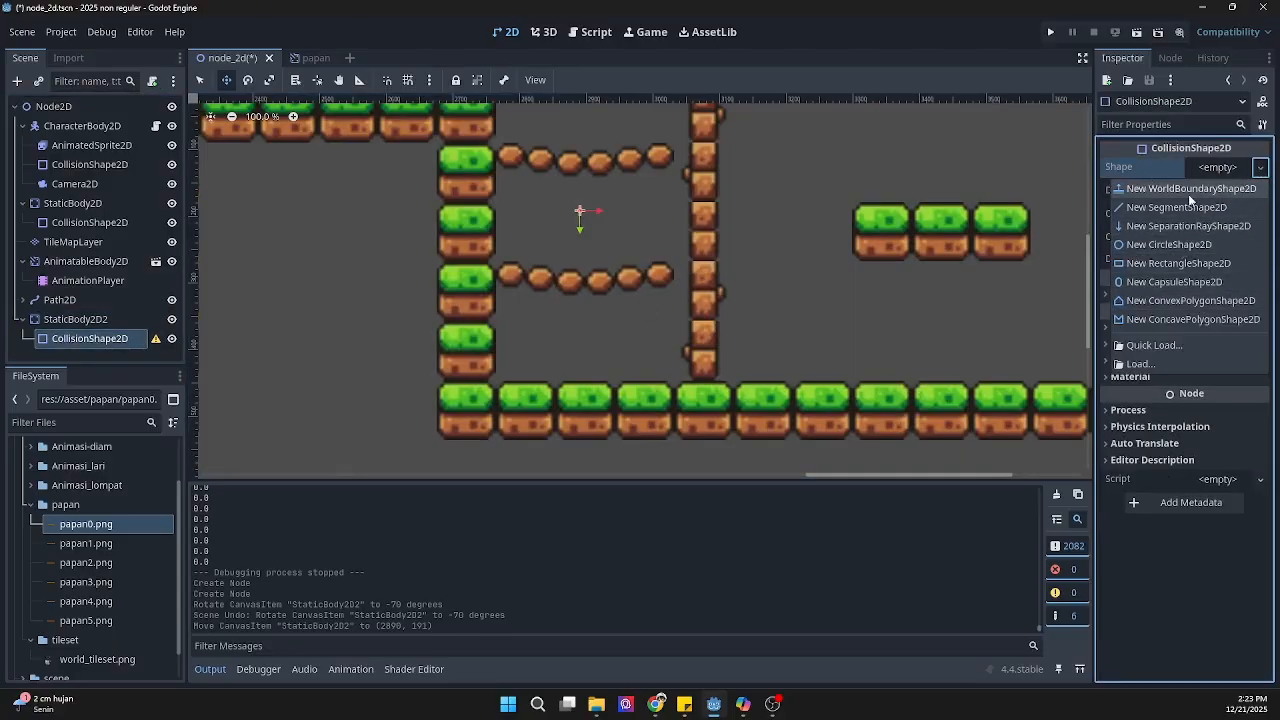
pyautogui.click(1178, 263)
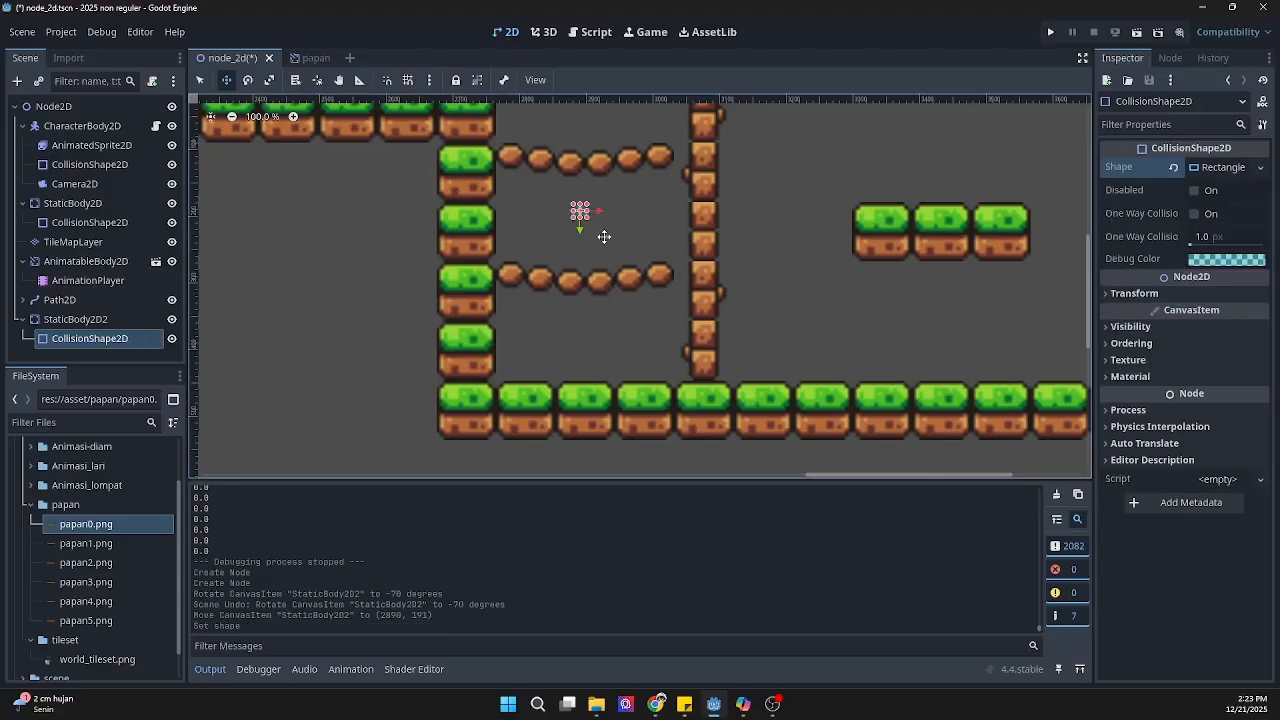
pyautogui.moveTo(674, 224); pyautogui.dragTo(596, 273)
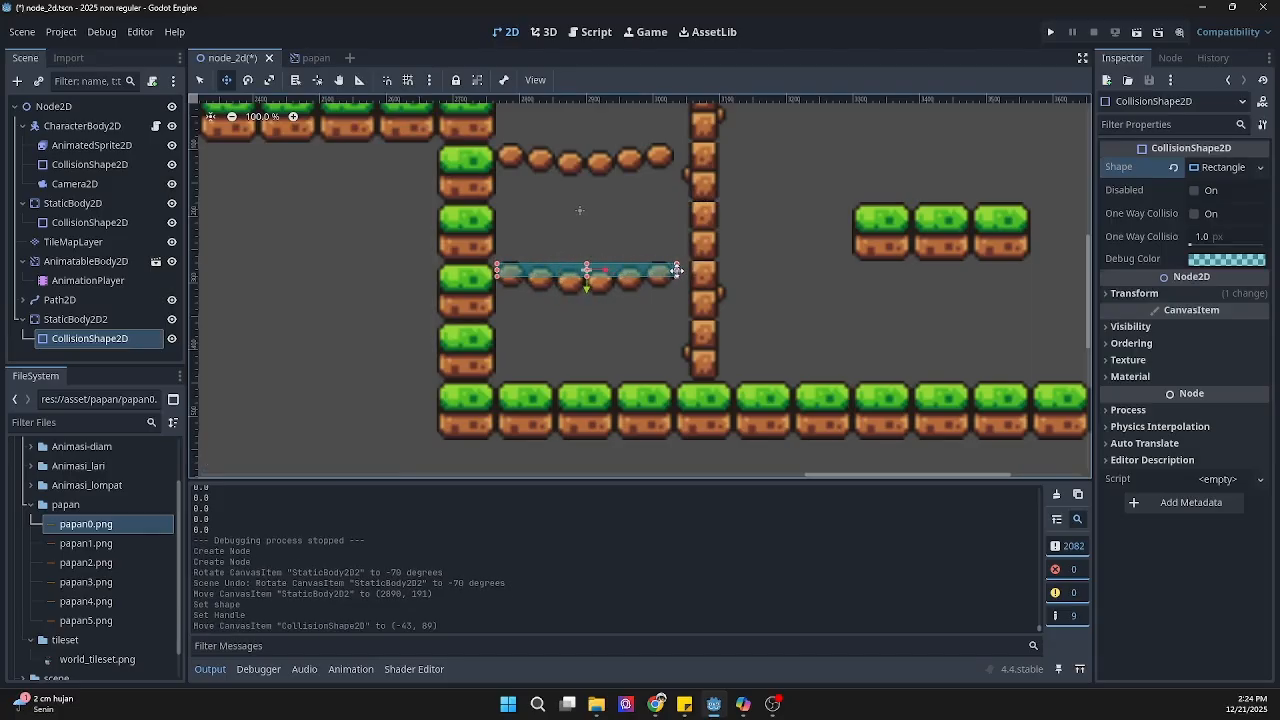
pyautogui.moveTo(677, 270); pyautogui.dragTo(675, 270)
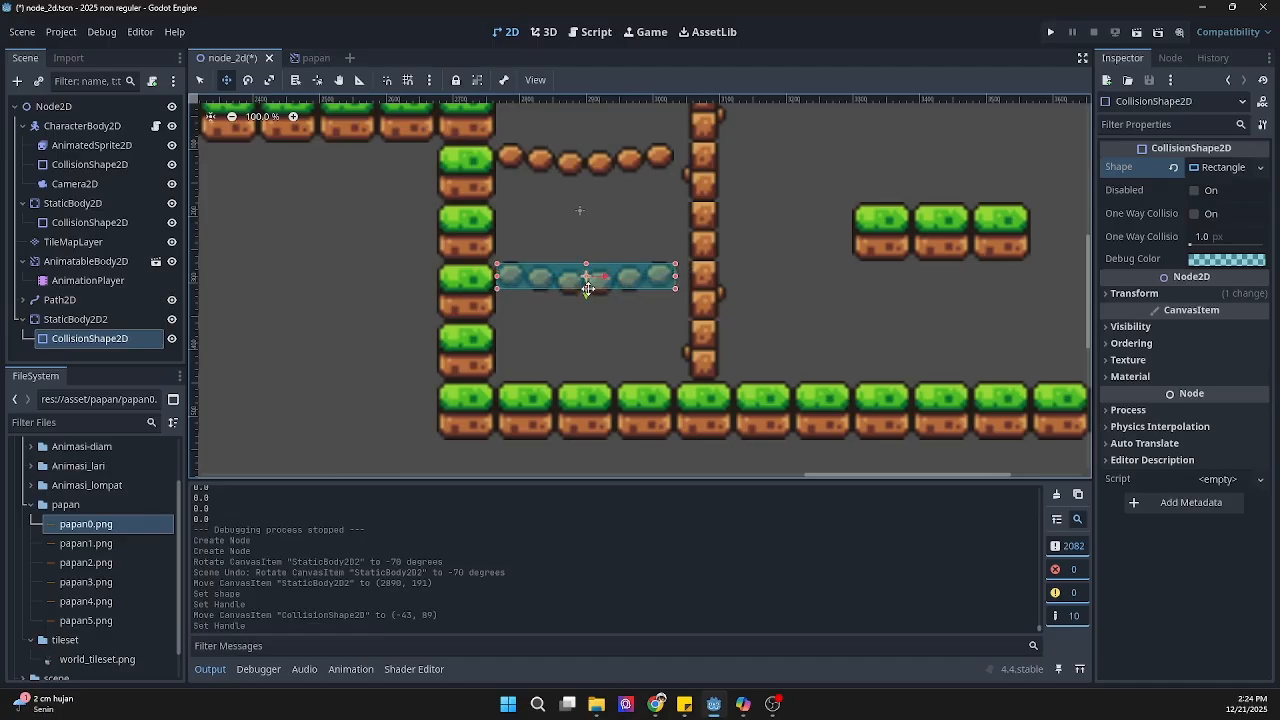
# Step: Extend the lower rope bridge's collision rectangle slightly downward and enable One Way Collision with a margin of 10 px
pyautogui.moveTo(587, 291); pyautogui.dragTo(587, 295)
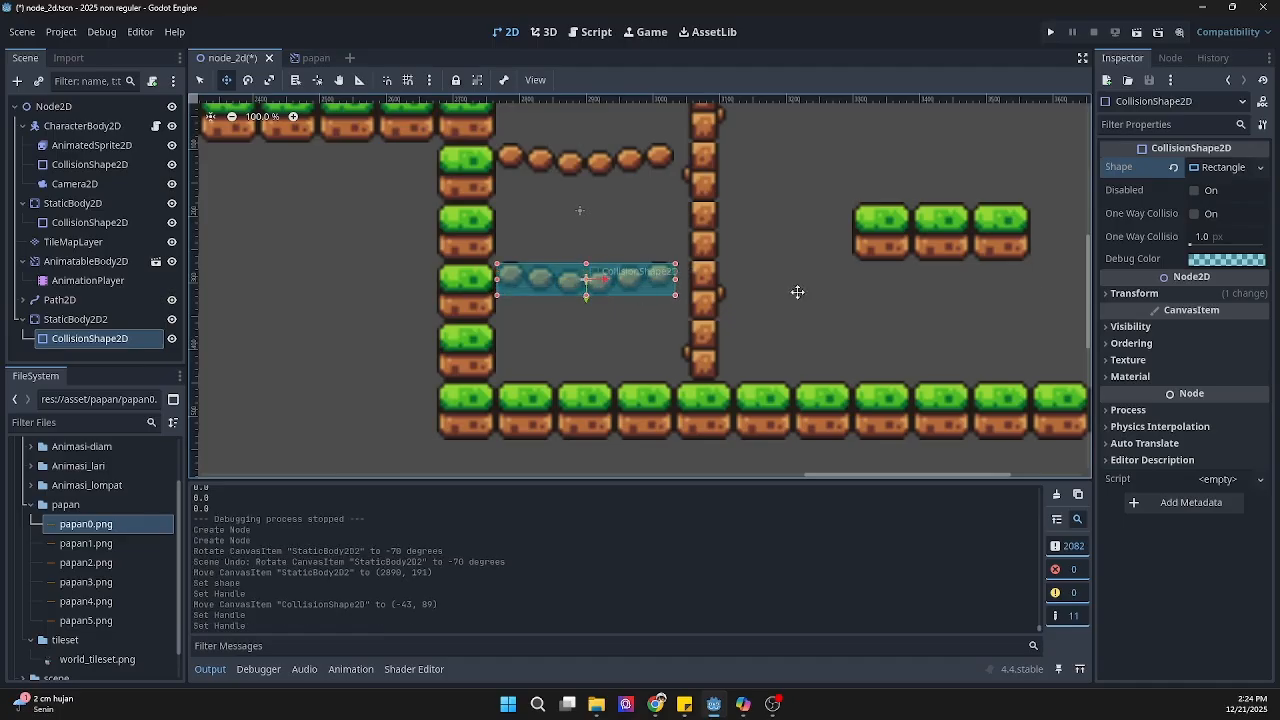
pyautogui.click(1194, 214)
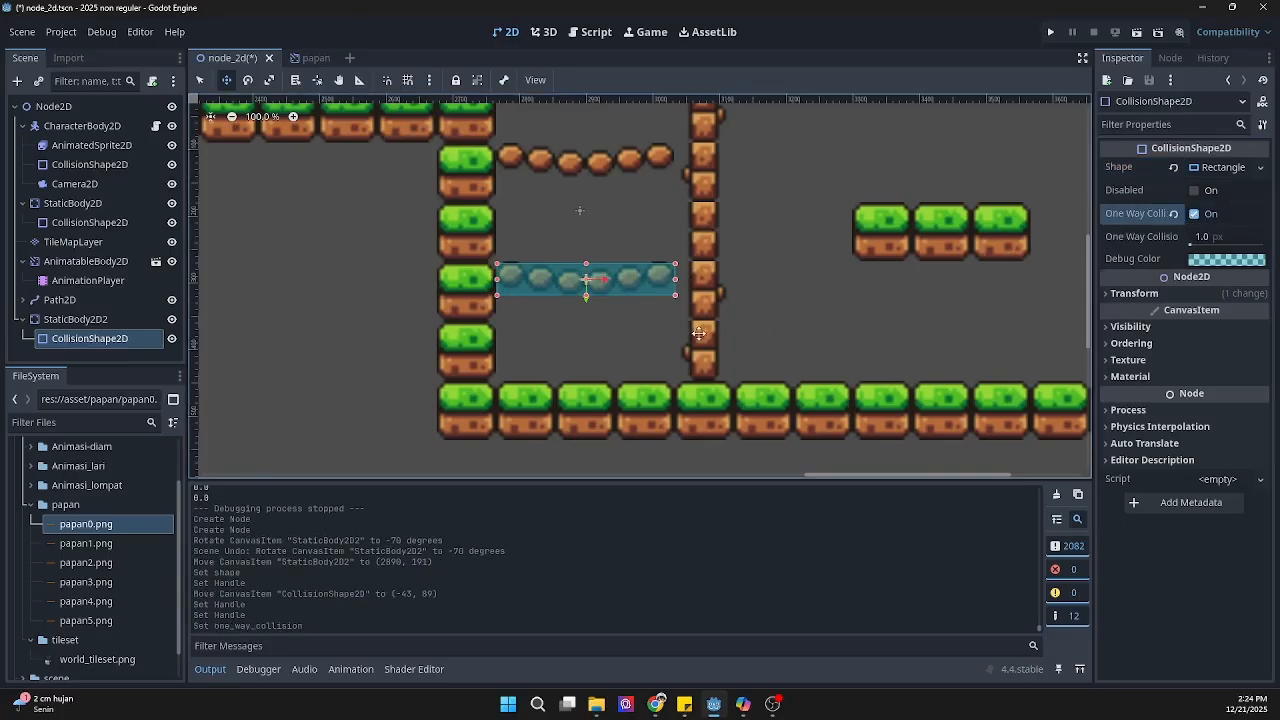
pyautogui.scroll(14, 638, 303)
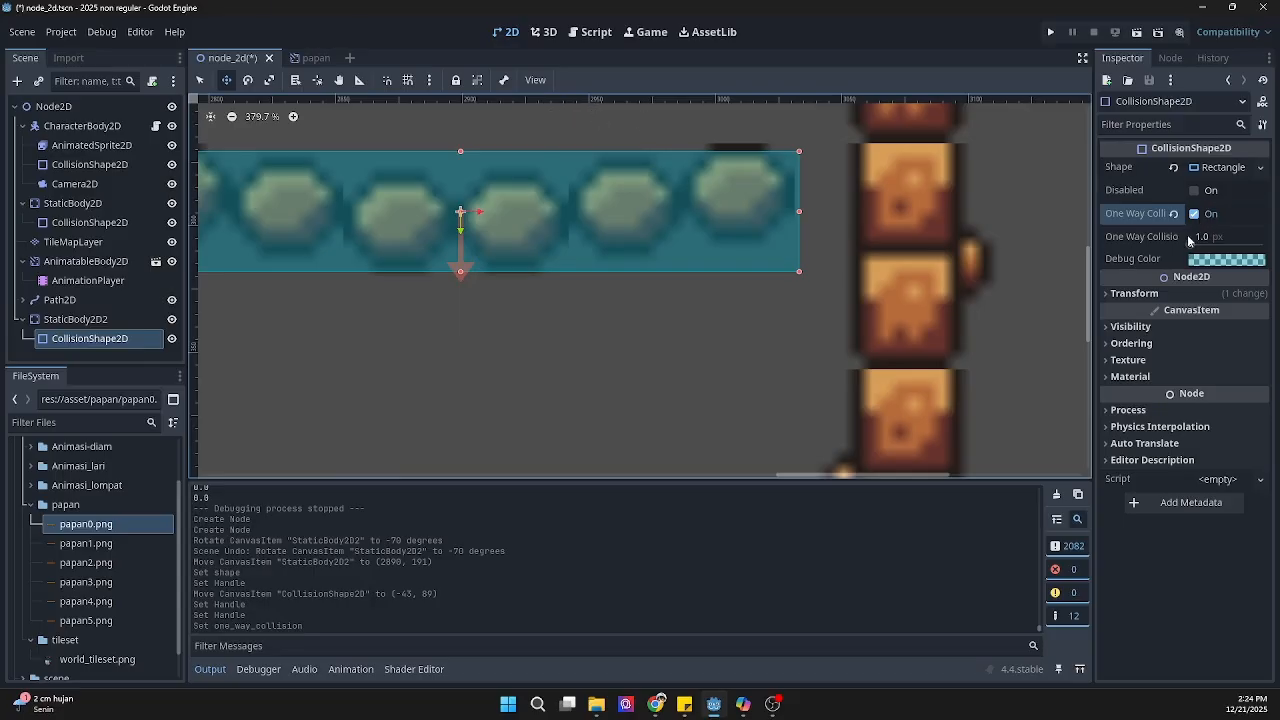
pyautogui.moveTo(1190, 246); pyautogui.dragTo(1196, 246)
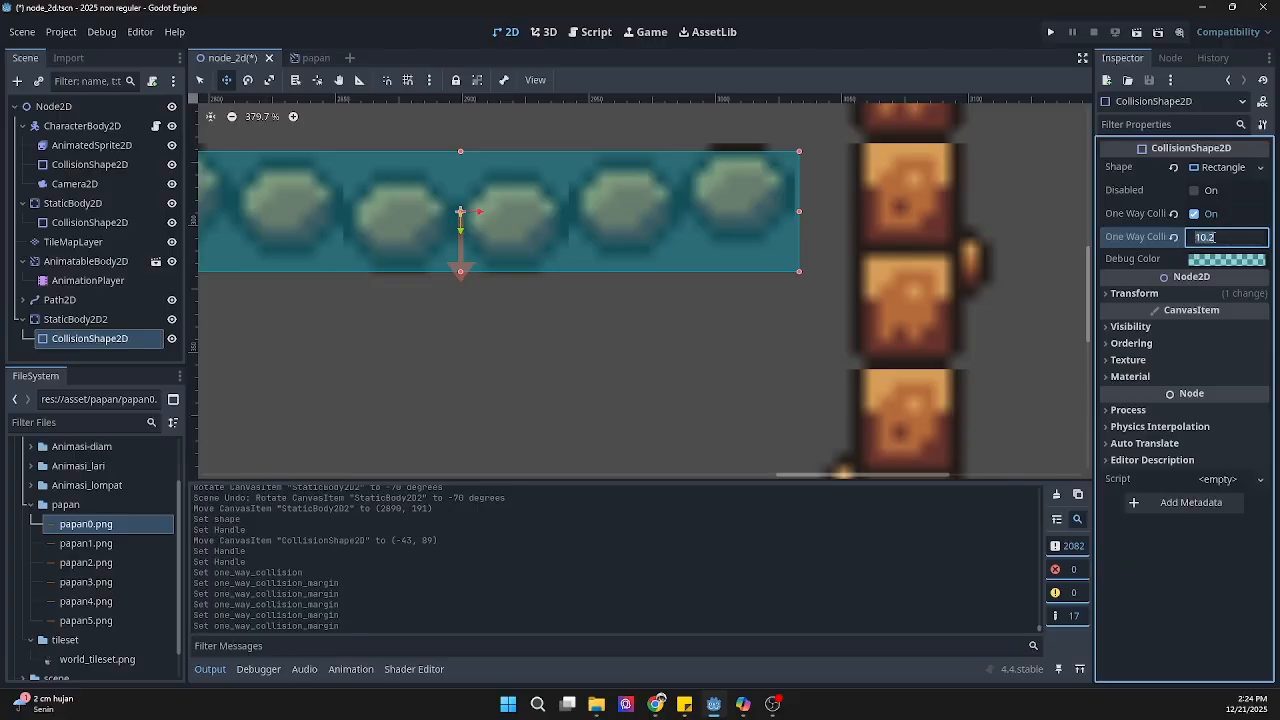
pyautogui.write('10')
pyautogui.press('Return')
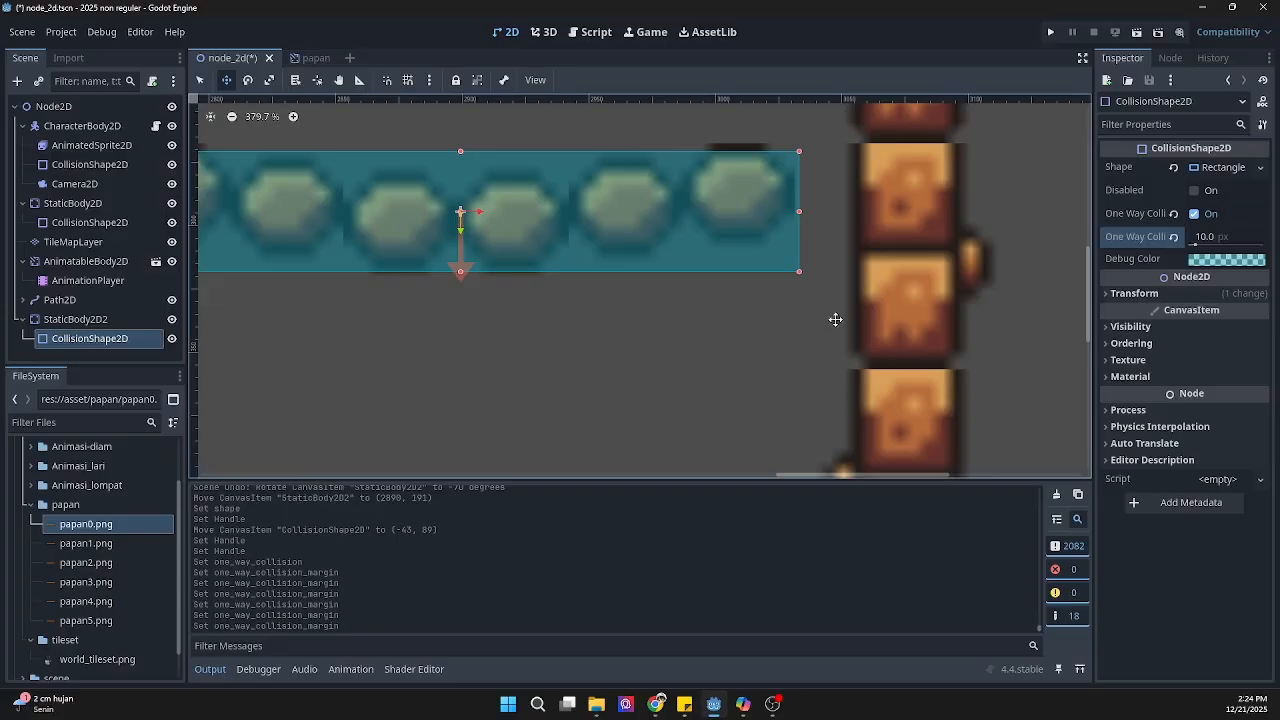
# Step: Duplicate the lower bridge's CollisionShape2D and move the copy straight up over the upper rope bridge
pyautogui.scroll(-6, 840, 315)
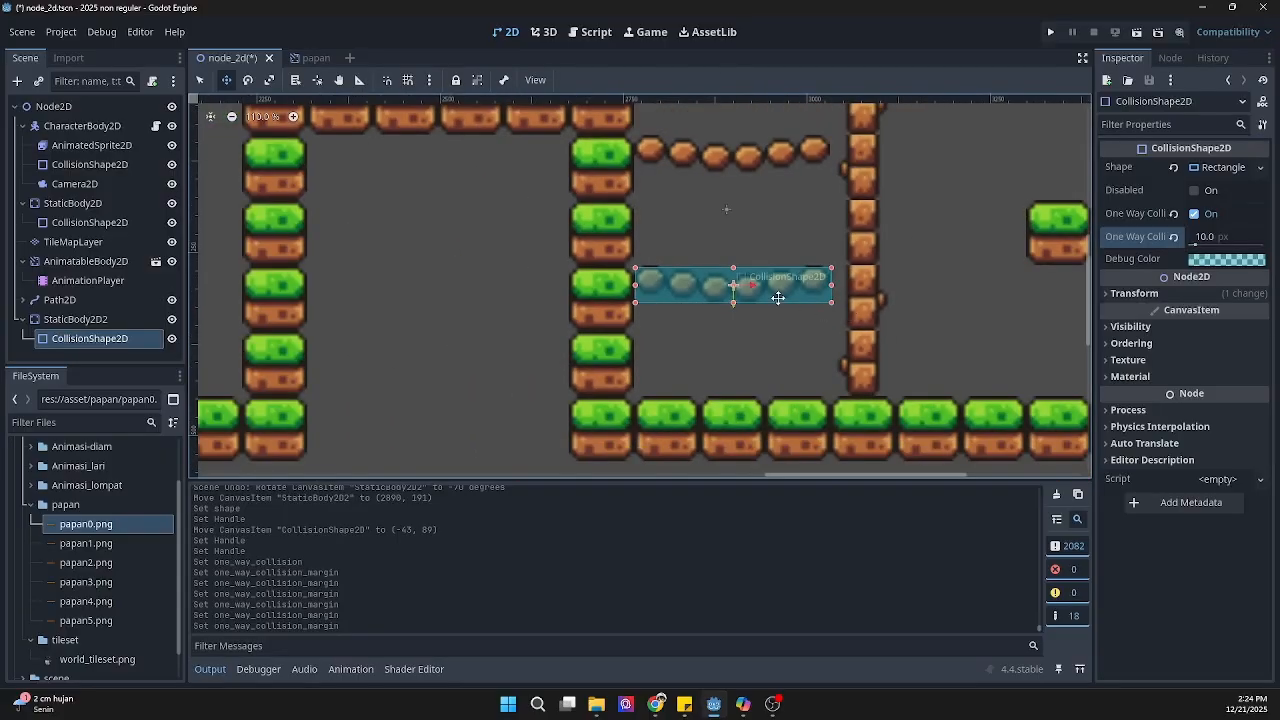
pyautogui.hotkey('ctrl', 'd')
pyautogui.moveTo(787, 290); pyautogui.dragTo(788, 156)
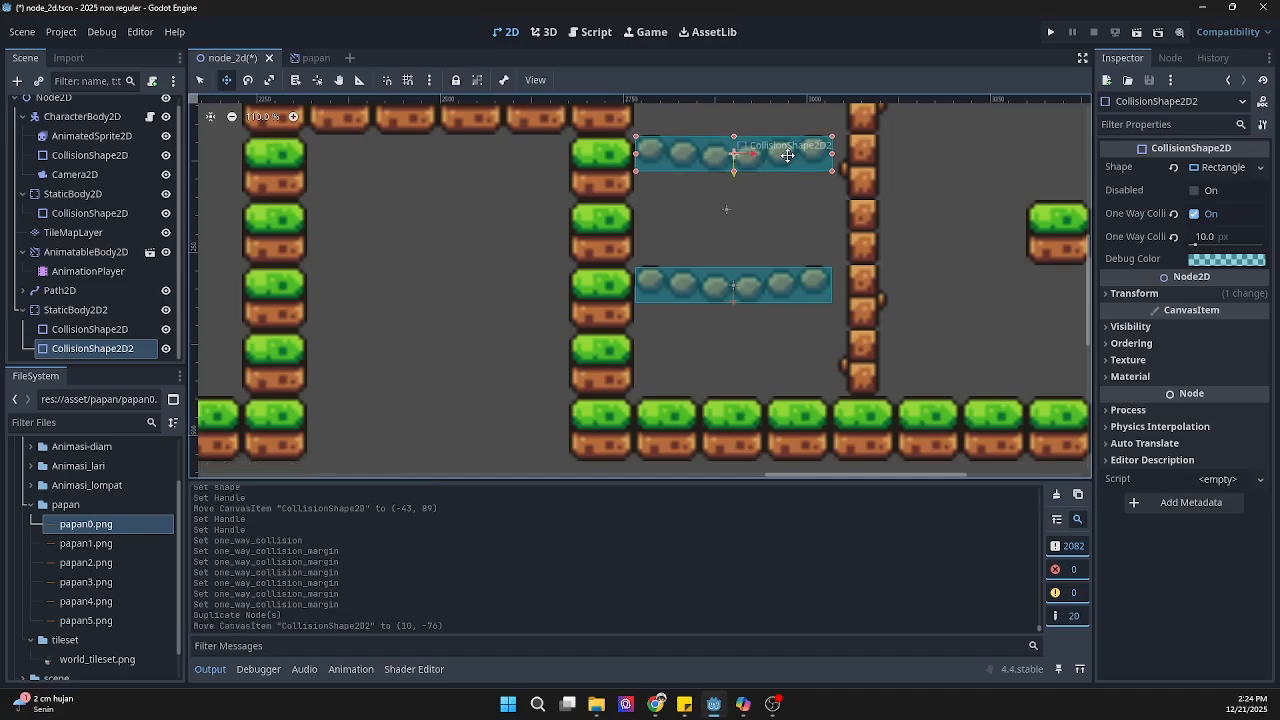
# Step: Run the project and take the rabbit across the moving planks onto the raised grass platform before the rope bridges
pyautogui.click(1052, 32)
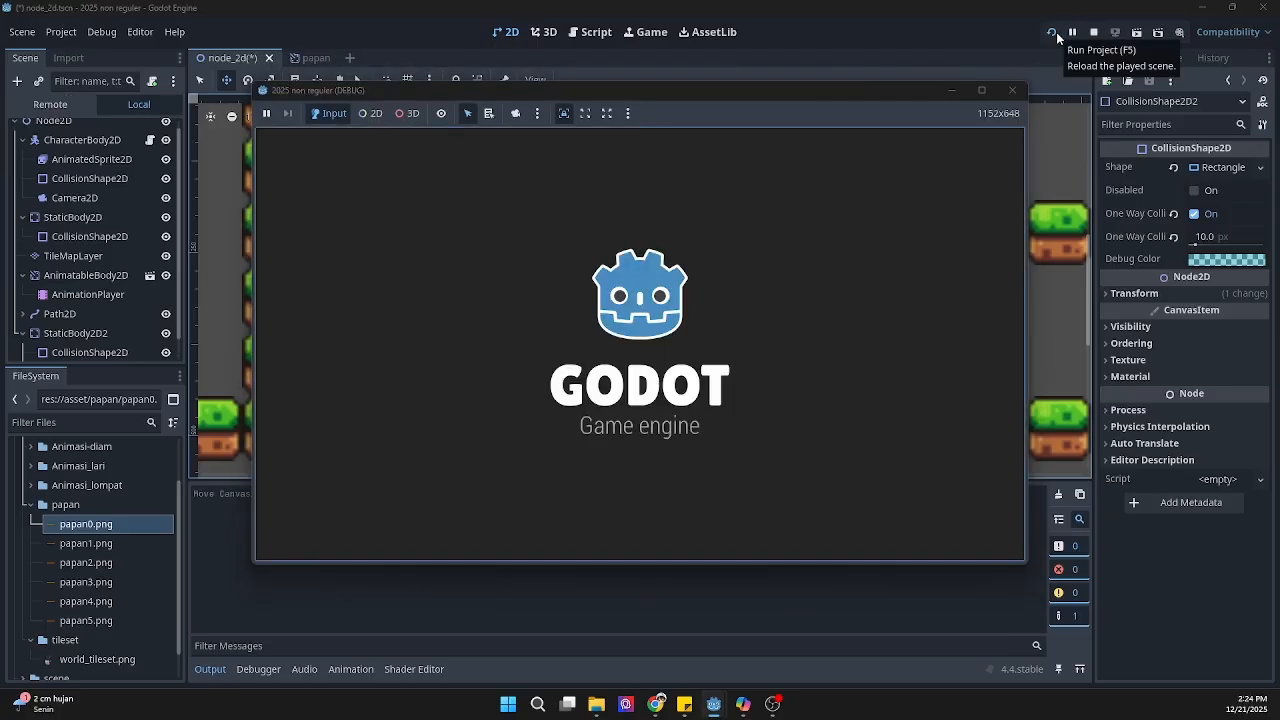
pyautogui.press('Right')
pyautogui.press('space')
pyautogui.press('space')
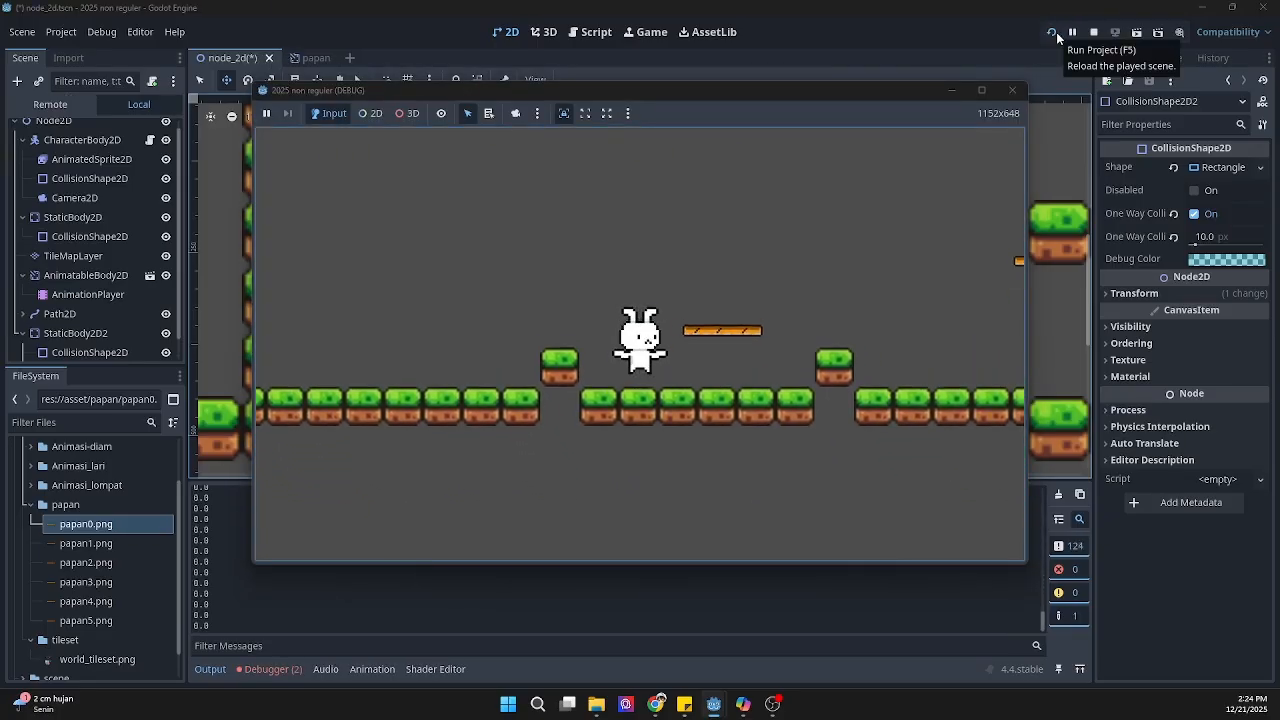
pyautogui.press('Right')
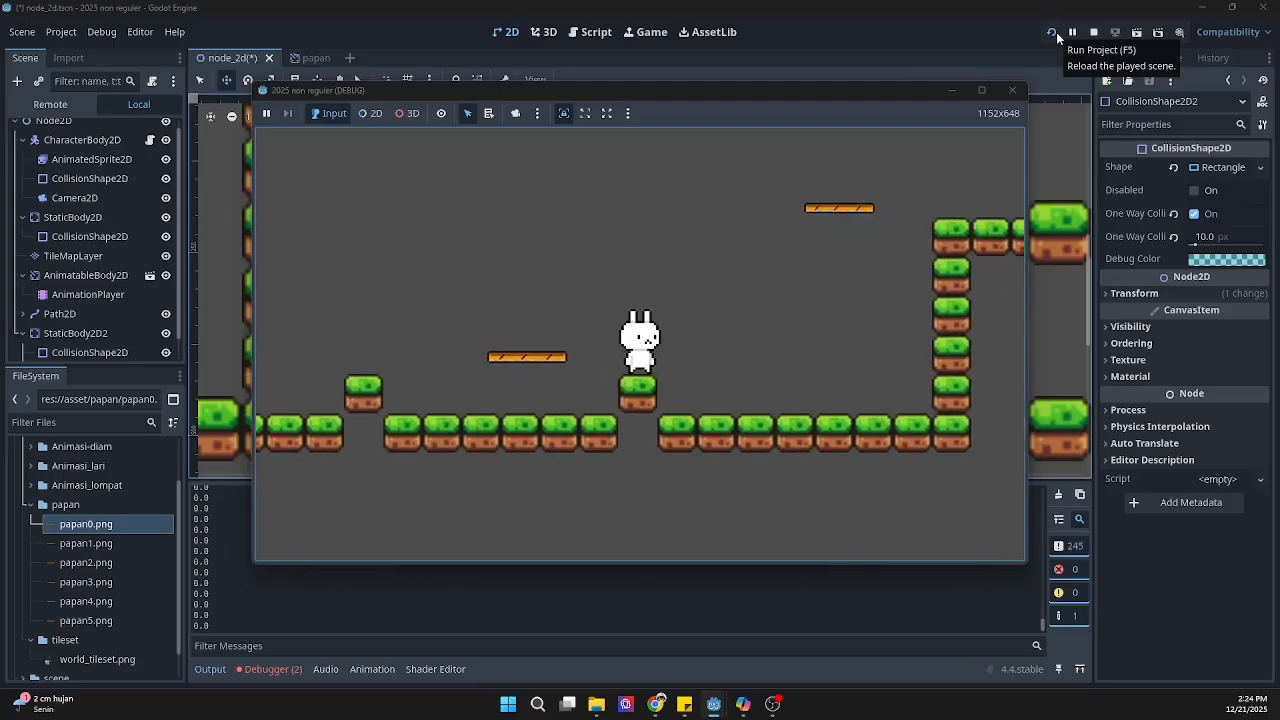
pyautogui.press('space')
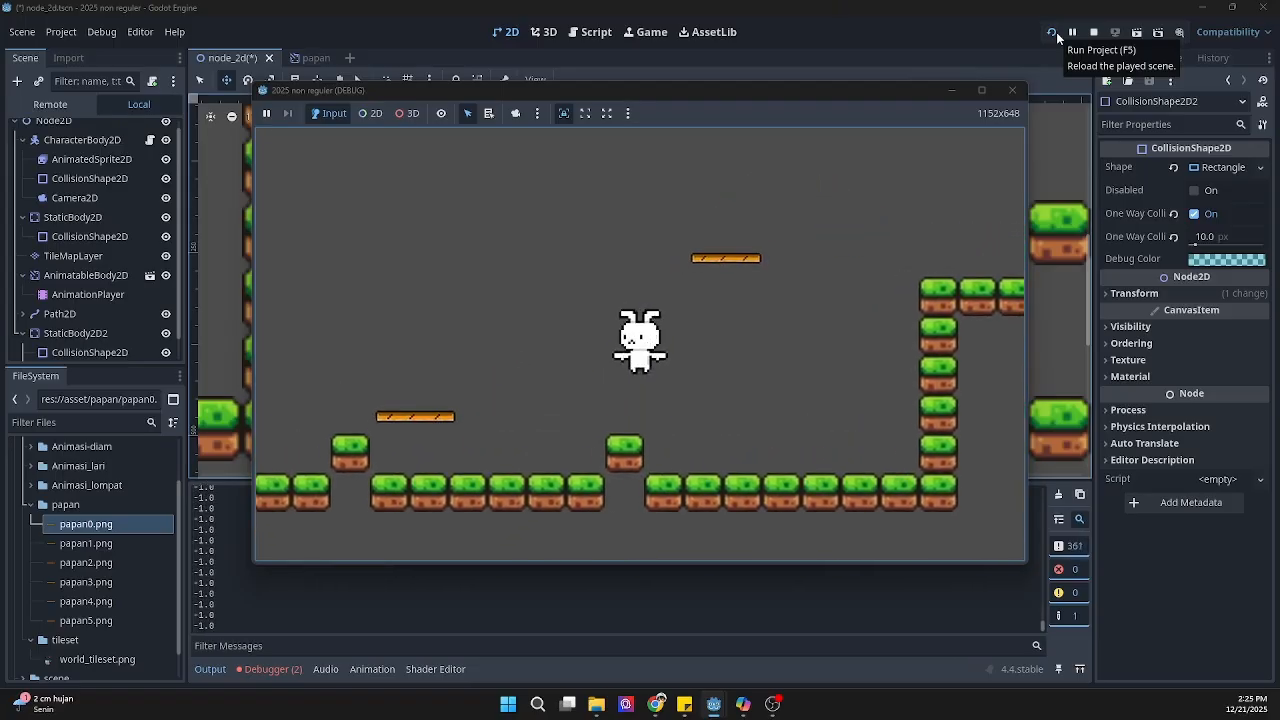
pyautogui.press('Left')
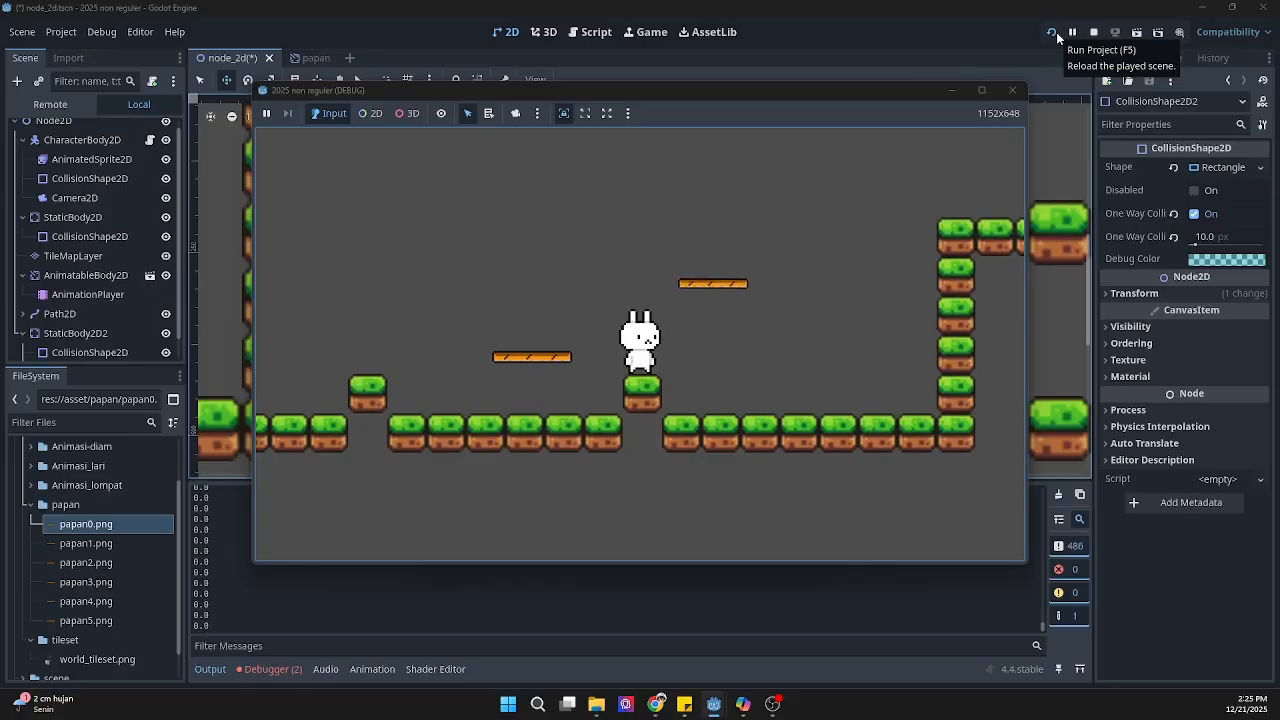
pyautogui.press('space')
pyautogui.press('Right')
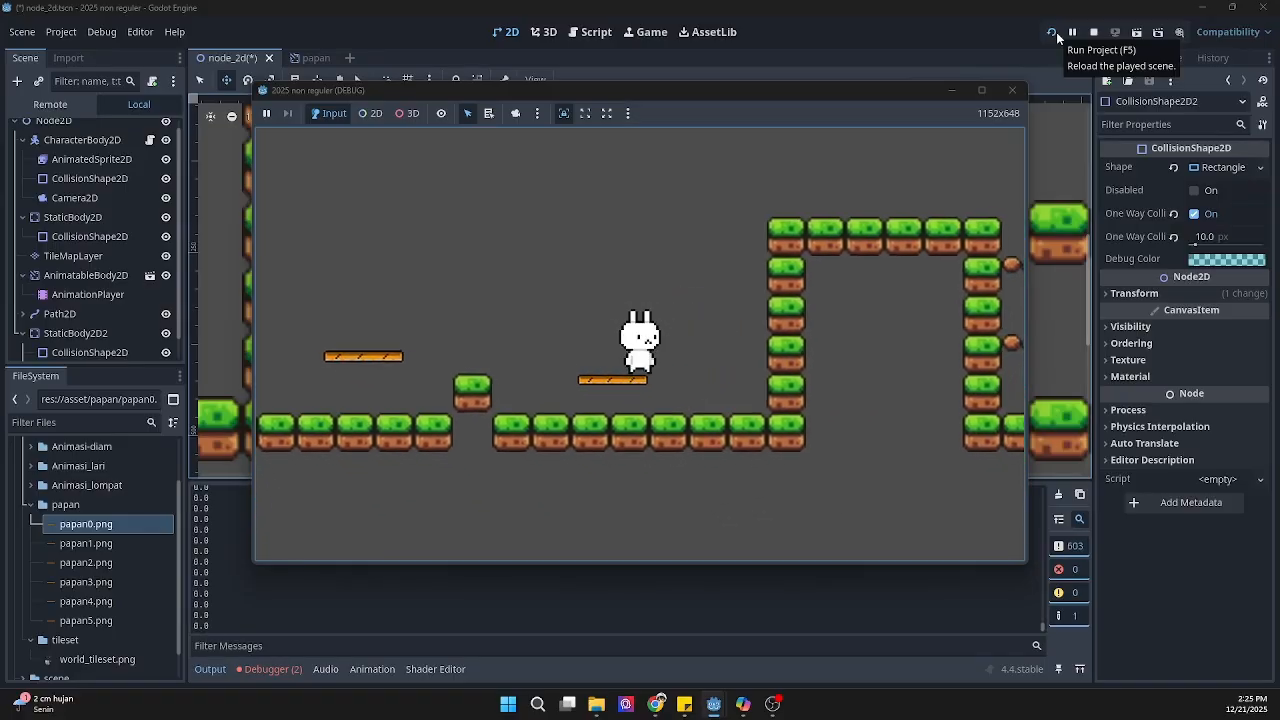
pyautogui.press('space')
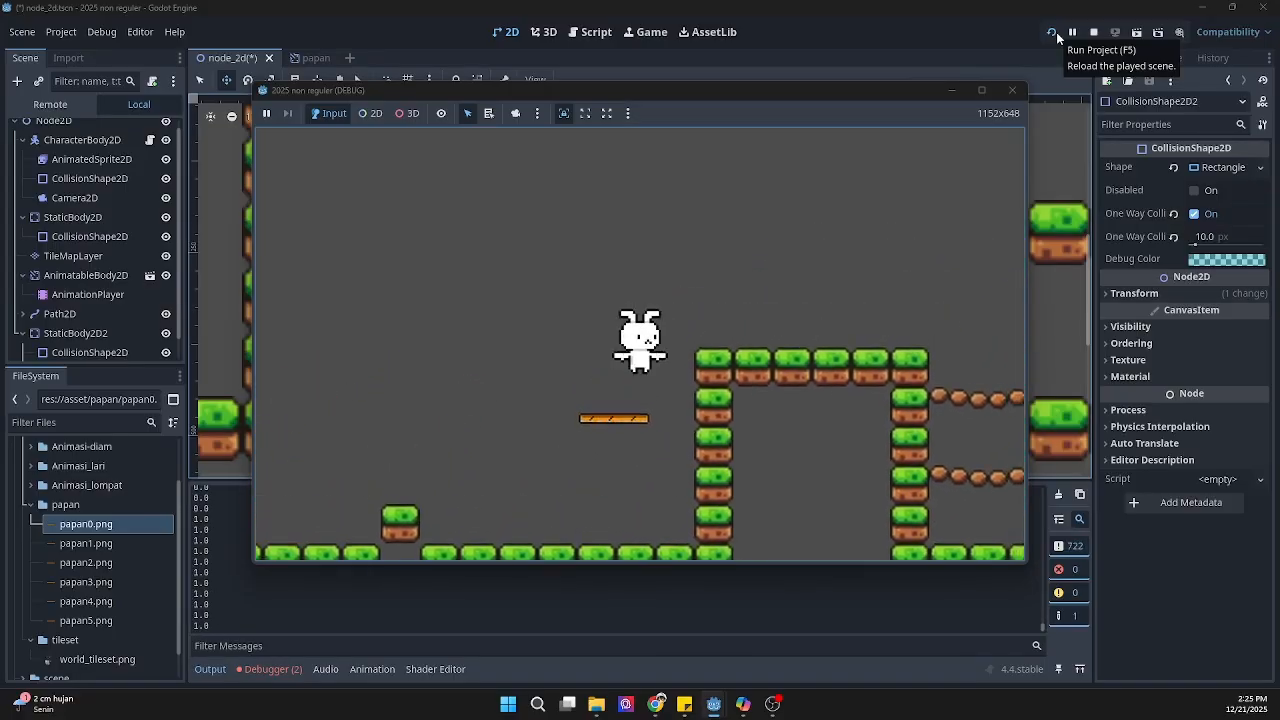
pyautogui.press('Right')
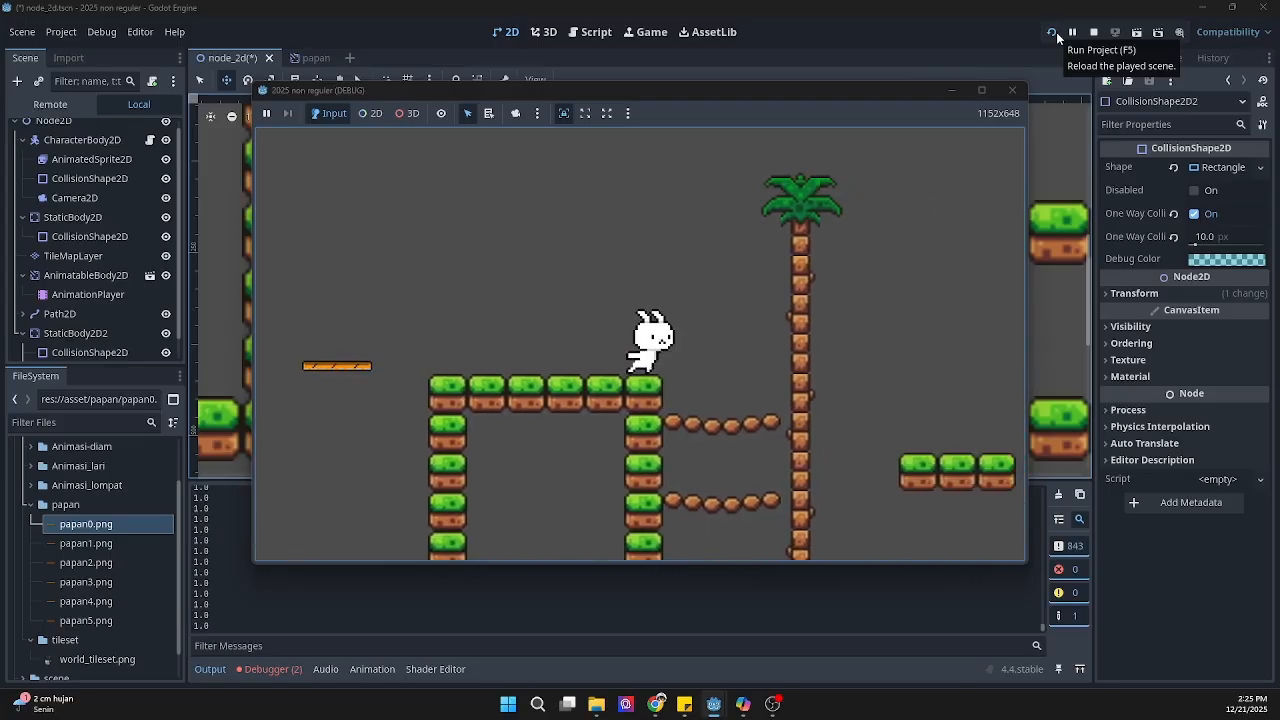
# Step: Test both rope bridges' one-way collision by jumping the rabbit up through them from below and landing on them from the side
pyautogui.press('Right')
pyautogui.press('space')
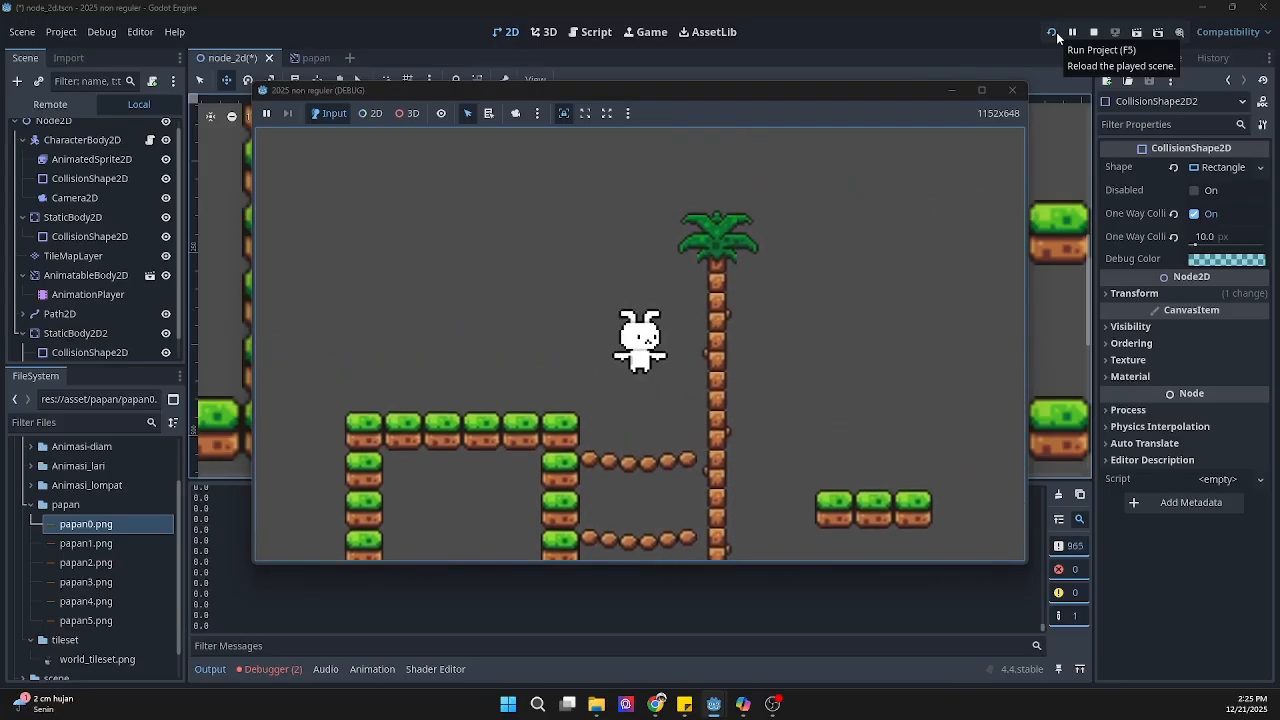
pyautogui.press('Right')
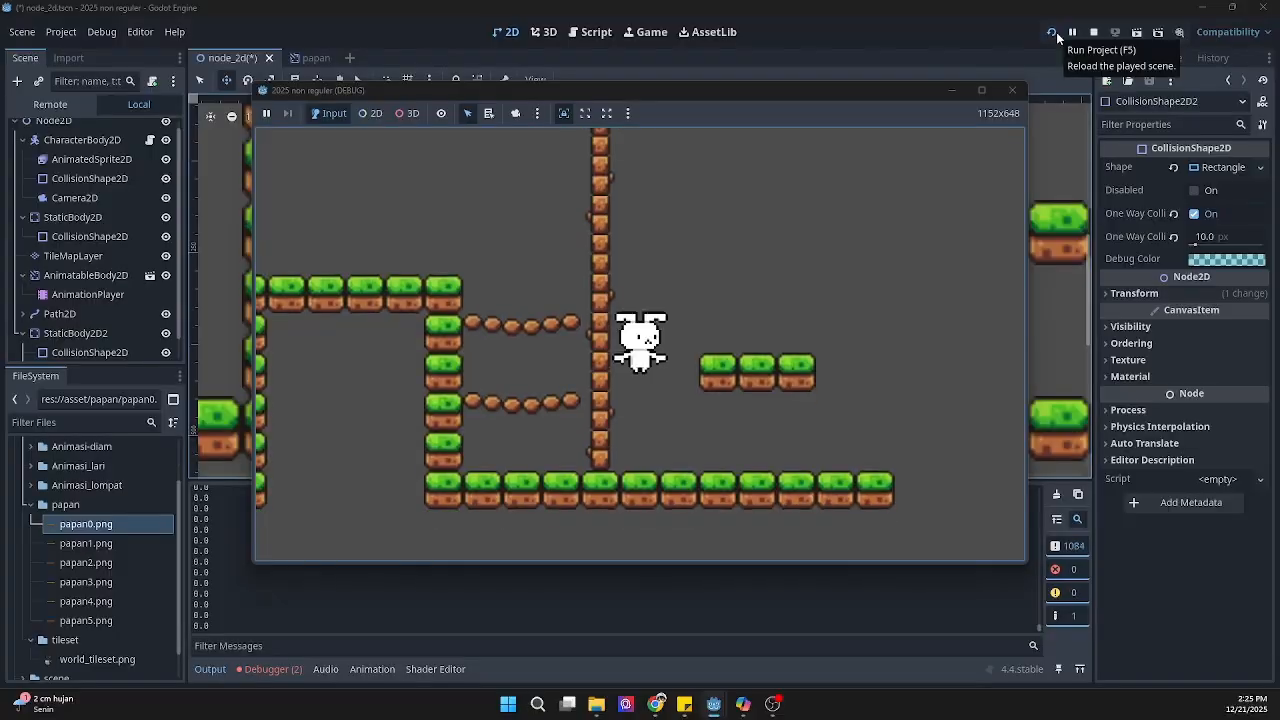
pyautogui.press('Left')
pyautogui.press('space')
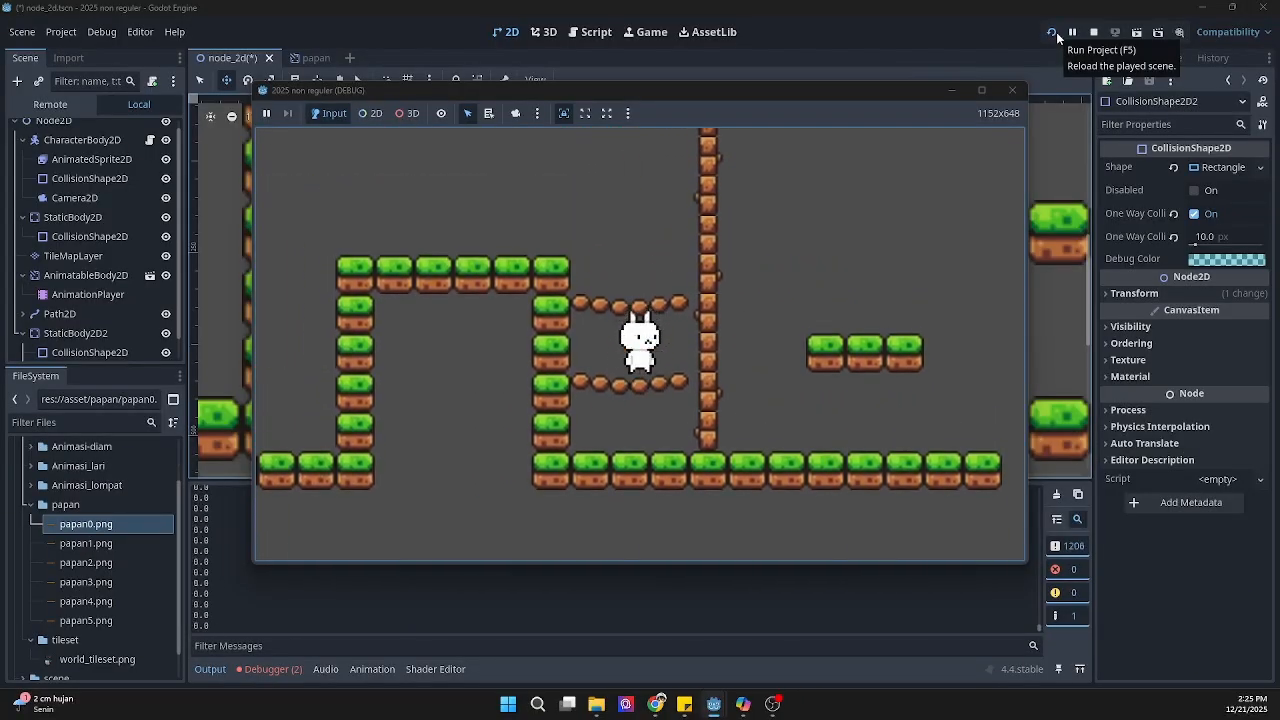
pyautogui.press('space')
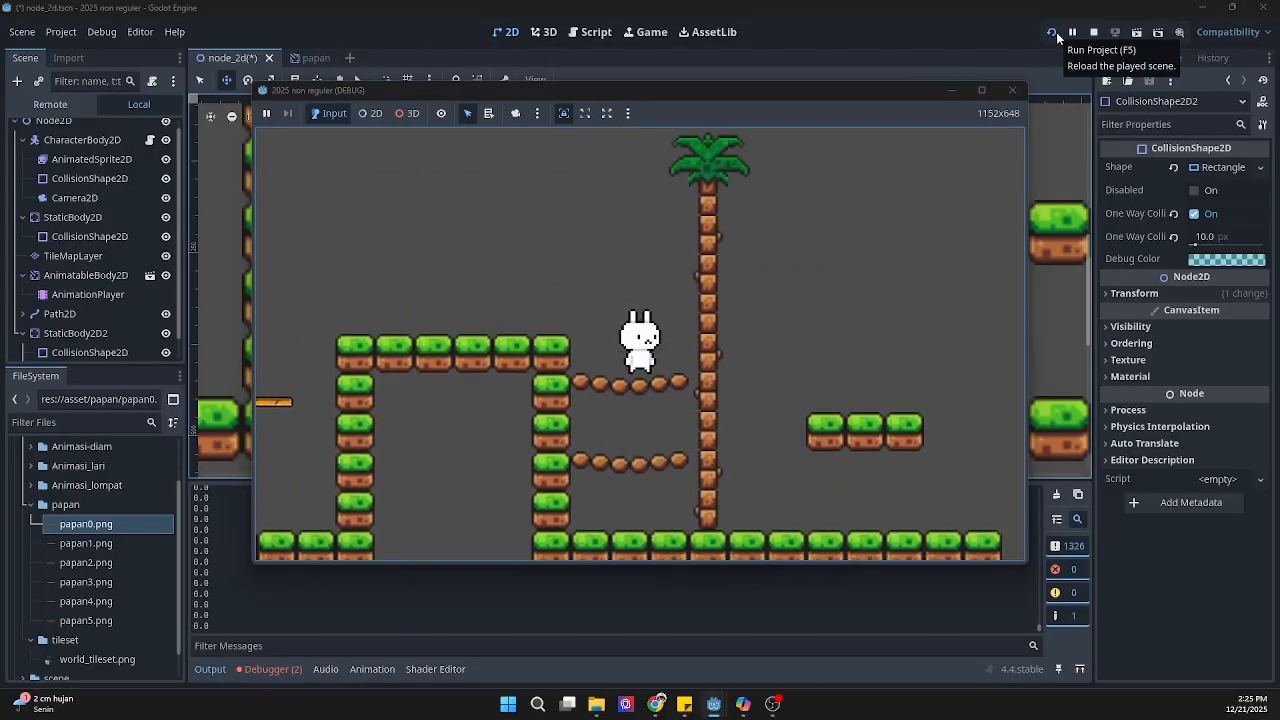
pyautogui.press('Right')
pyautogui.press('Left')
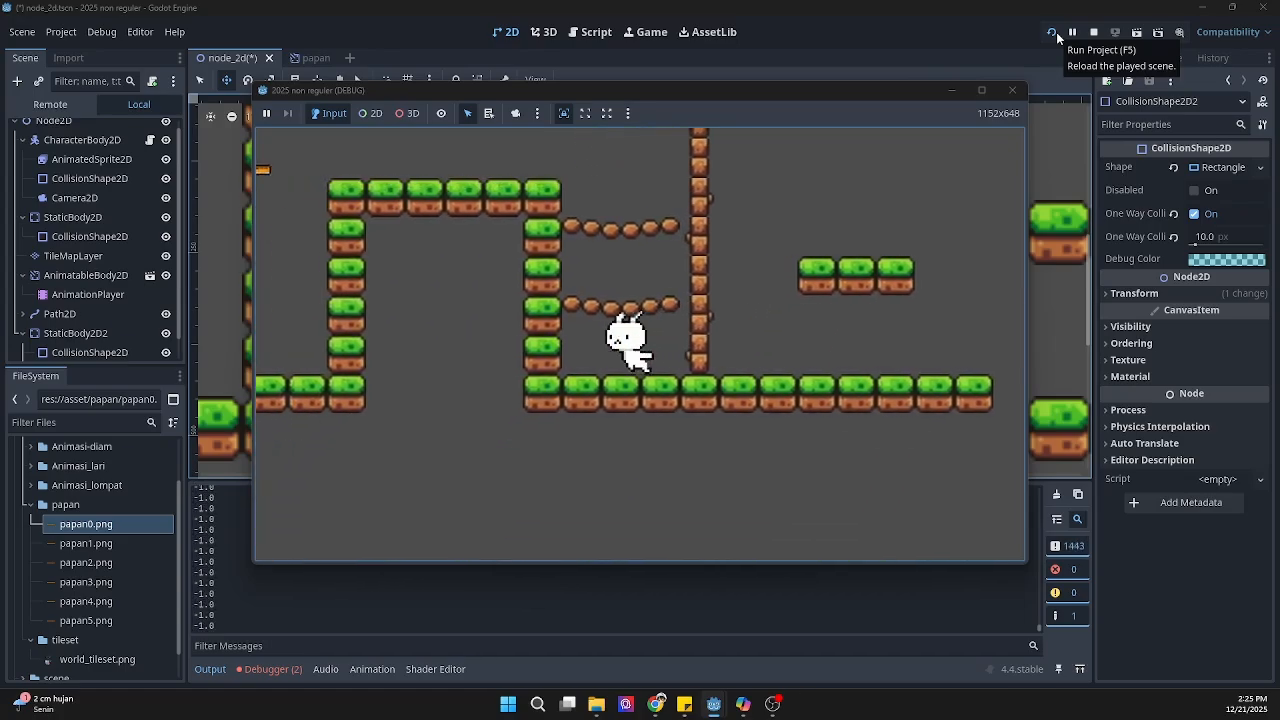
pyautogui.press('space')
pyautogui.press('Right')
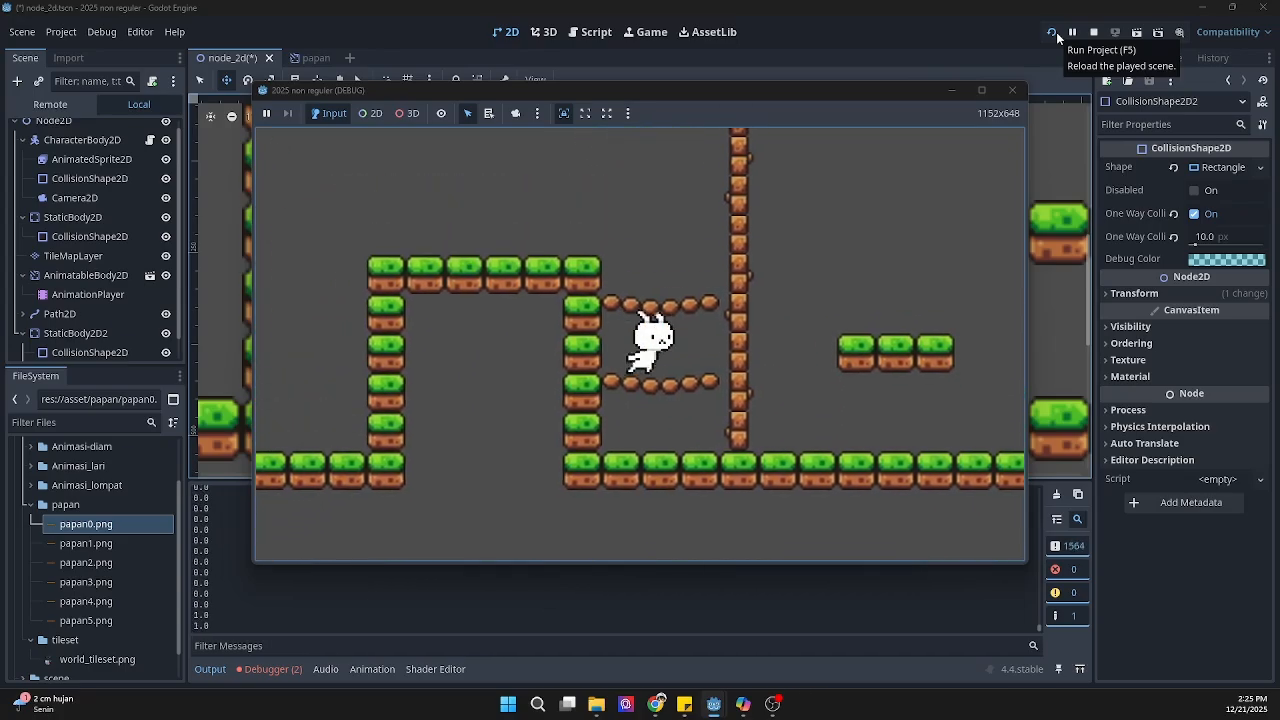
pyautogui.press('space')
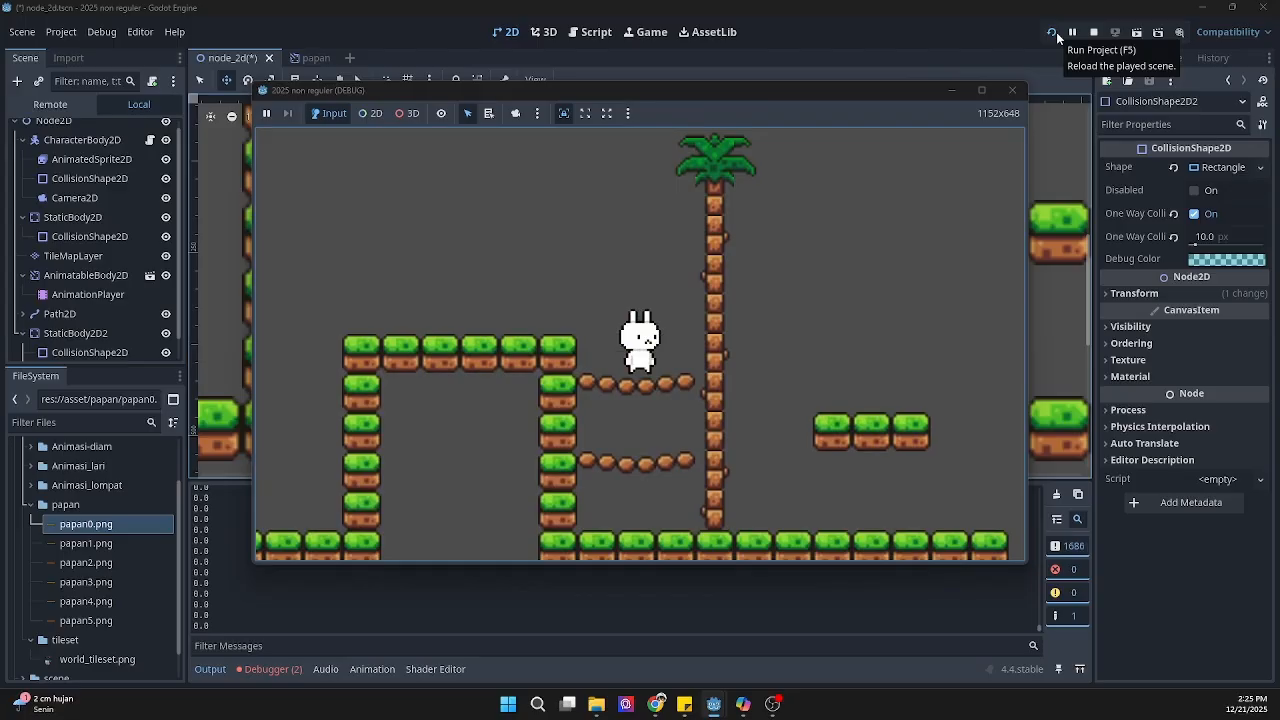
pyautogui.press('Right')
pyautogui.press('space')
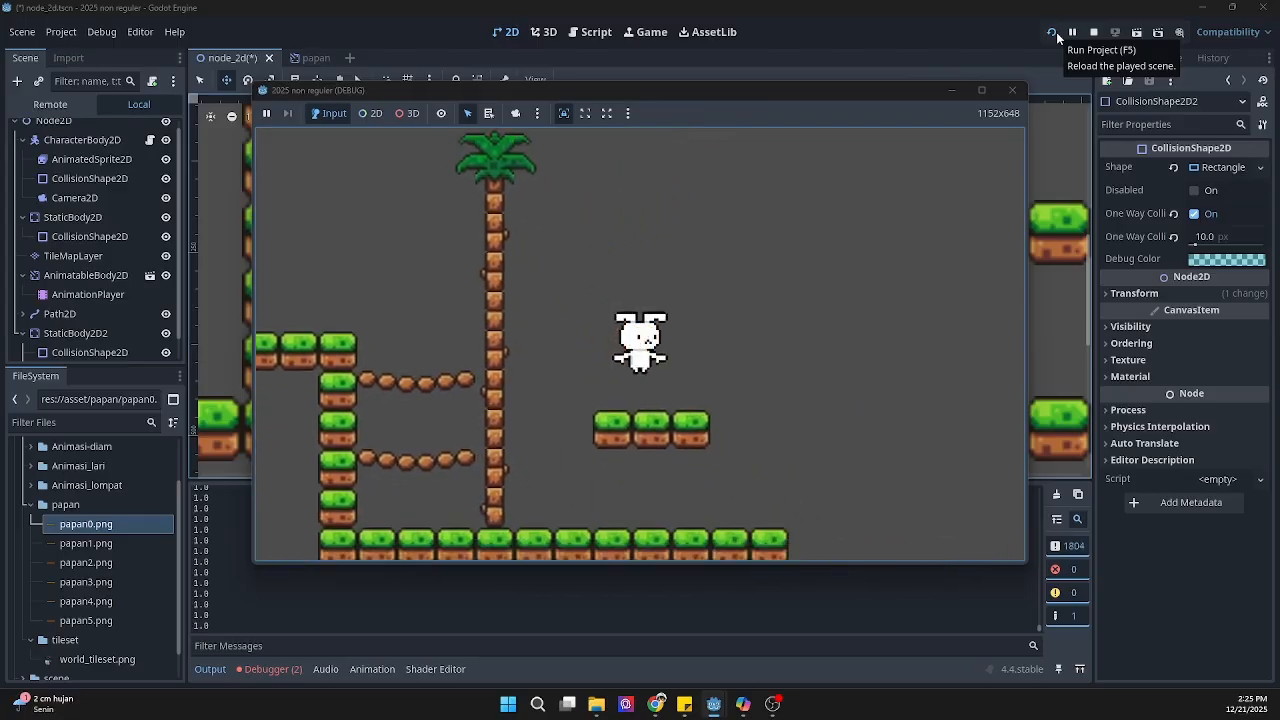
pyautogui.press('Left')
pyautogui.press('space')
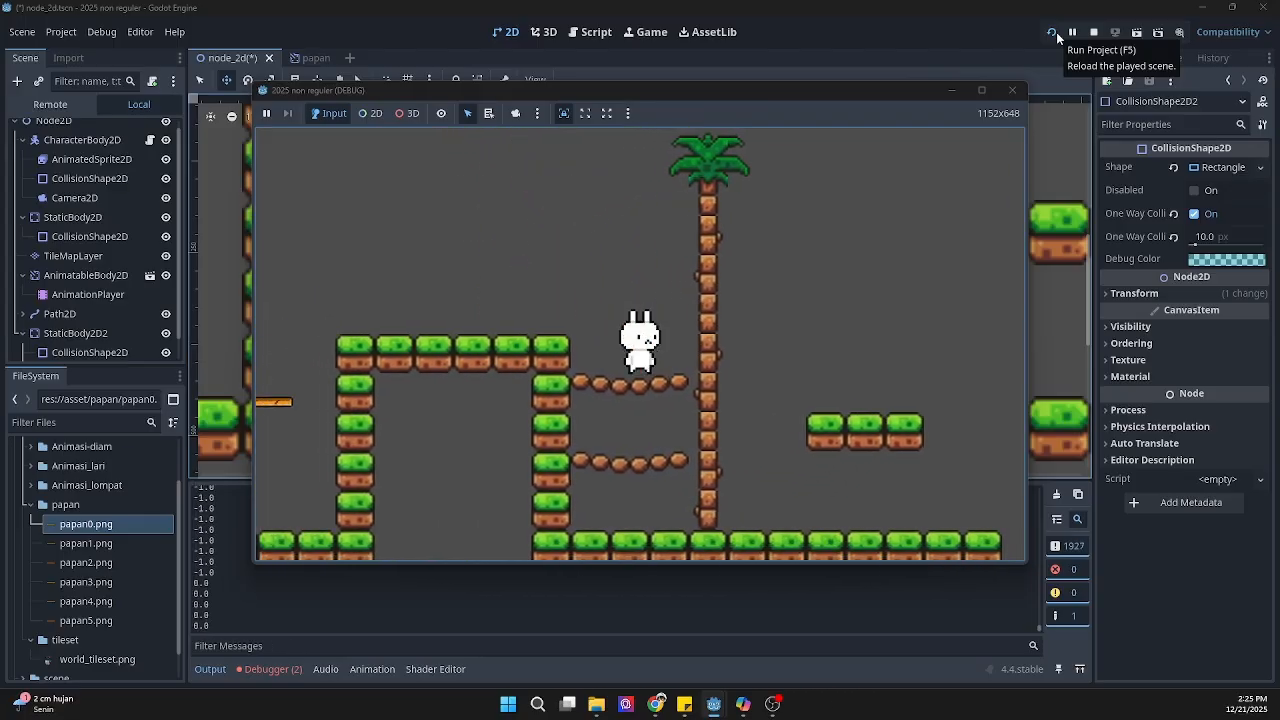